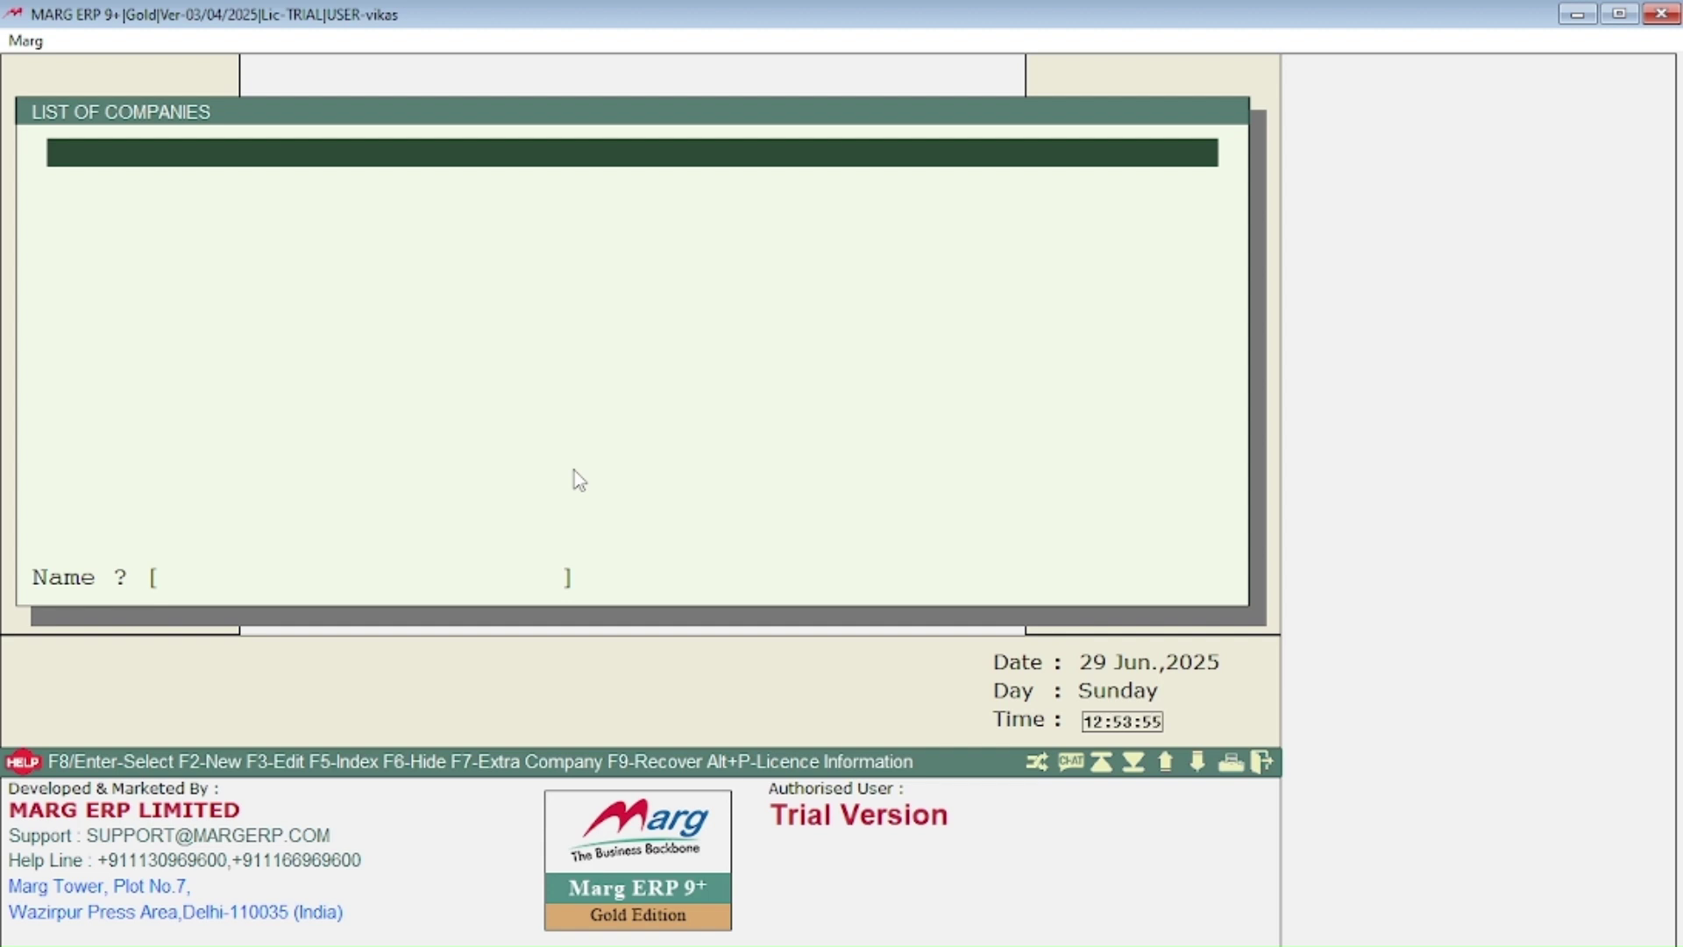
Step: Open the Company Creation menu and browse its options down to changing operator powers
{"action": "key", "text": "F2"}
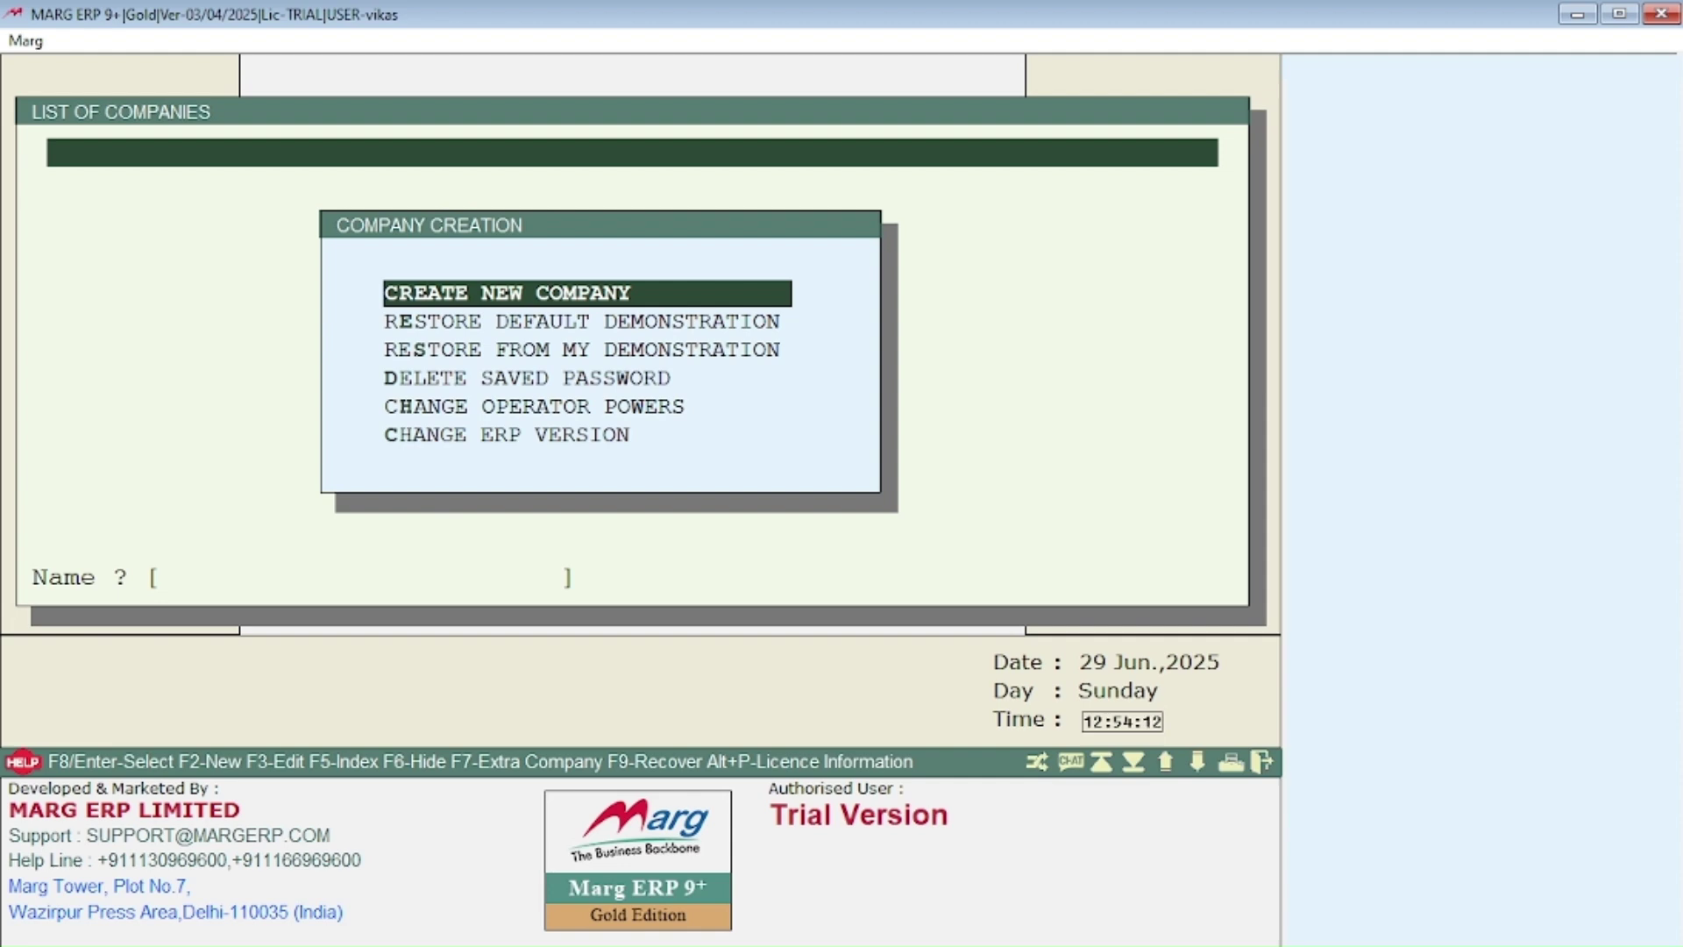
{"action": "key", "text": "Down"}
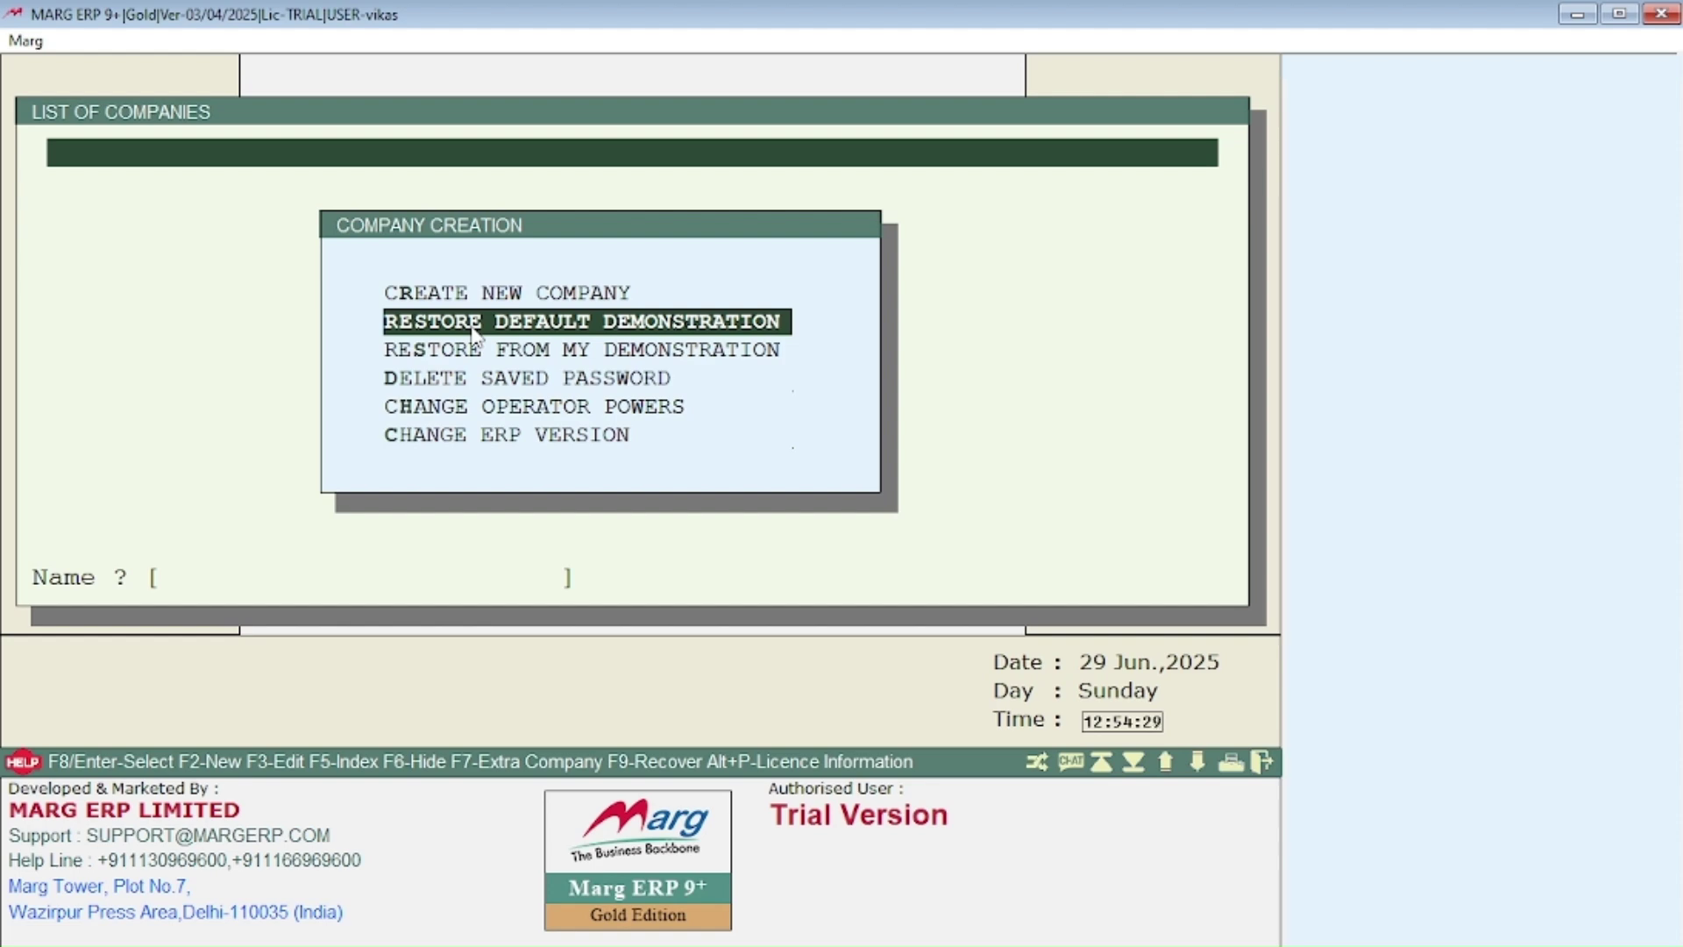
{"action": "key", "text": "Down"}
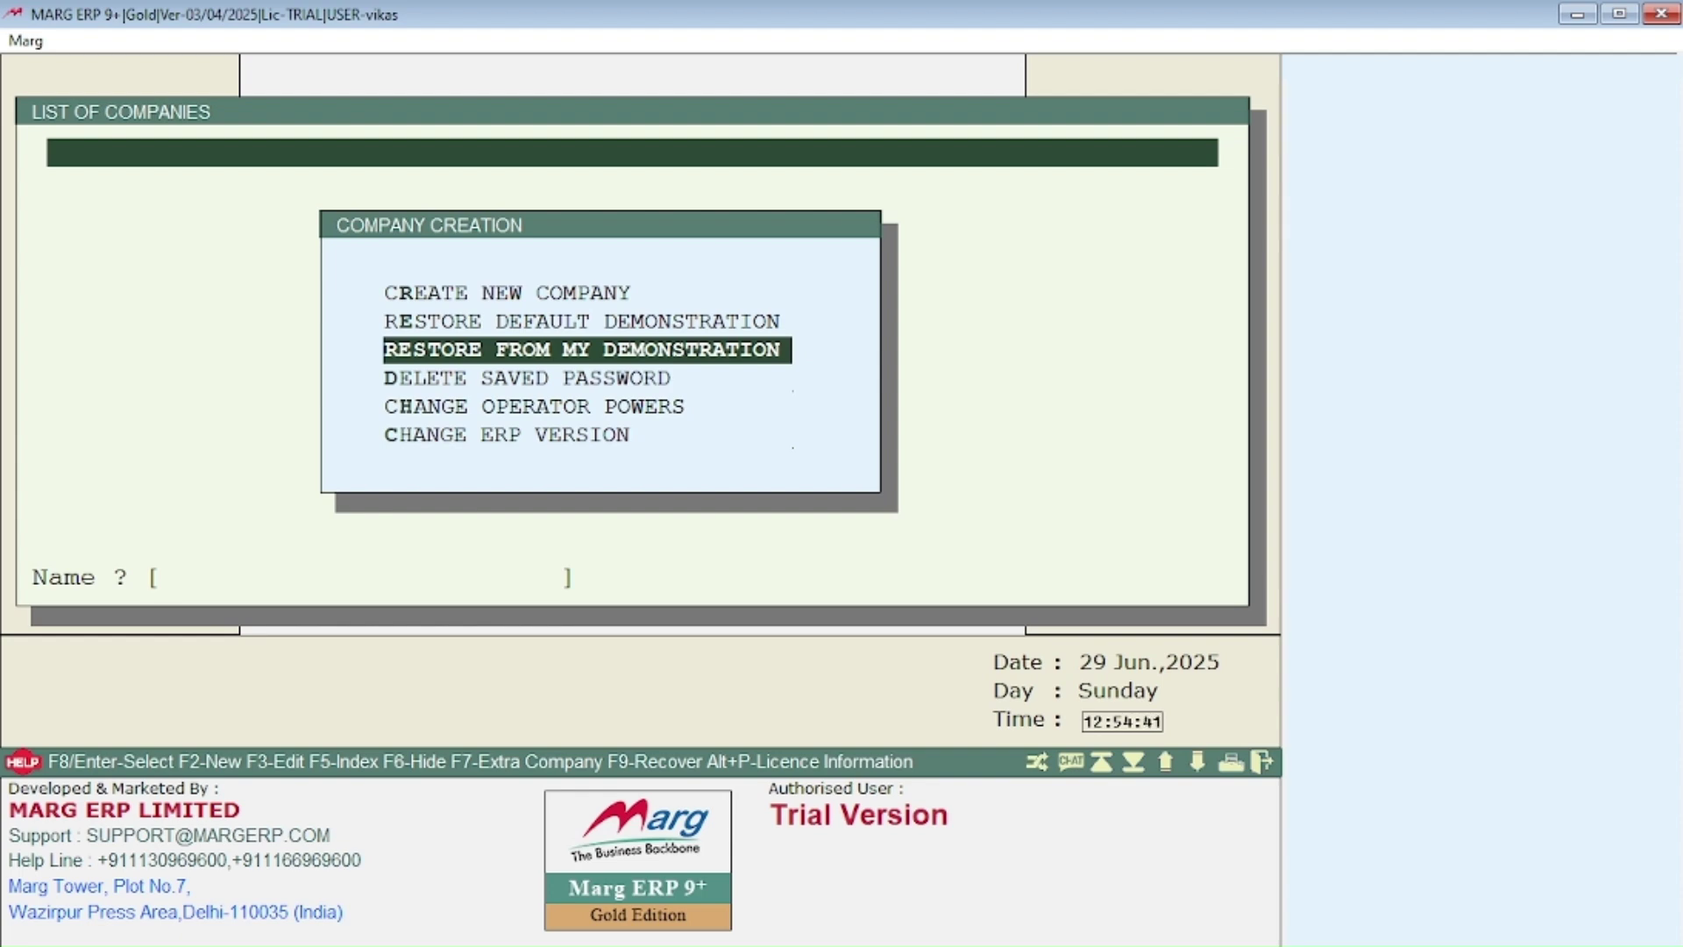
{"action": "key", "text": "Down"}
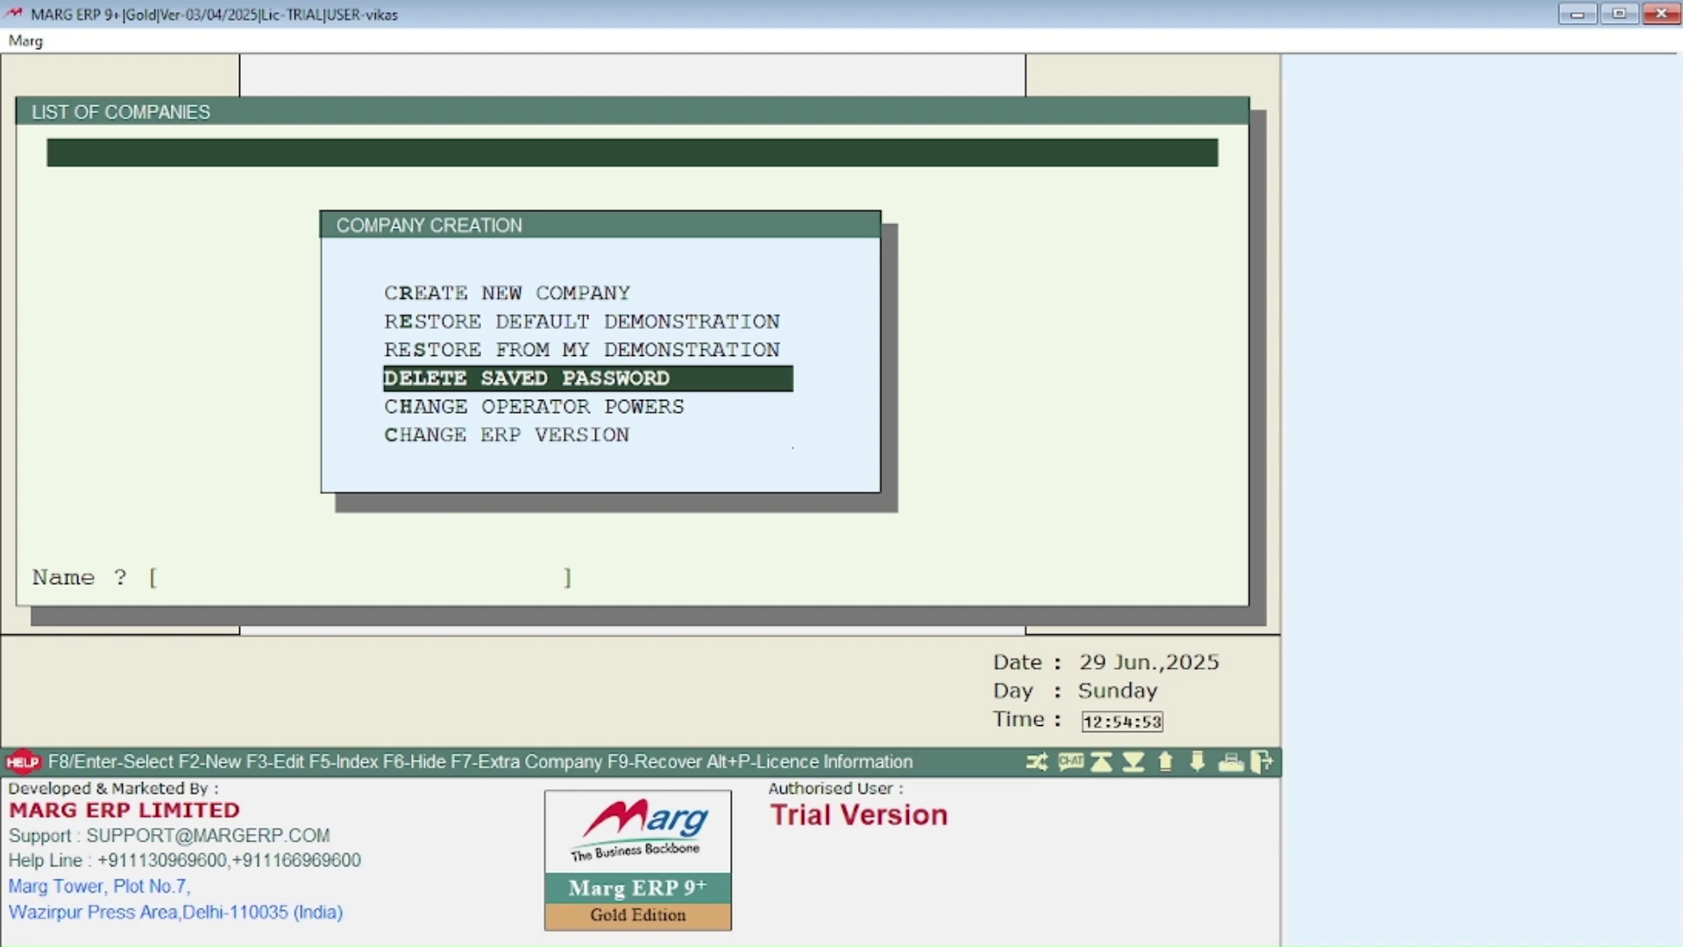
{"action": "key", "text": "Down"}
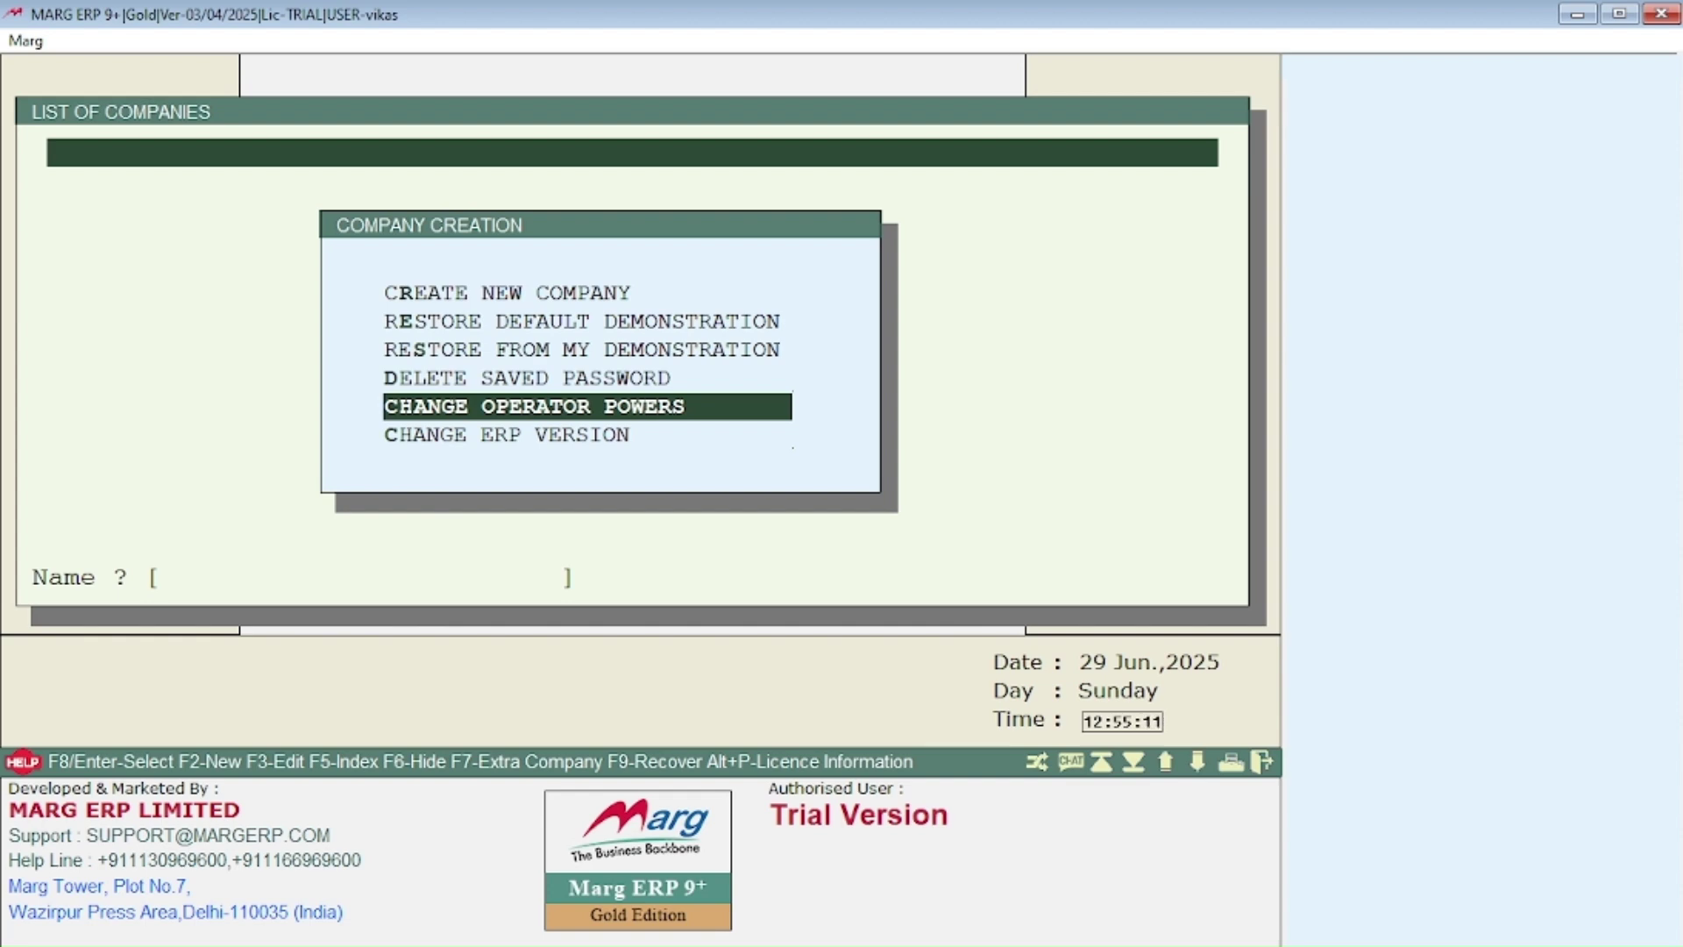
Step: Choose Create New Company to bring up the blank company form
{"action": "key", "text": "Down"}
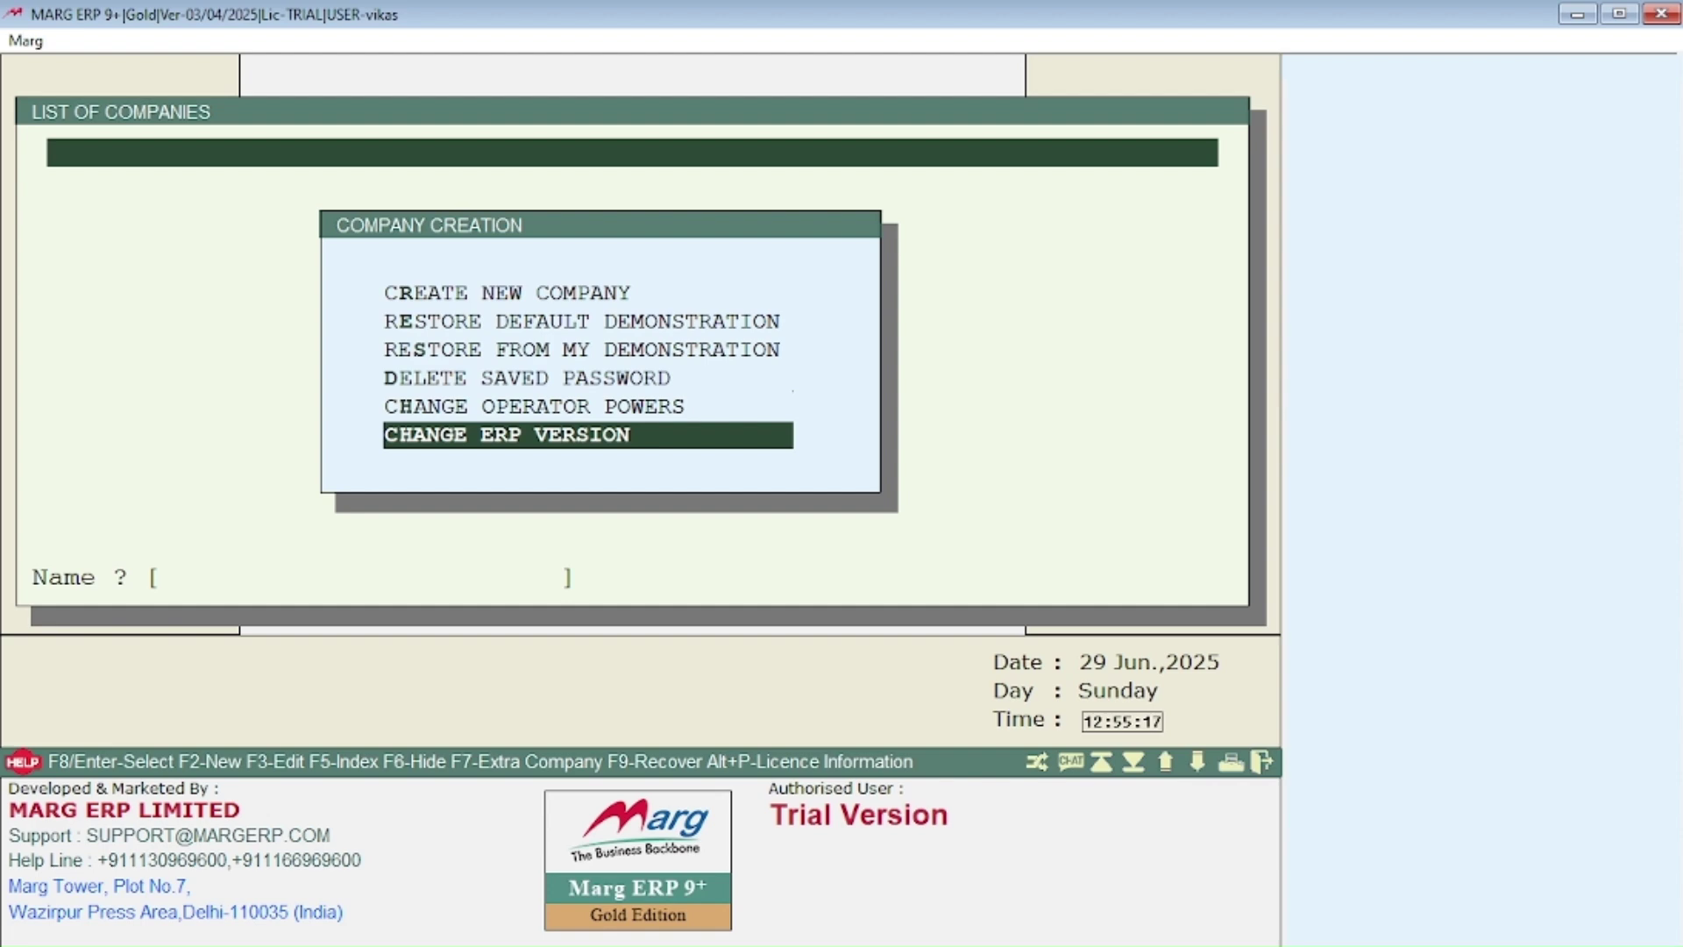
{"action": "key", "text": "Up"}
{"action": "key", "text": "Up"}
{"action": "key", "text": "Up"}
{"action": "key", "text": "Up"}
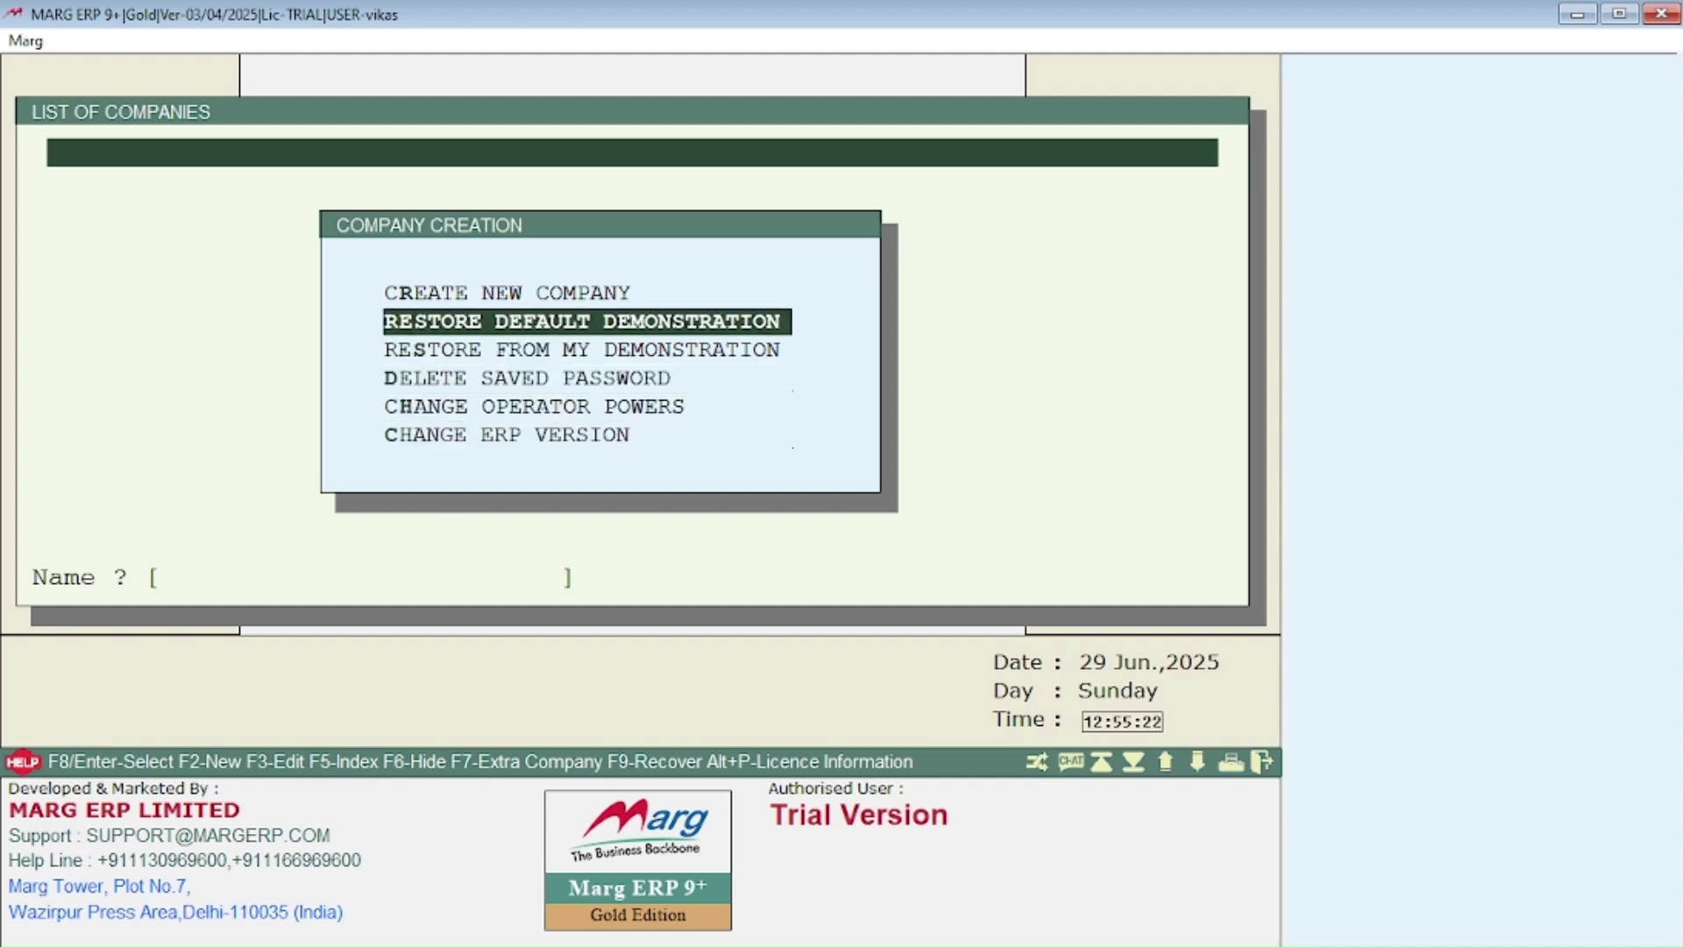
{"action": "key", "text": "Up"}
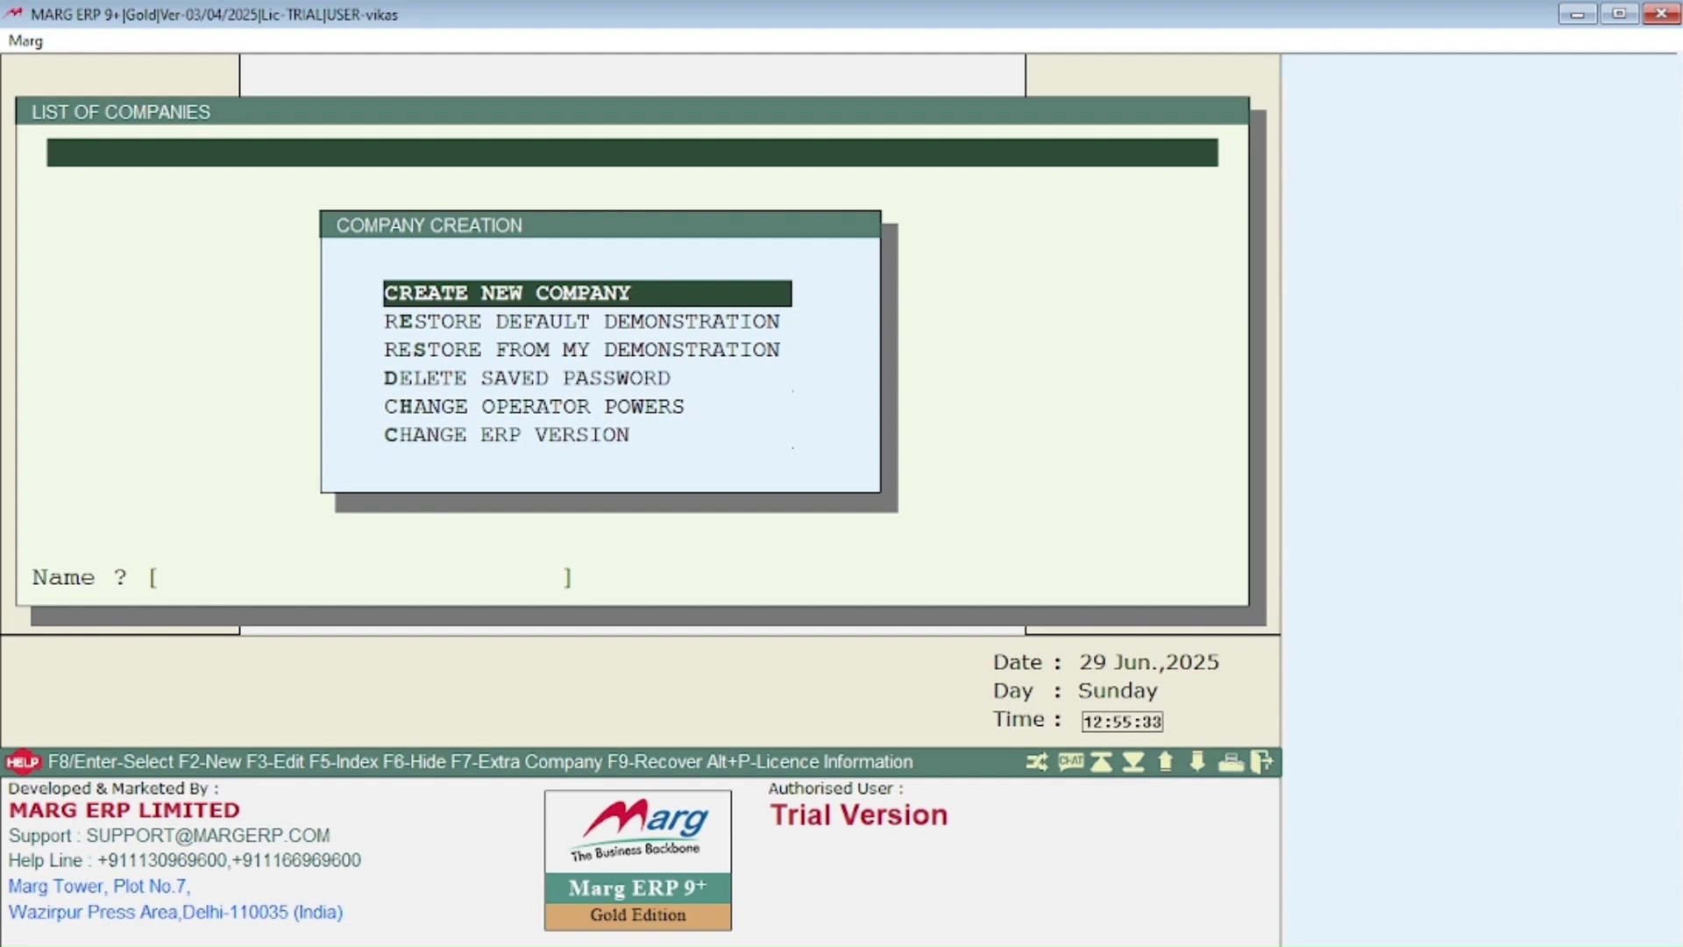
{"action": "key", "text": "Return"}
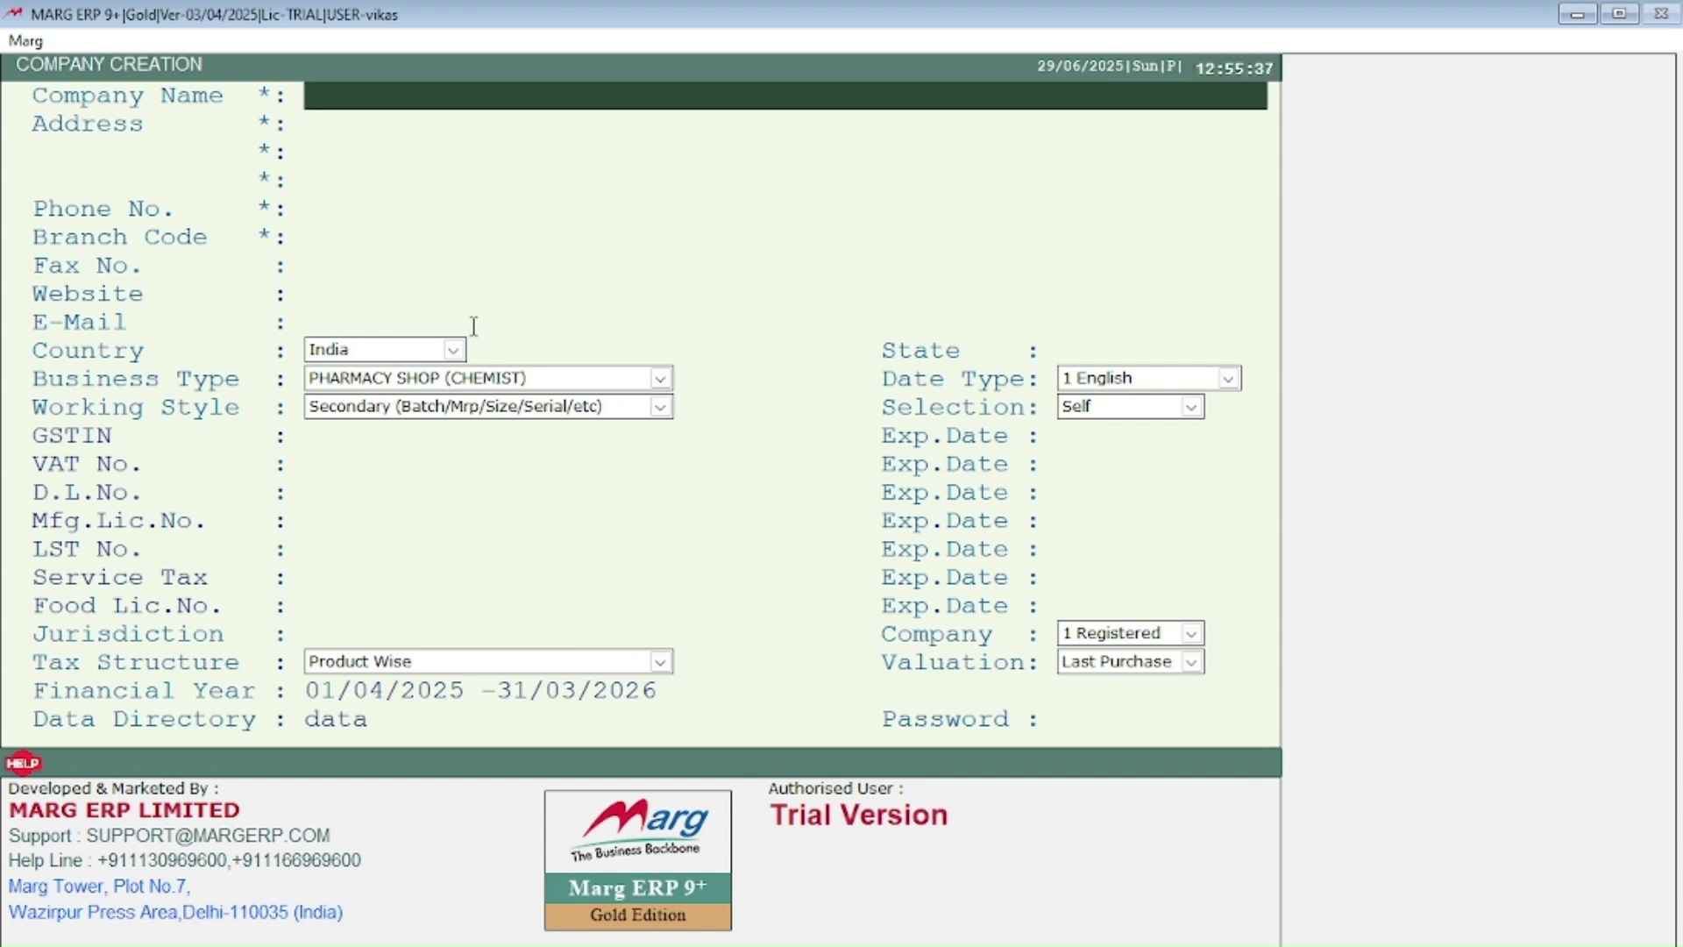
Step: Enter INDIA WIZARD as the company name
{"action": "type", "text": "INDIA WI"}
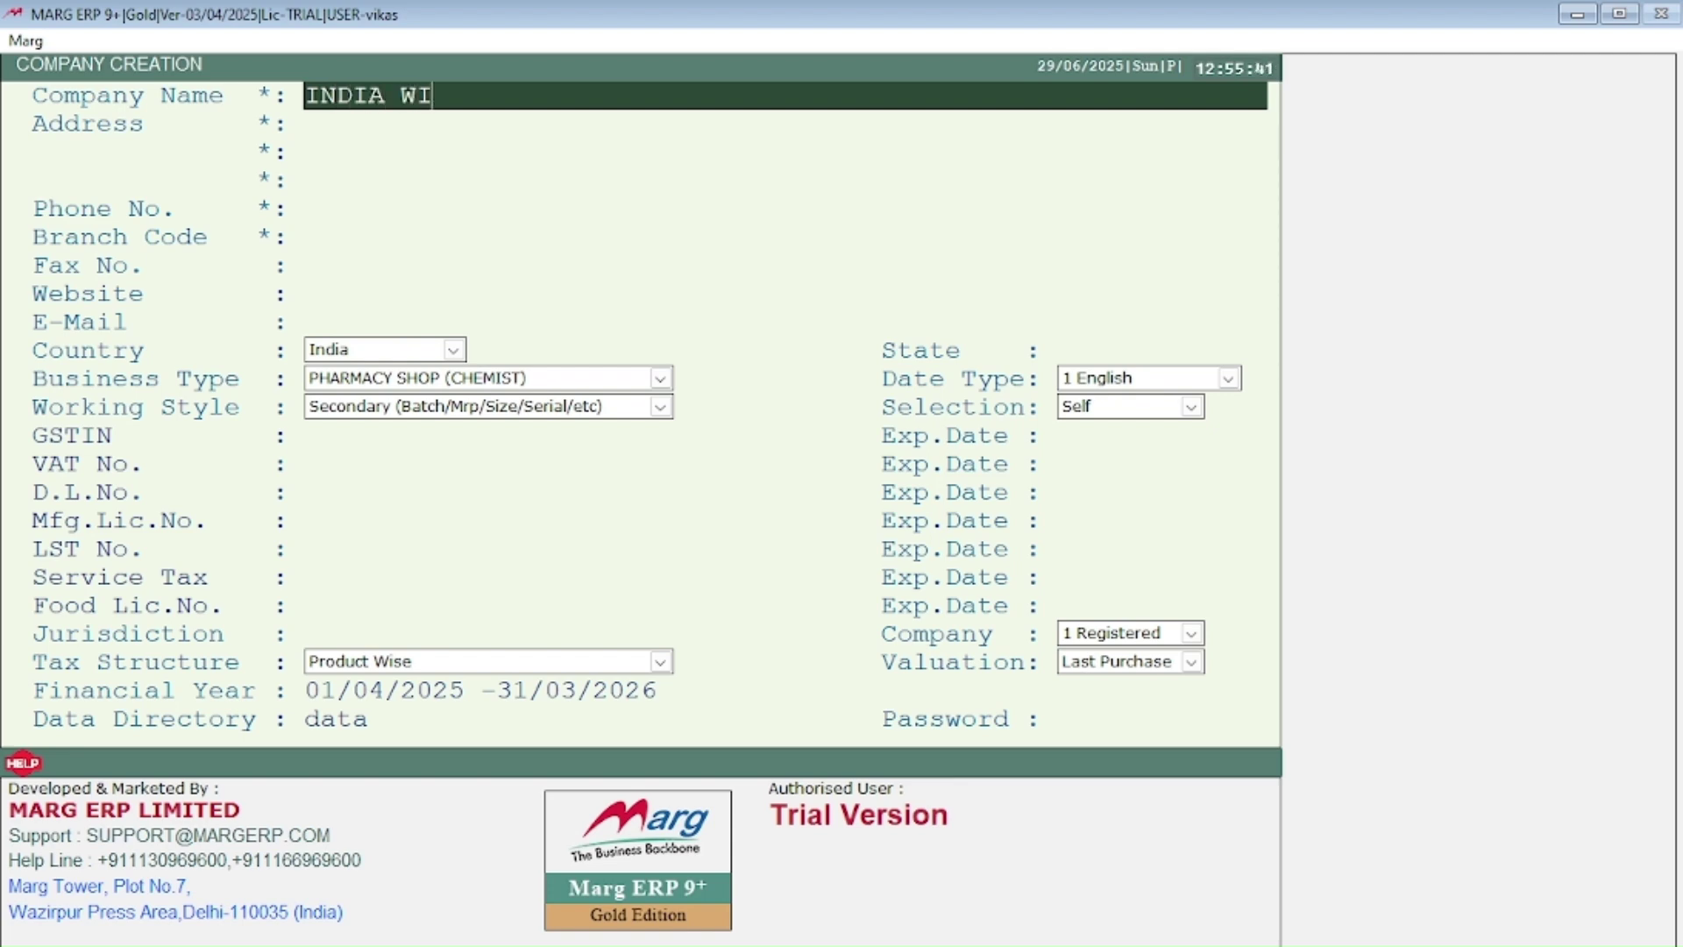
{"action": "type", "text": "ZARD"}
{"action": "key", "text": "BackSpace"}
{"action": "type", "text": "D"}
{"action": "key", "text": "Return"}
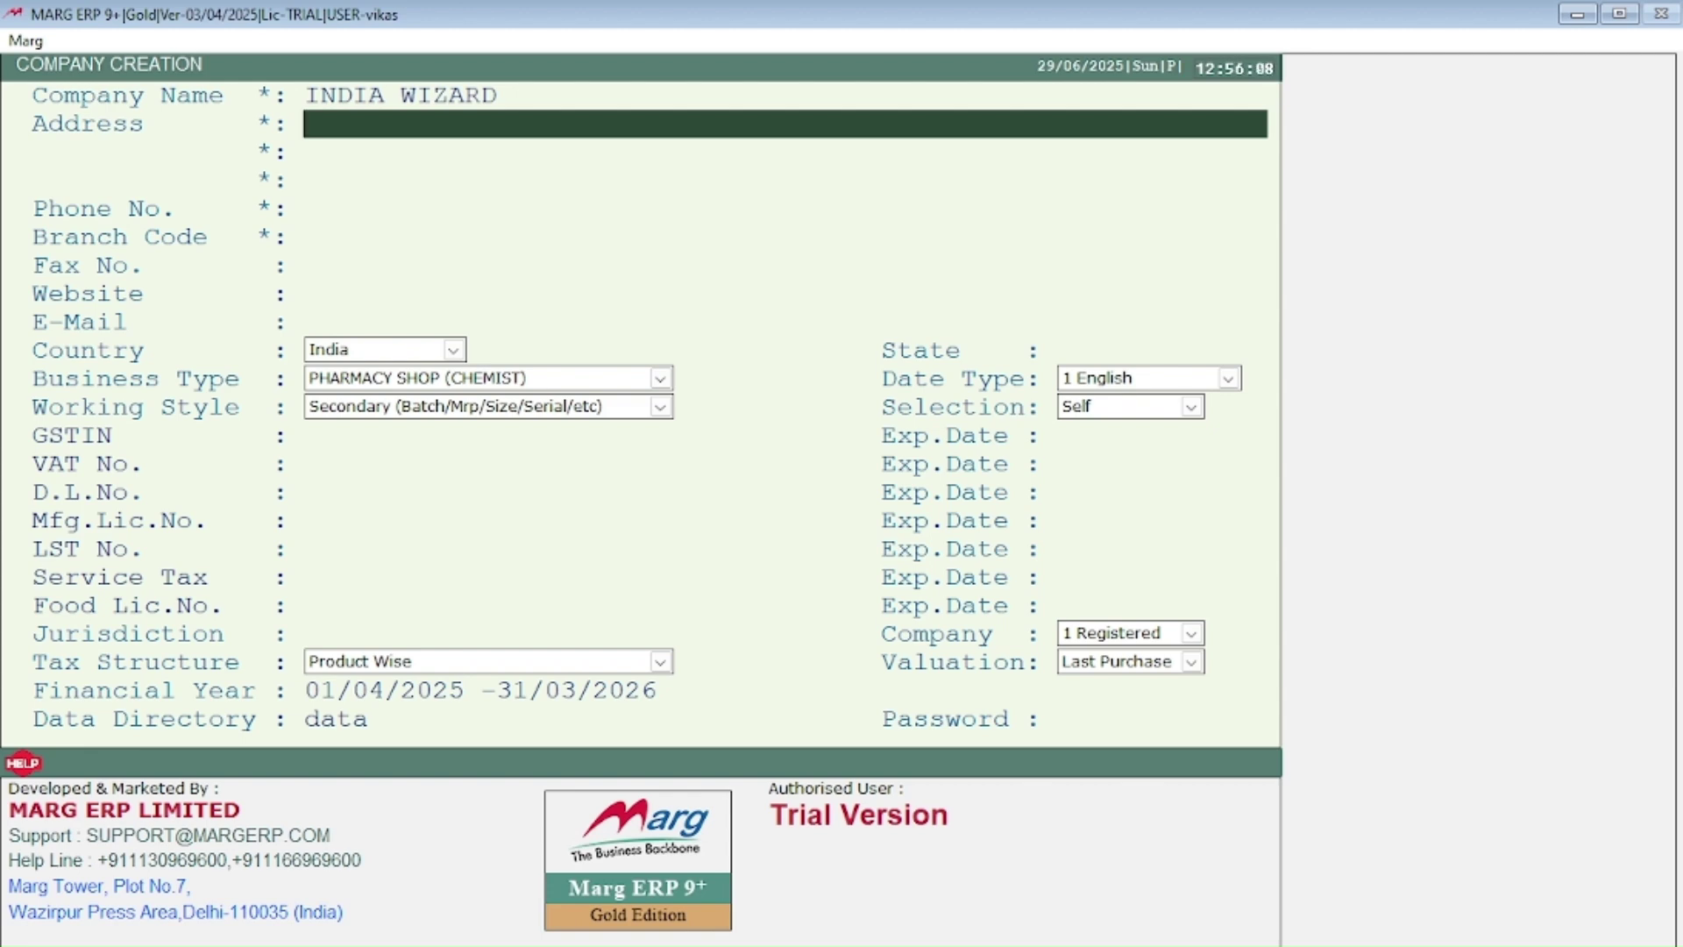
Step: Enter address NEW MARG JAIPUR and replace the branch code INWI with IN001234
{"action": "type", "text": "NEW MAR"}
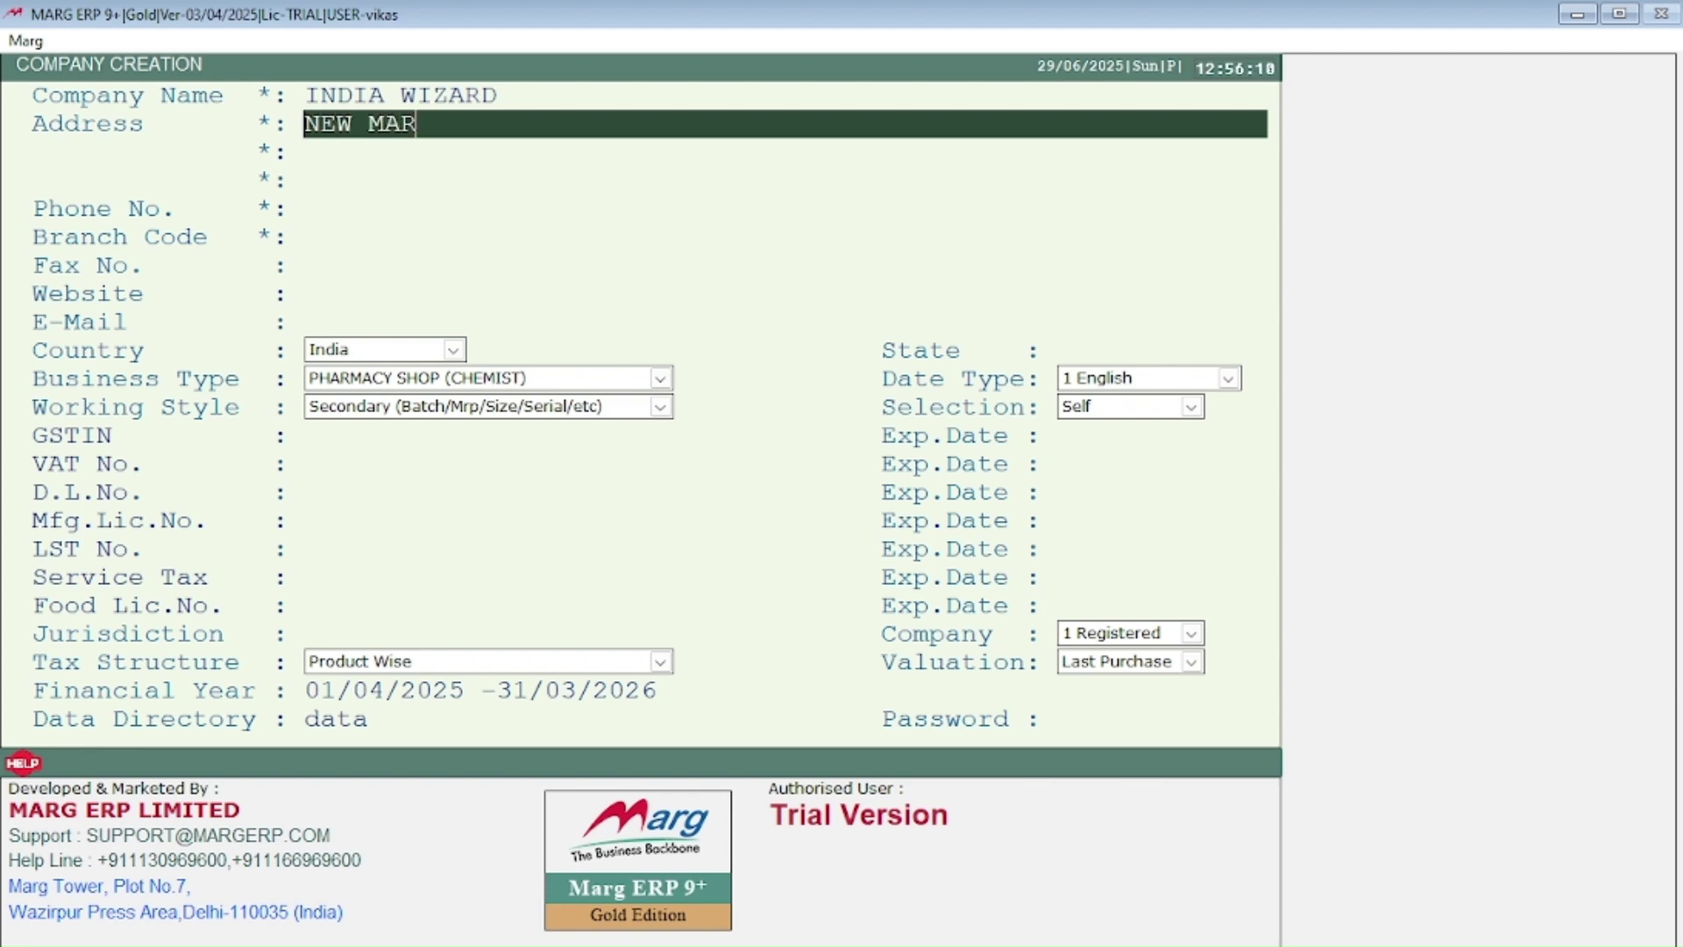
{"action": "type", "text": "G JAIPUR"}
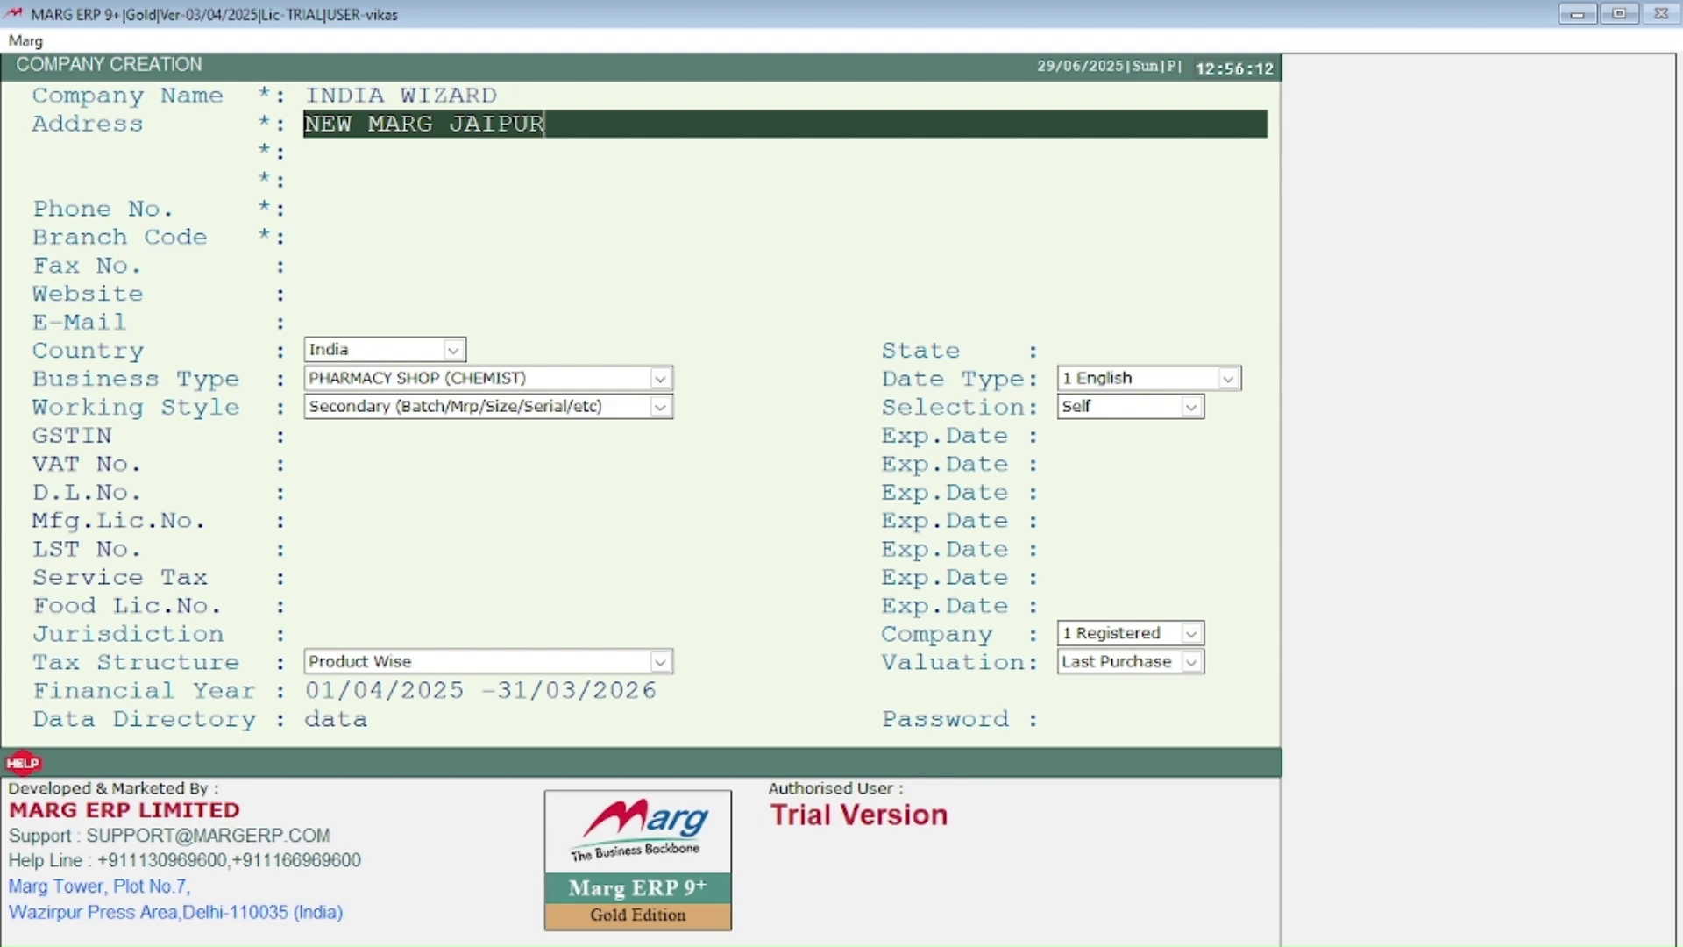
{"action": "key", "text": "Return"}
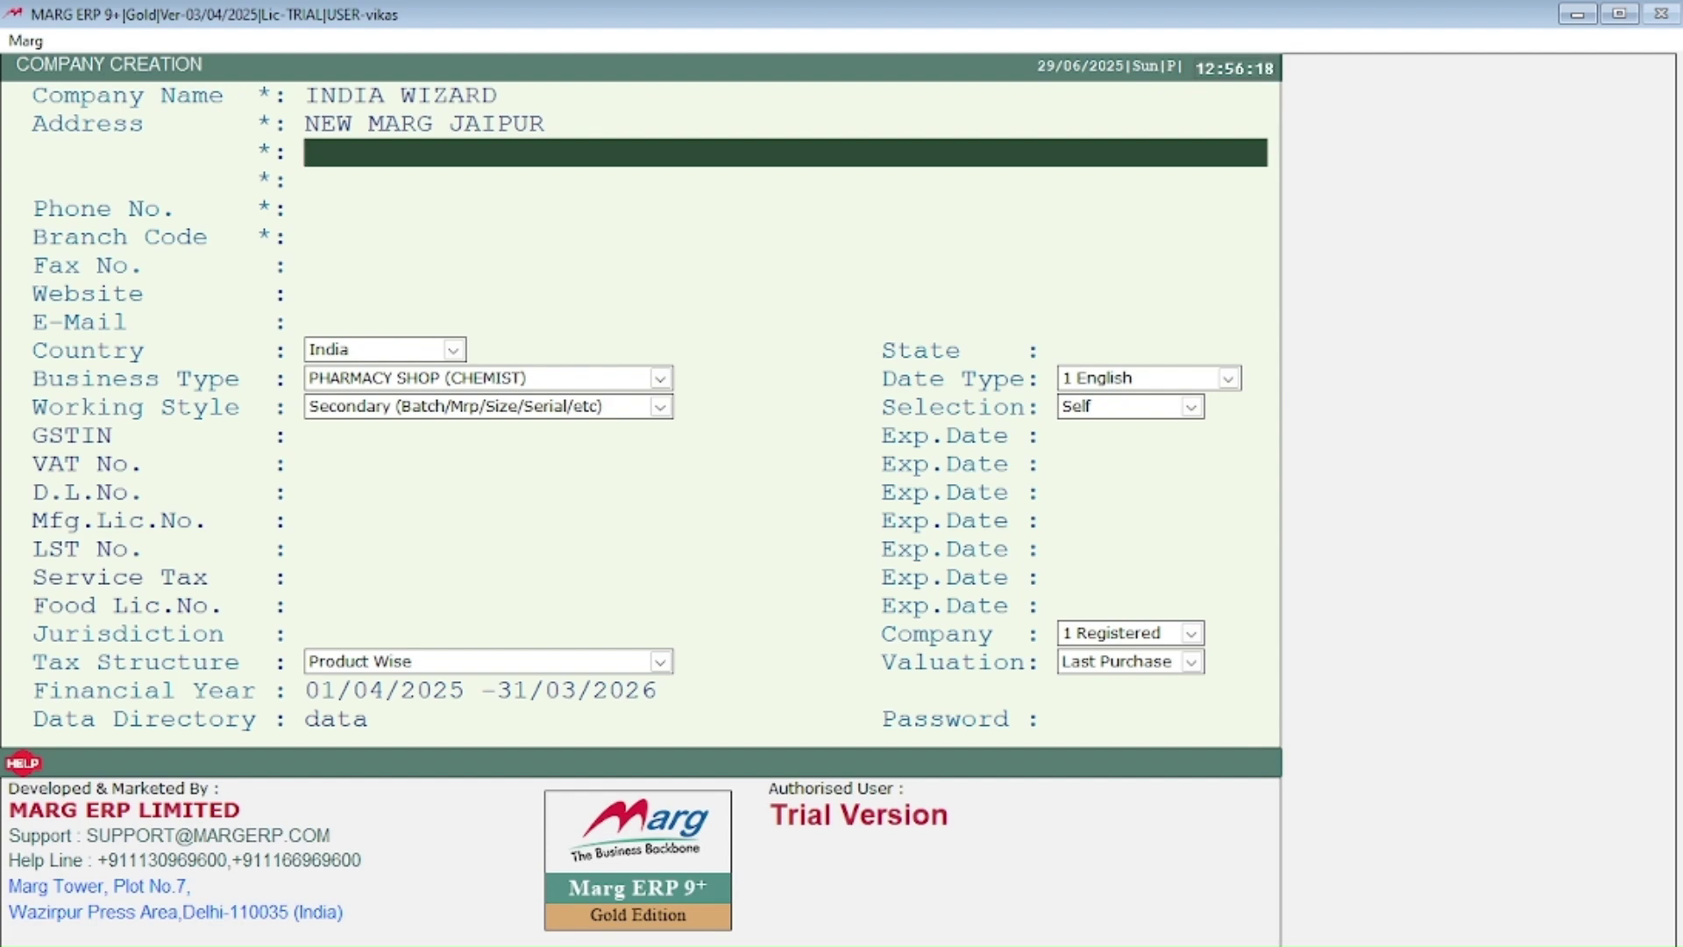
{"action": "key", "text": "Return"}
{"action": "key", "text": "Return"}
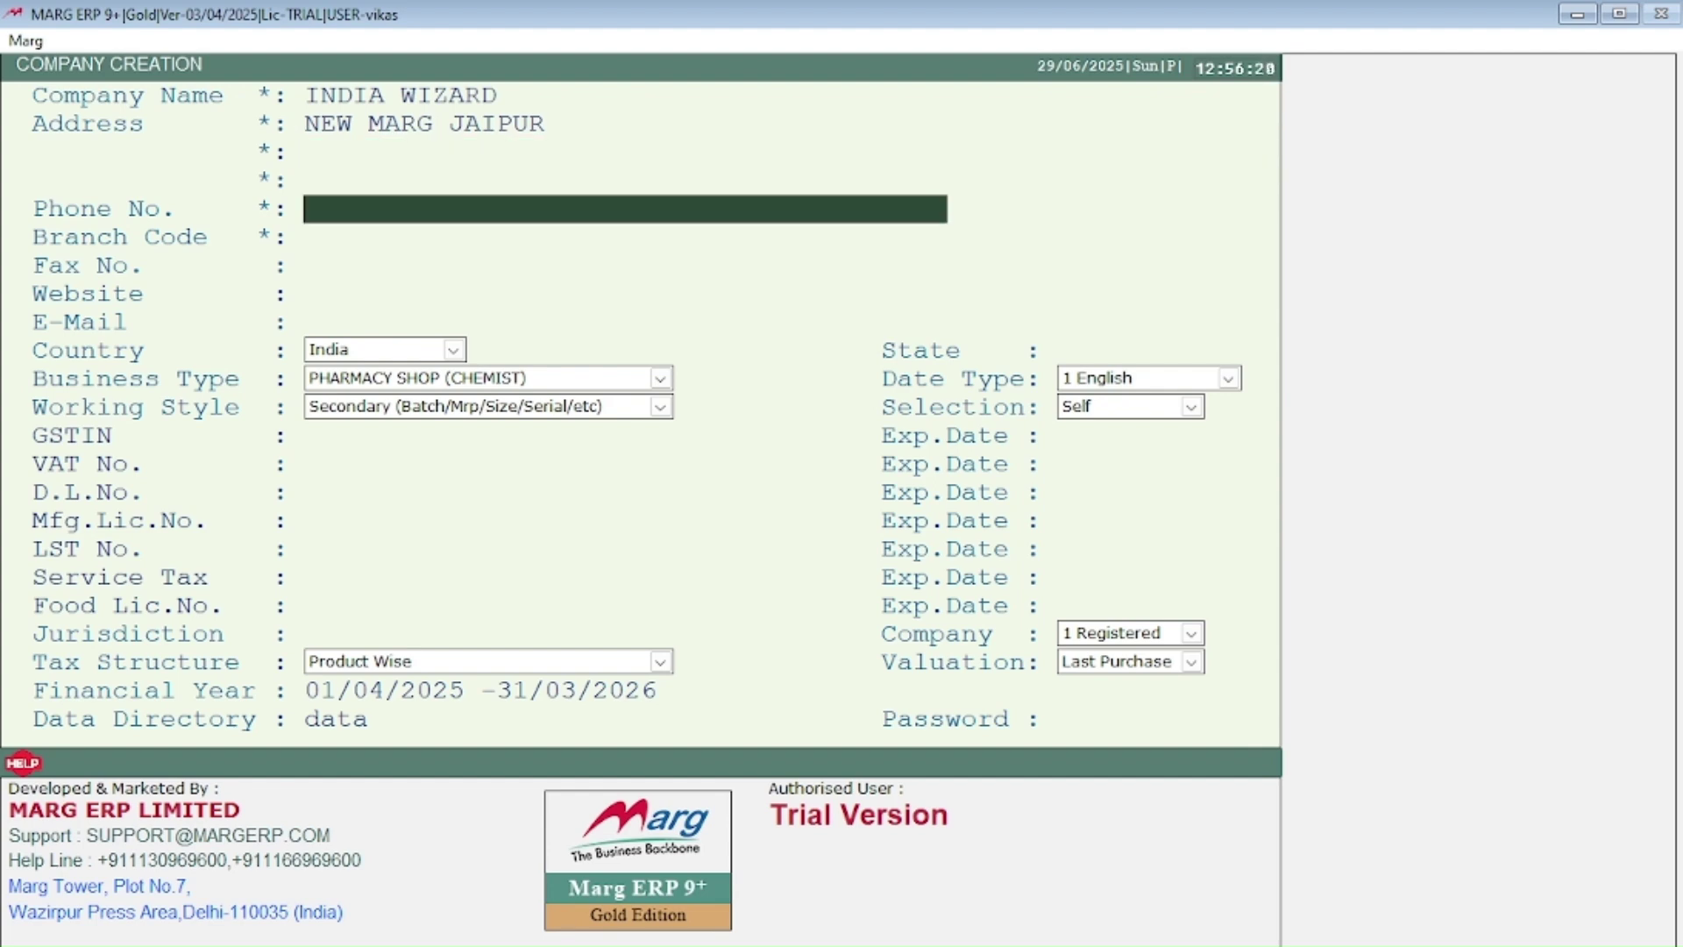
{"action": "key", "text": "Return"}
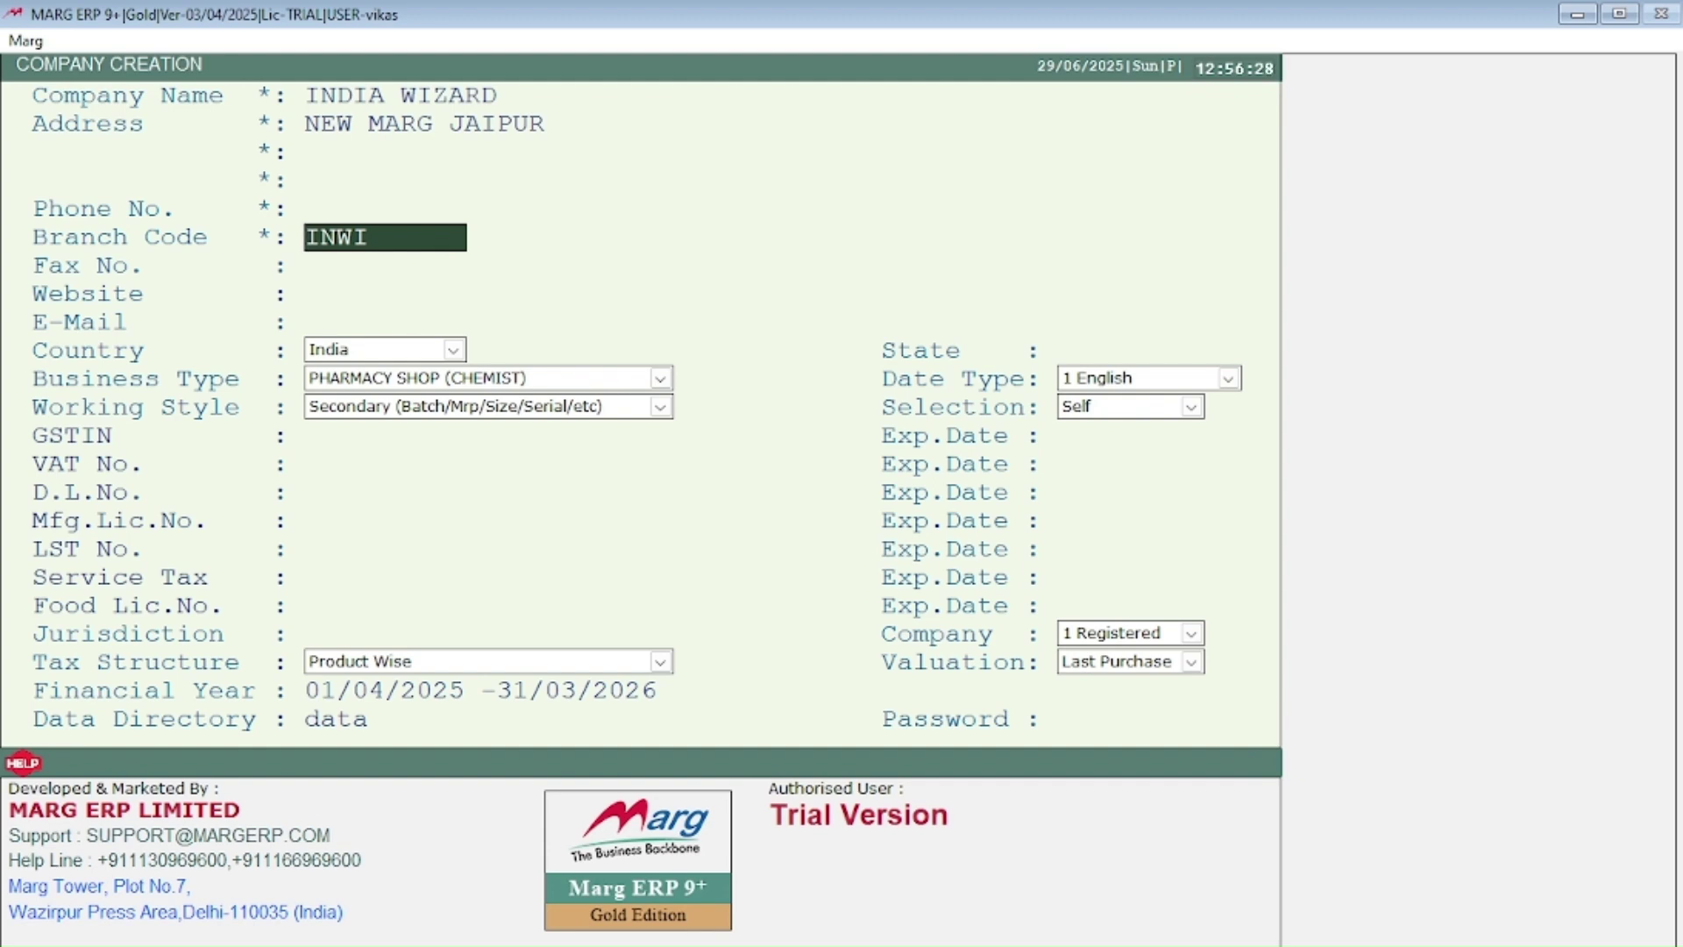
{"action": "key", "text": "Up"}
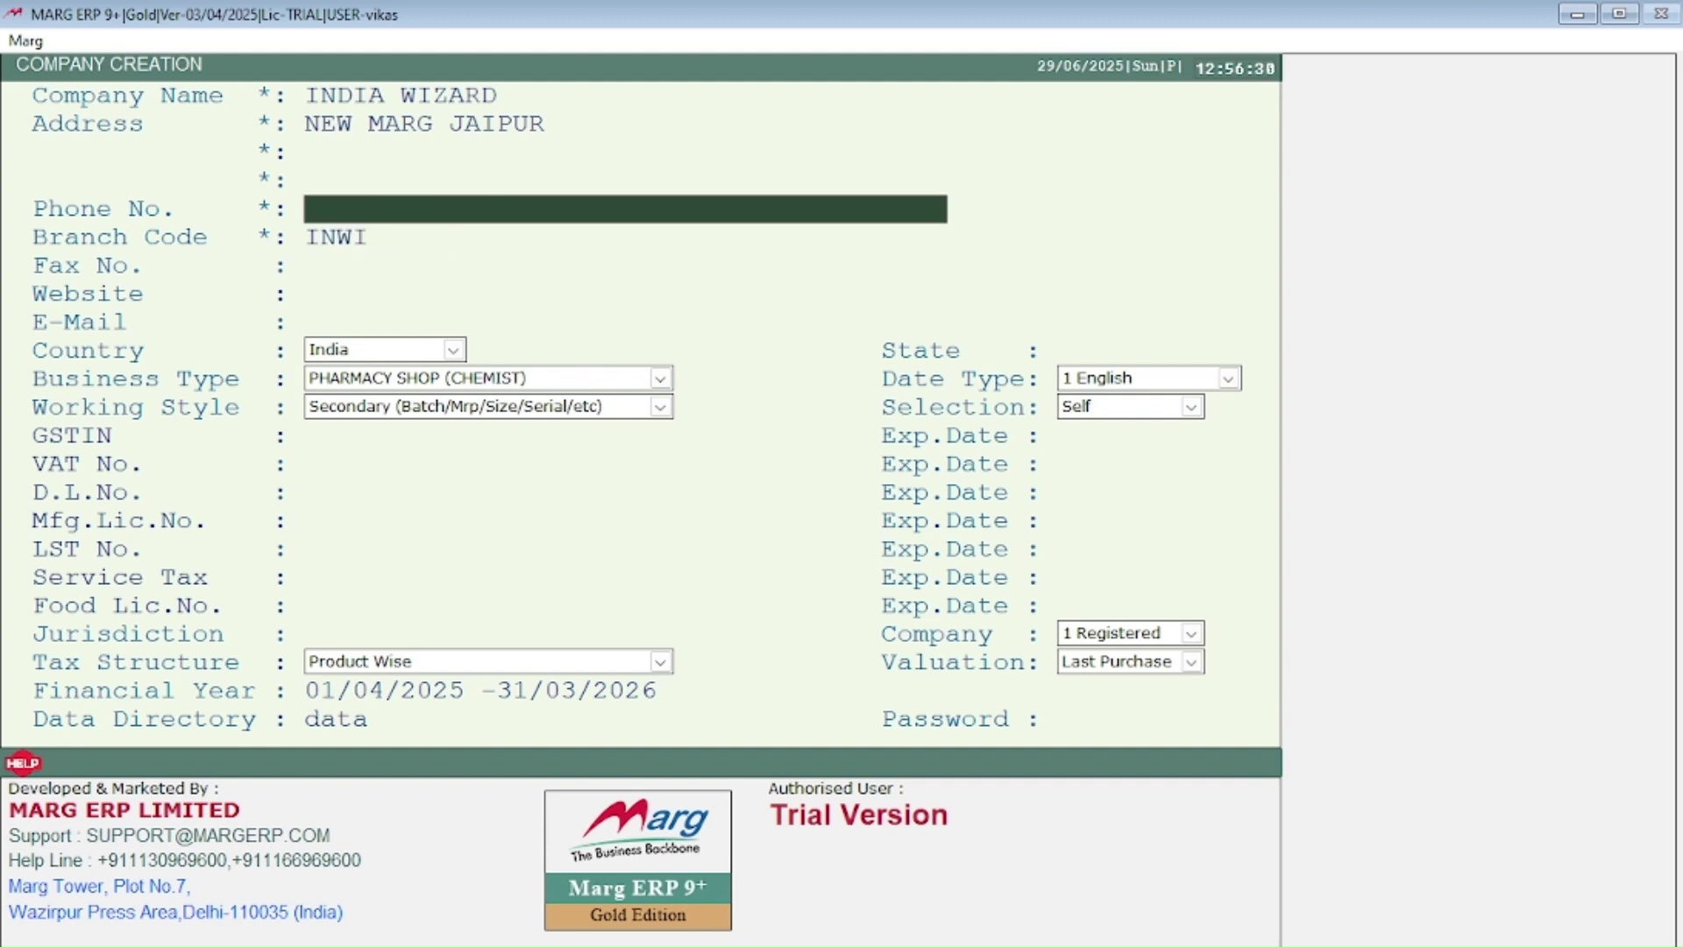
{"action": "key", "text": "Down"}
{"action": "key", "text": "Delete"}
{"action": "key", "text": "Delete"}
{"action": "key", "text": "Delete"}
{"action": "key", "text": "Delete"}
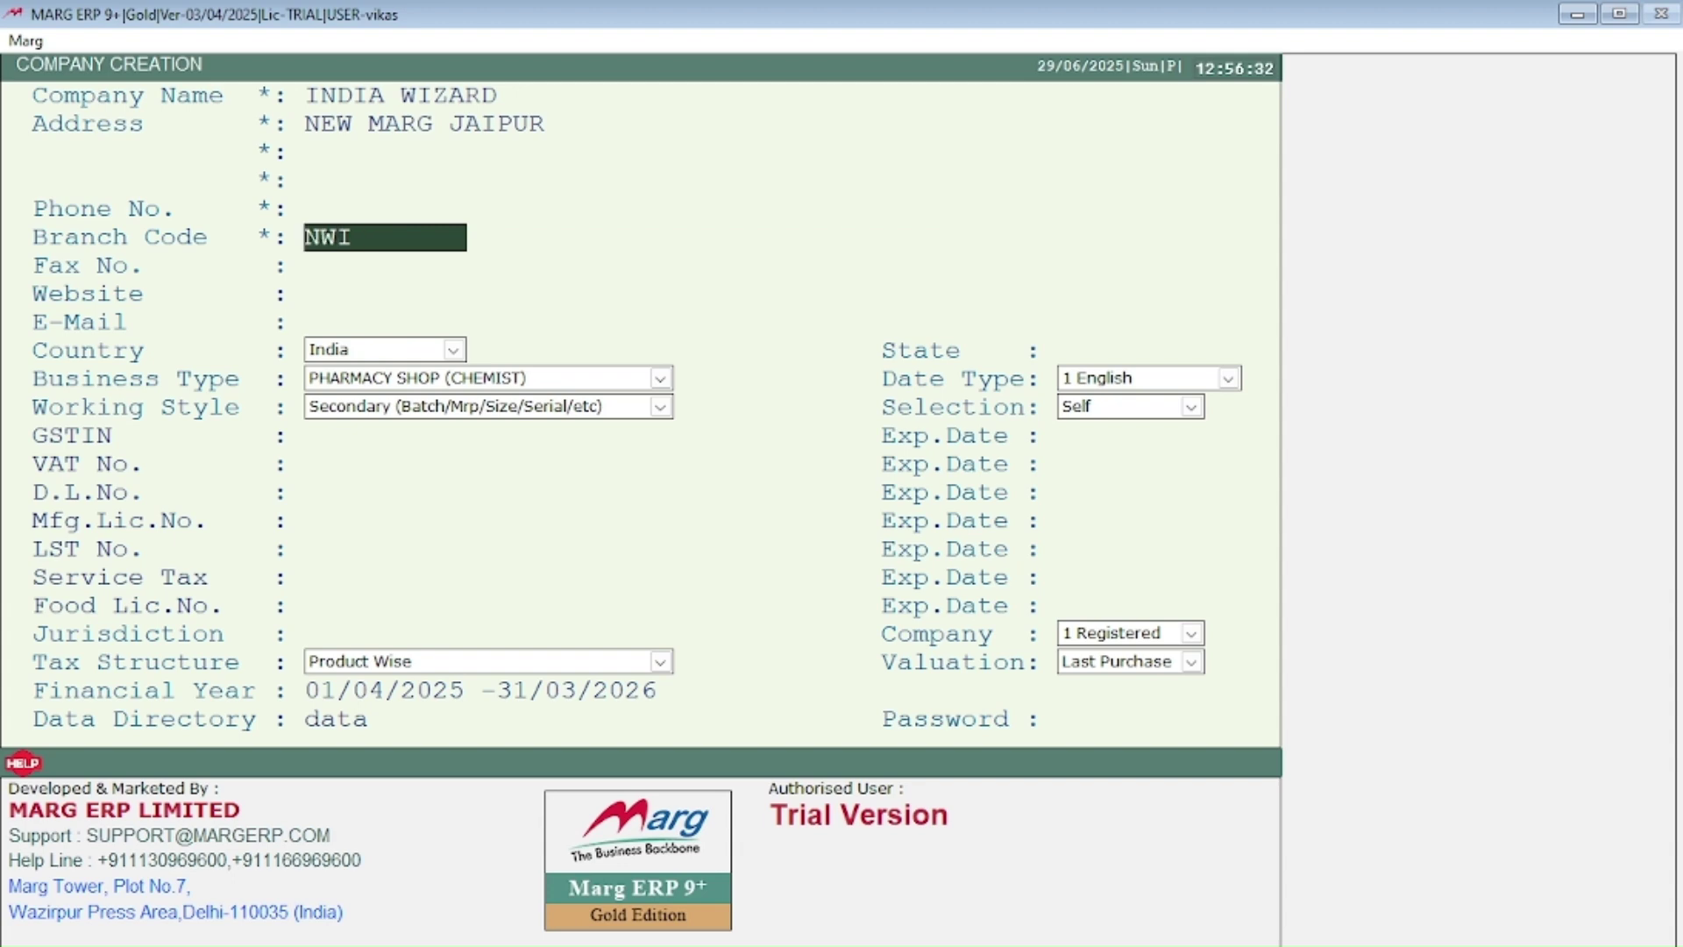
{"action": "type", "text": "IN001234"}
Step: Leave fax blank, enter website INDIAWIZARD.COM, and type the company e-mail address
{"action": "key", "text": "Return"}
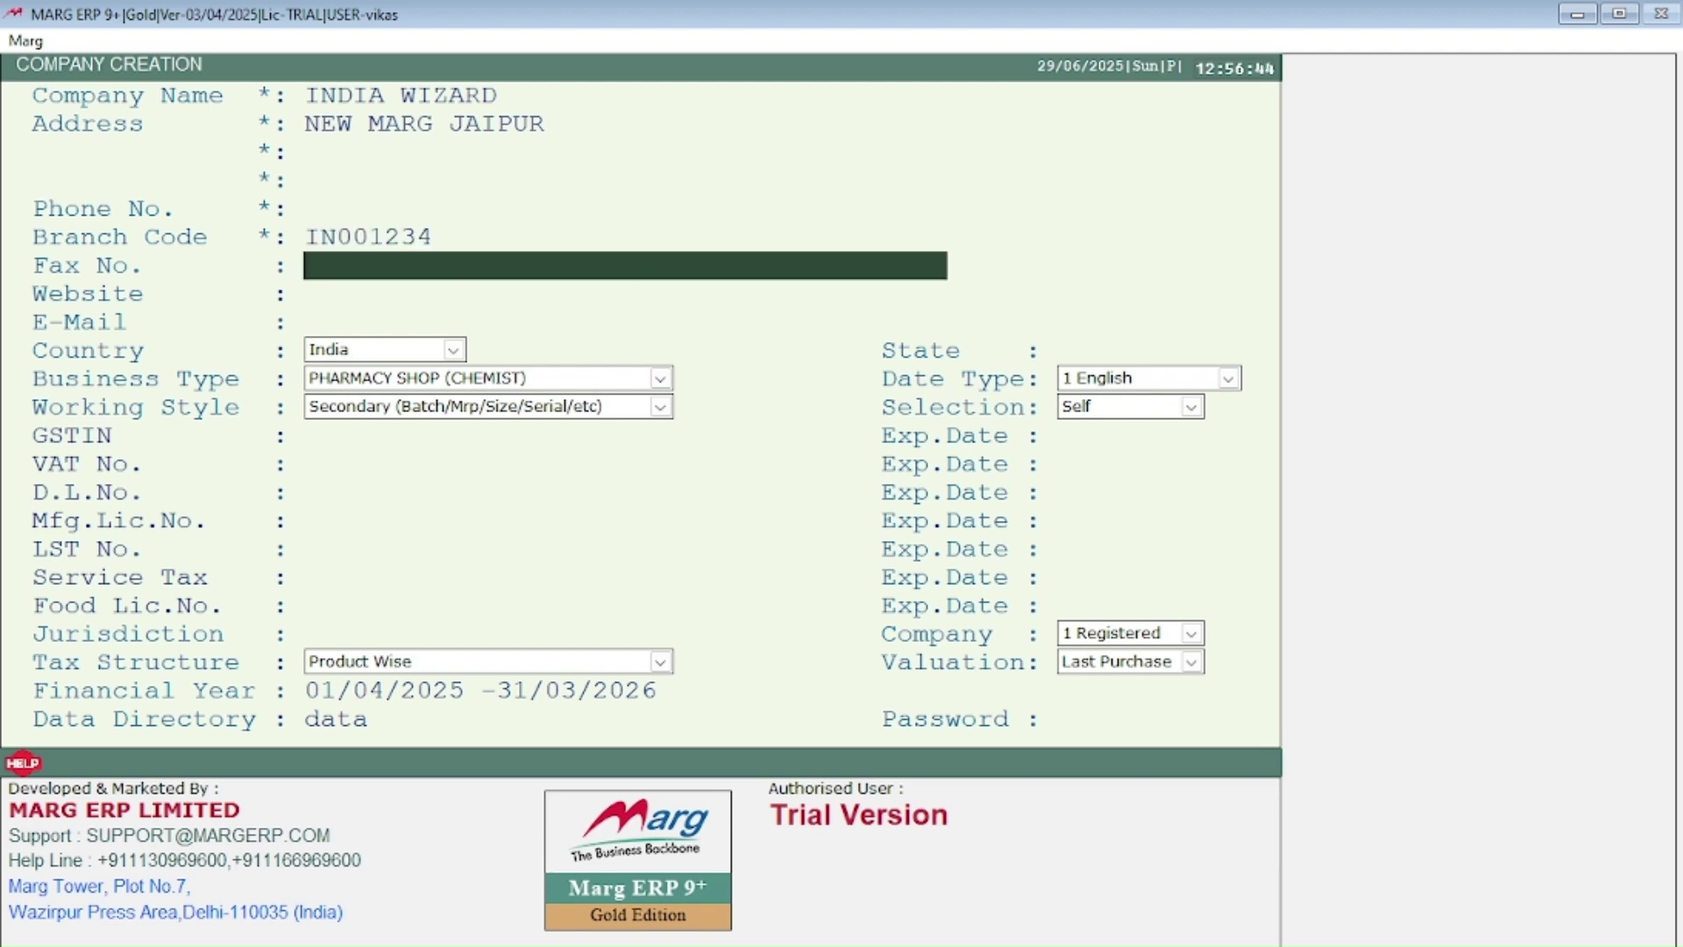
{"action": "key", "text": "Return"}
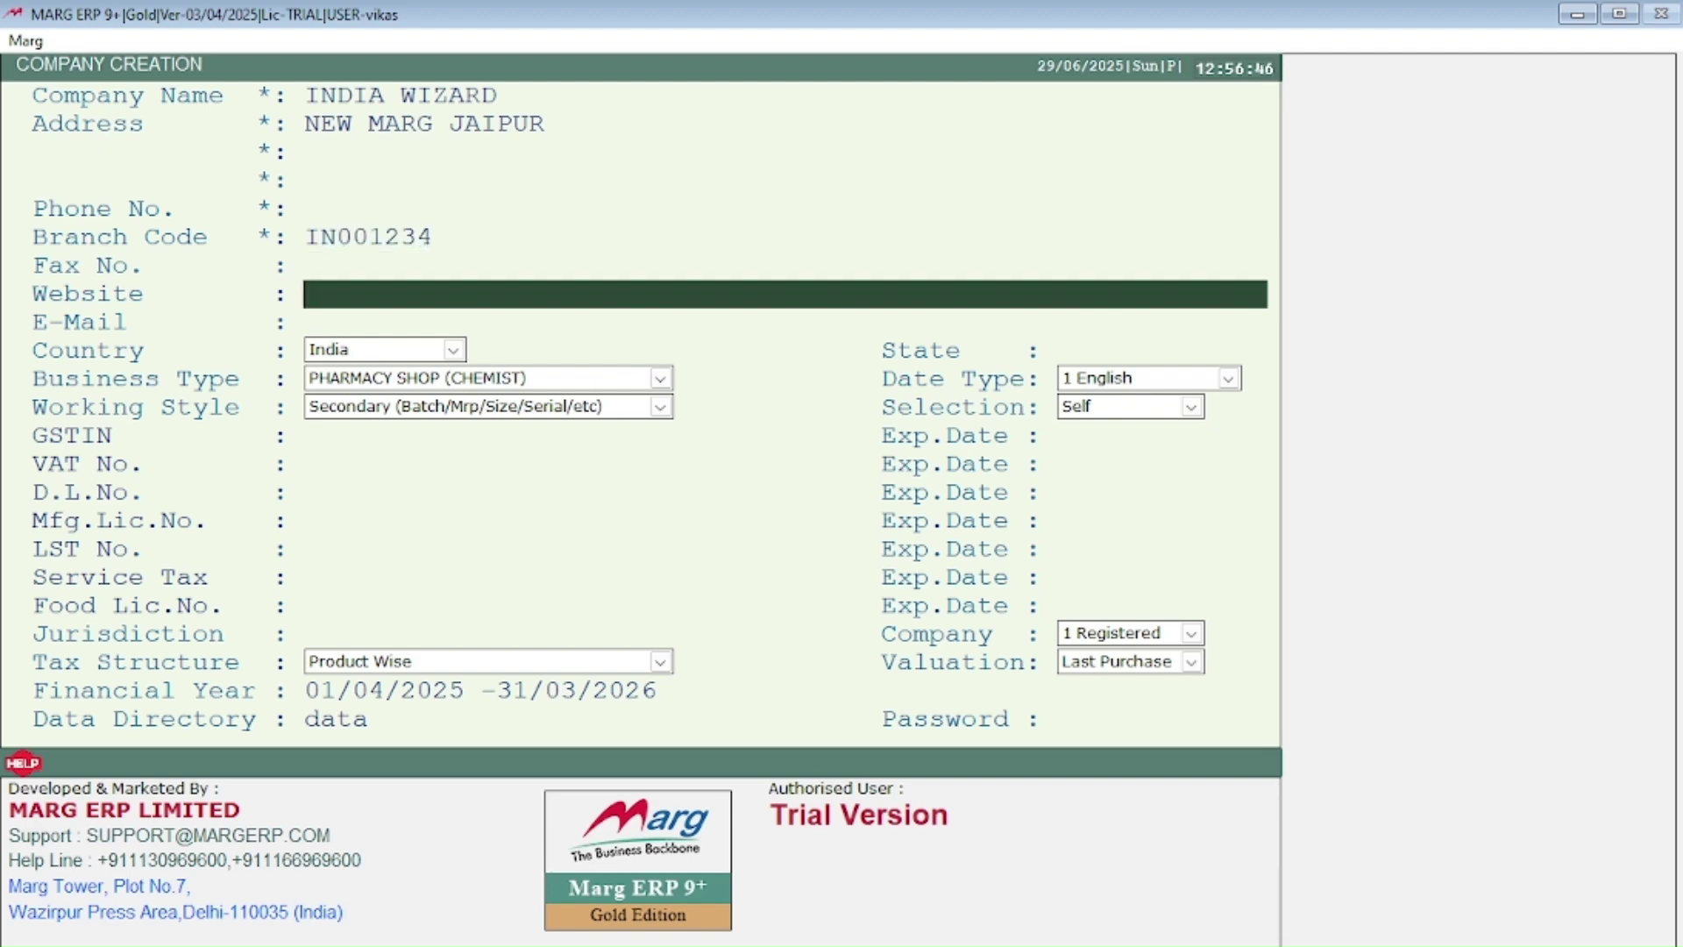
{"action": "type", "text": "INDIAWIZARD"}
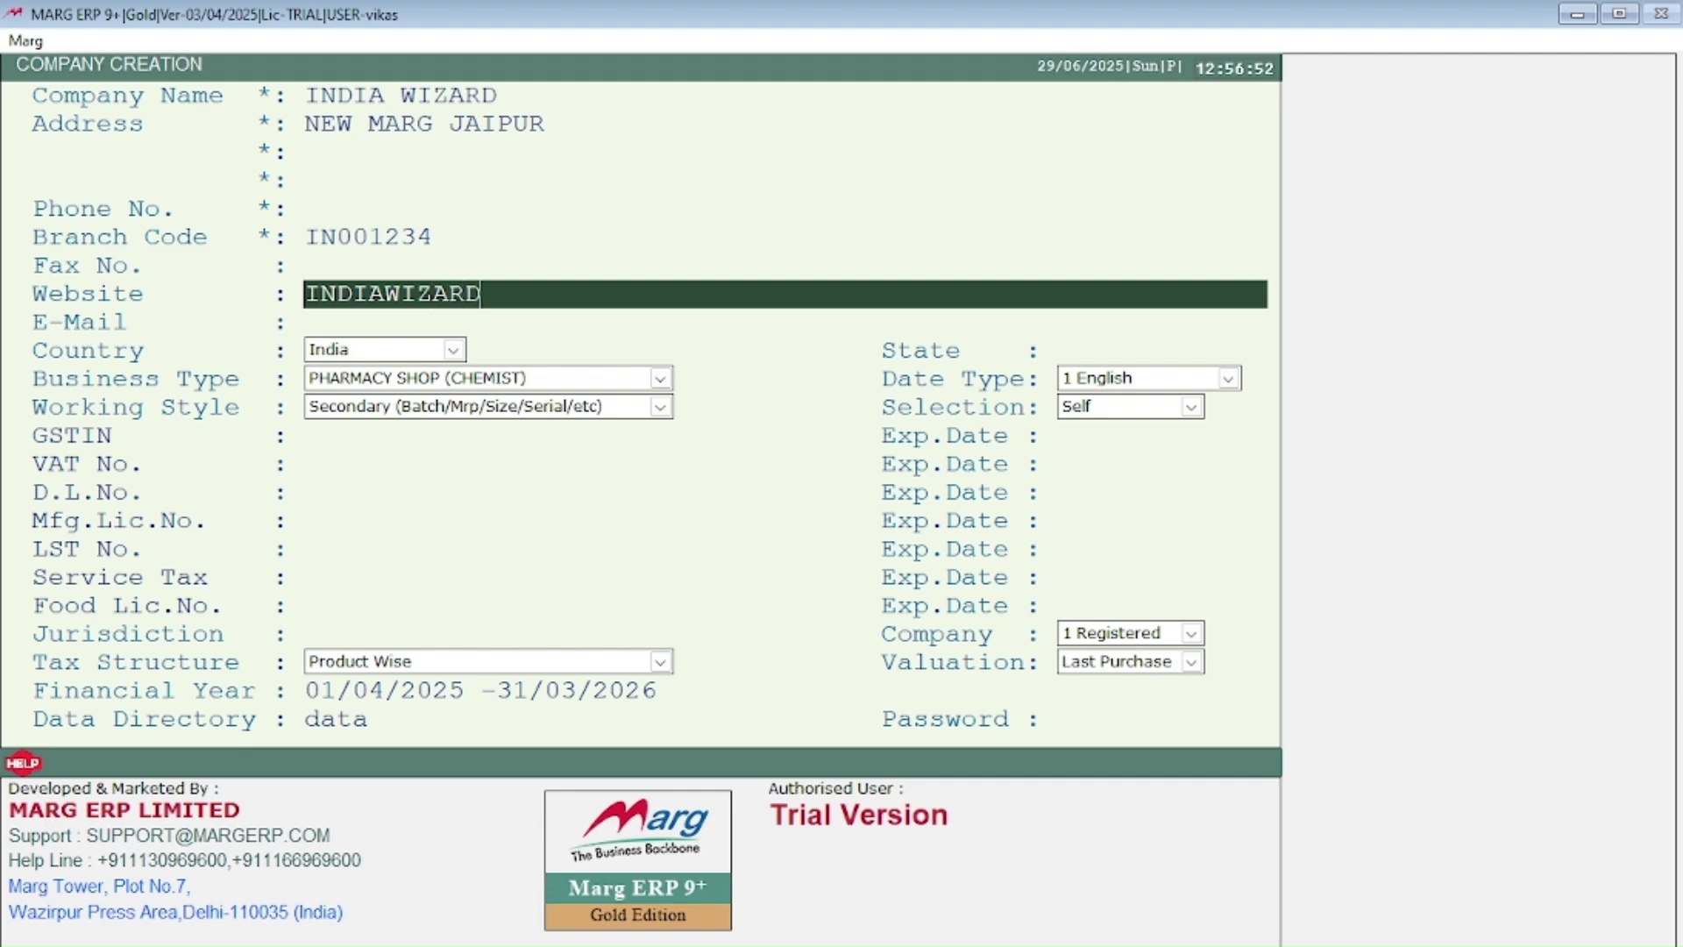
{"action": "type", "text": ".COM"}
{"action": "key", "text": "Return"}
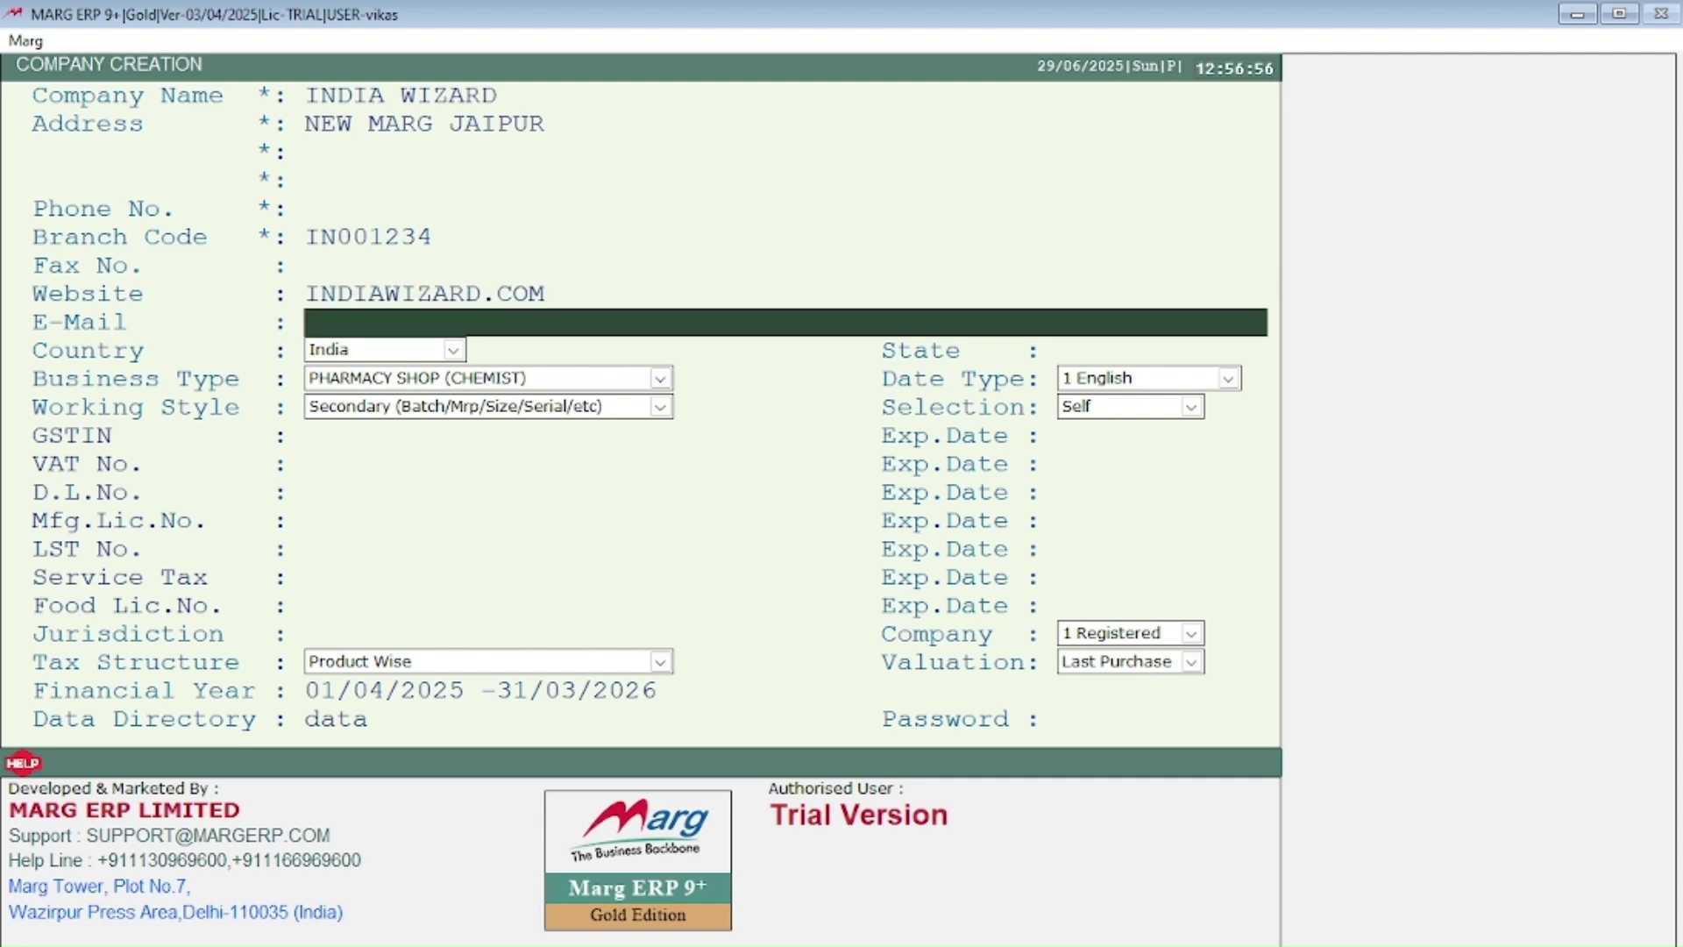
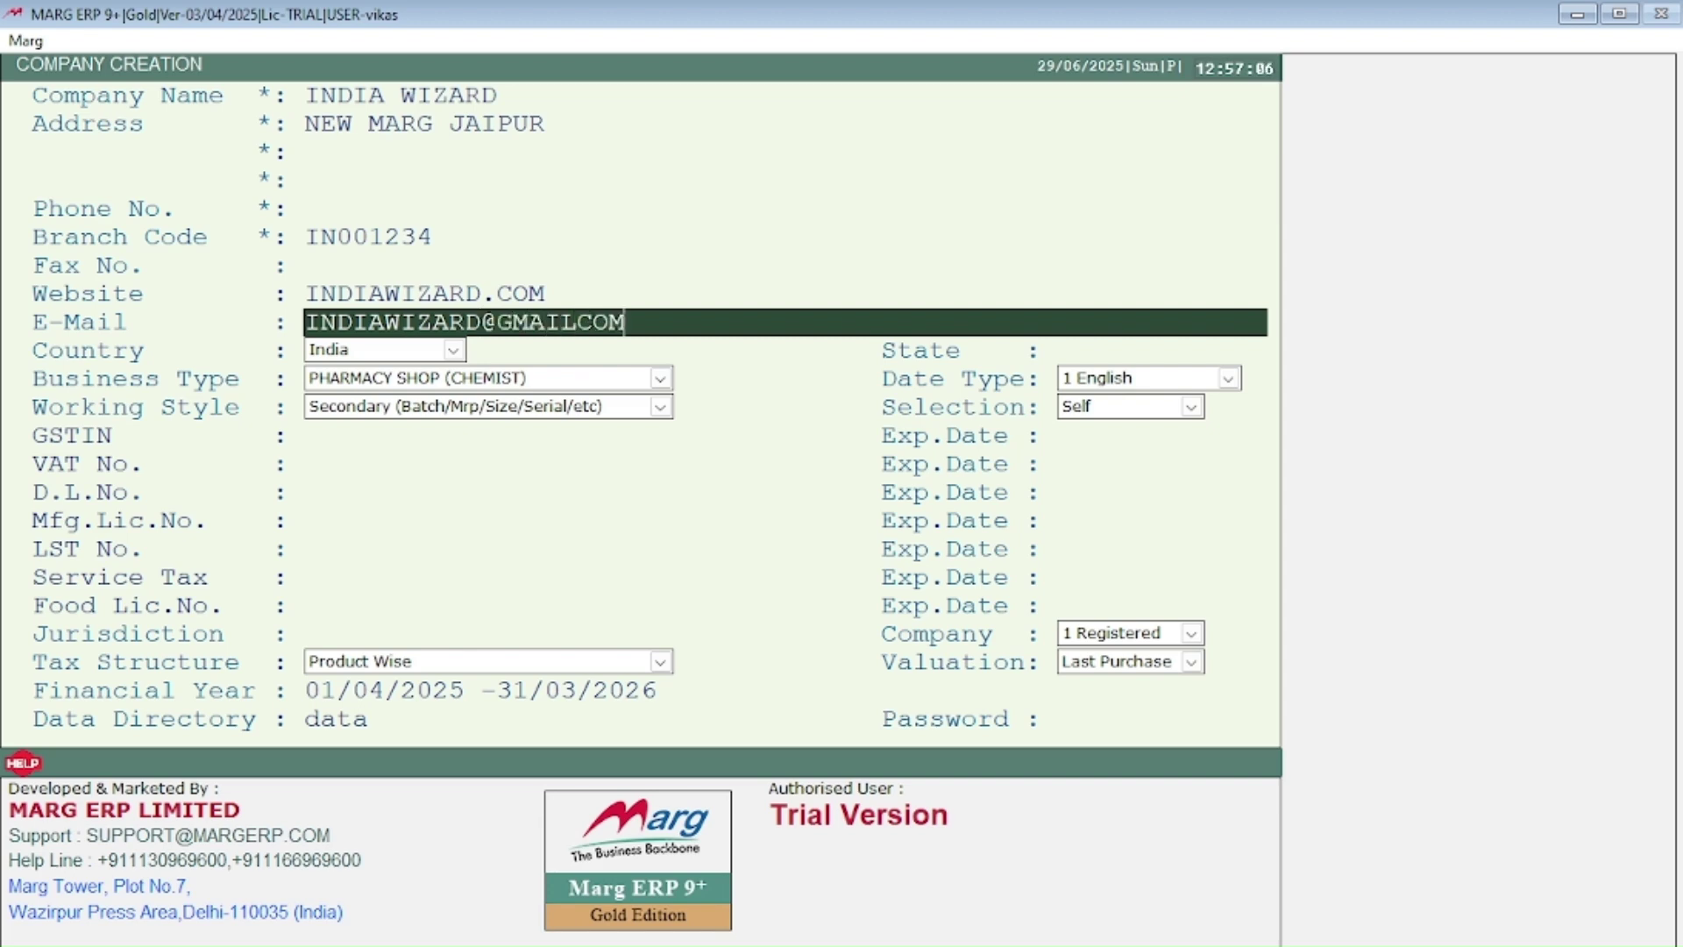
Step: Confirm the e-mail, keep India as the country, and enter RAJASTHAN as the state
{"action": "key", "text": "Return"}
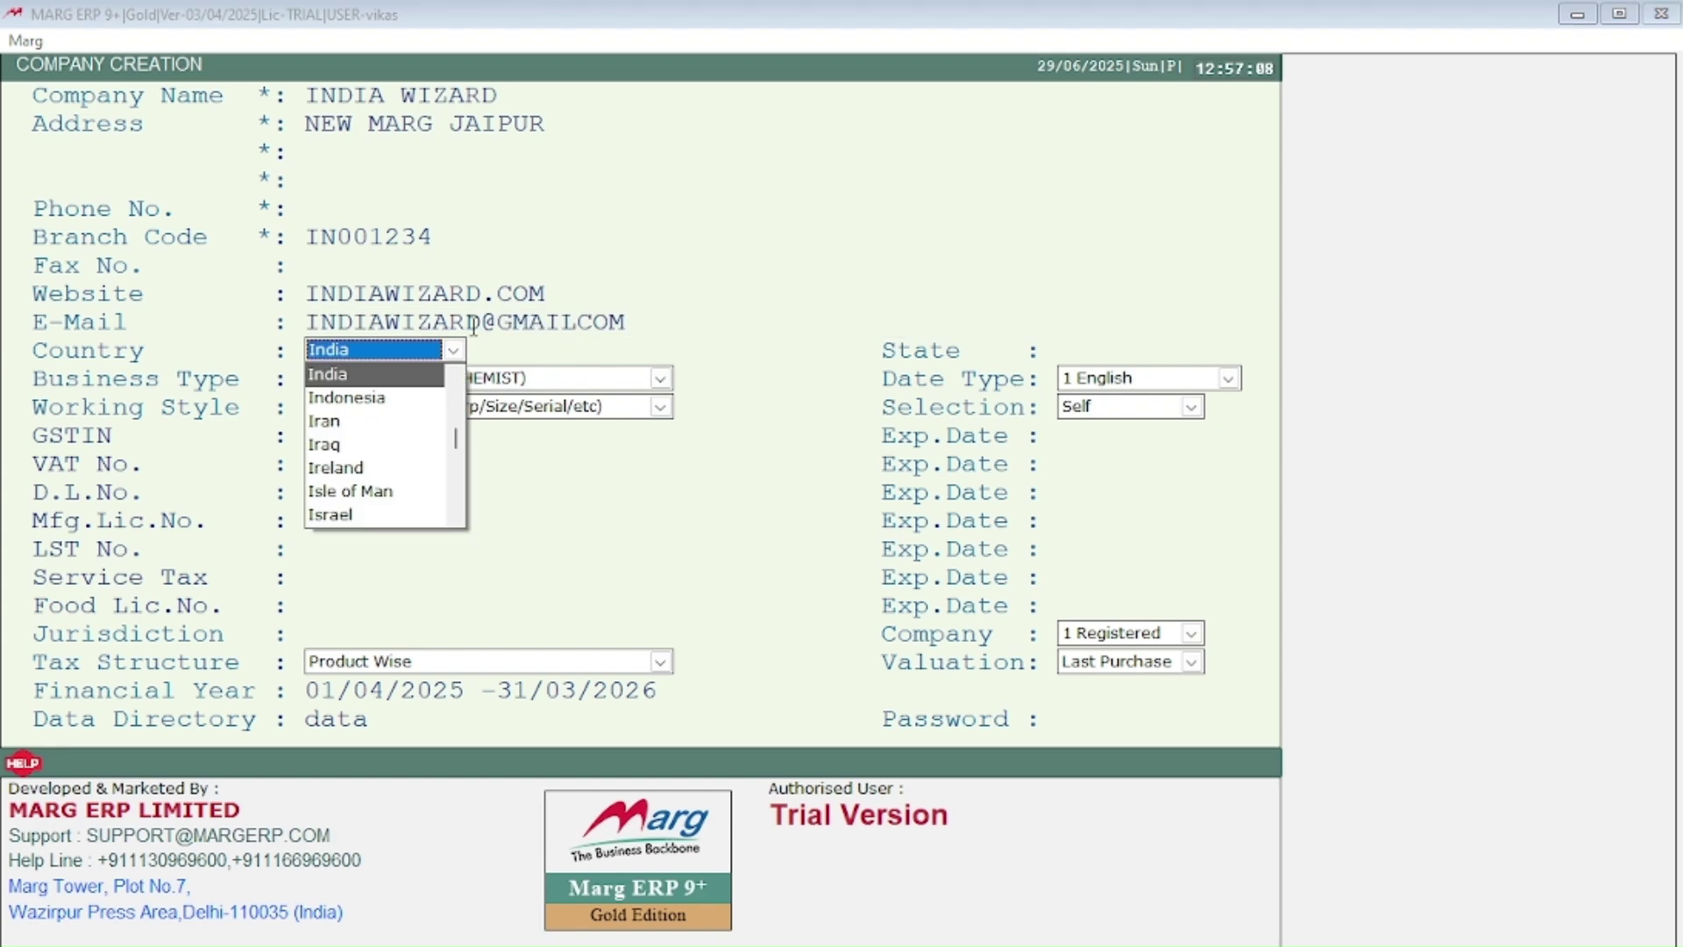
{"action": "key", "text": "Return"}
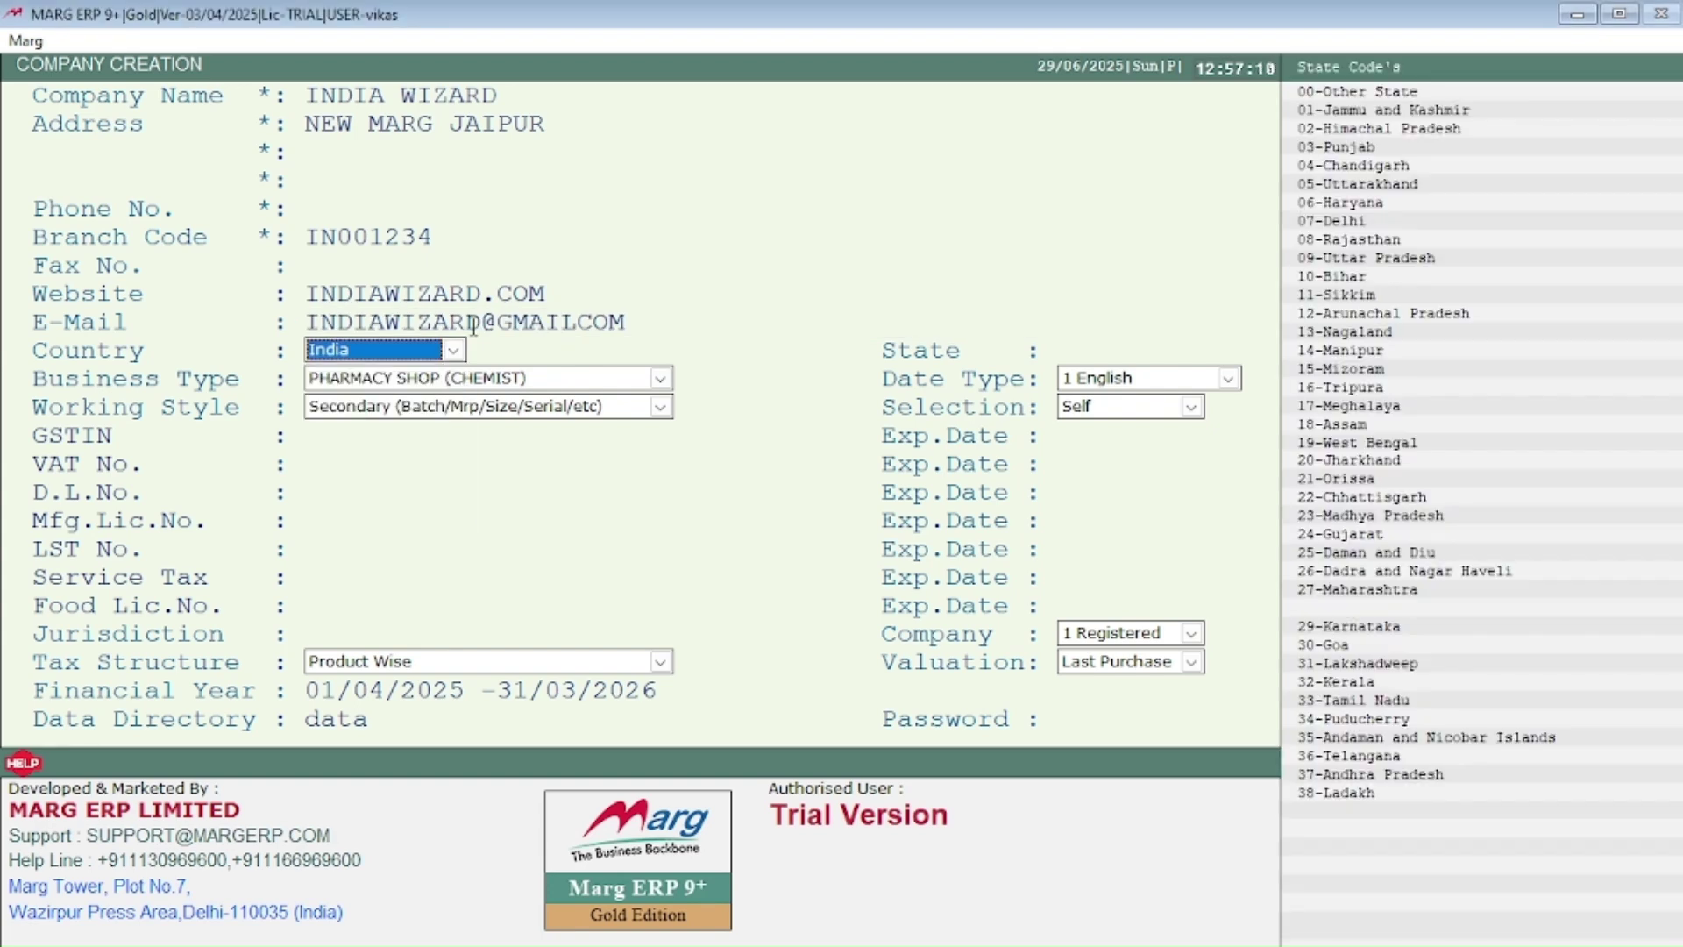
{"action": "key", "text": "Return"}
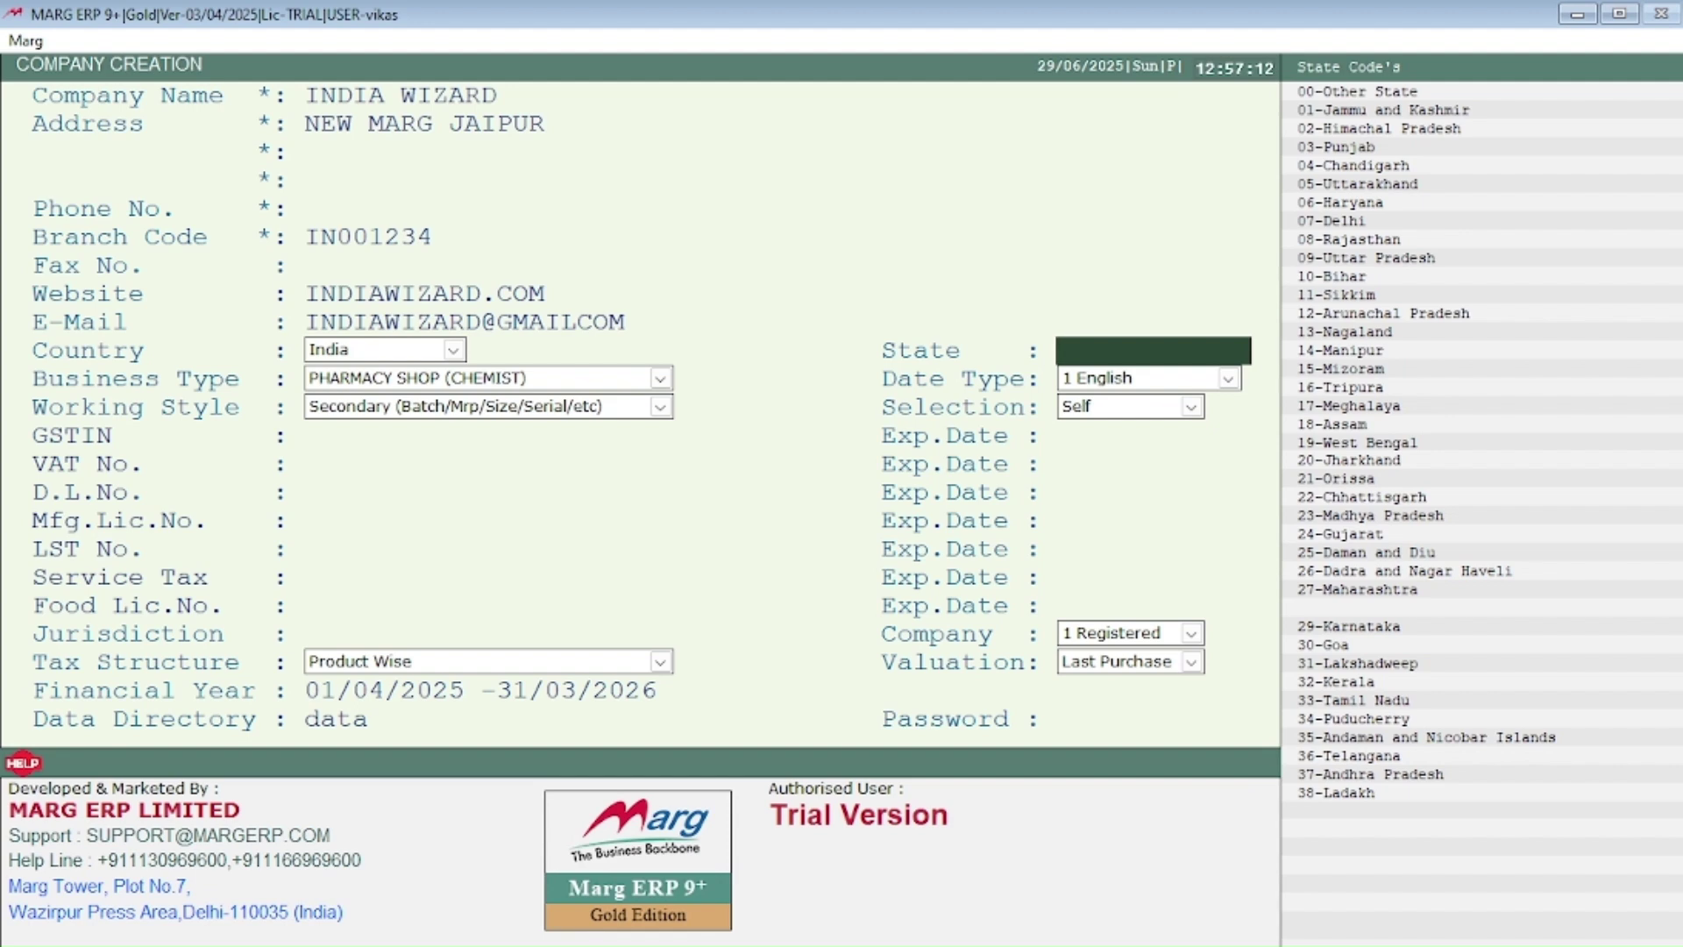
{"action": "type", "text": "RAJASTHAN"}
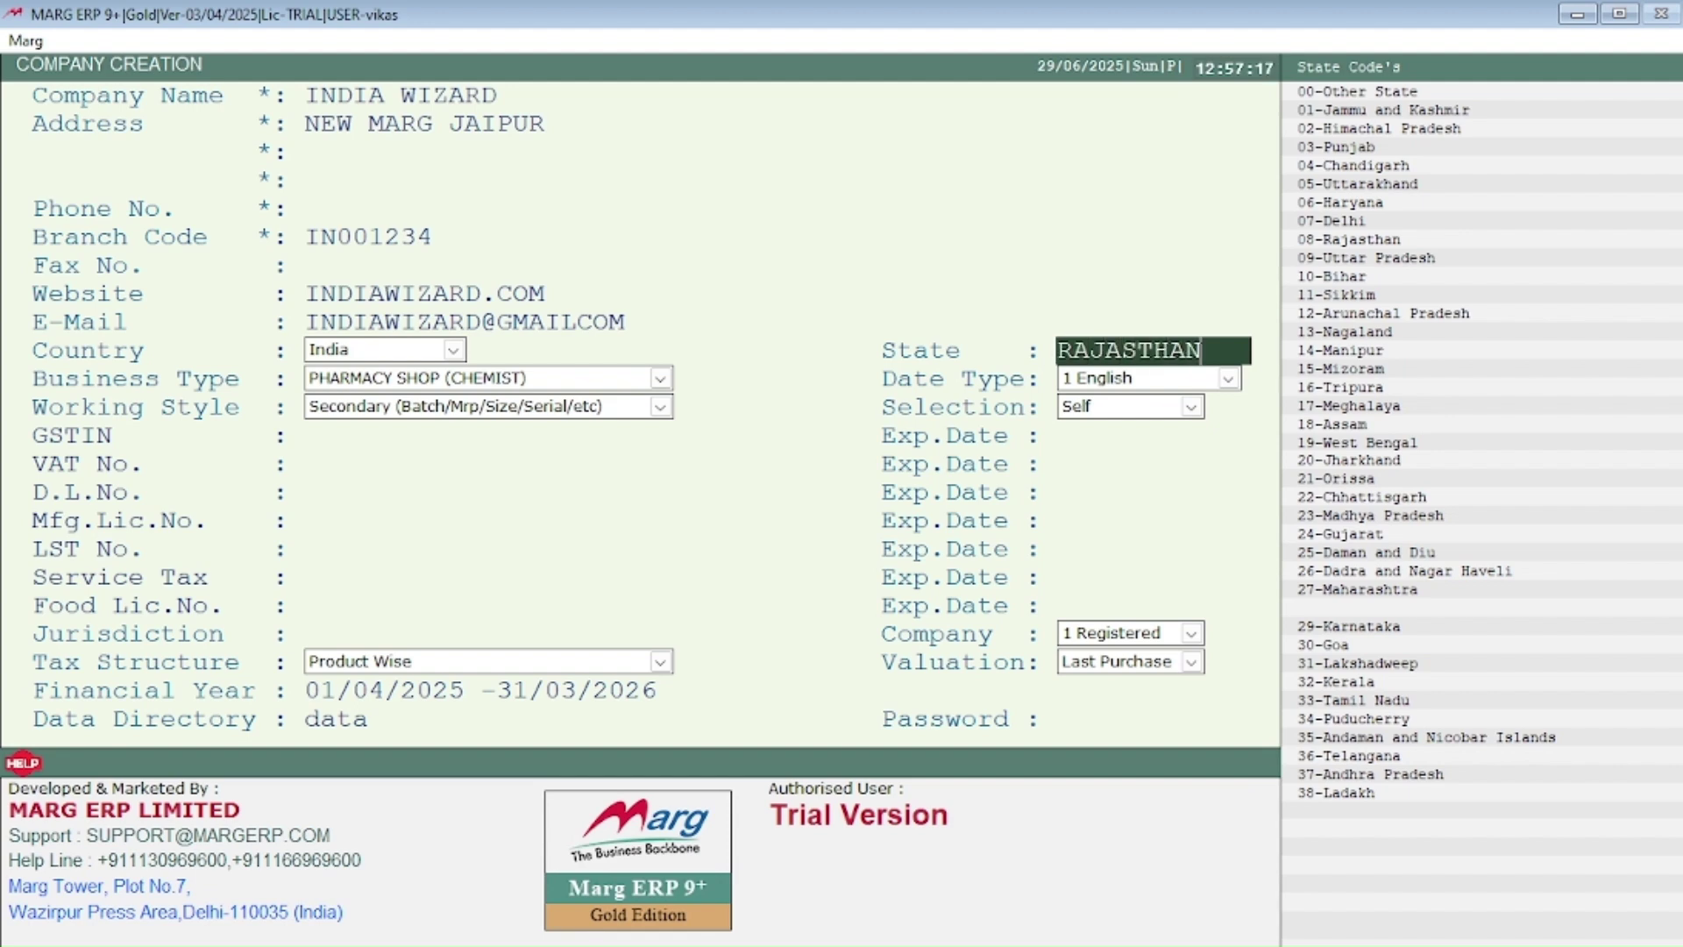
{"action": "key", "text": "Return"}
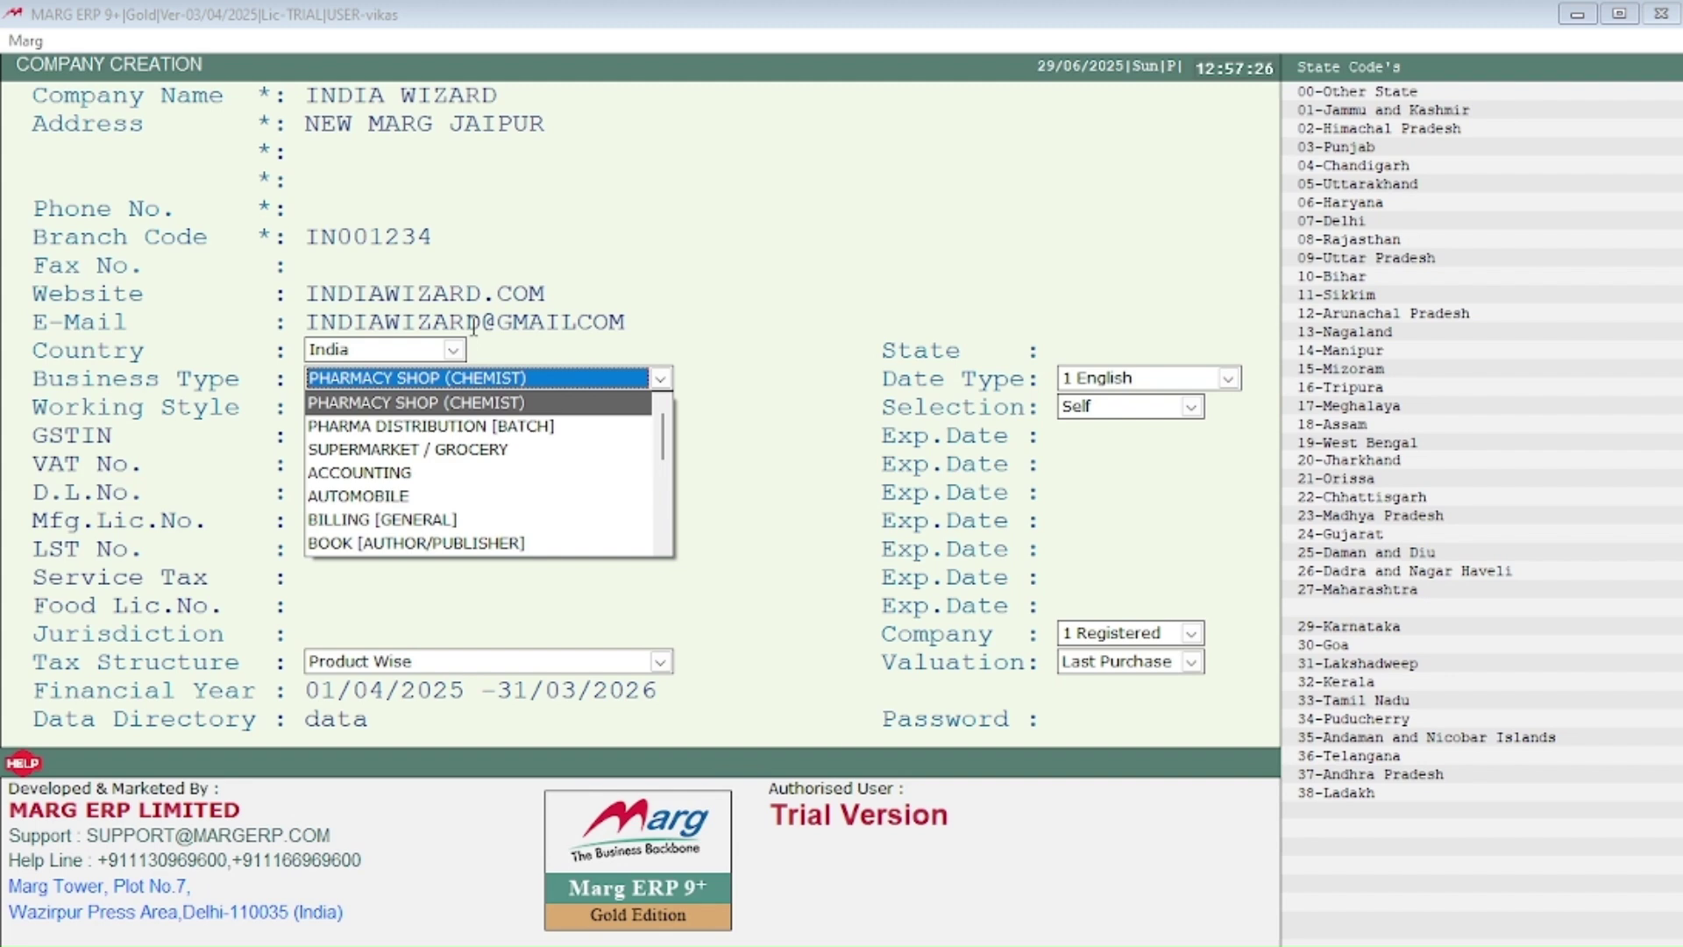
Step: Browse the business type list and select ACCOUNTING
{"action": "key", "text": "Down"}
{"action": "key", "text": "Down"}
{"action": "key", "text": "Down"}
{"action": "key", "text": "Down"}
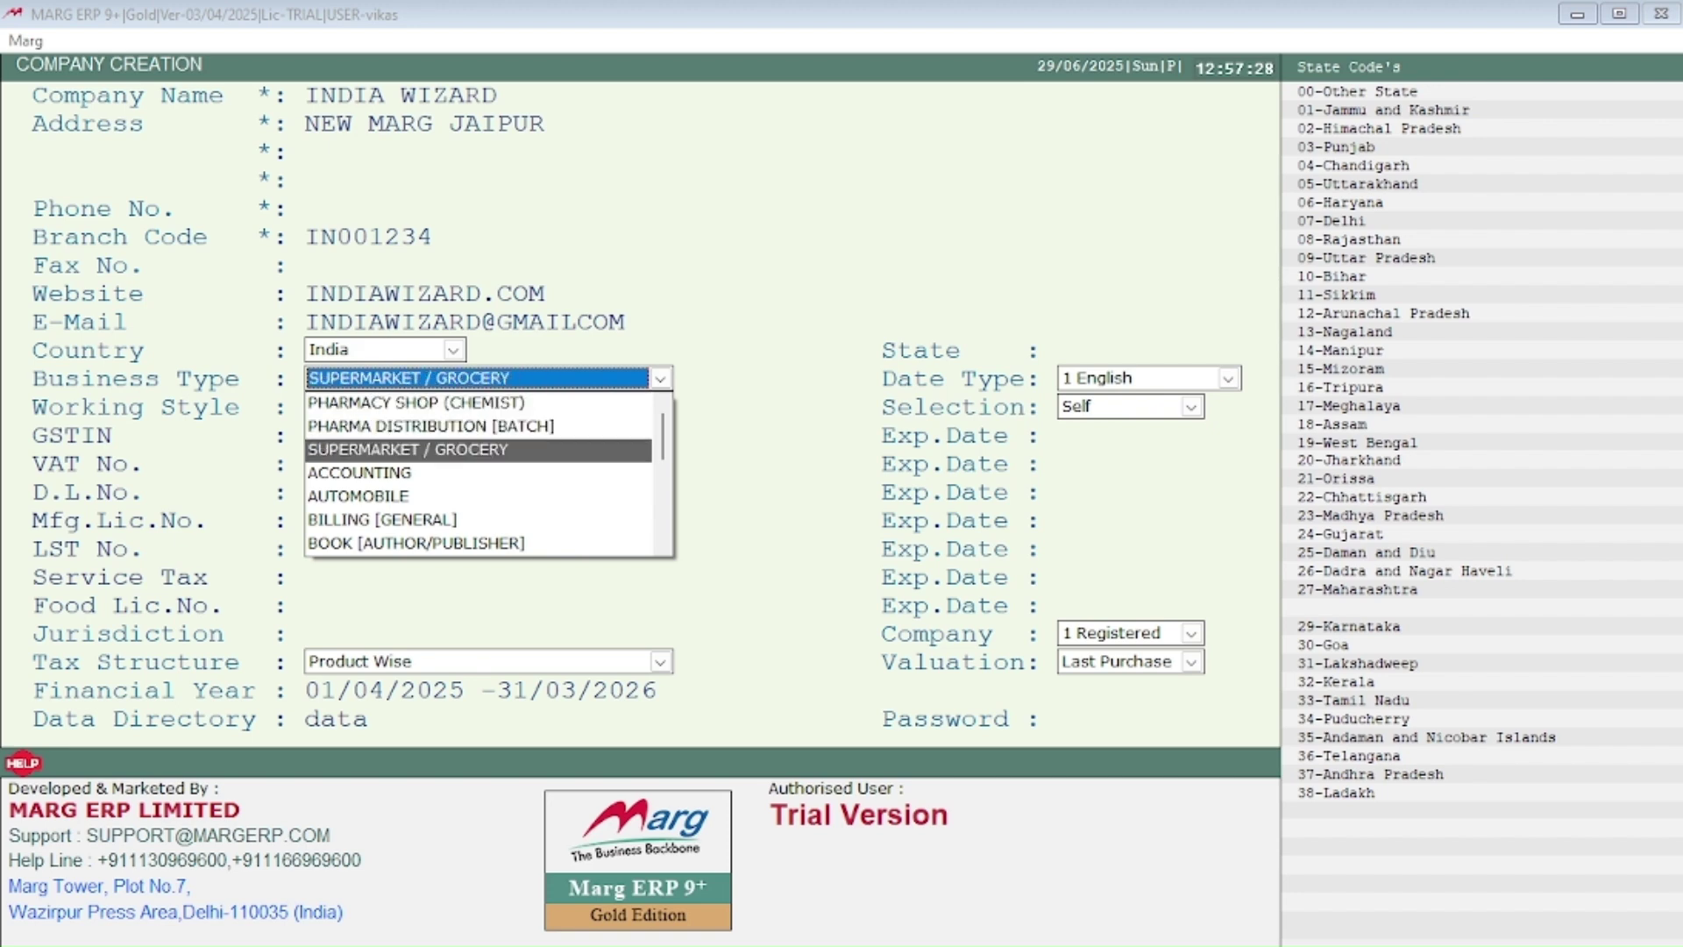
{"action": "key", "text": "Down"}
{"action": "key", "text": "Down"}
{"action": "key", "text": "Down"}
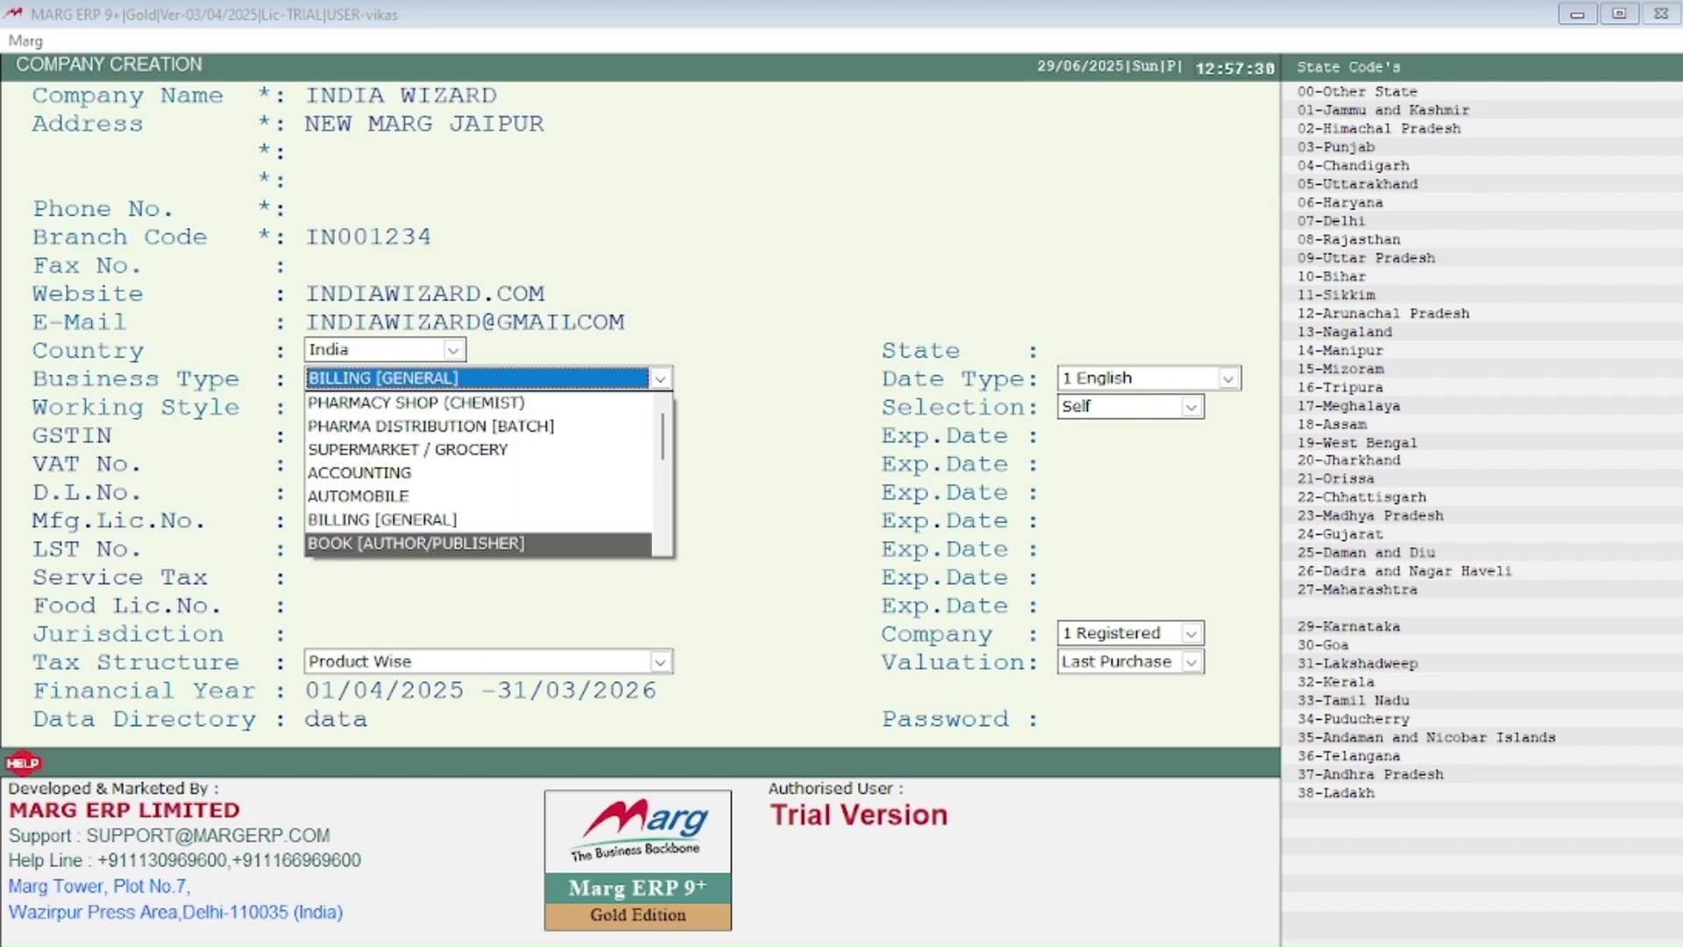
{"action": "key", "text": "Down"}
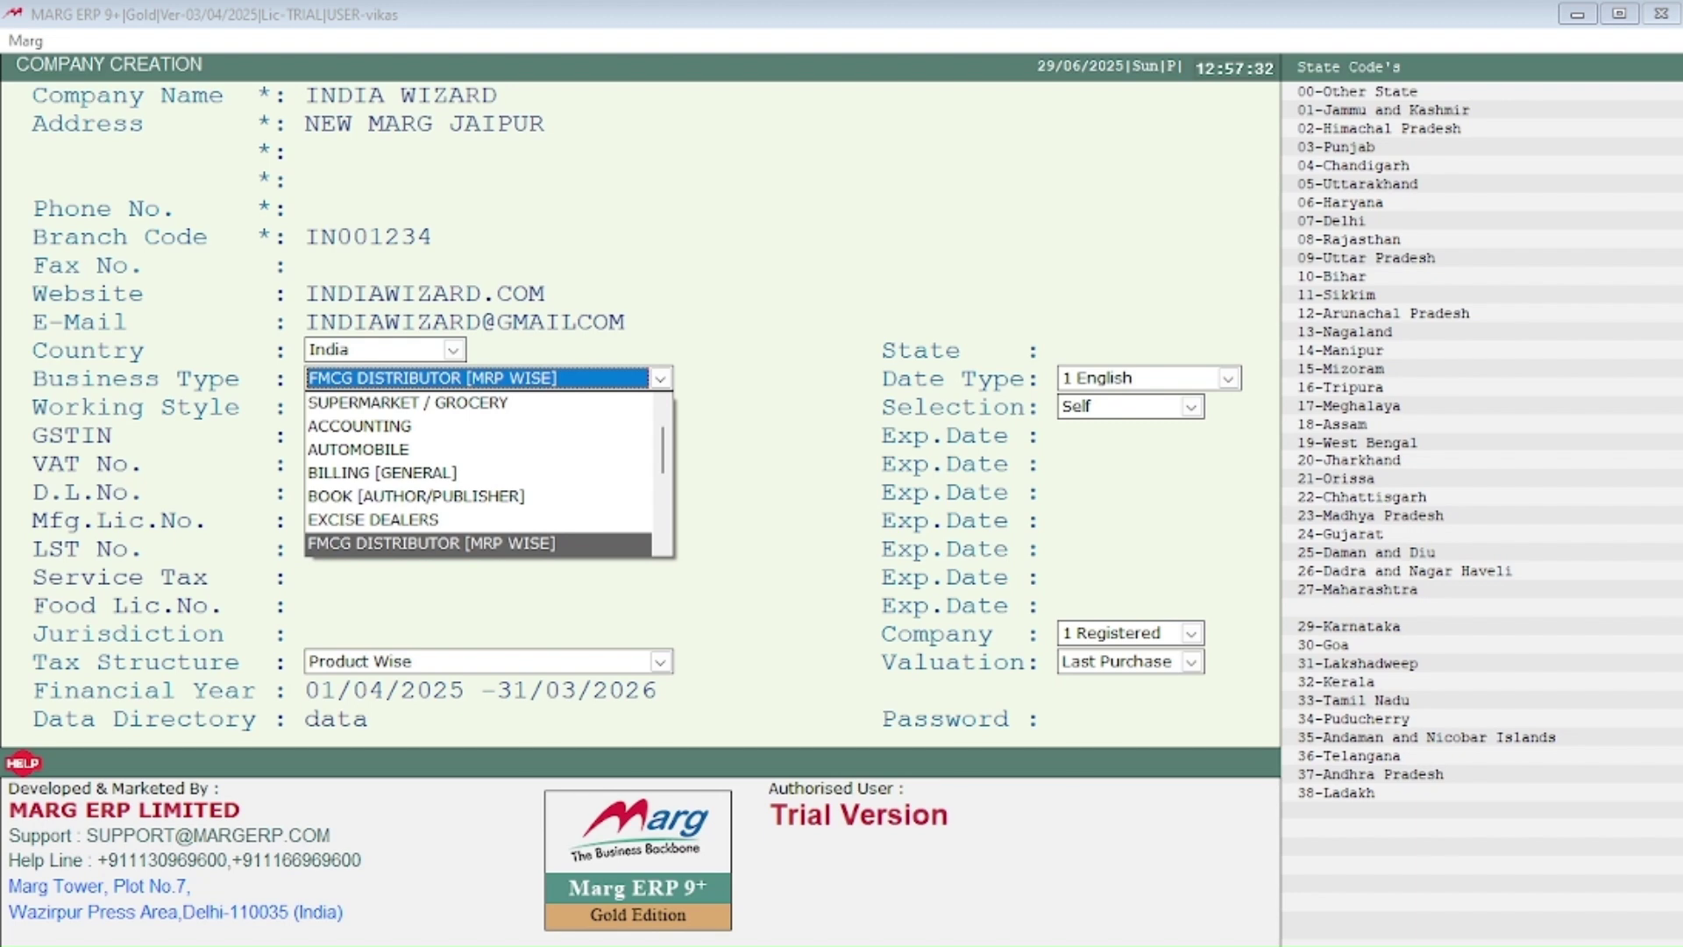
{"action": "key", "text": "Down"}
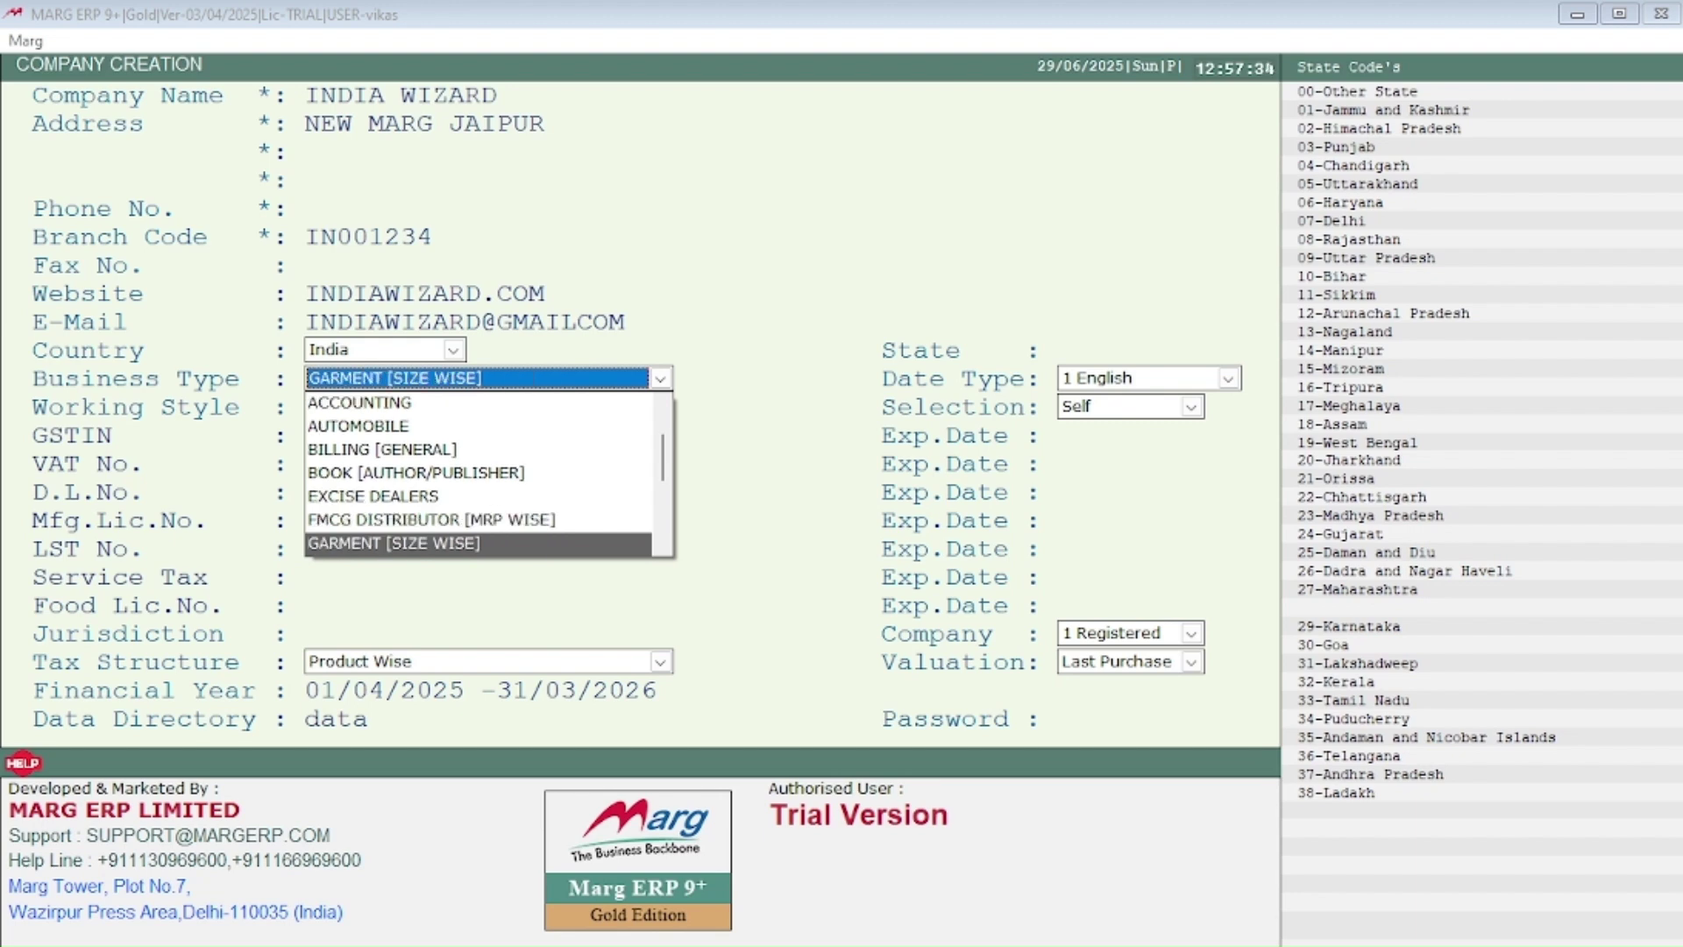
{"action": "key", "text": "Down"}
{"action": "key", "text": "Down"}
{"action": "key", "text": "Down"}
{"action": "key", "text": "Down"}
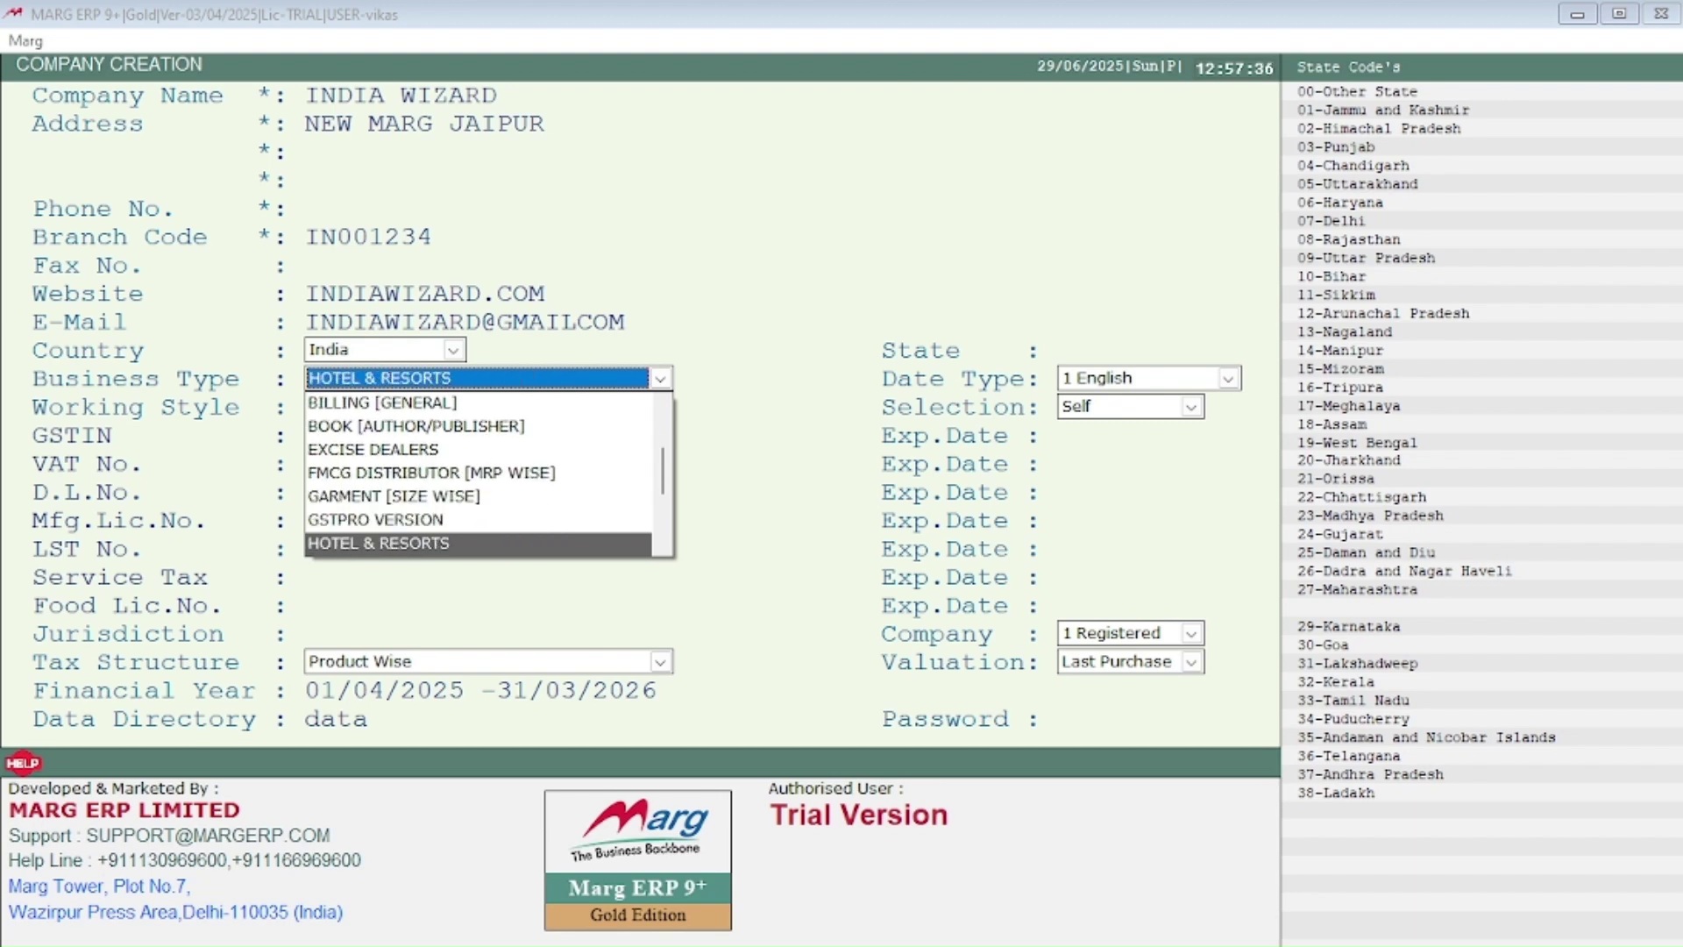
{"action": "key", "text": "Down"}
{"action": "key", "text": "Down"}
{"action": "key", "text": "Down"}
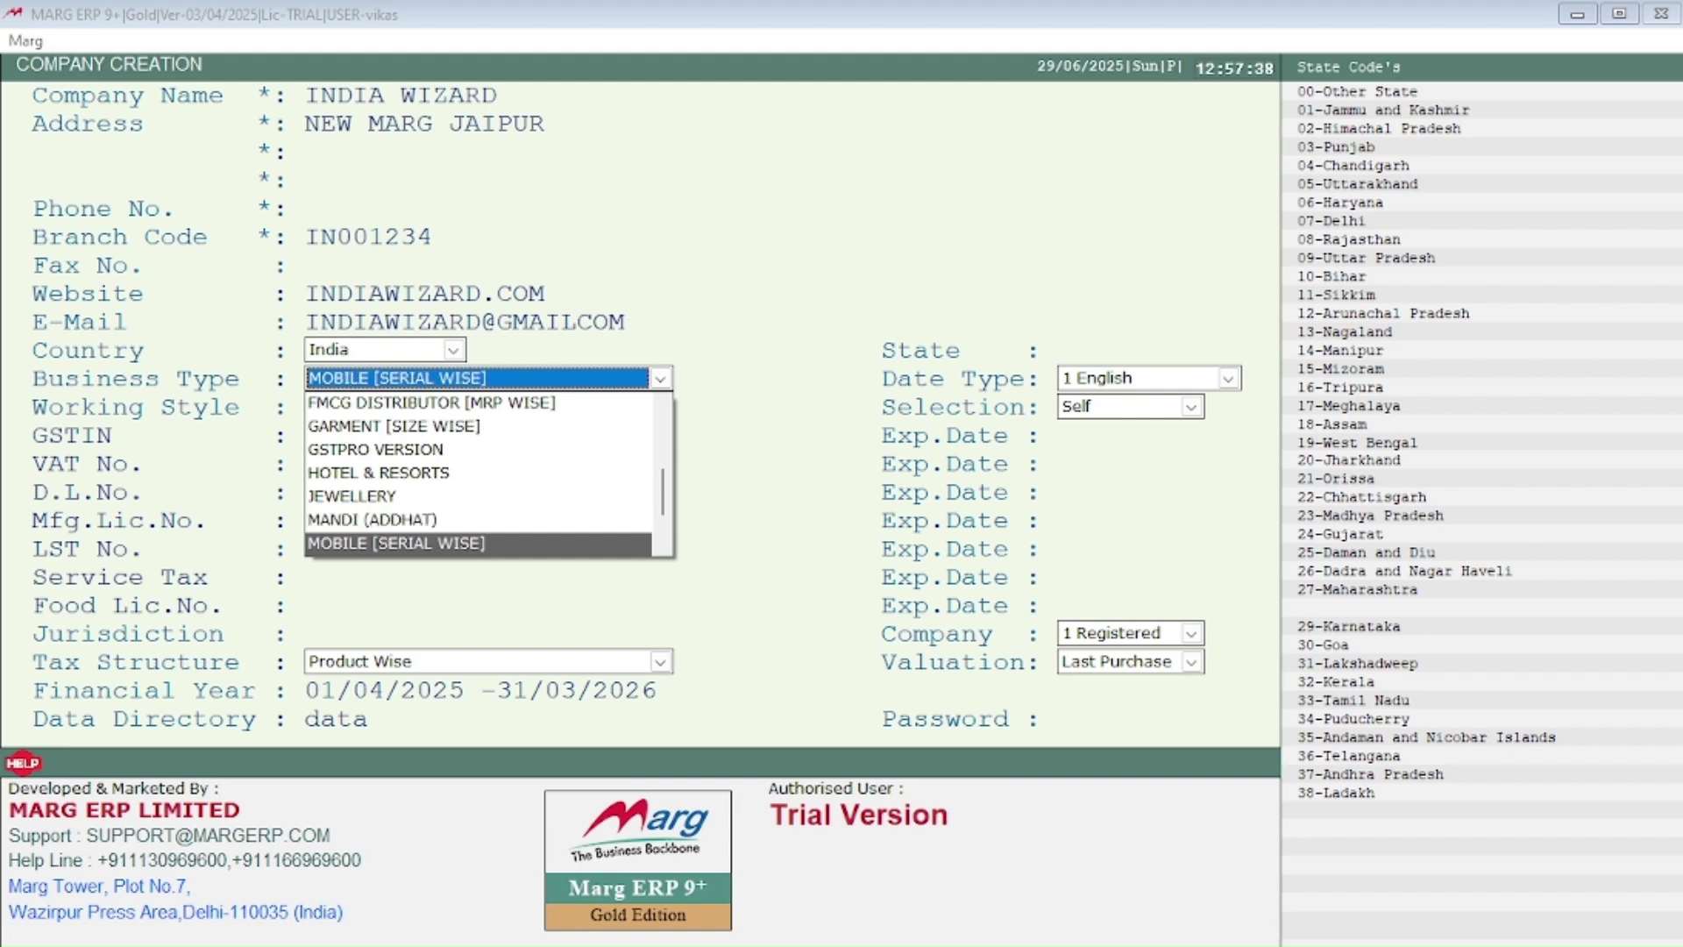
{"action": "key", "text": "Up"}
{"action": "key", "text": "Up"}
{"action": "key", "text": "Up"}
{"action": "key", "text": "Up"}
{"action": "key", "text": "Up"}
{"action": "key", "text": "Up"}
{"action": "key", "text": "Up"}
{"action": "key", "text": "Up"}
{"action": "key", "text": "Up"}
{"action": "key", "text": "Up"}
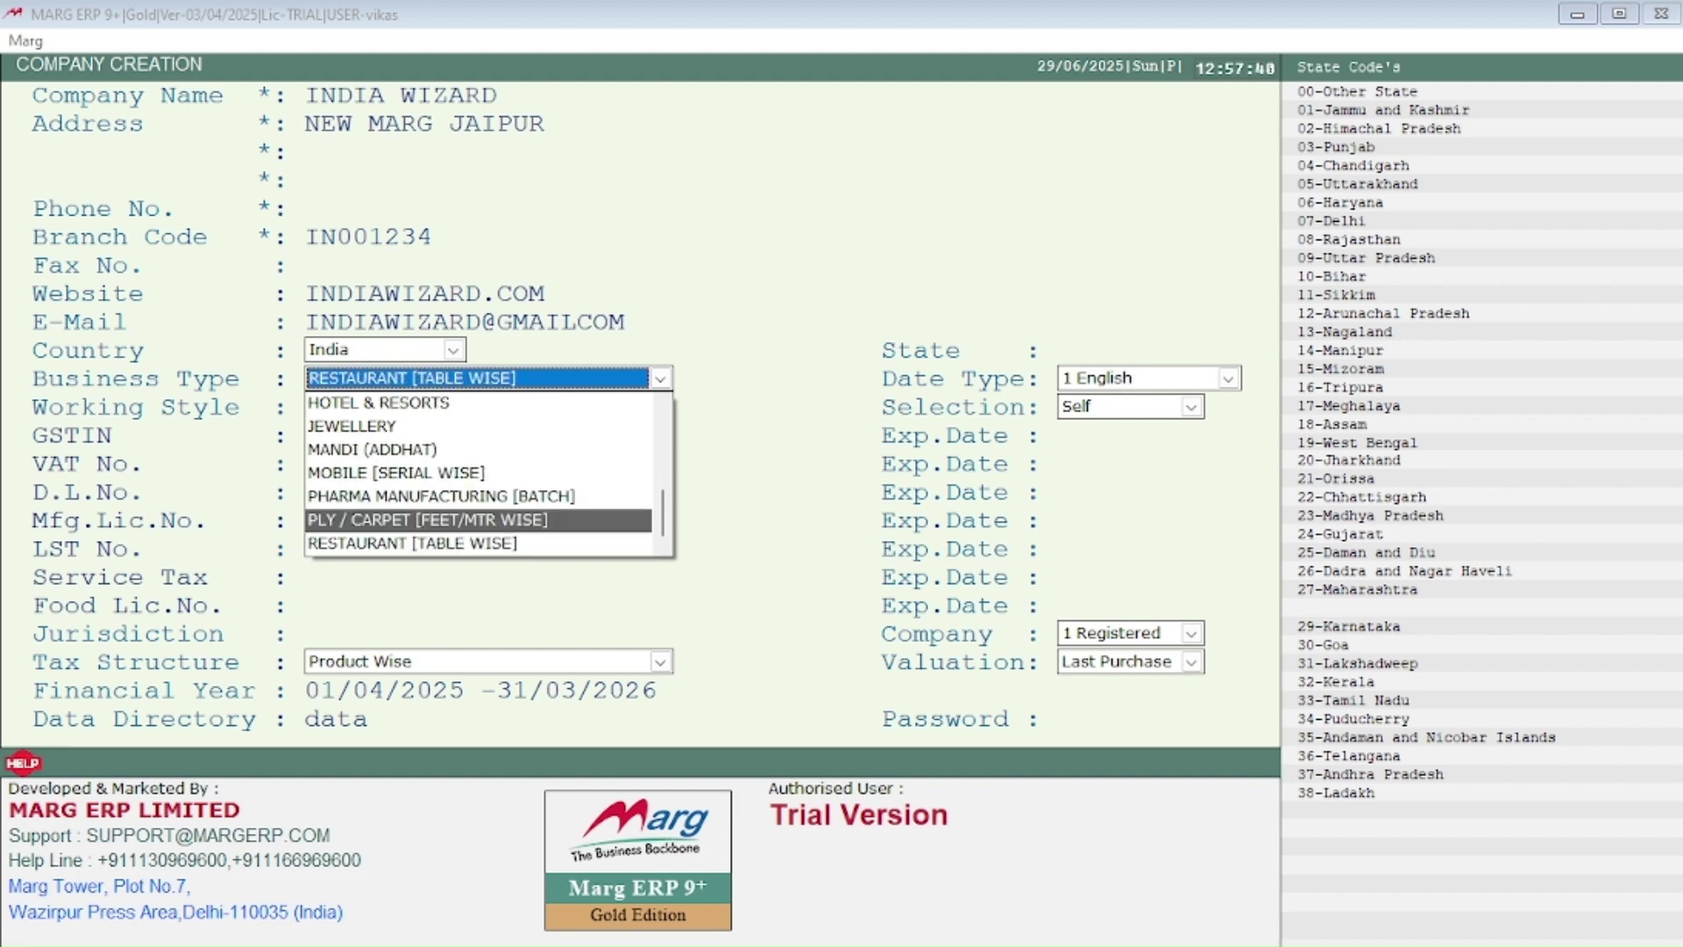
{"action": "key", "text": "Up"}
{"action": "key", "text": "Up"}
{"action": "key", "text": "Up"}
{"action": "key", "text": "Up"}
{"action": "key", "text": "Up"}
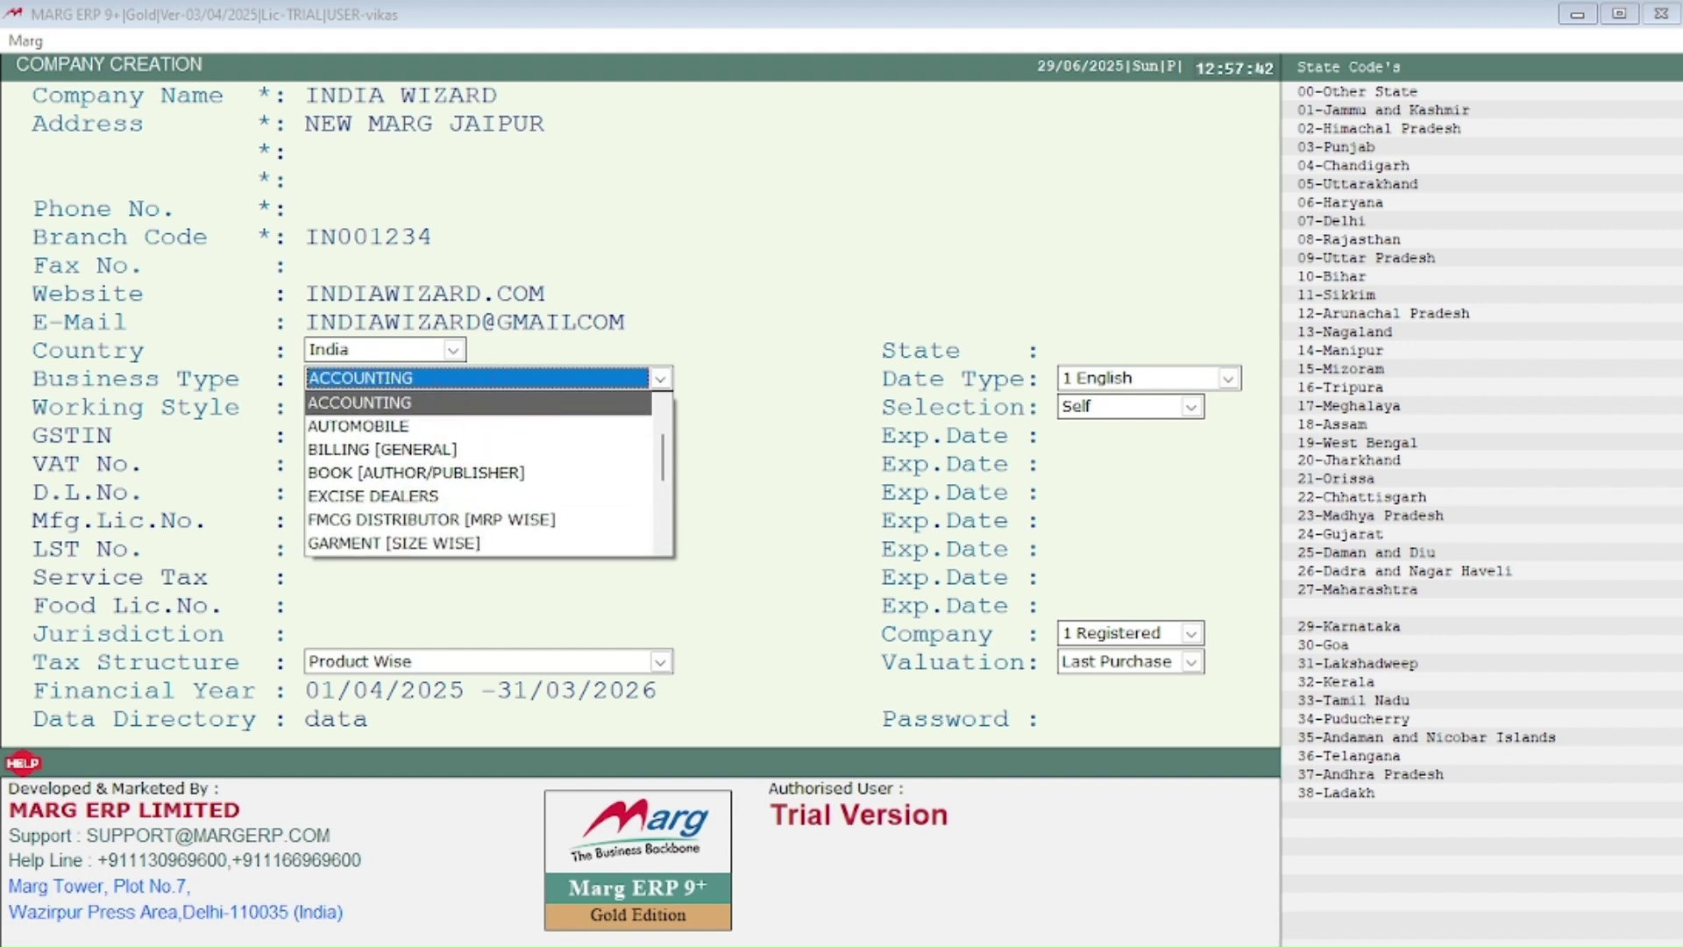
{"action": "key", "text": "Down"}
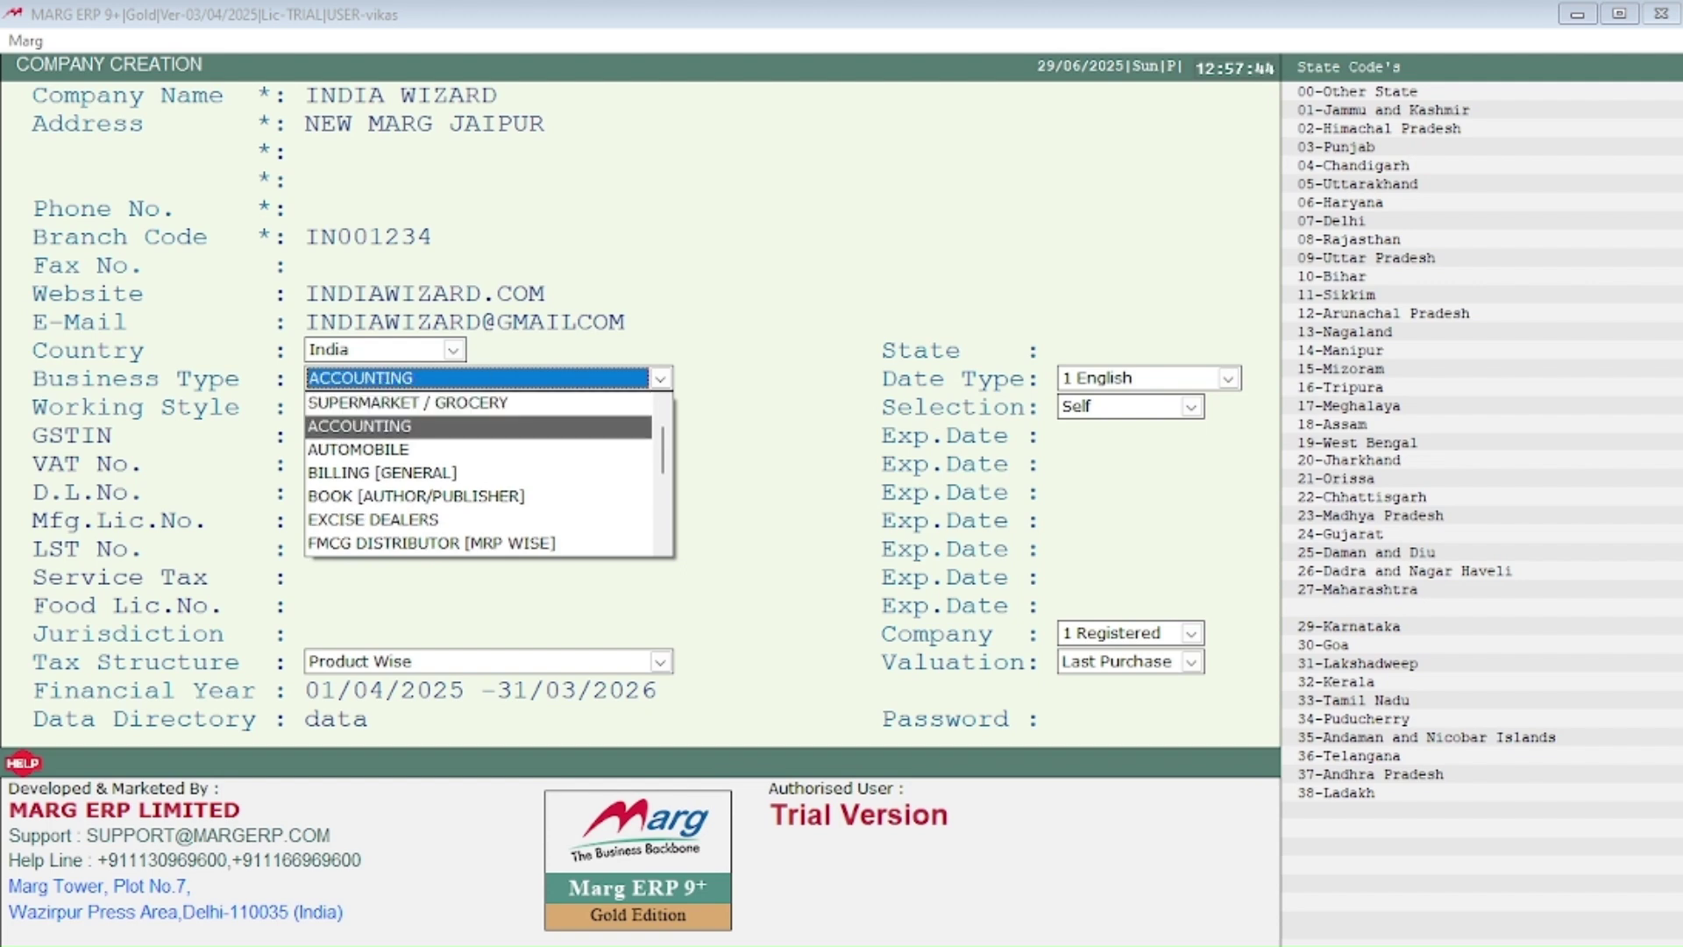
{"action": "key", "text": "Return"}
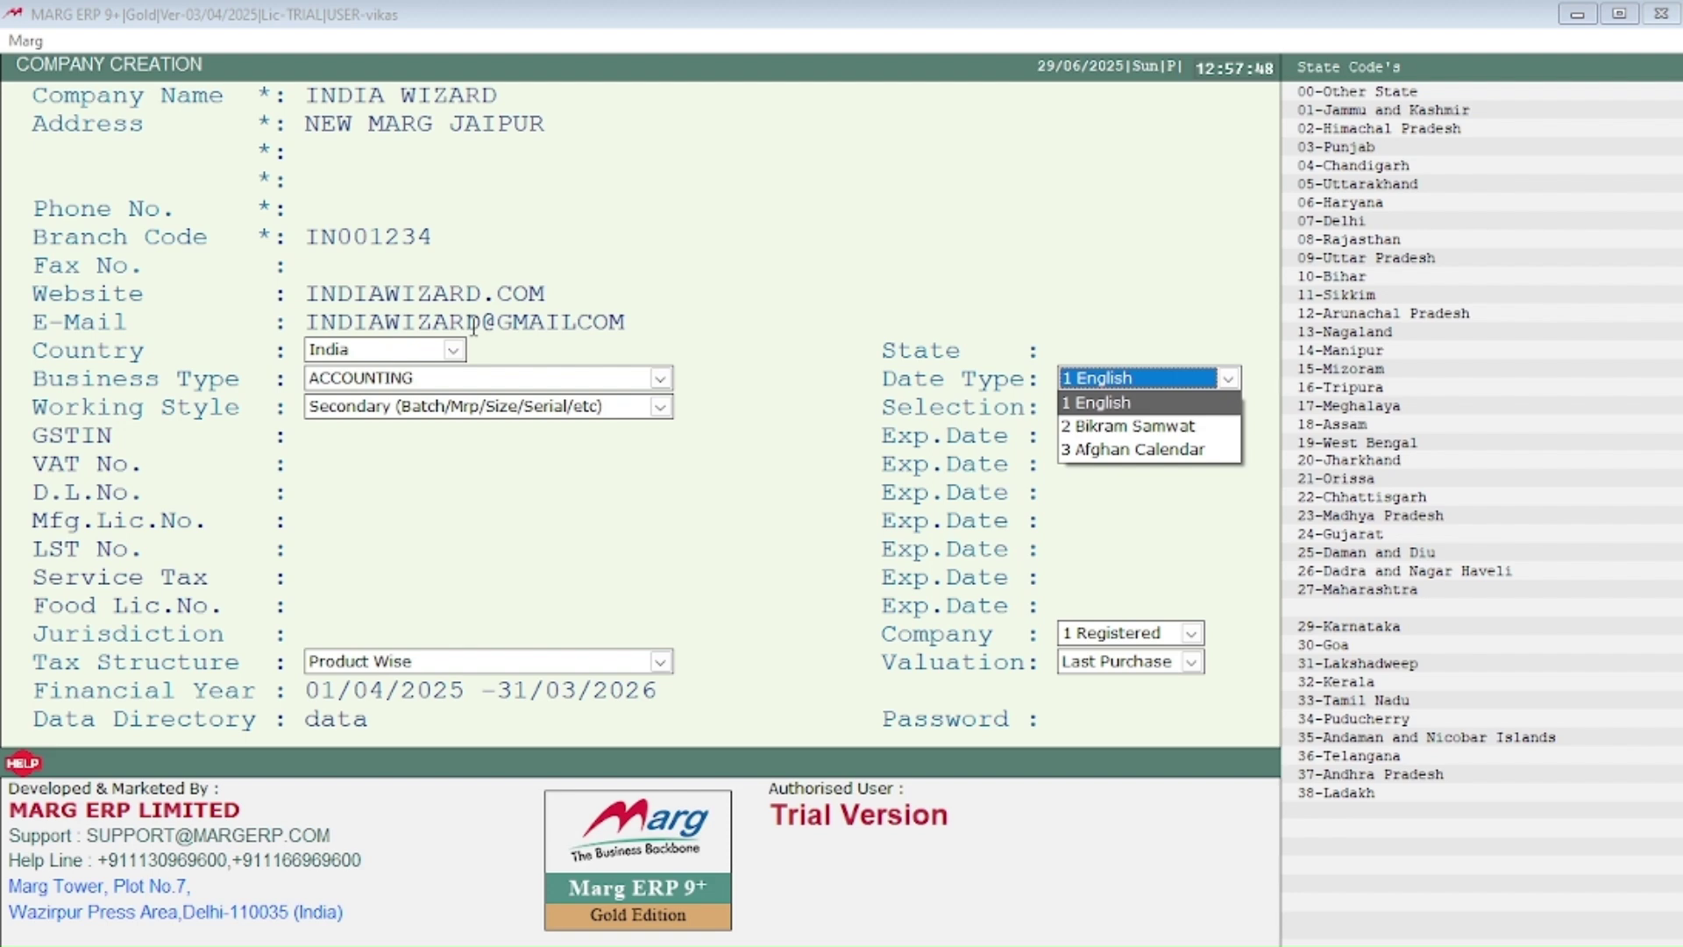
Step: Keep date type 1 English and choose Normal W/o Secondary as the working style
{"action": "key", "text": "Return"}
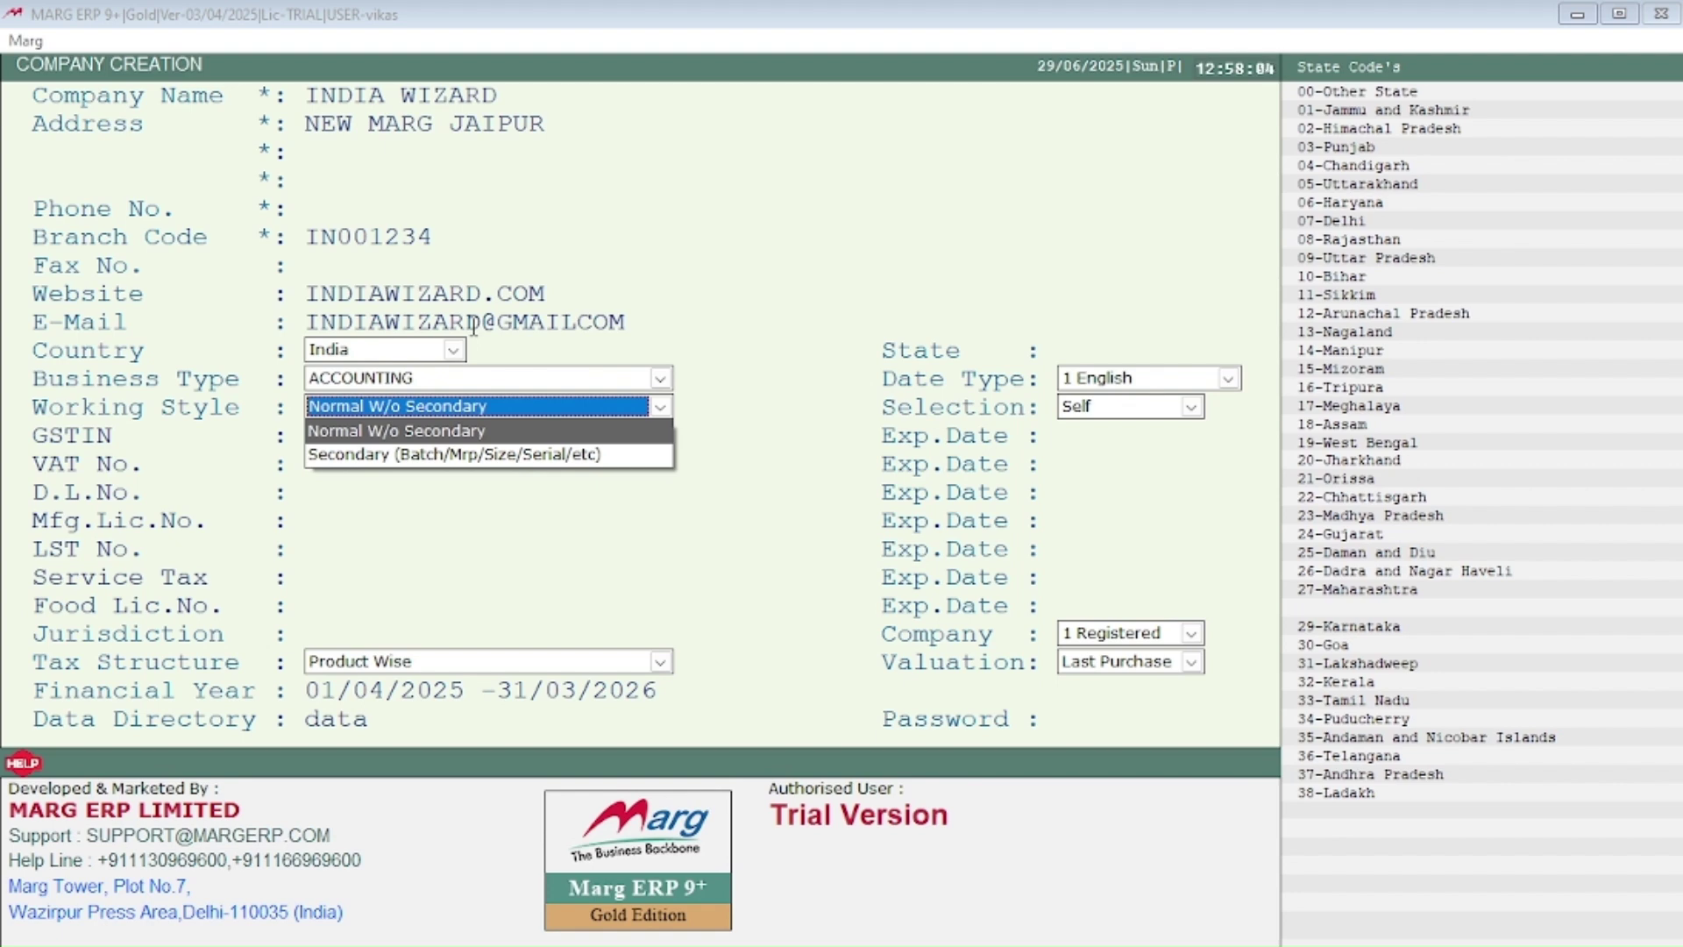
{"action": "key", "text": "Down"}
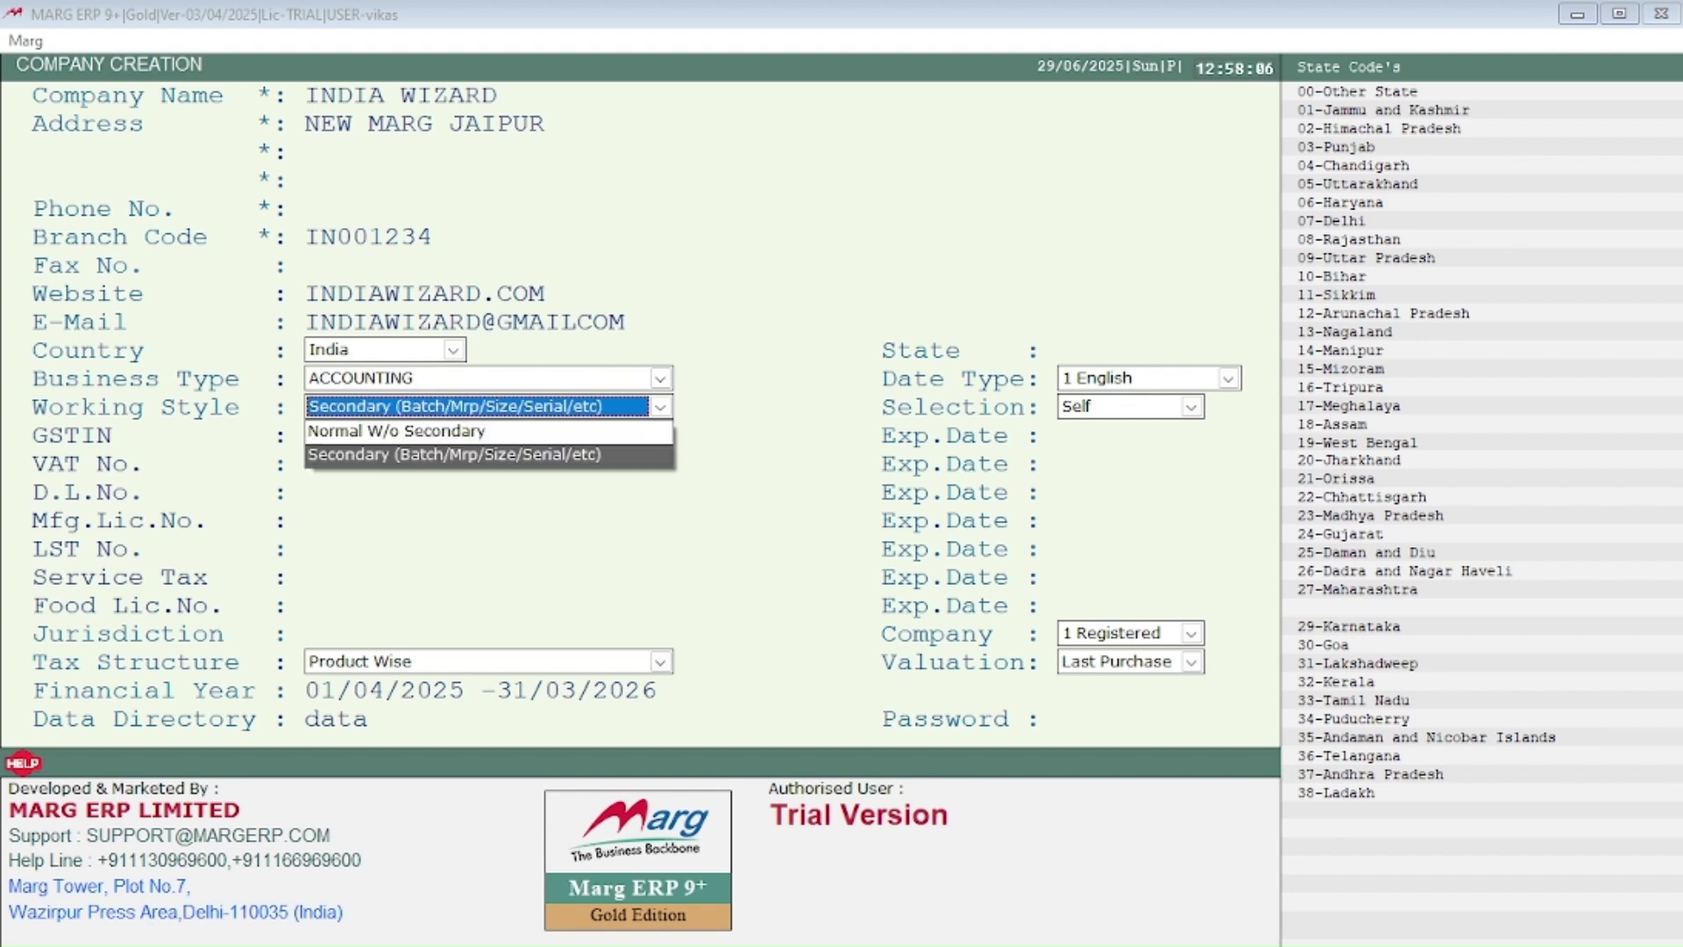
{"action": "key", "text": "Up"}
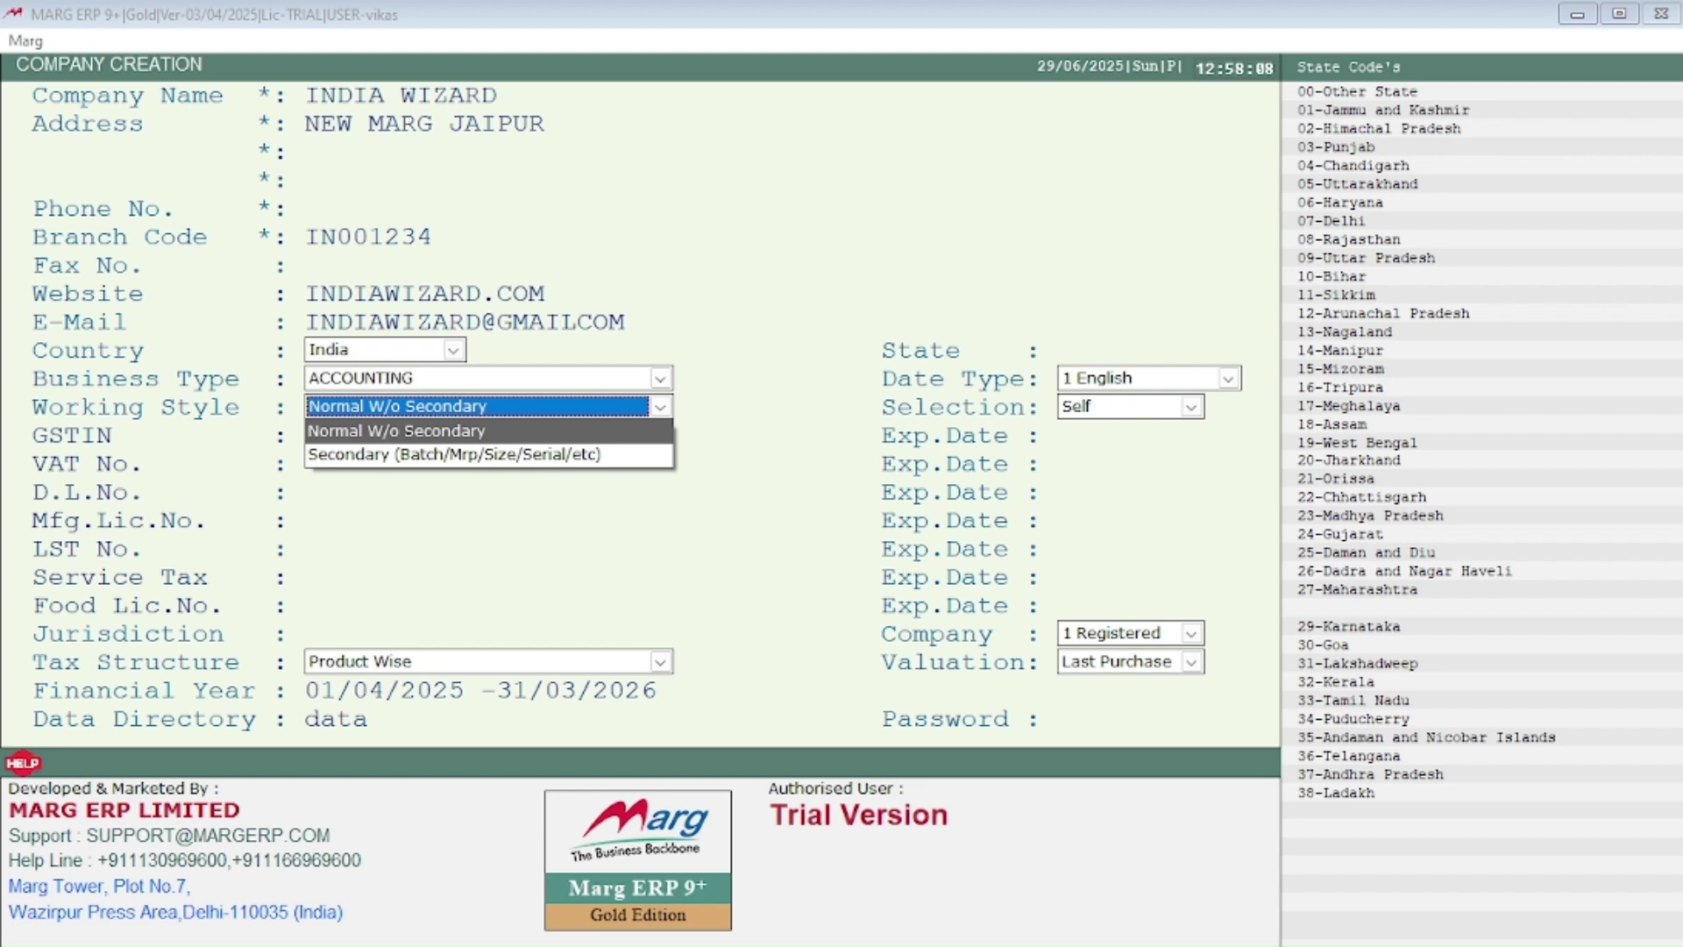
{"action": "key", "text": "Down"}
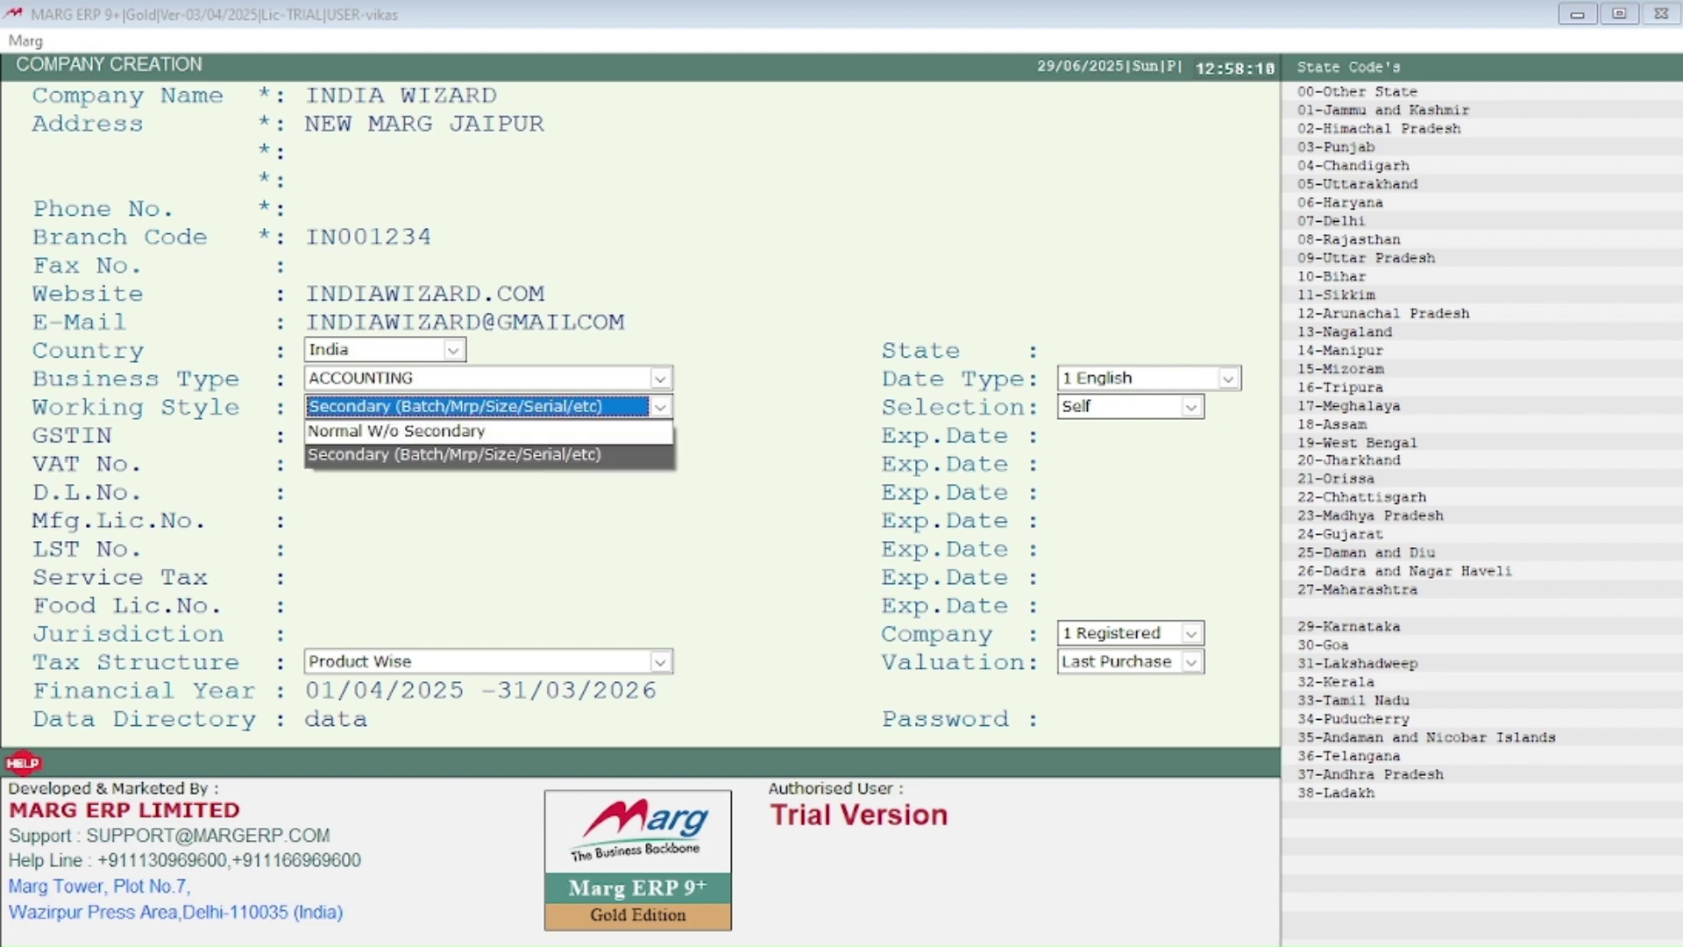
{"action": "key", "text": "Up"}
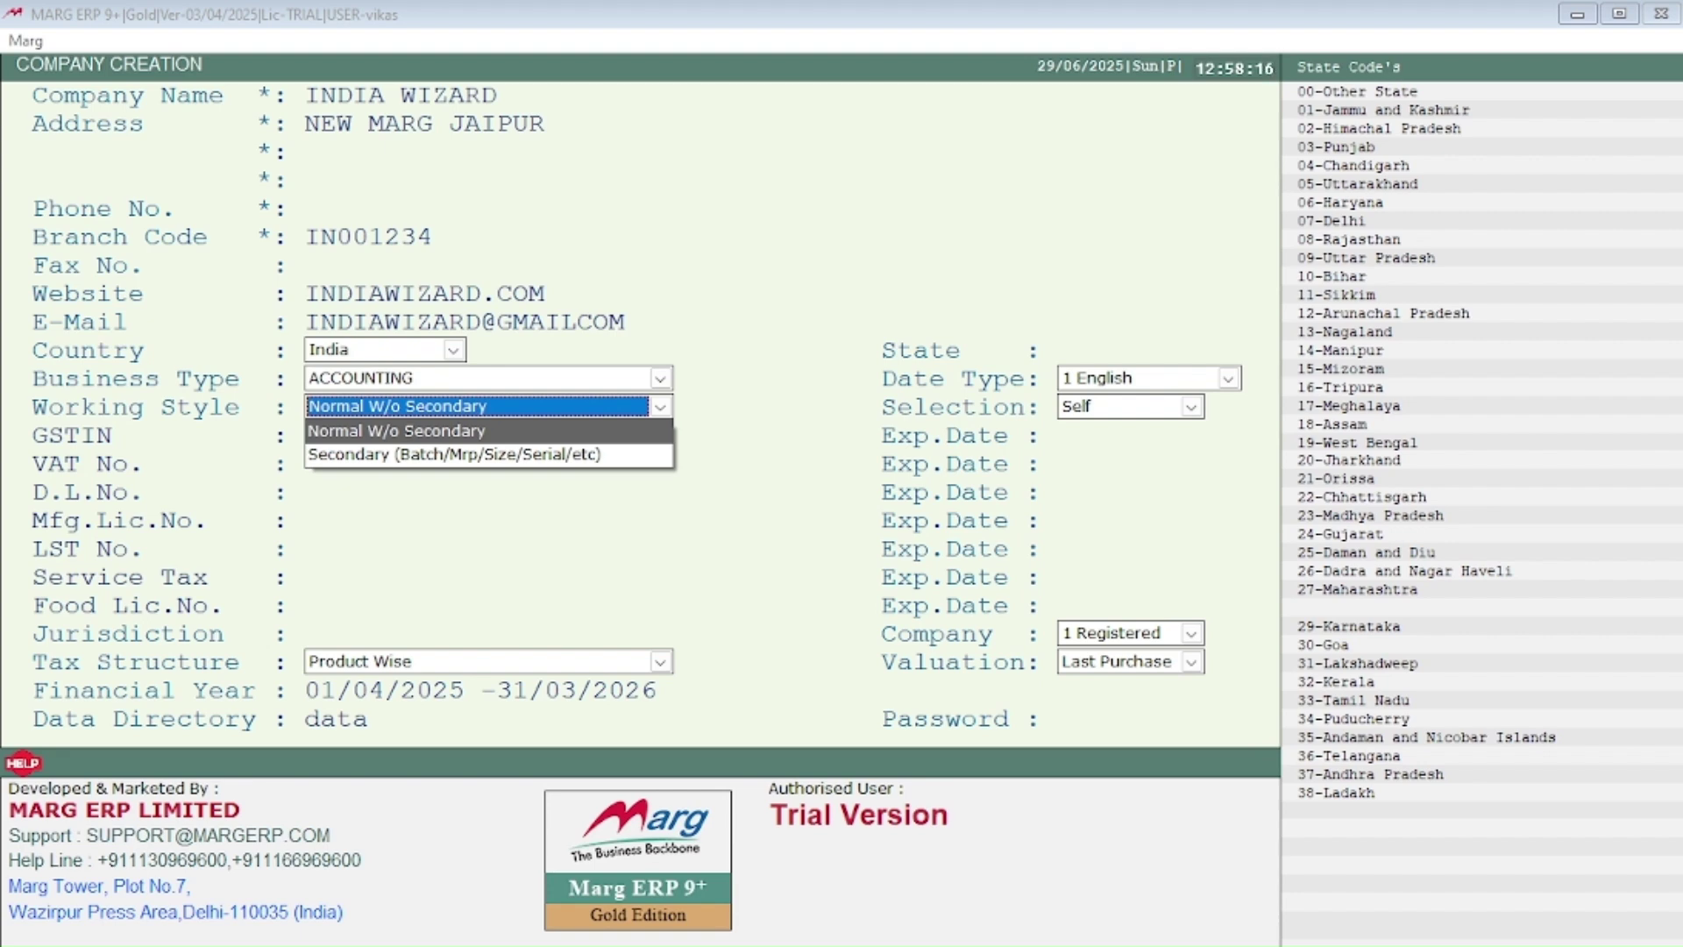
Step: Leave GSTIN, VAT, D.L., Mfg.Lic., LST, service tax and jurisdiction fields blank
{"action": "key", "text": "Return"}
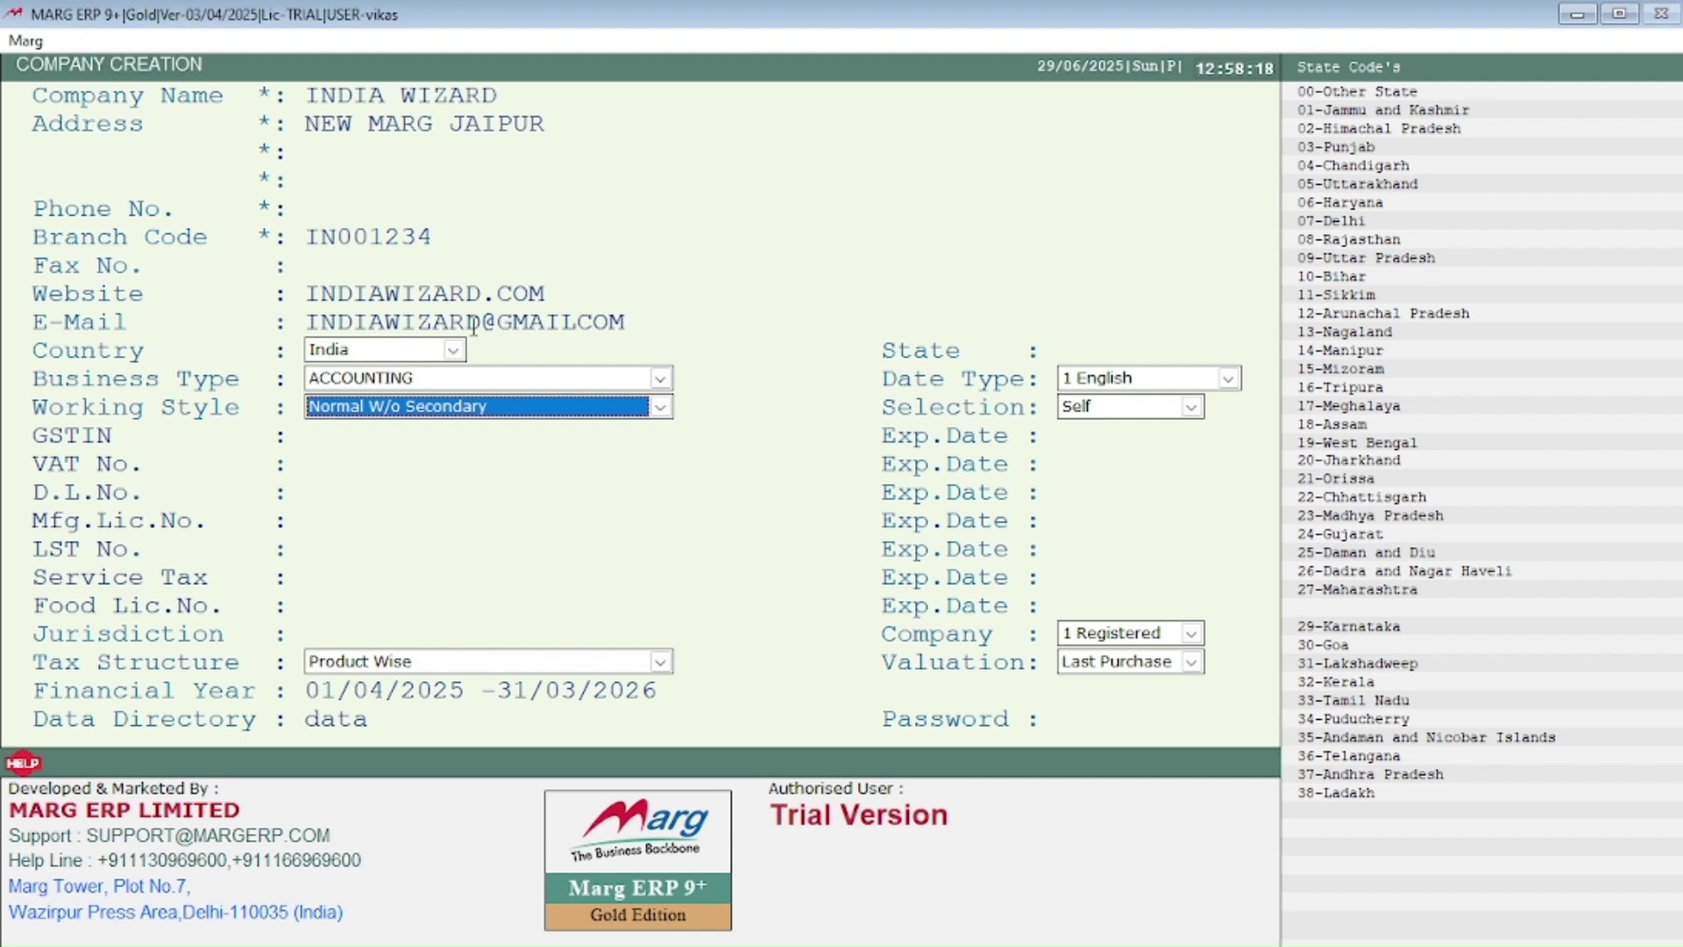
{"action": "key", "text": "Return"}
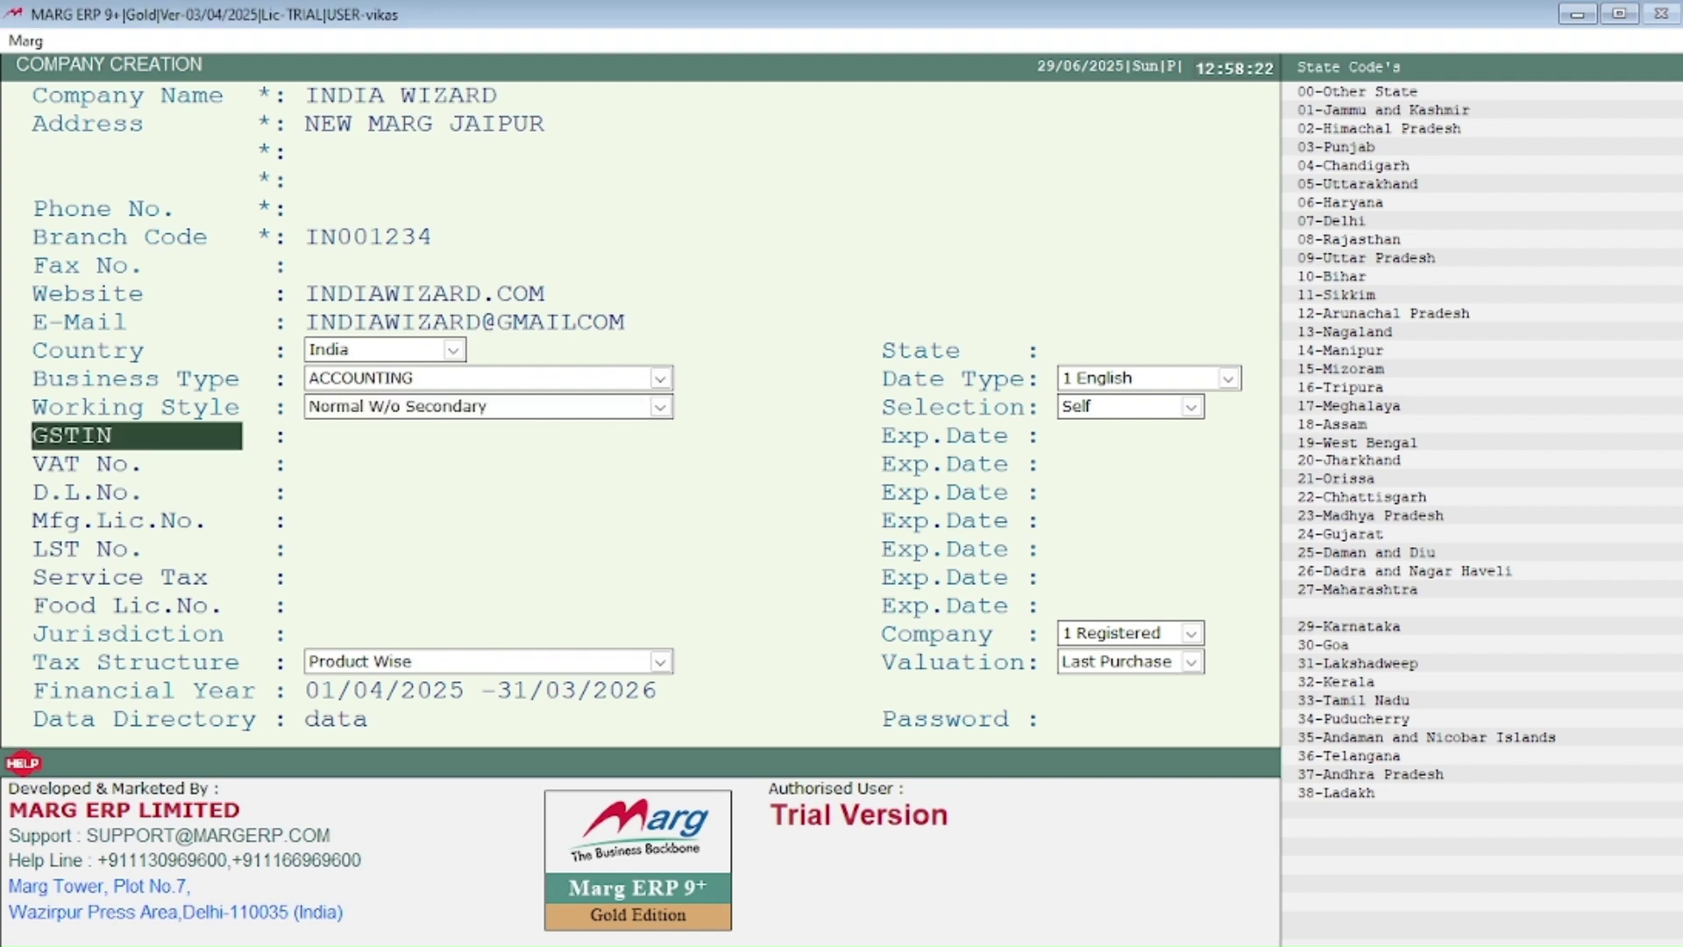
{"action": "key", "text": "Return"}
{"action": "key", "text": "Return"}
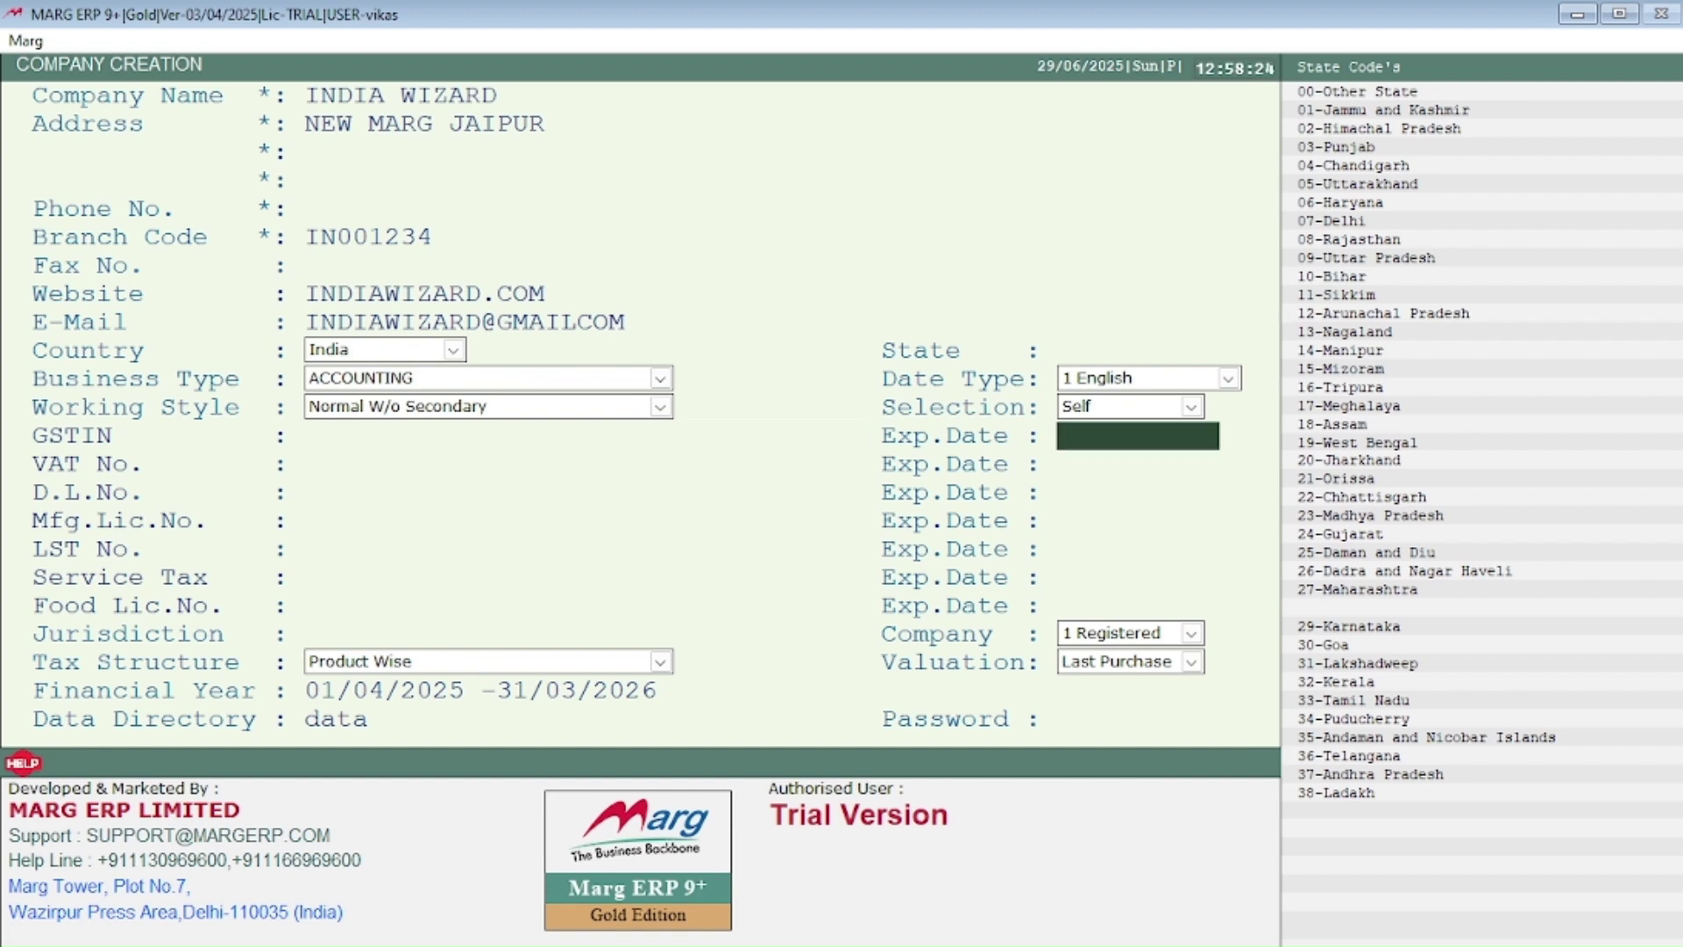
{"action": "key", "text": "Return"}
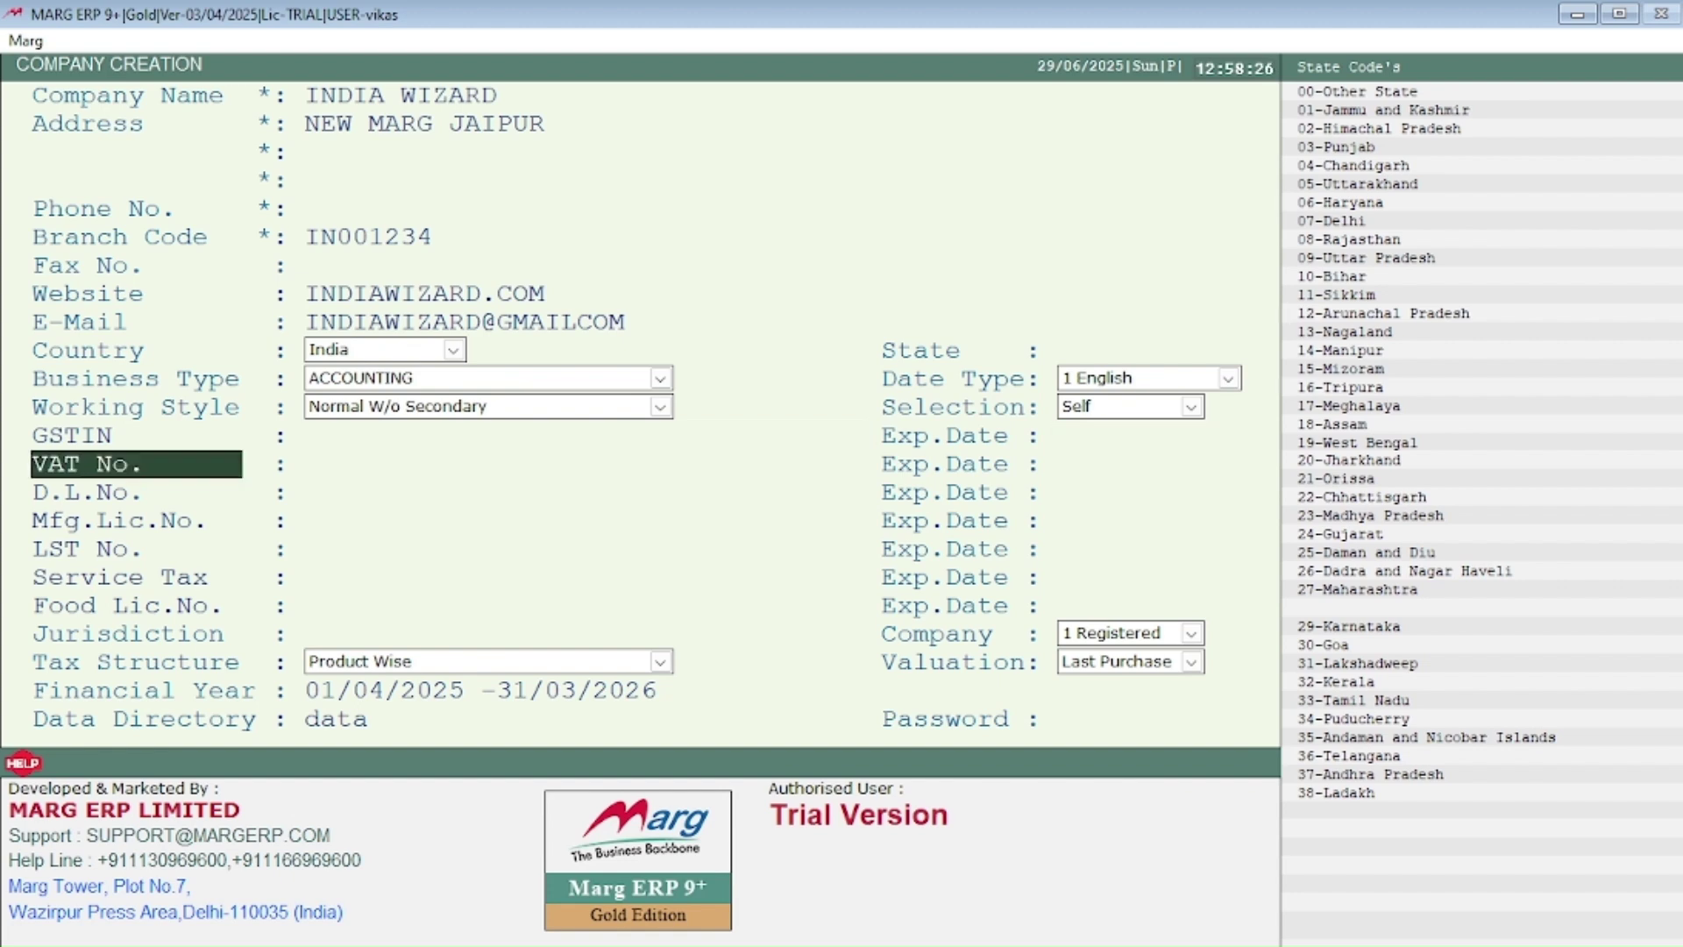
{"action": "key", "text": "Return"}
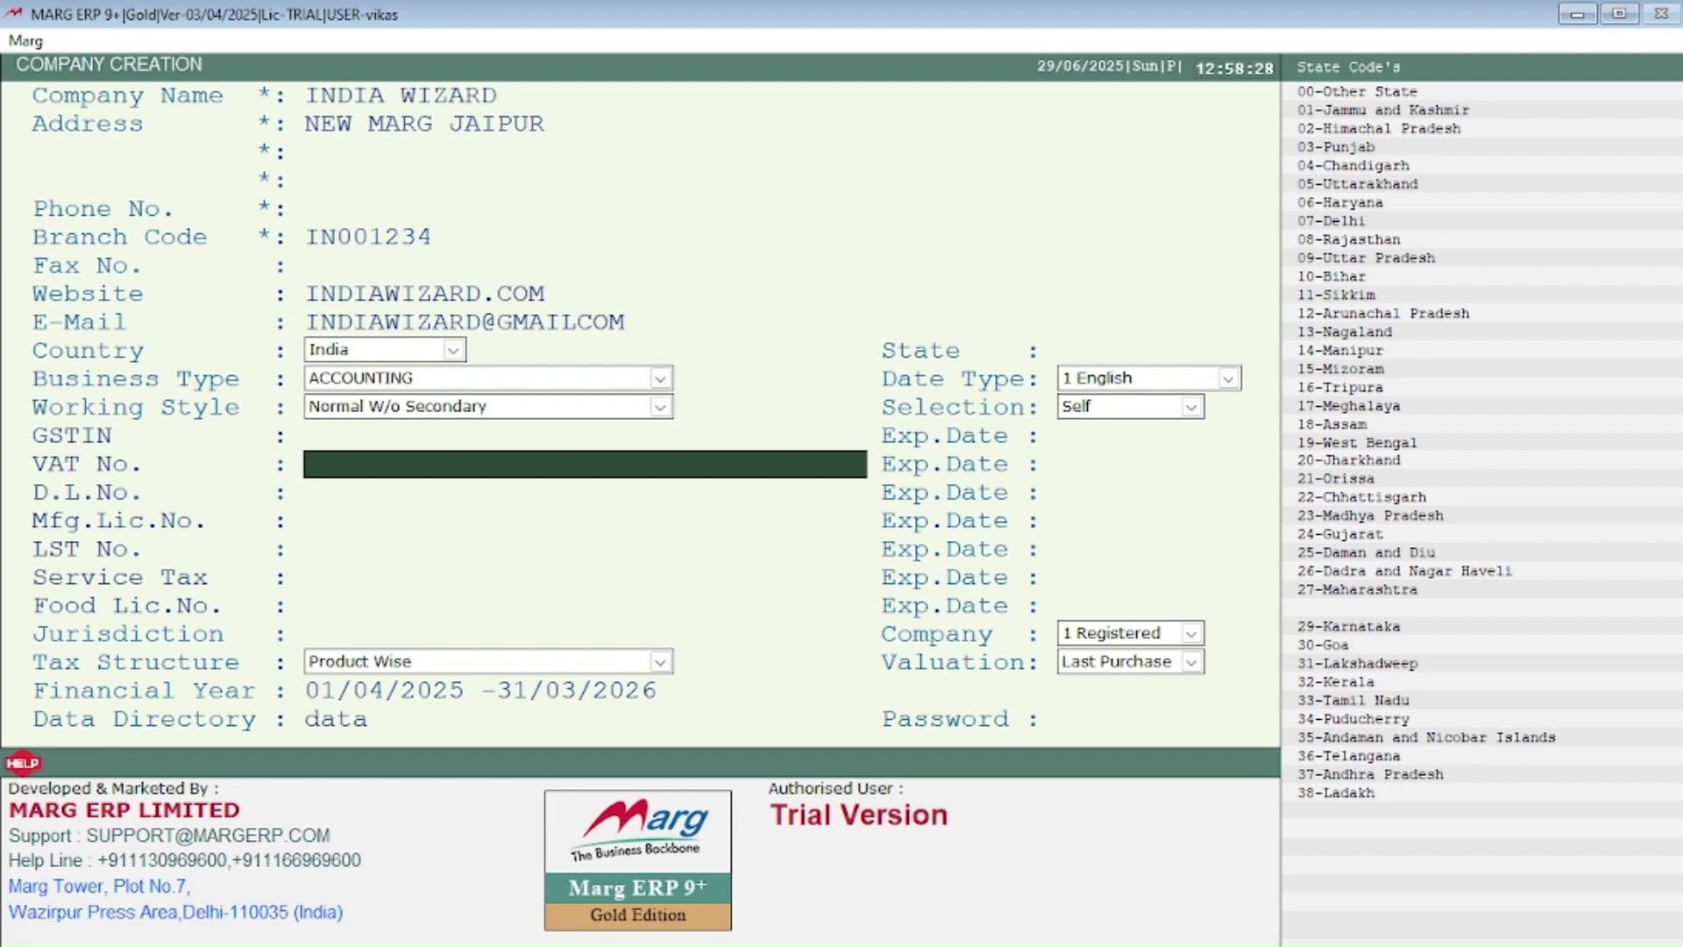
{"action": "key", "text": "Return"}
{"action": "key", "text": "Return"}
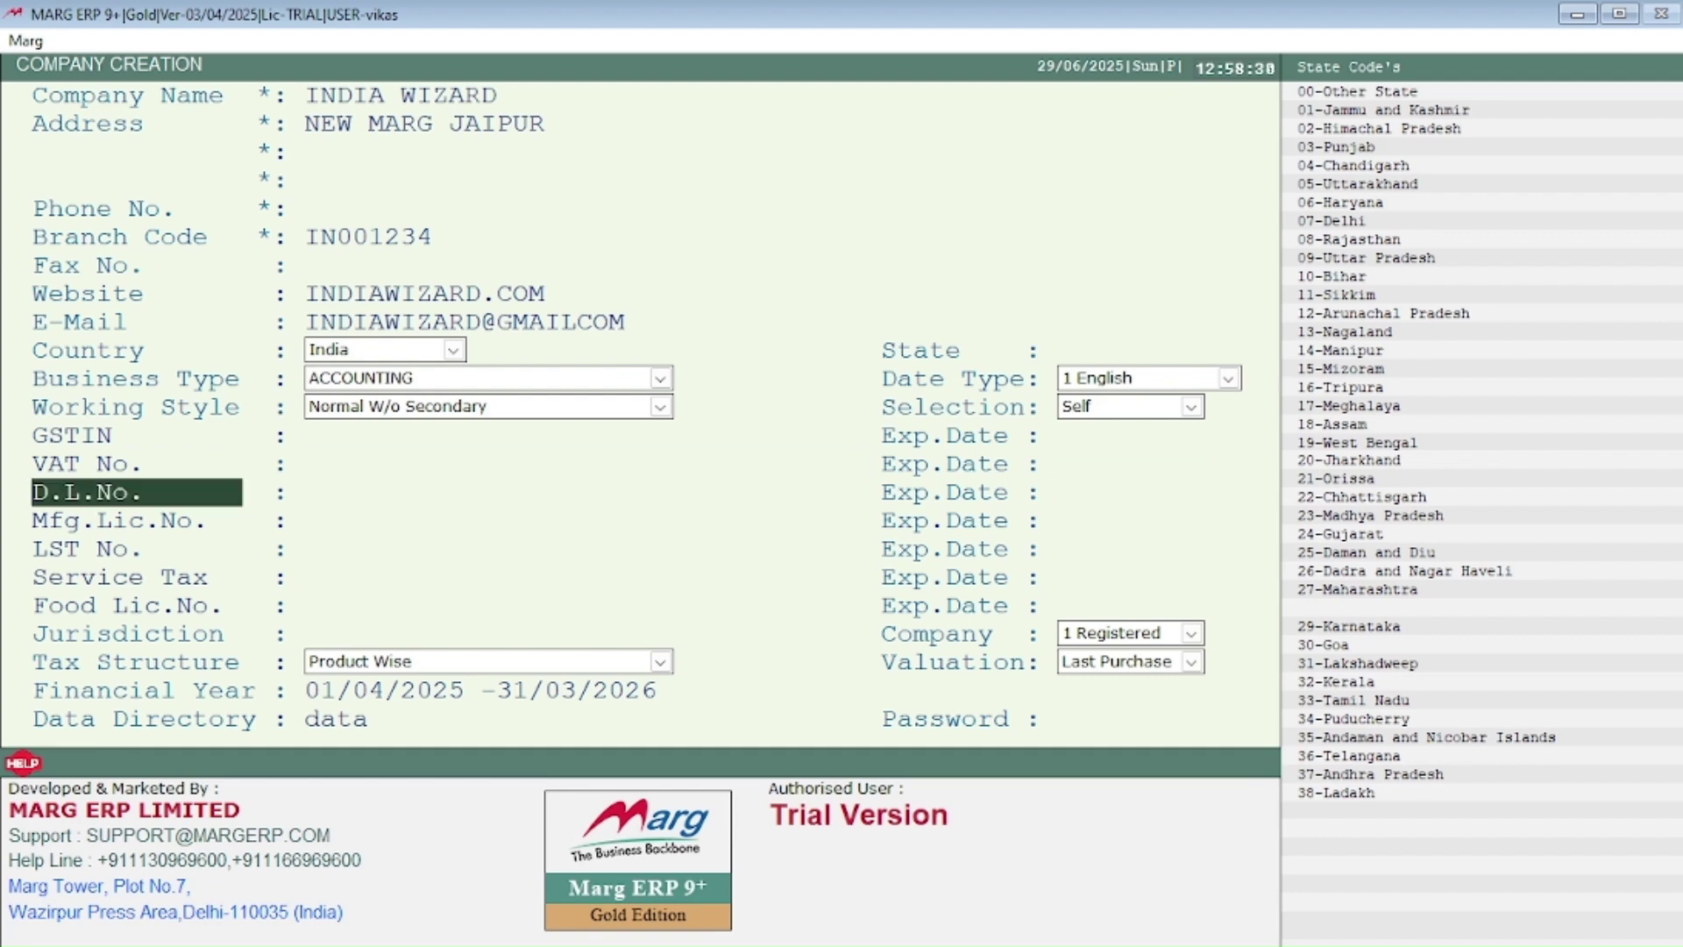
{"action": "key", "text": "Return"}
{"action": "key", "text": "Return"}
{"action": "key", "text": "Return"}
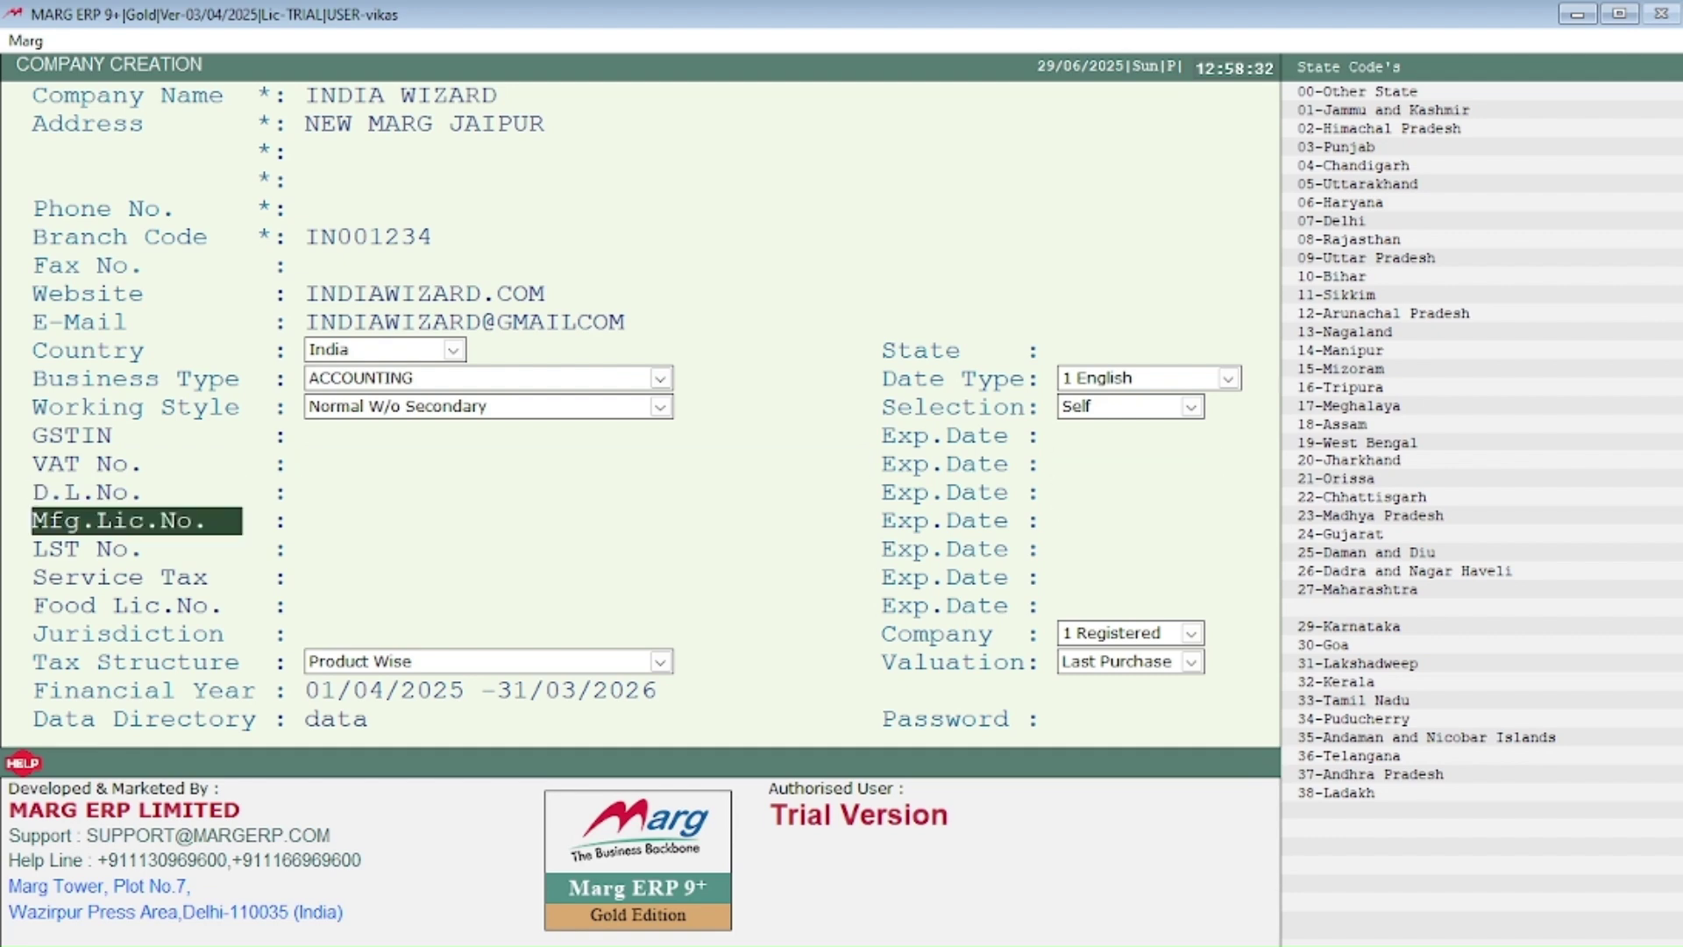
{"action": "key", "text": "Return"}
{"action": "key", "text": "Return"}
{"action": "key", "text": "Return"}
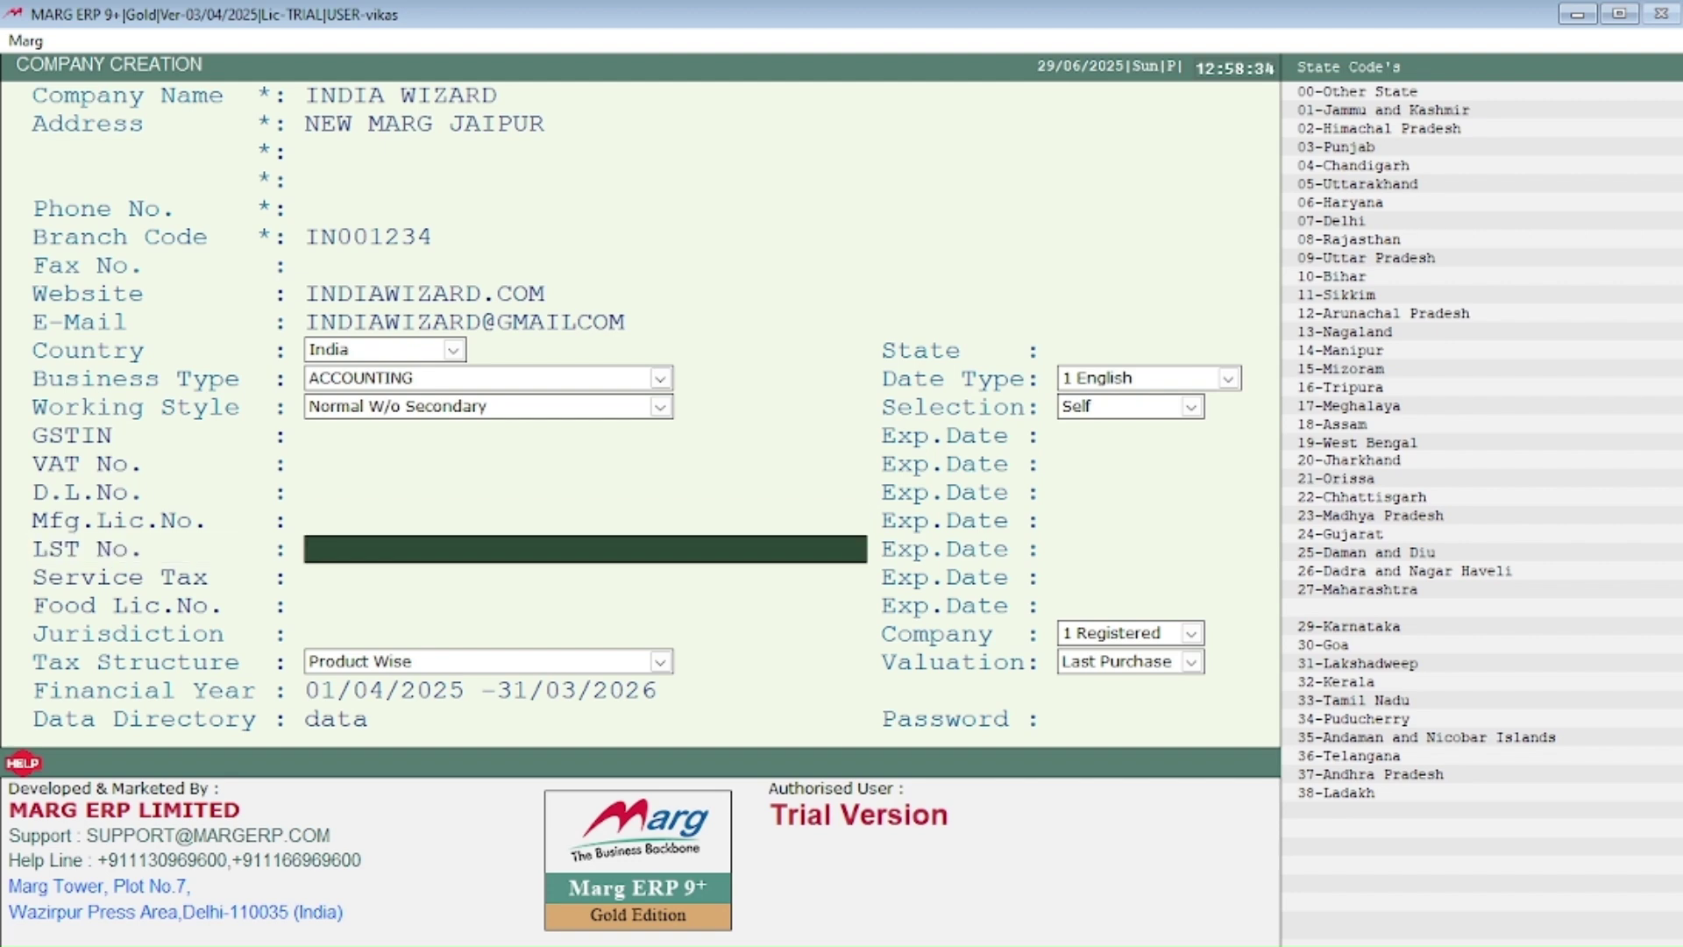
{"action": "key", "text": "Return"}
{"action": "key", "text": "Return"}
{"action": "key", "text": "Return"}
{"action": "key", "text": "Return"}
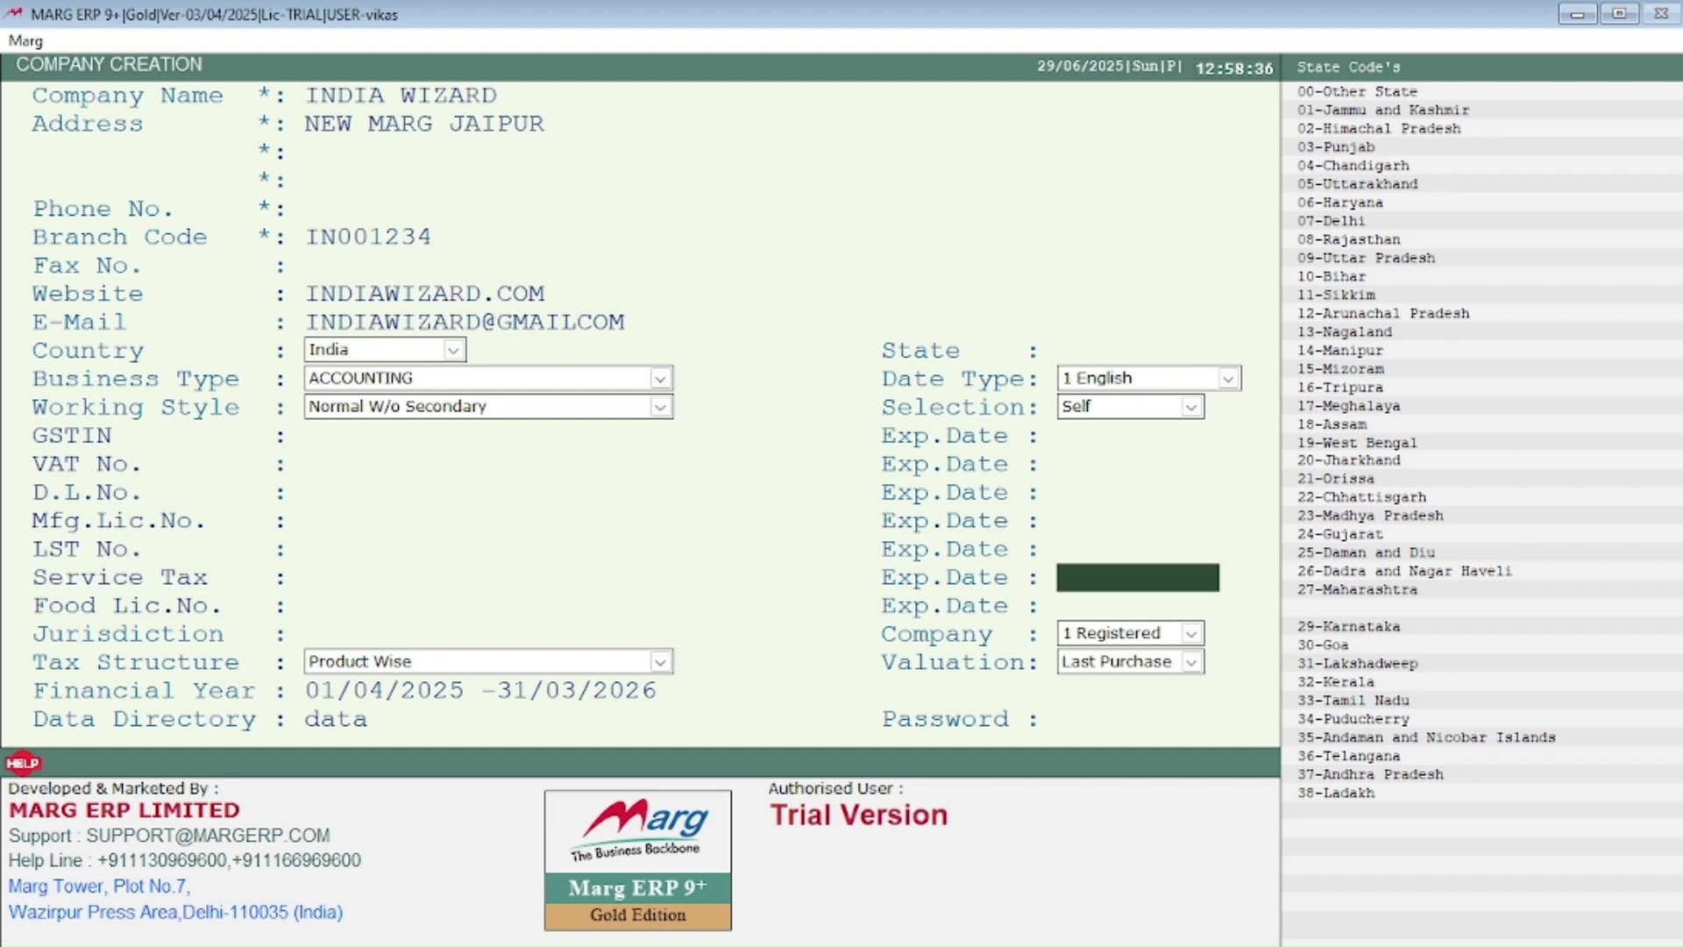
{"action": "key", "text": "Return"}
{"action": "key", "text": "Return"}
{"action": "key", "text": "Return"}
{"action": "key", "text": "Return"}
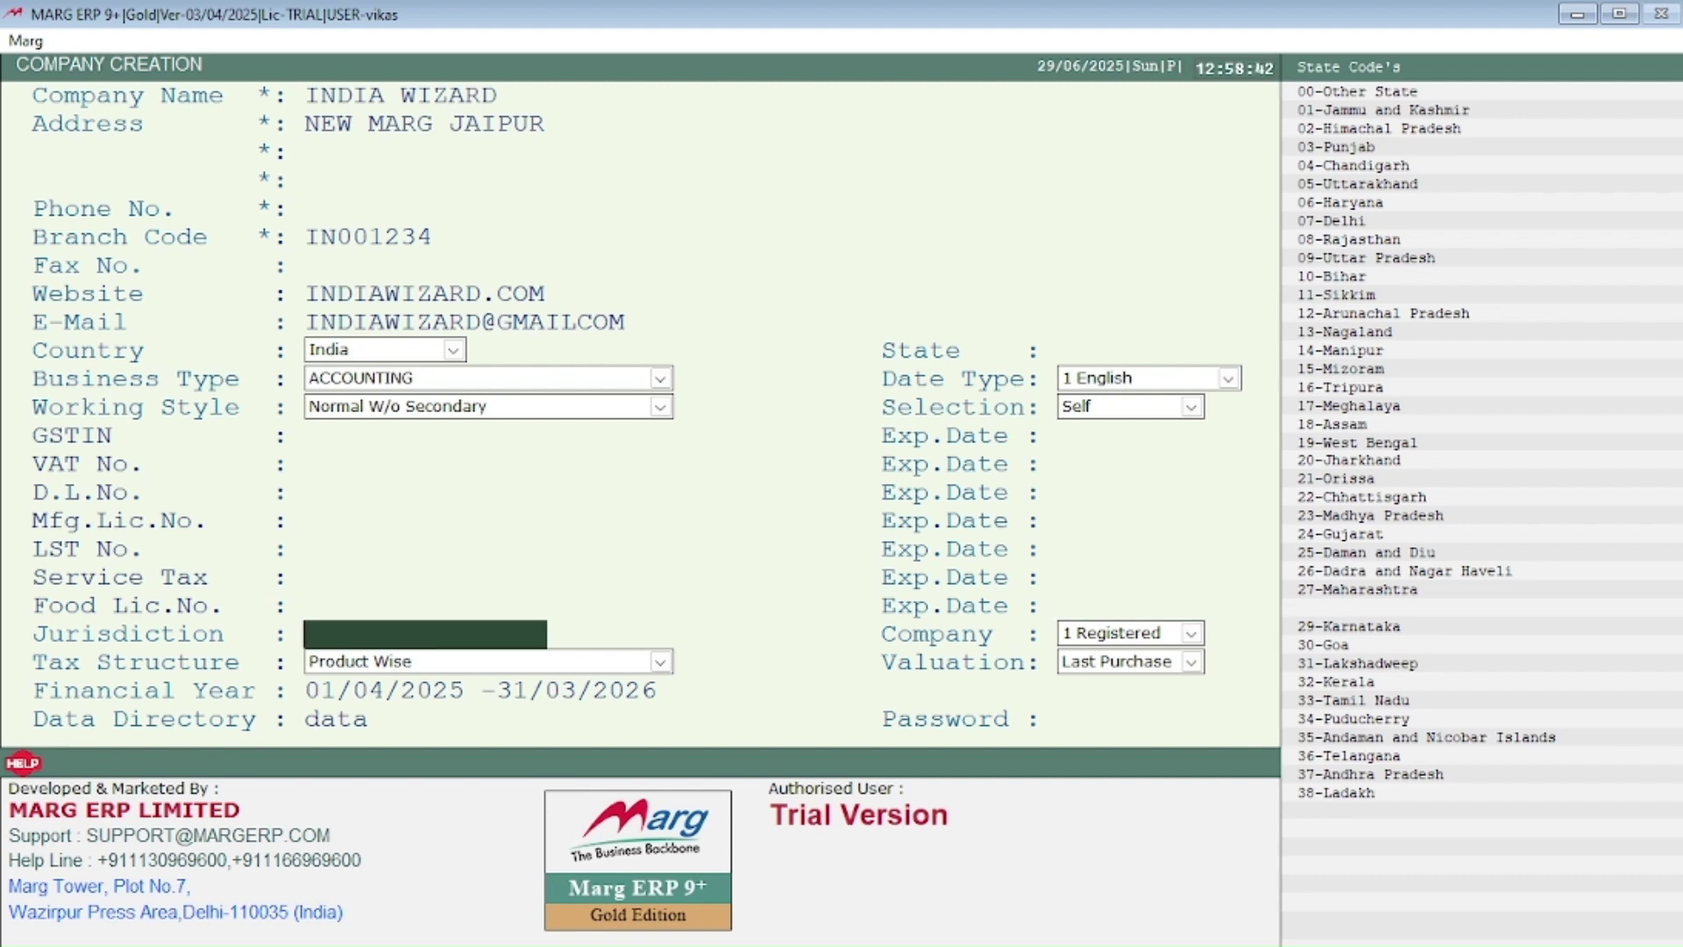
{"action": "key", "text": "Return"}
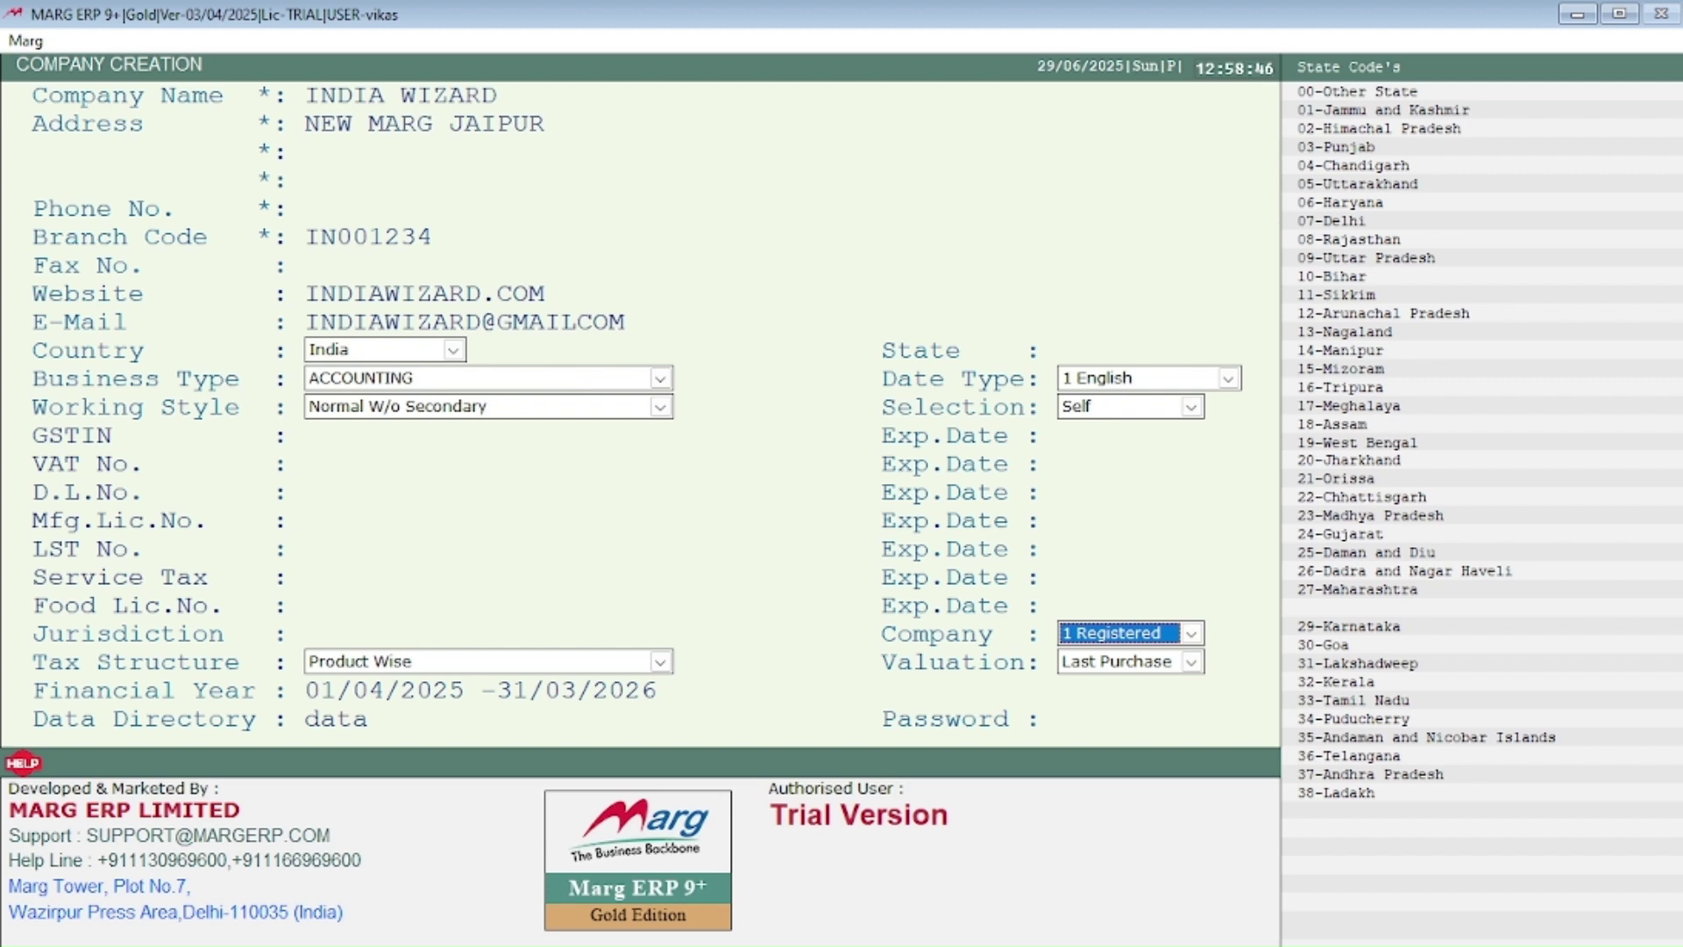
Step: Keep 1 Registered, choose Bill Wise tax structure and Average Rate valuation, and accept the financial year dates
{"action": "key", "text": "Down"}
{"action": "key", "text": "Down"}
{"action": "key", "text": "Up"}
{"action": "key", "text": "Up"}
{"action": "key", "text": "Return"}
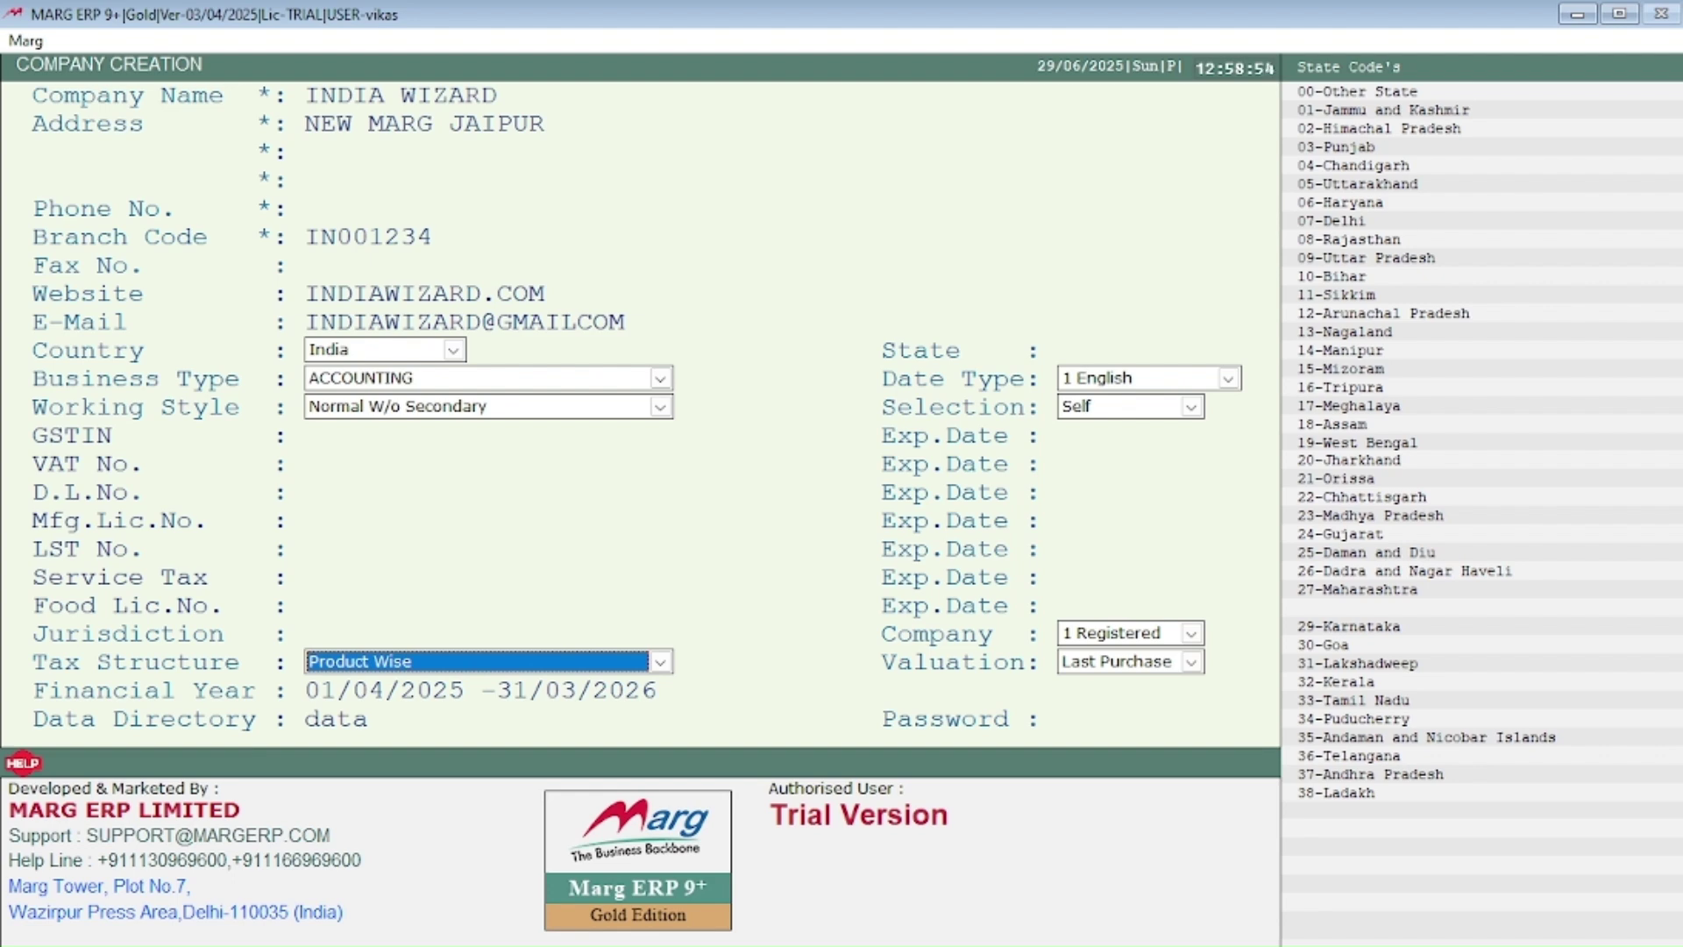
{"action": "key", "text": "Down"}
{"action": "key", "text": "Return"}
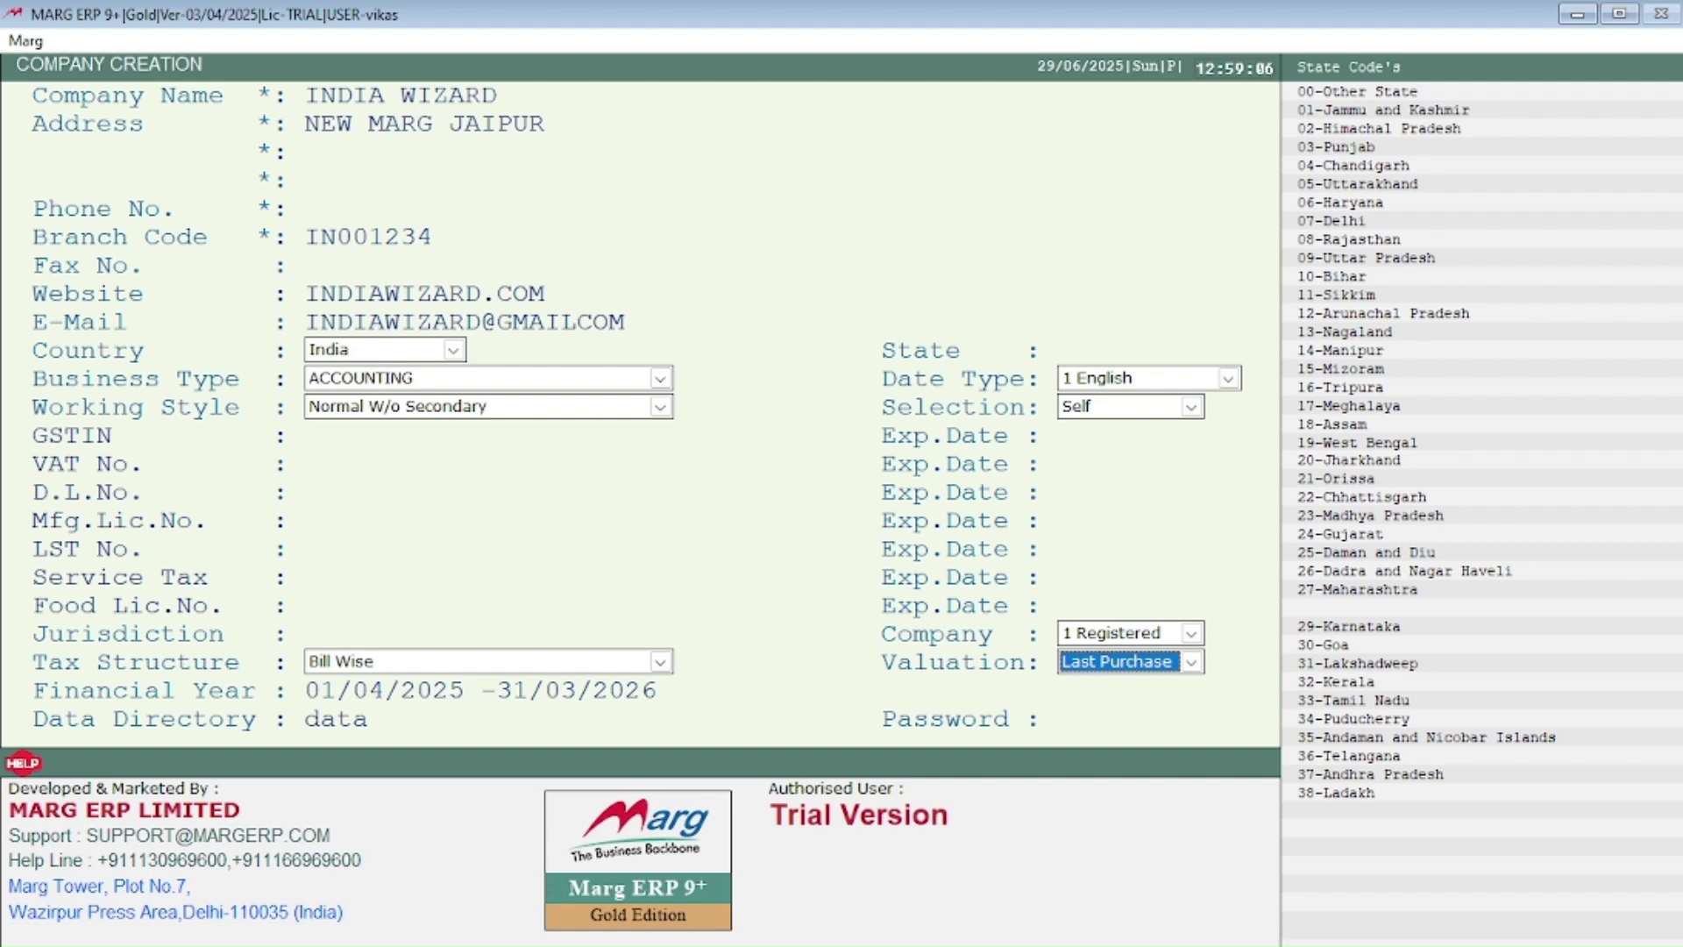
{"action": "key", "text": "Down"}
{"action": "key", "text": "Down"}
{"action": "key", "text": "Down"}
{"action": "key", "text": "Return"}
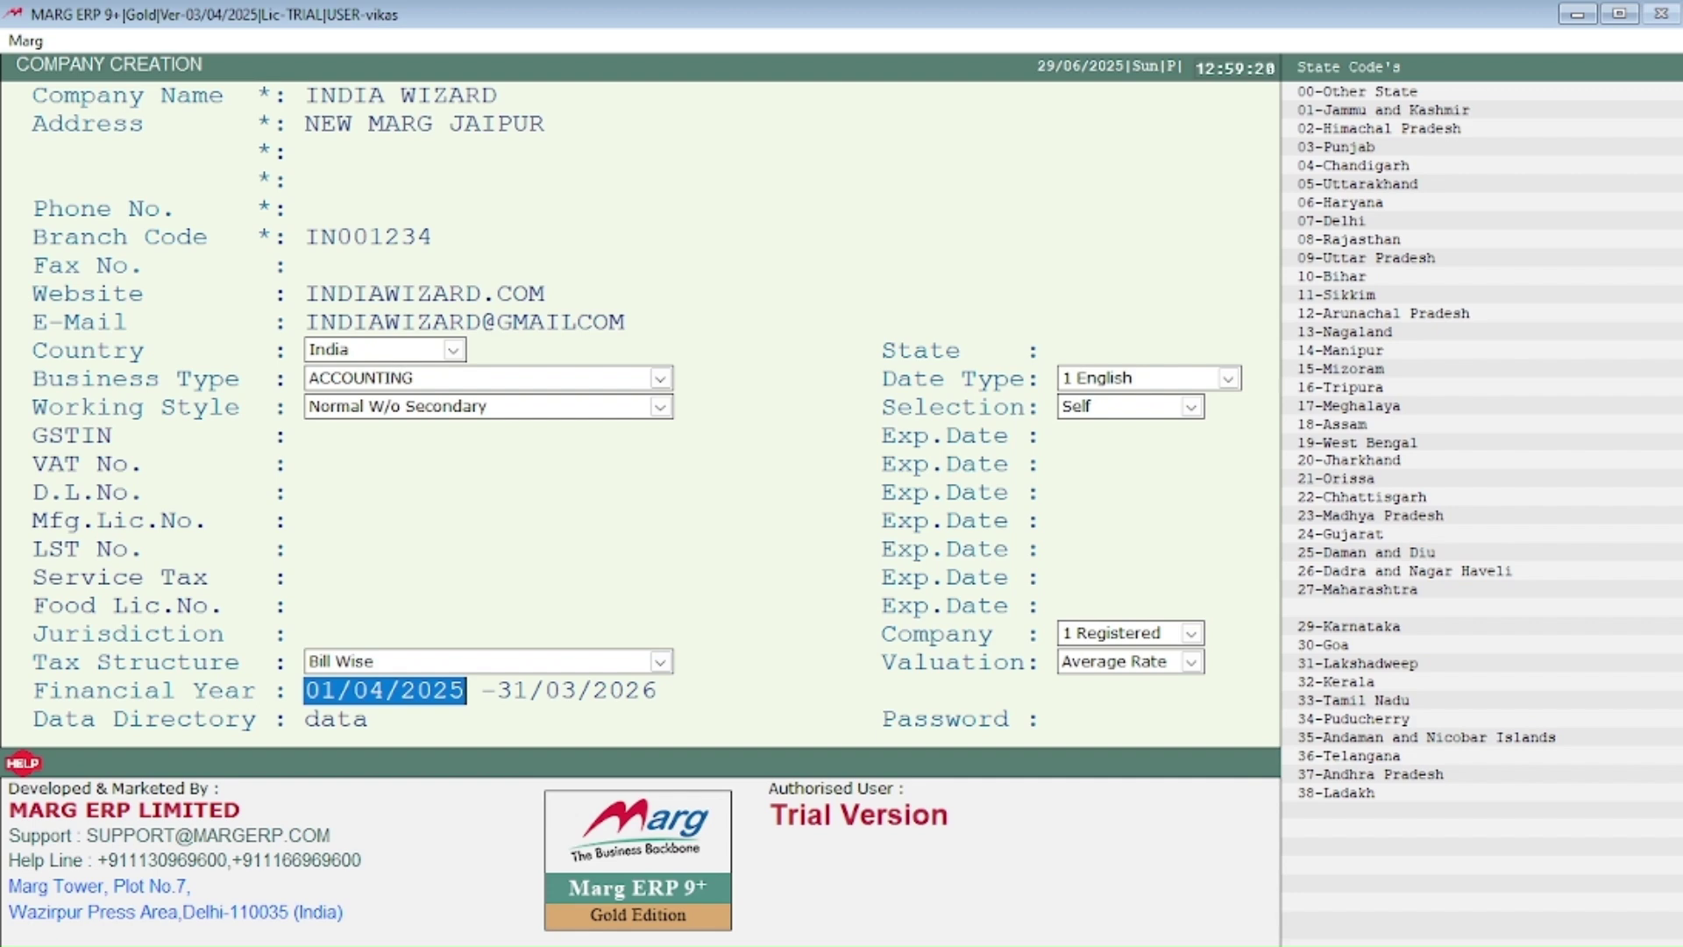
{"action": "key", "text": "Return"}
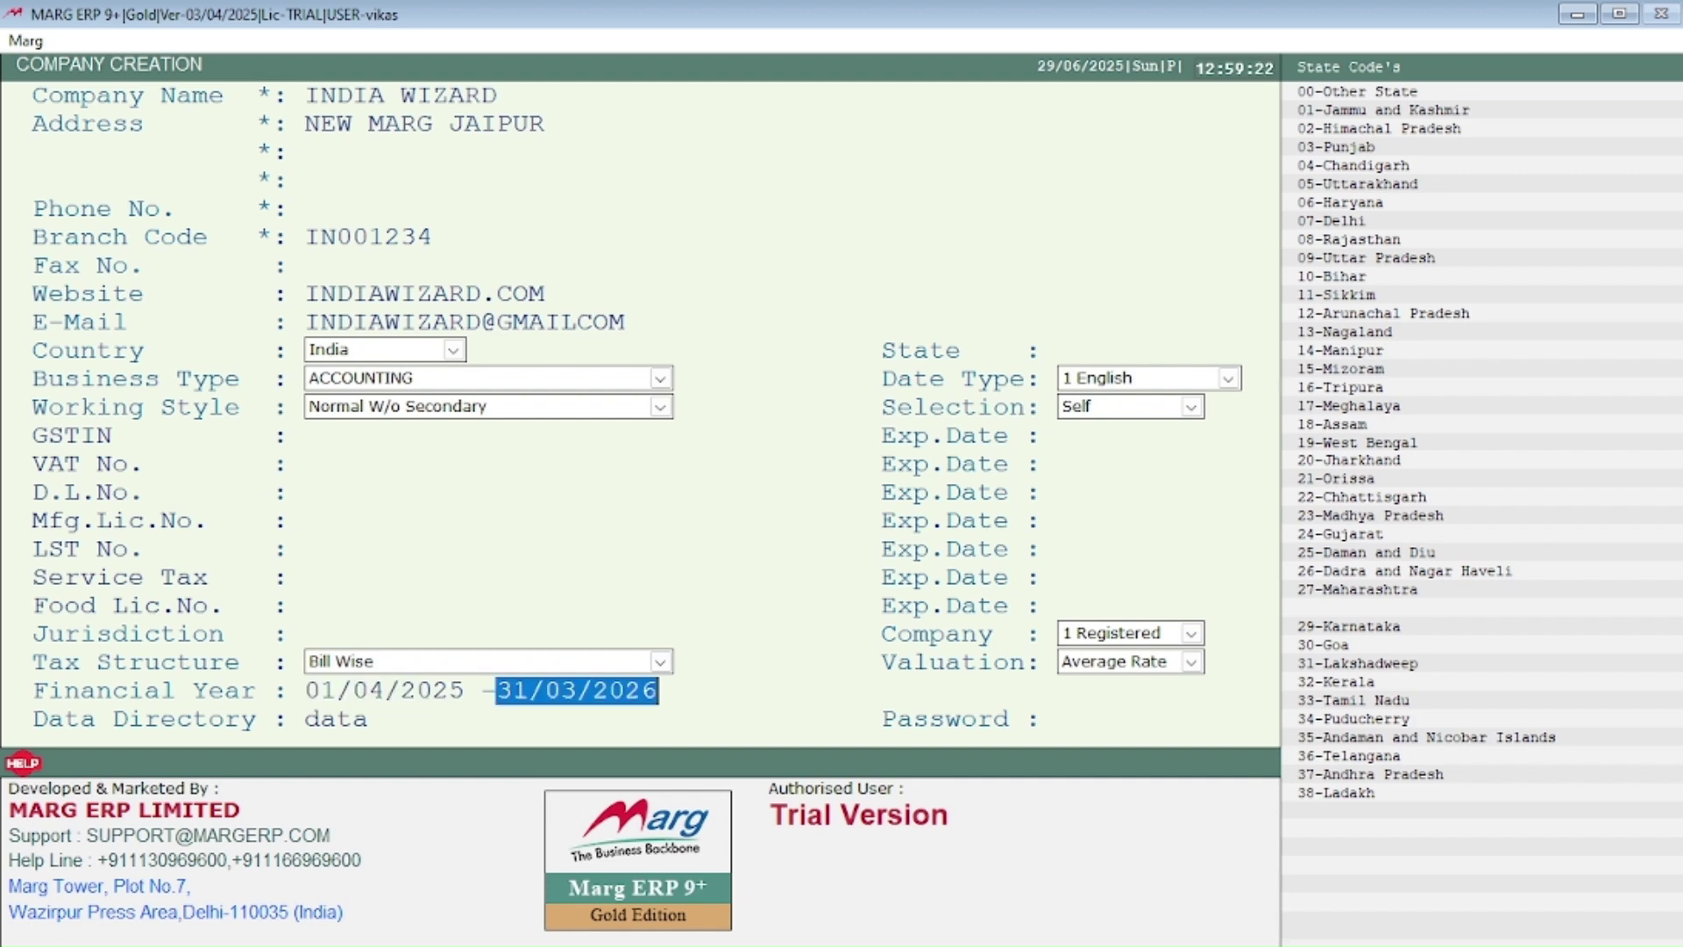
{"action": "key", "text": "Return"}
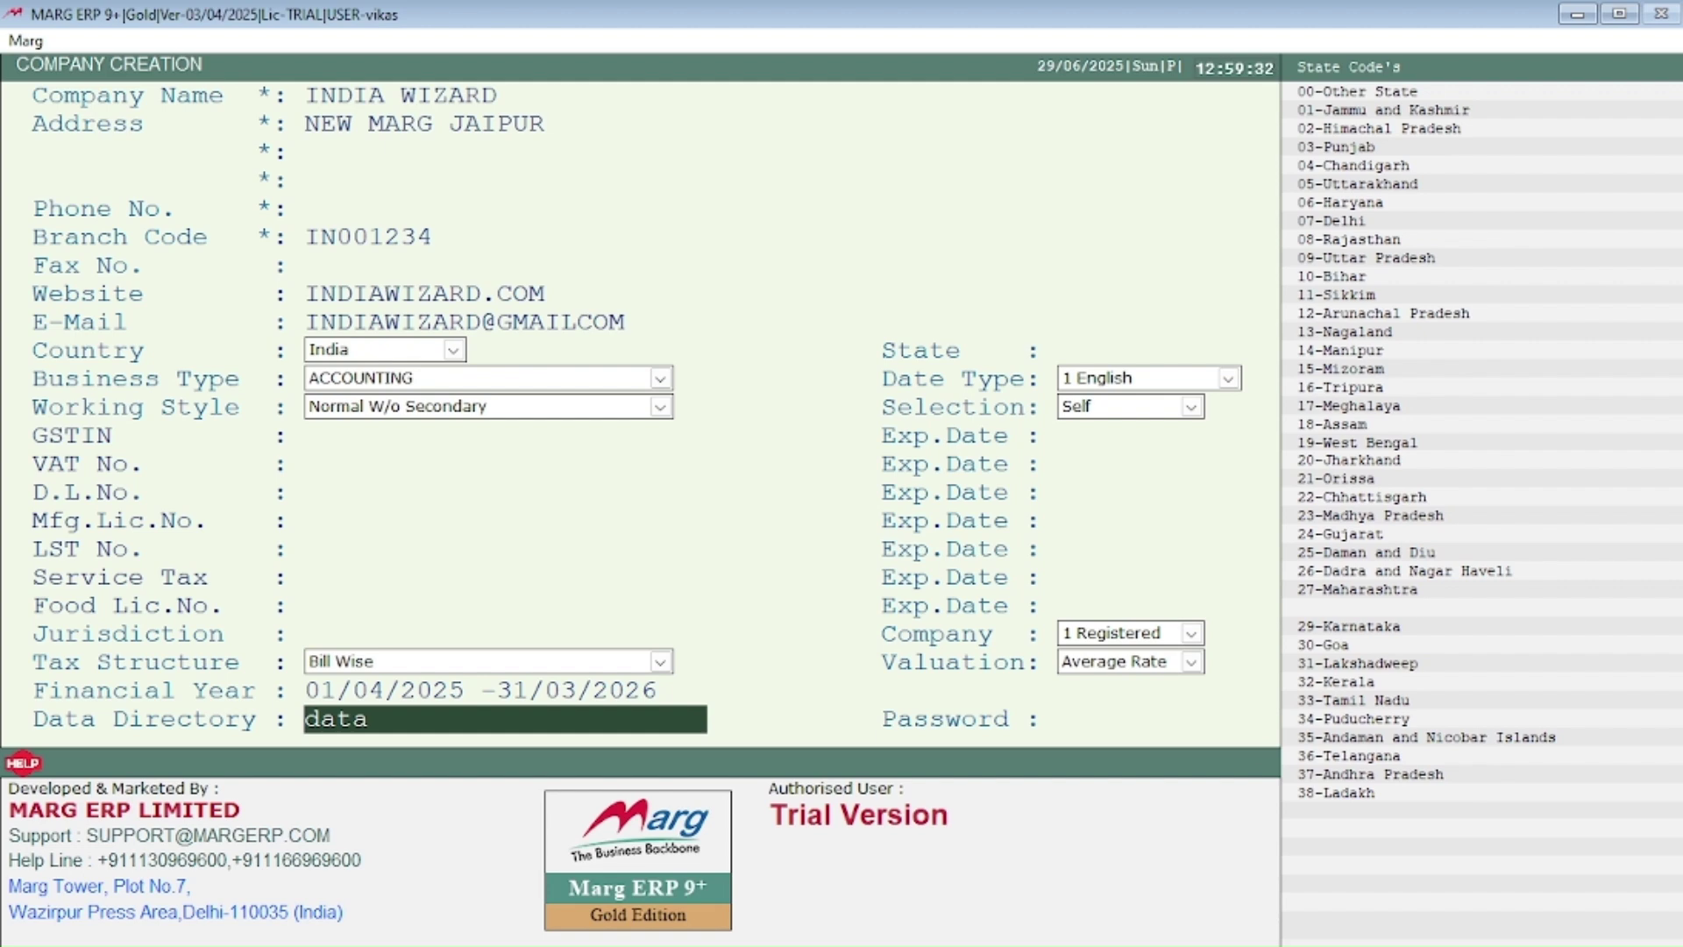
Step: Leave the password blank and confirm saving to create INDIA WIZARD
{"action": "key", "text": "Return"}
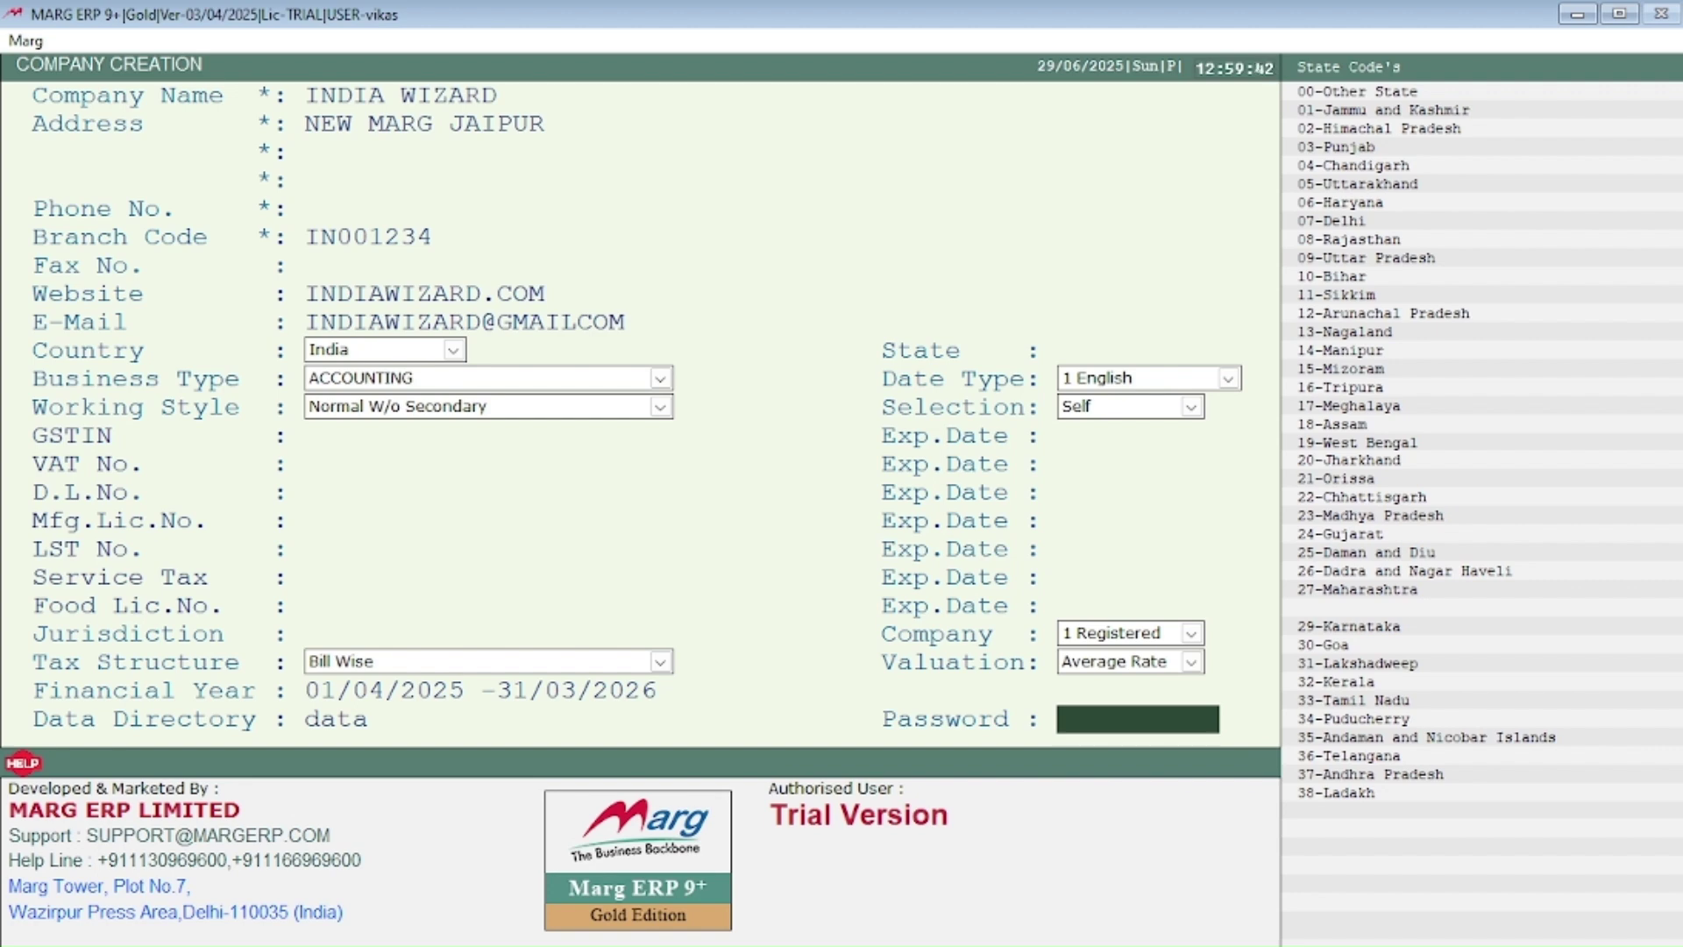
{"action": "key", "text": "Return"}
{"action": "key", "text": "Return"}
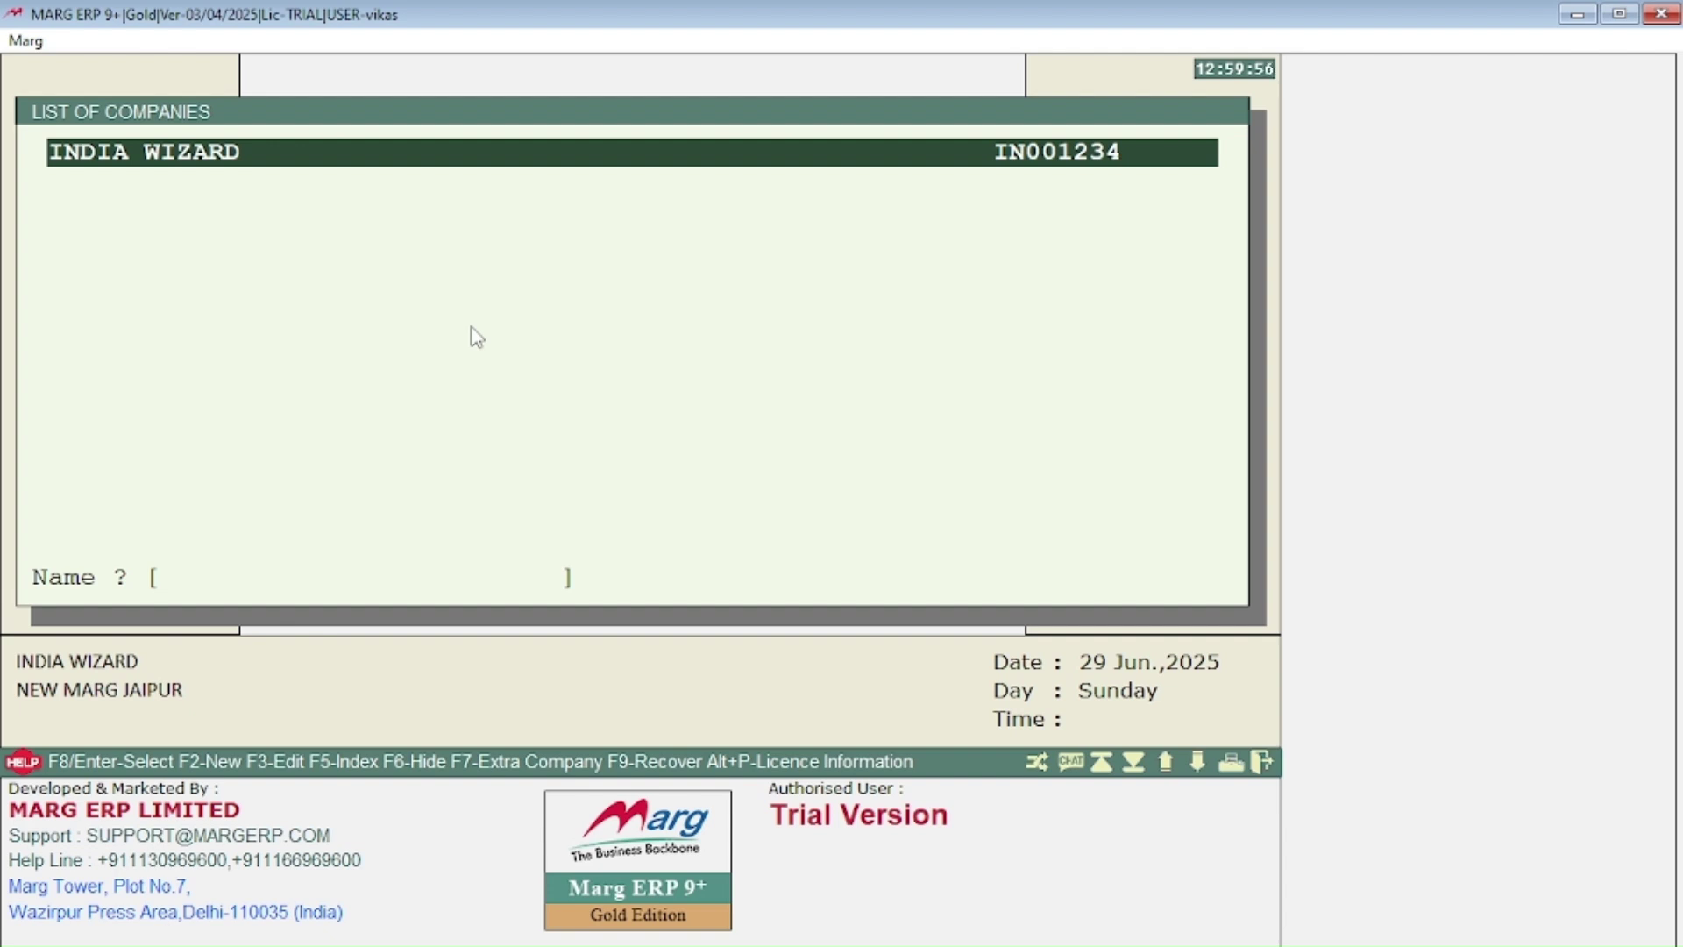
Step: Browse INDIA WIZARD's company options, then choose Marg Gateway to open it for Apr 2025–Mar 2026
{"action": "key", "text": "Return"}
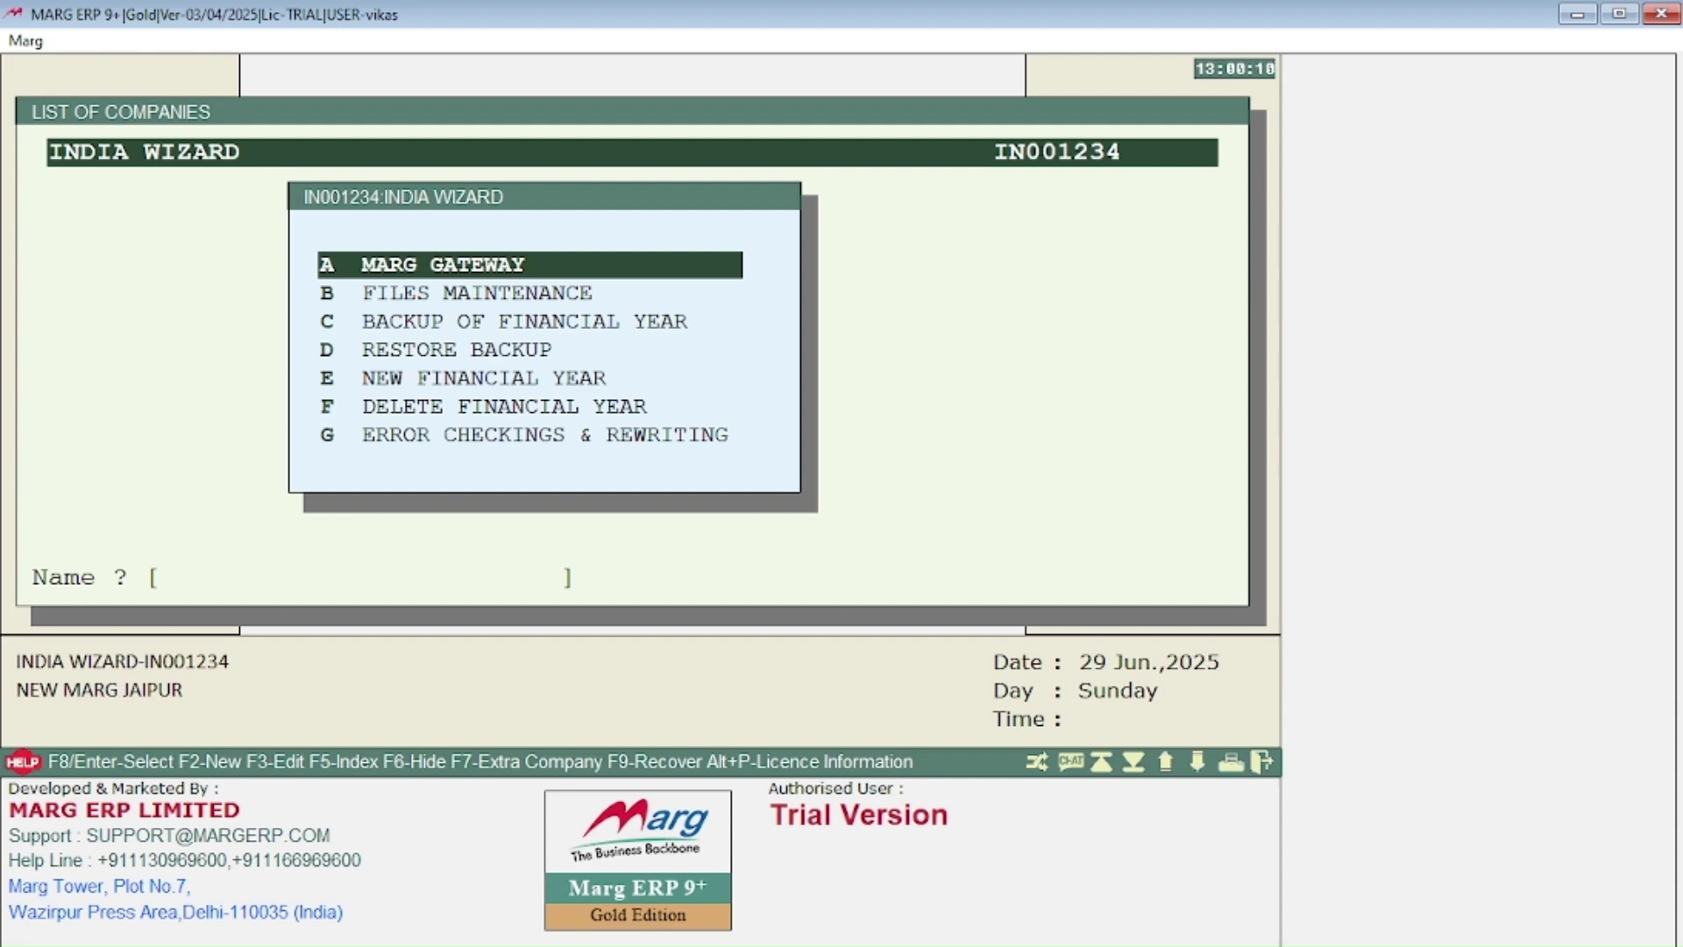
{"action": "key", "text": "Down"}
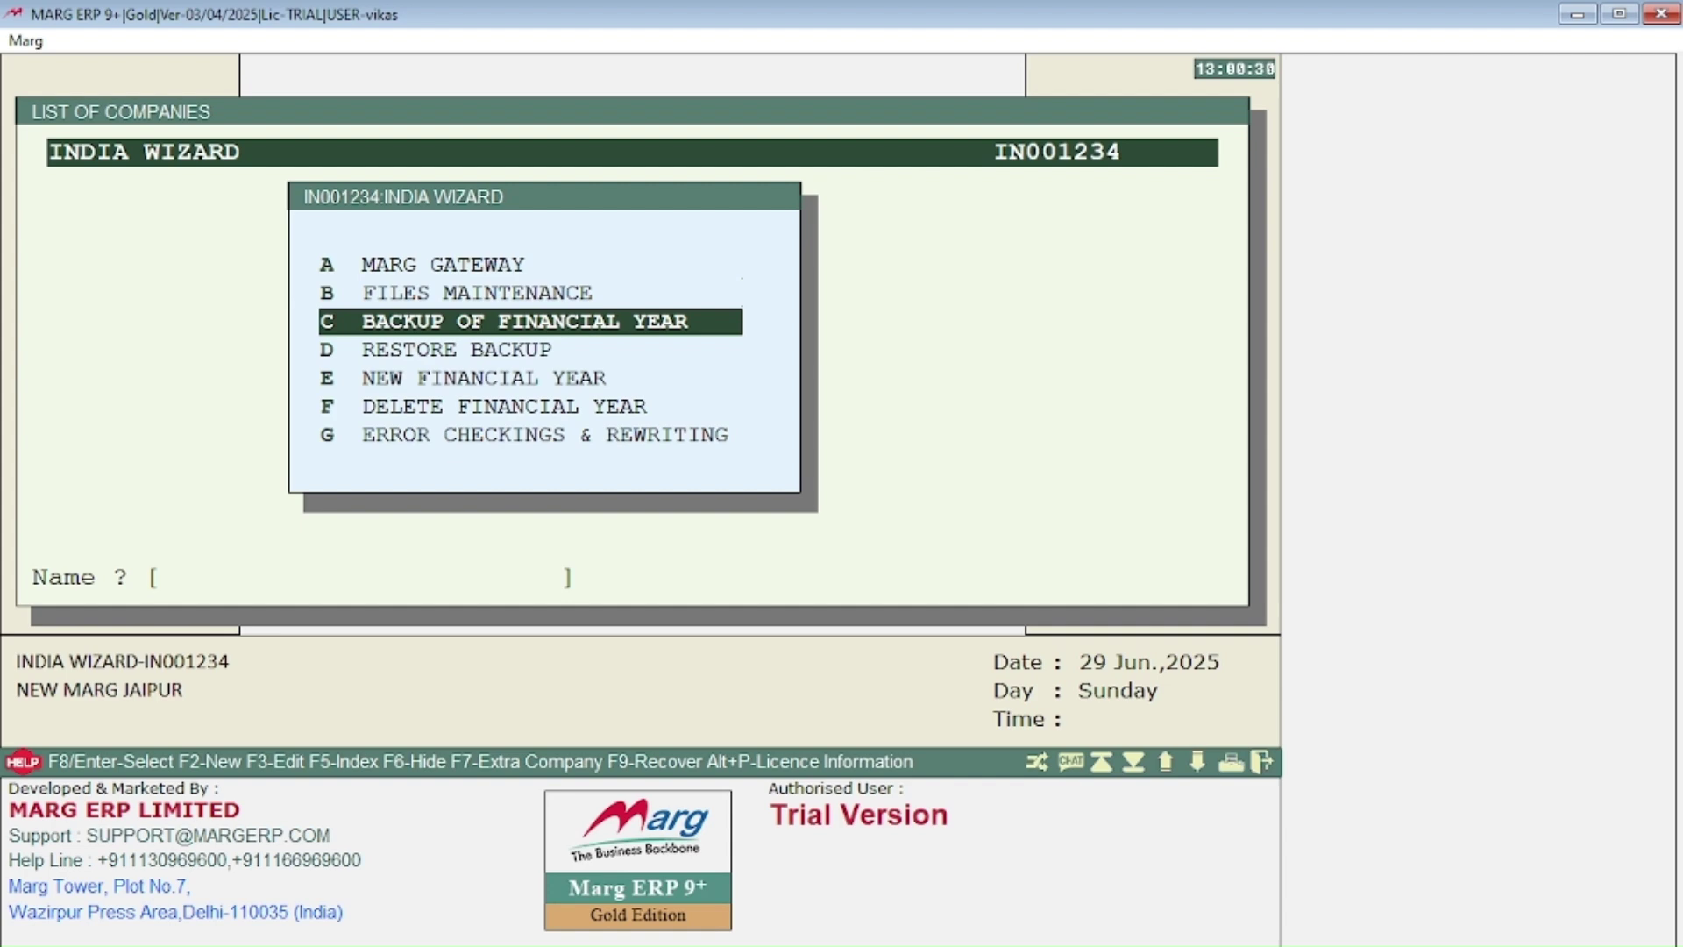
{"action": "key", "text": "Down"}
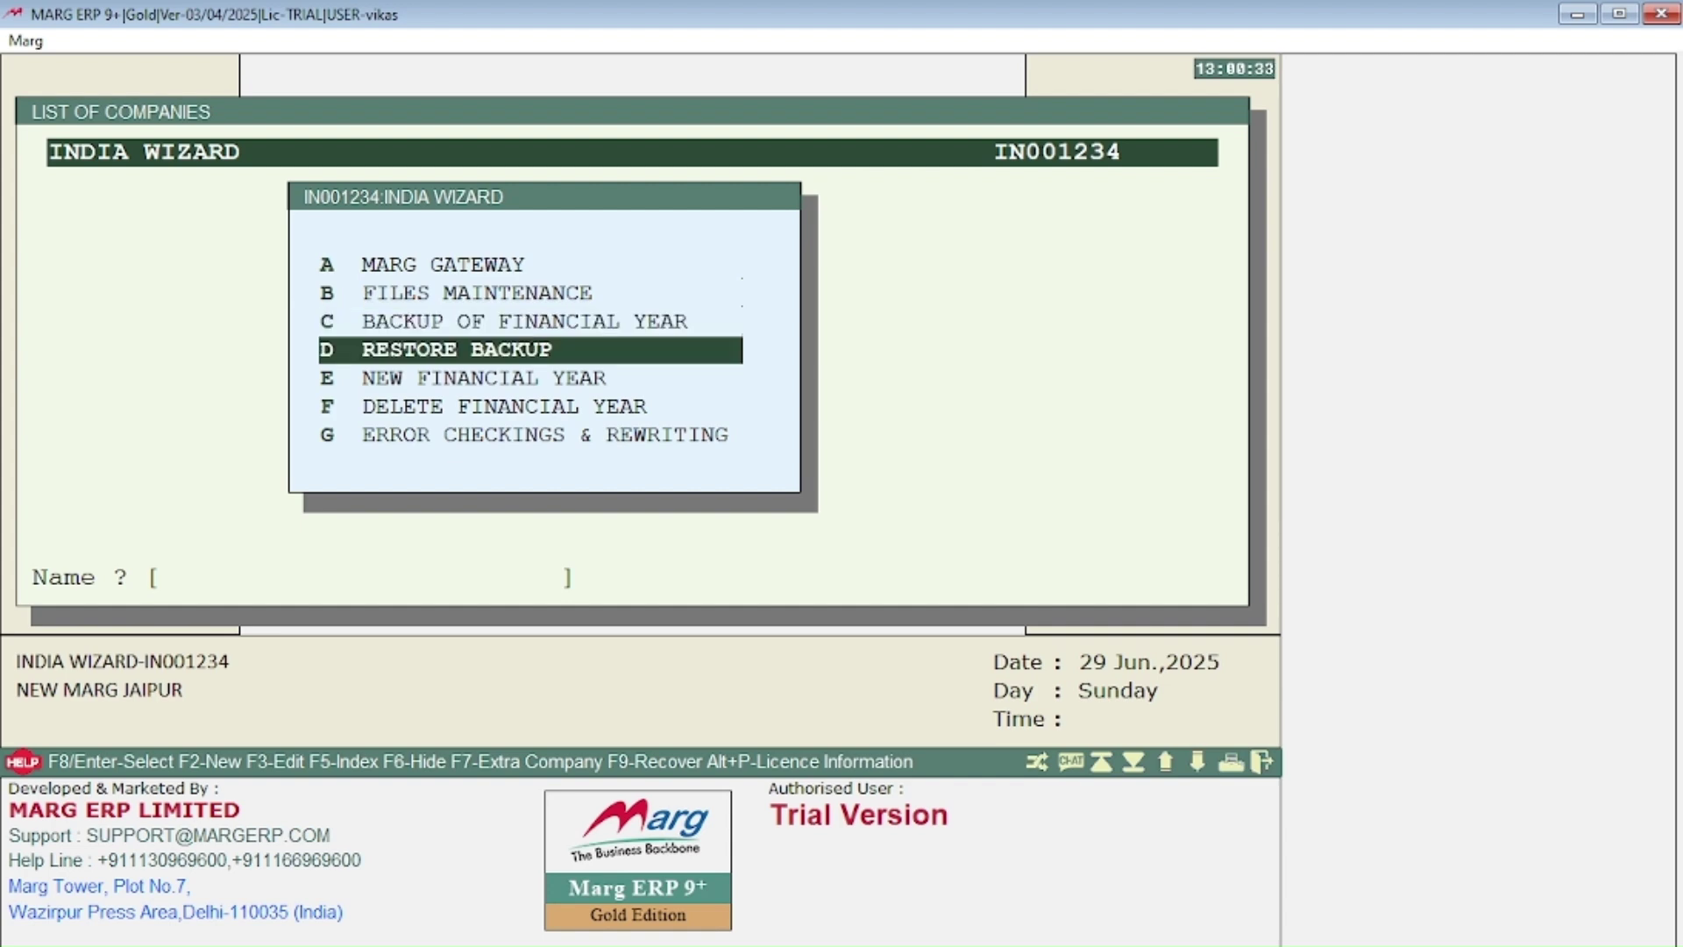
{"action": "key", "text": "Down"}
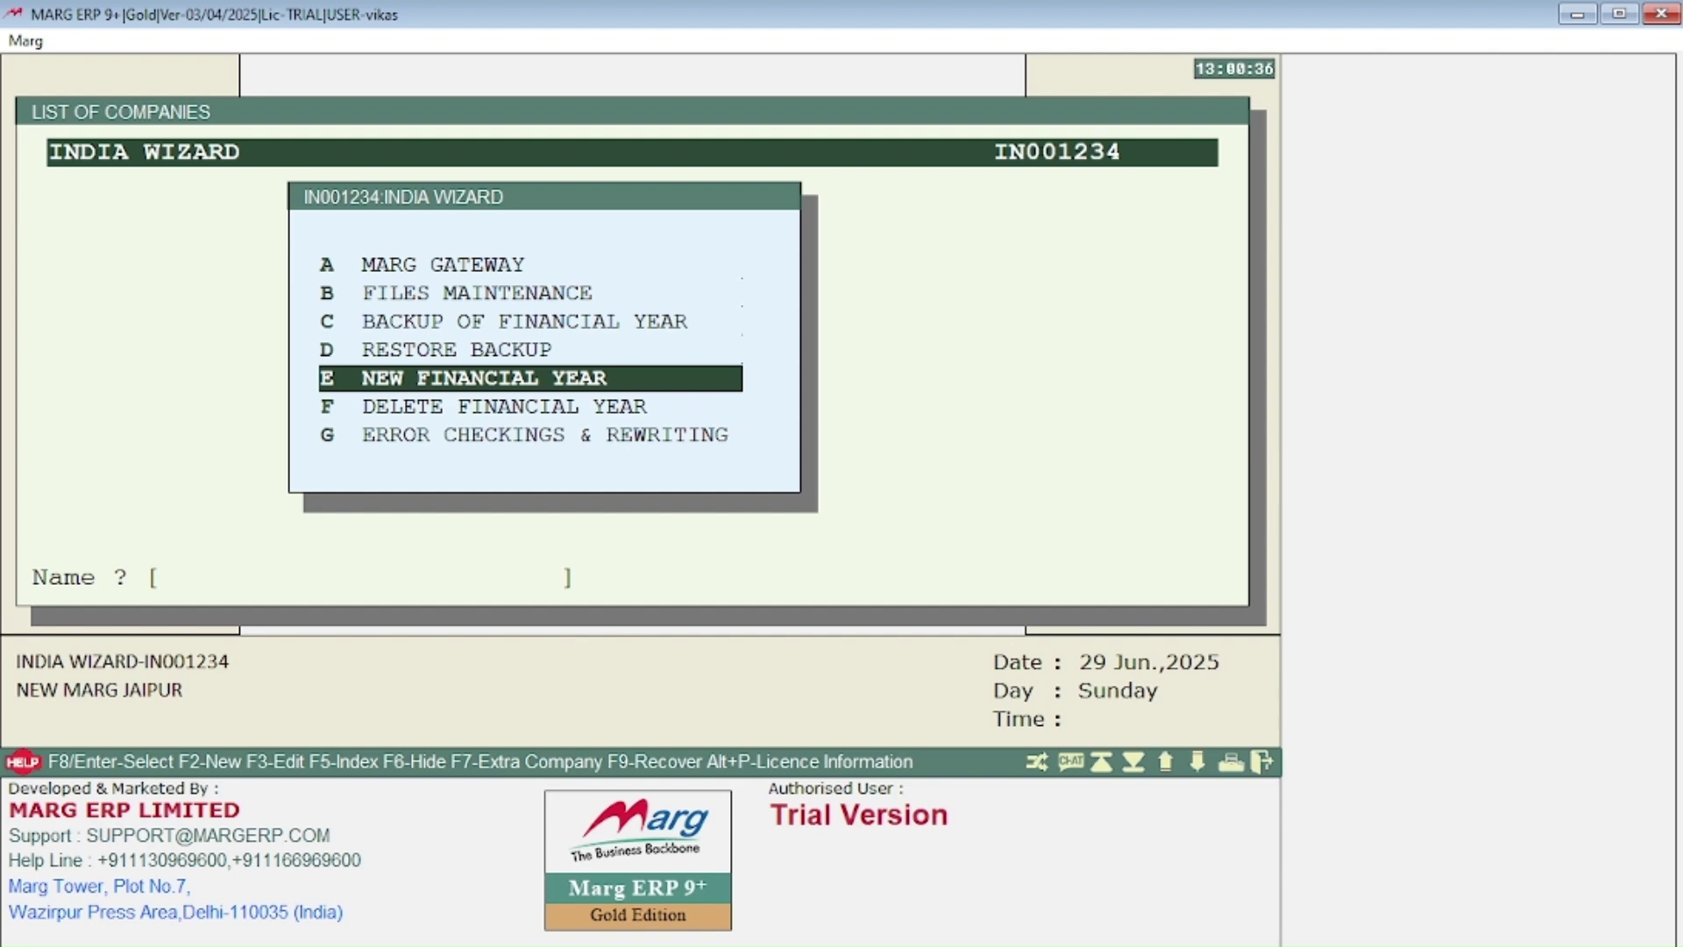
{"action": "key", "text": "Down"}
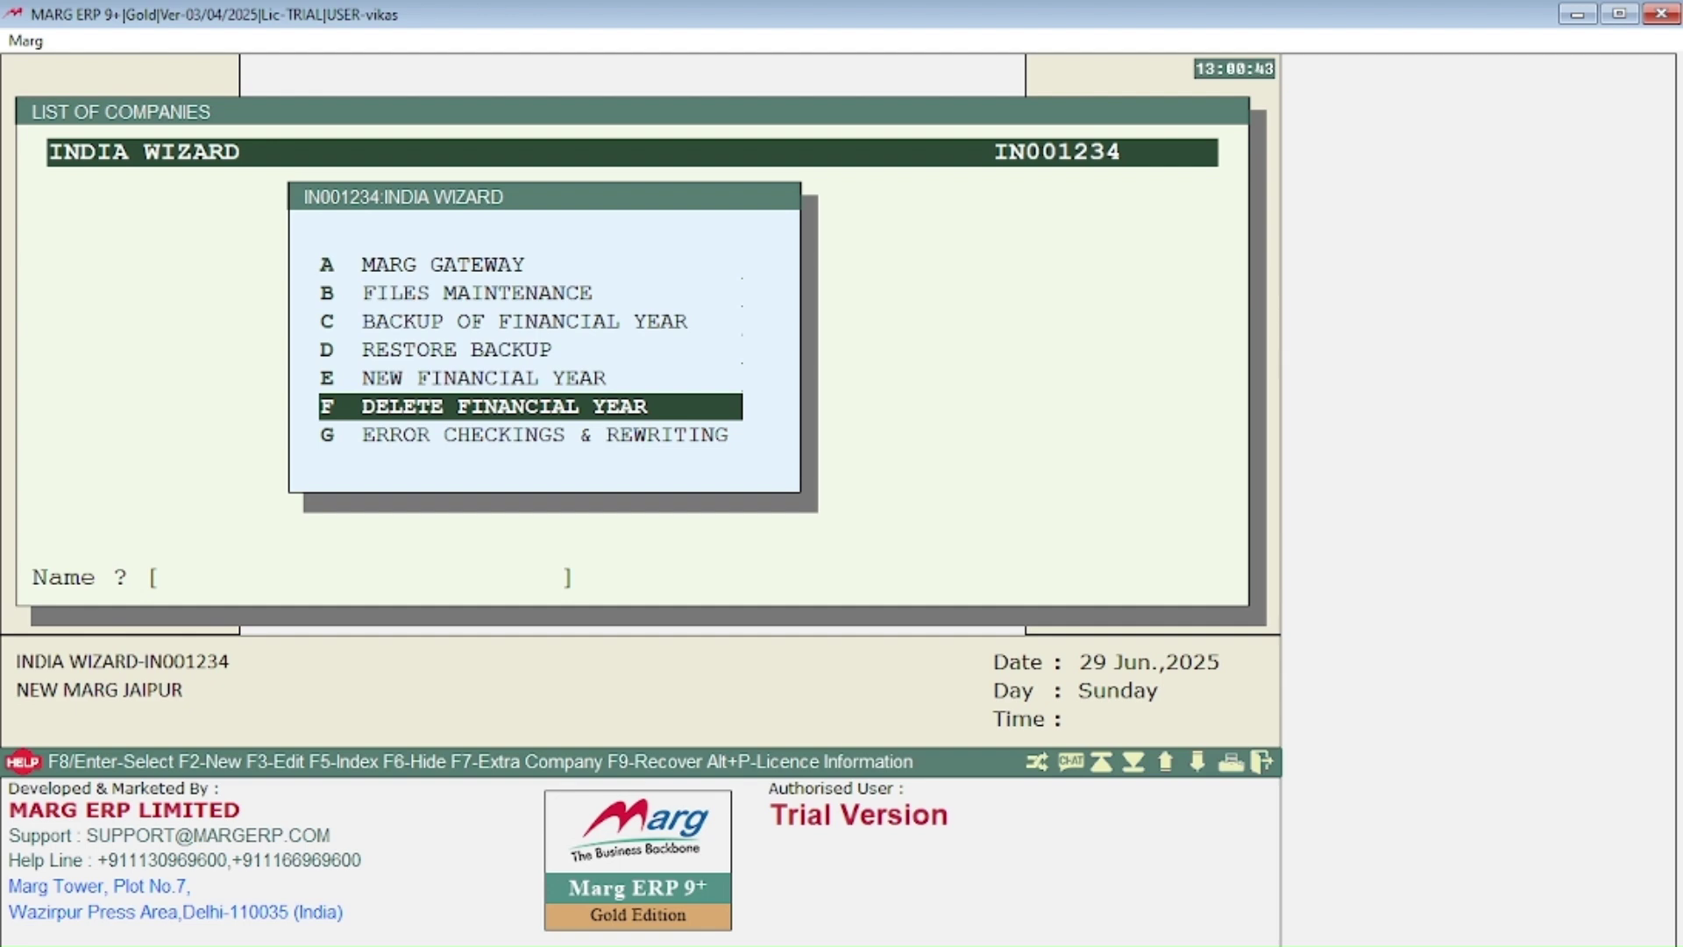
{"action": "key", "text": "Down"}
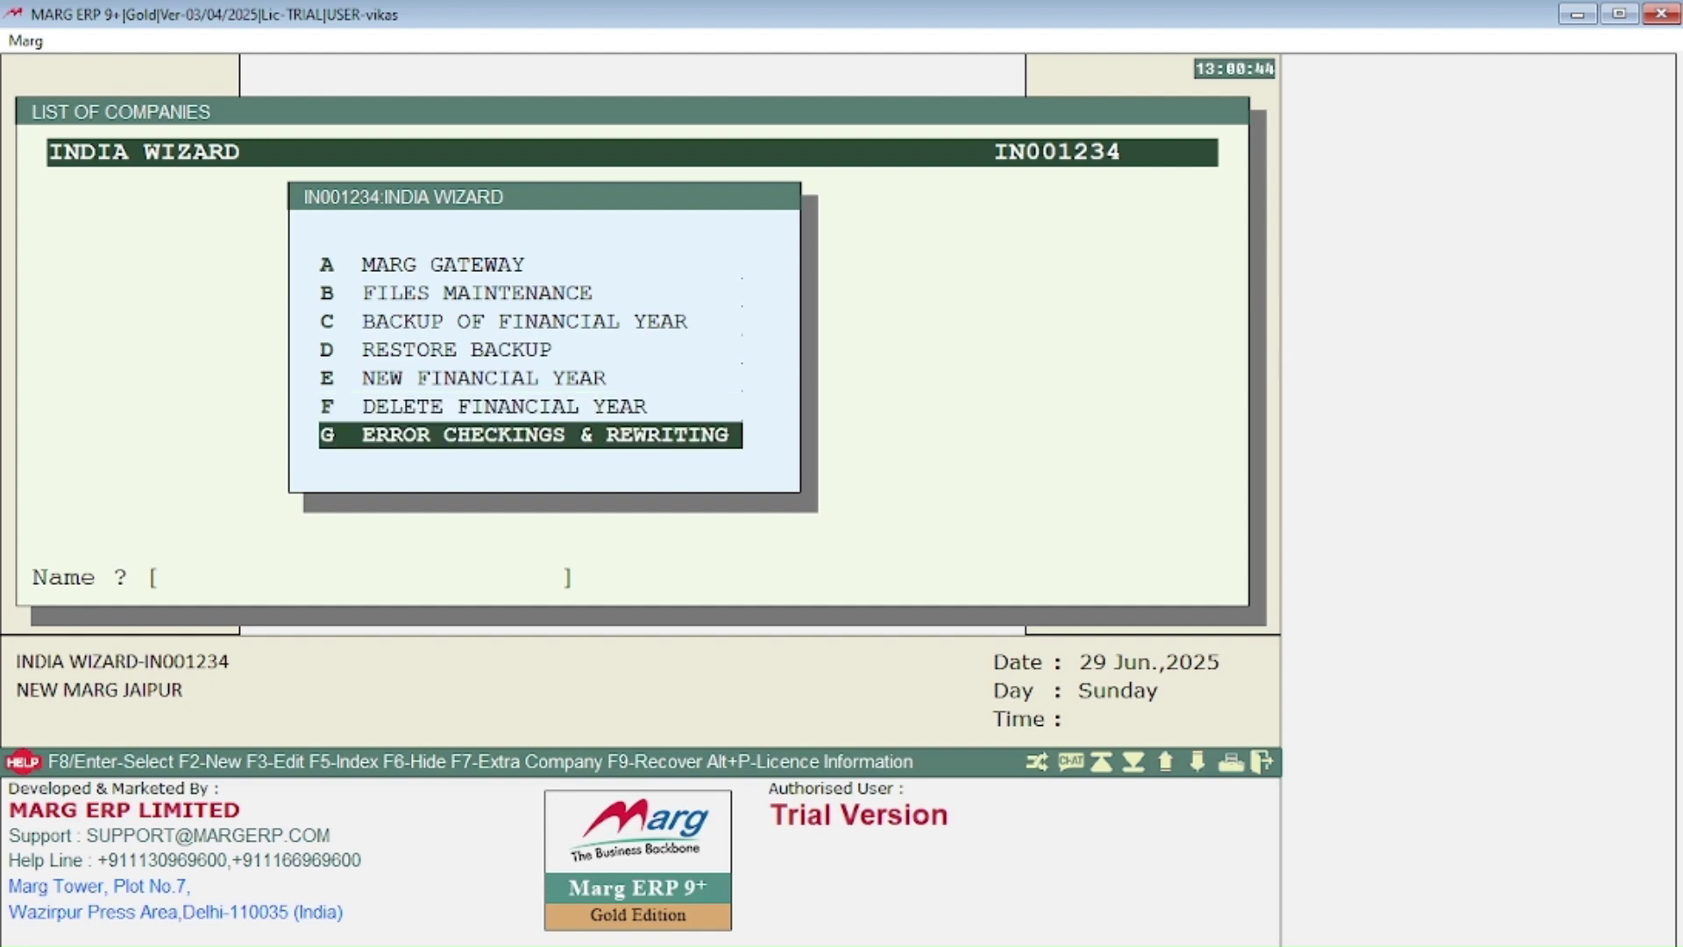
{"action": "key", "text": "Up"}
{"action": "key", "text": "Up"}
{"action": "key", "text": "Up"}
{"action": "key", "text": "Up"}
{"action": "key", "text": "Up"}
{"action": "key", "text": "Up"}
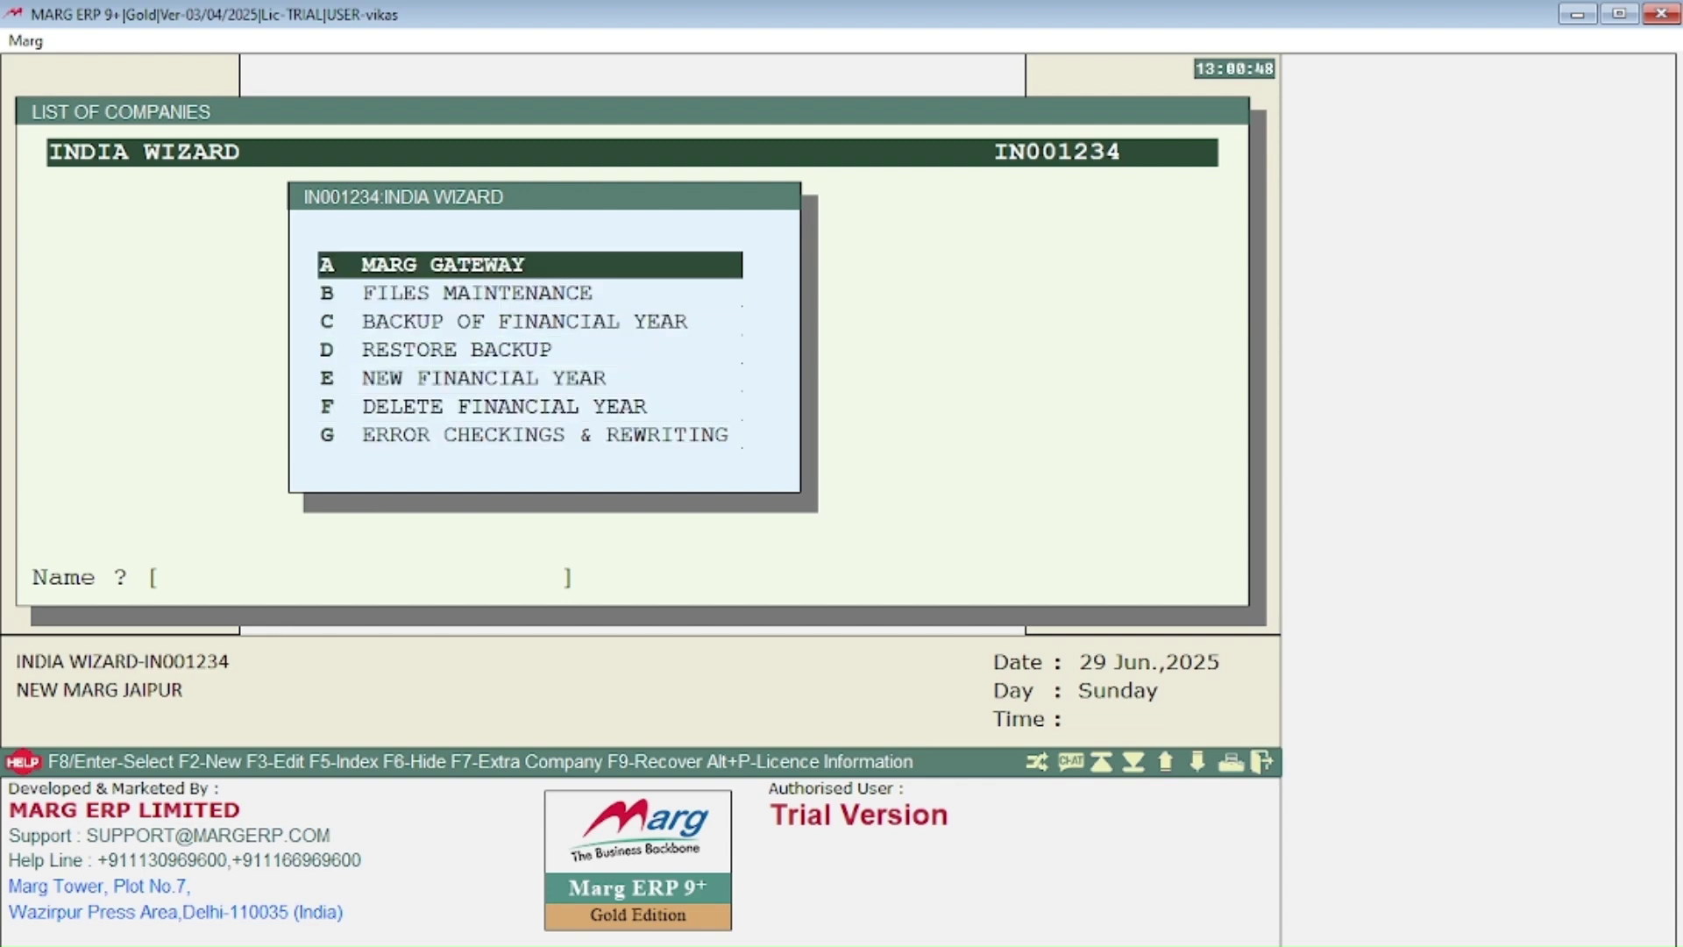
{"action": "key", "text": "Return"}
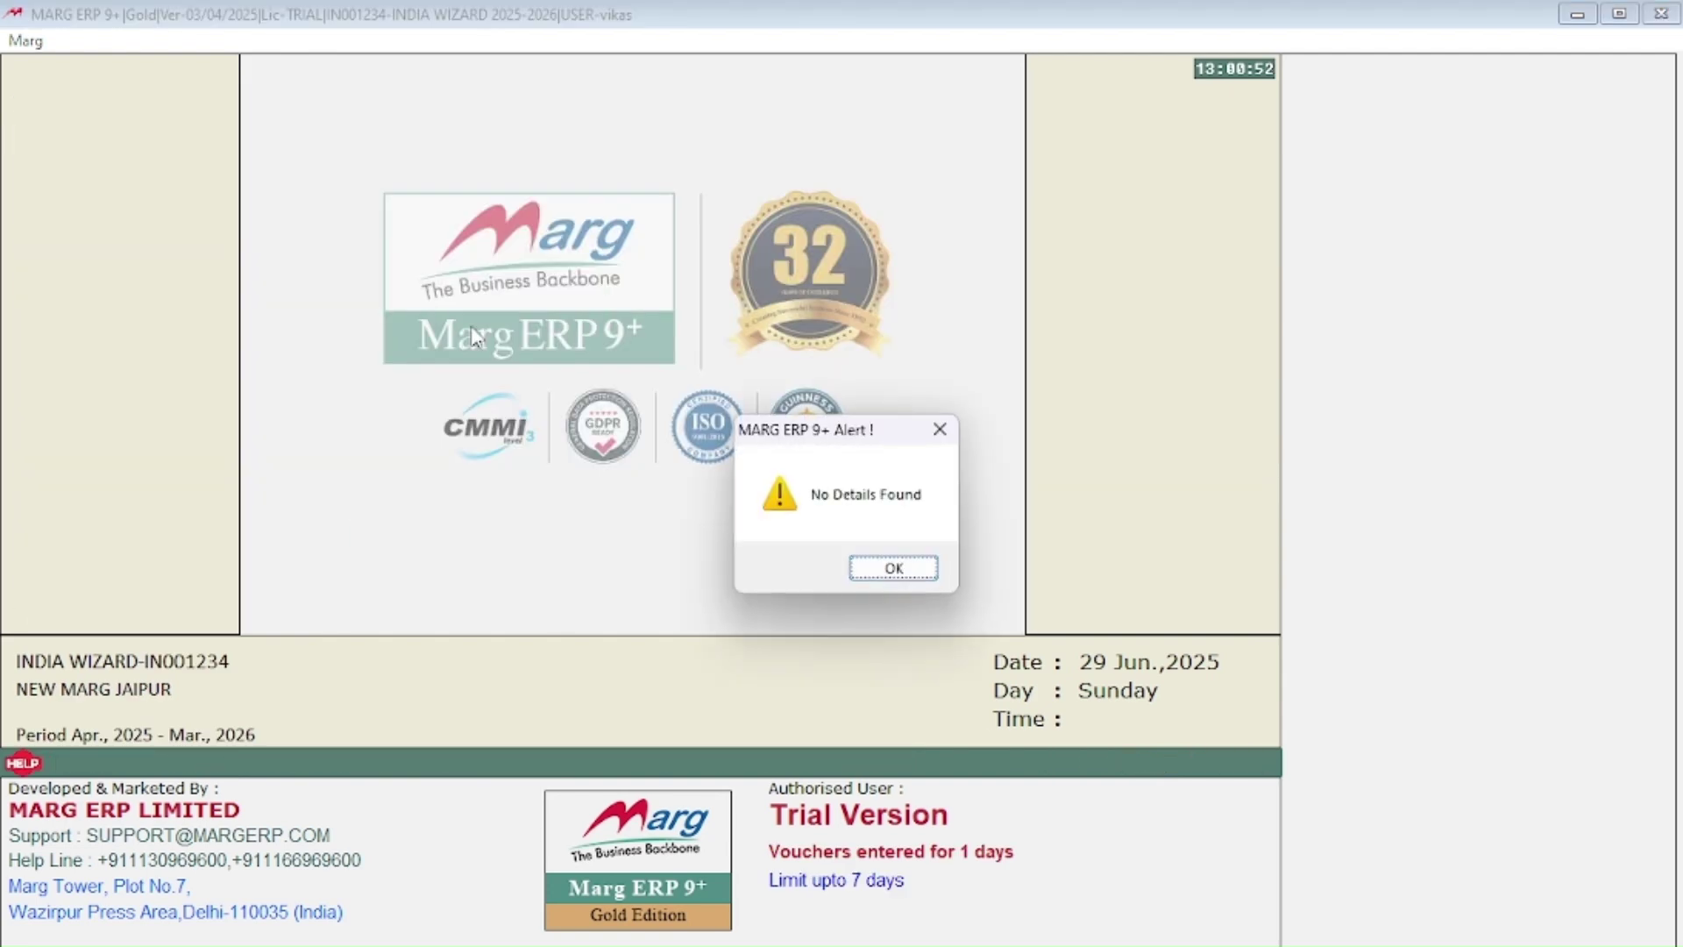
Step: Dismiss the No Details Found alert and the ABDM earnings promotion alert
{"action": "key", "text": "Return"}
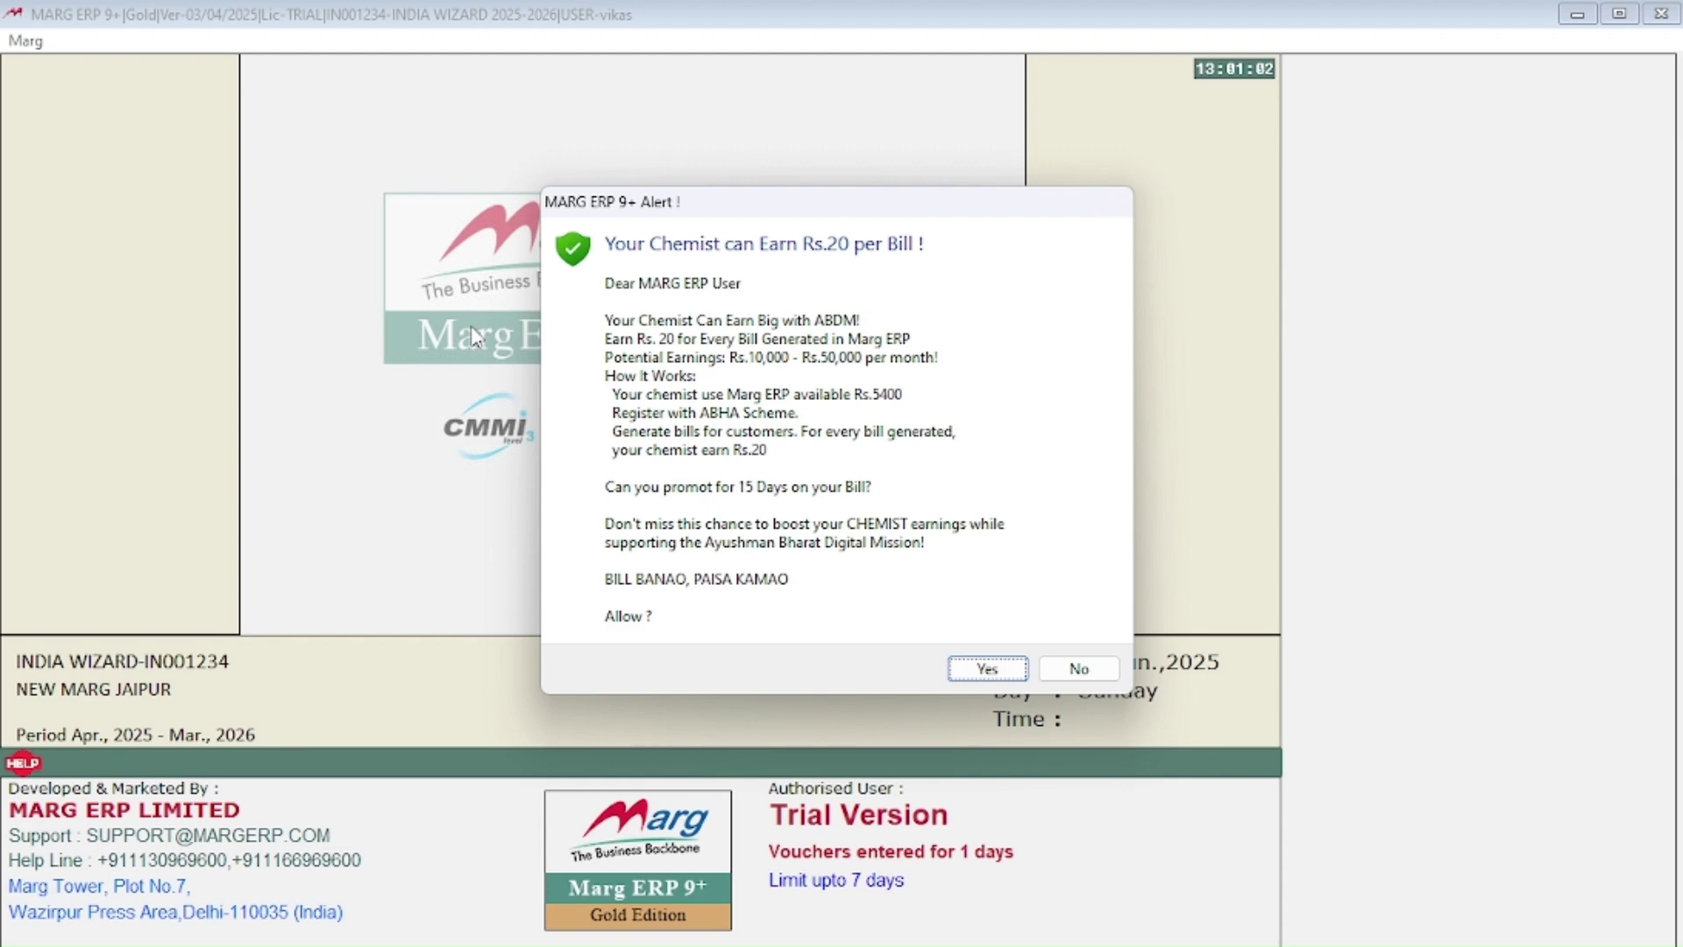
{"action": "key", "text": "Return"}
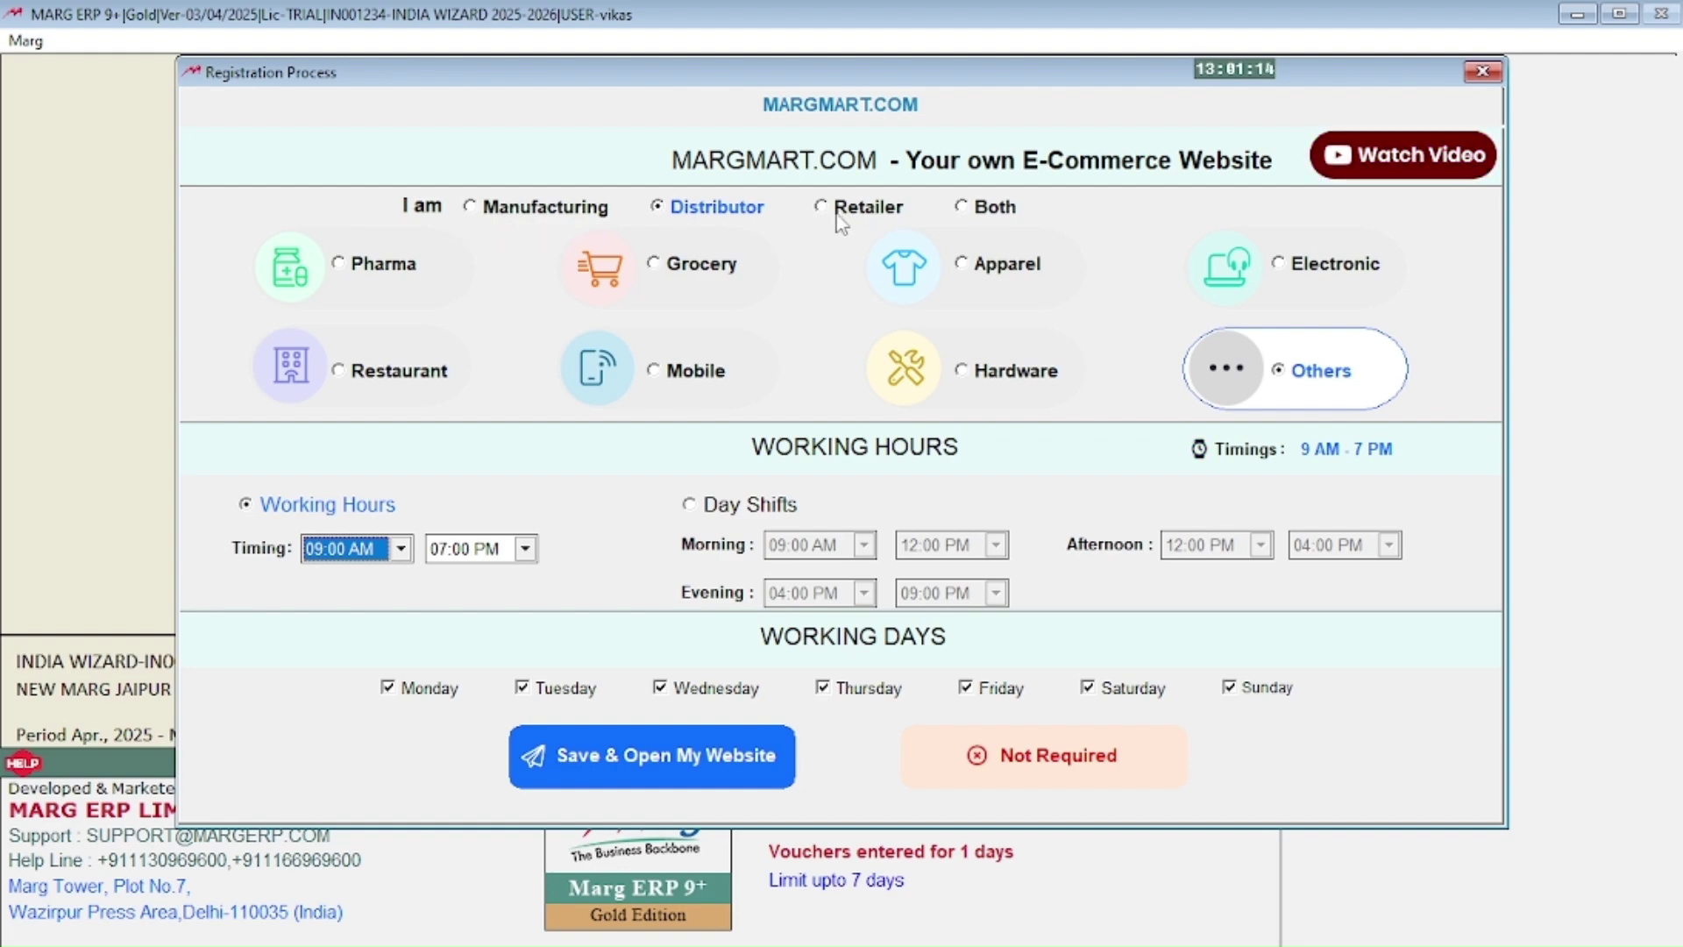
Step: Set the MARGMART business role to Both, category to Electronic, and drop Sunday from working days
{"action": "left_click", "coordinate": [963, 209]}
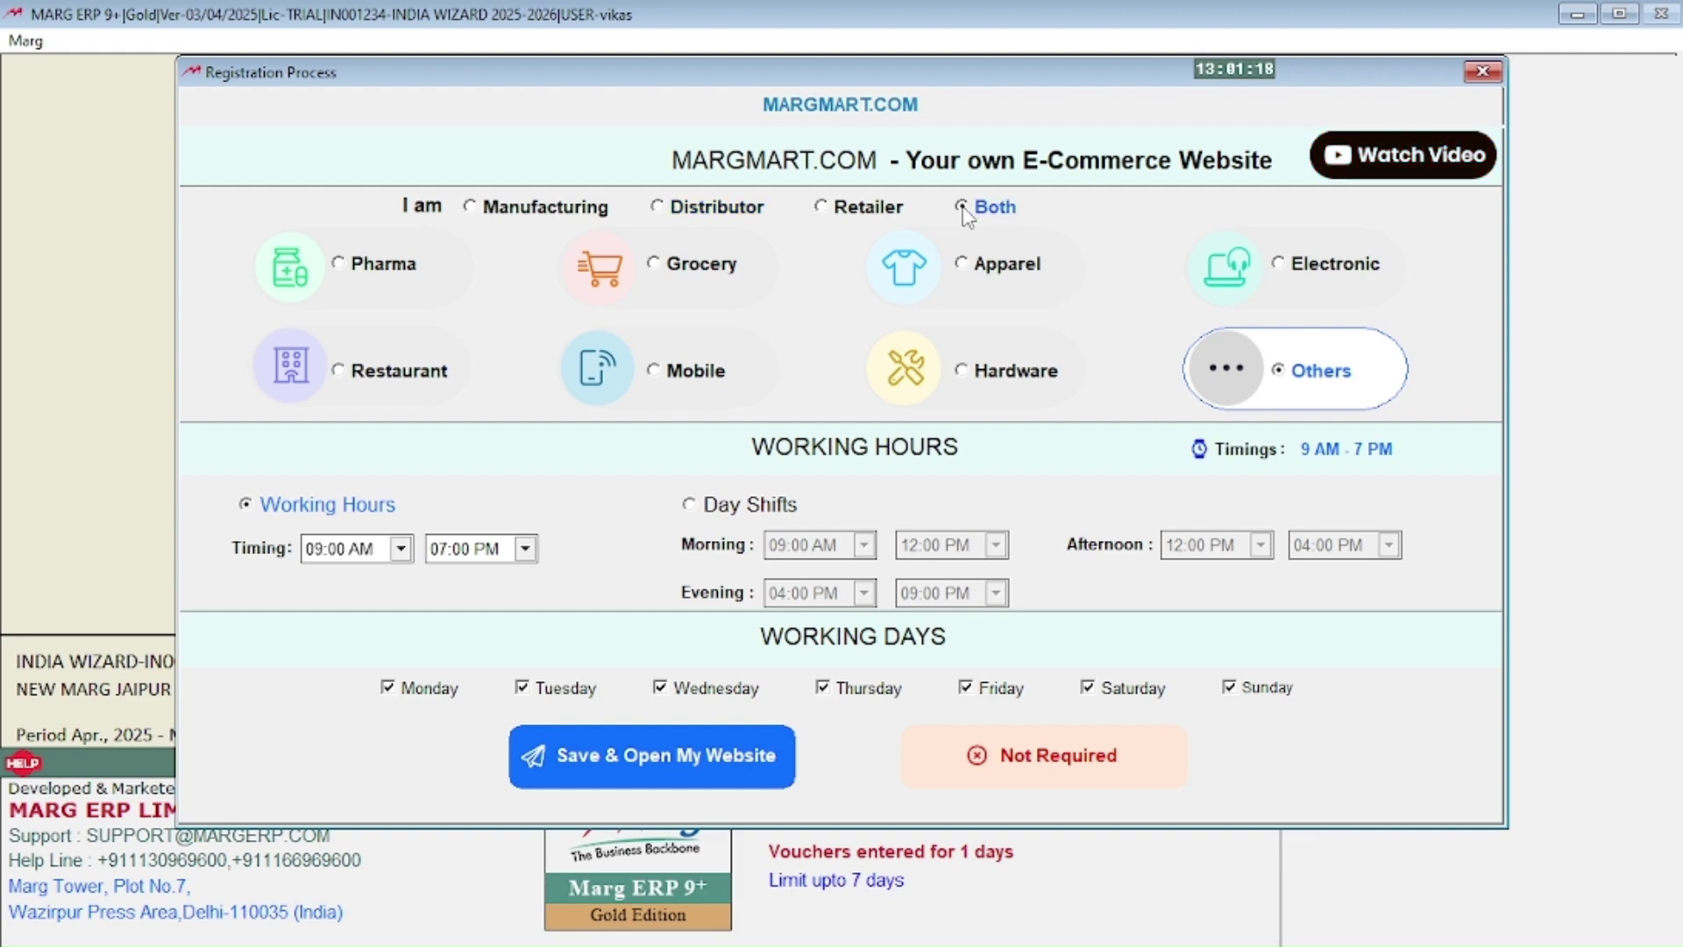
{"action": "left_click", "coordinate": [822, 208]}
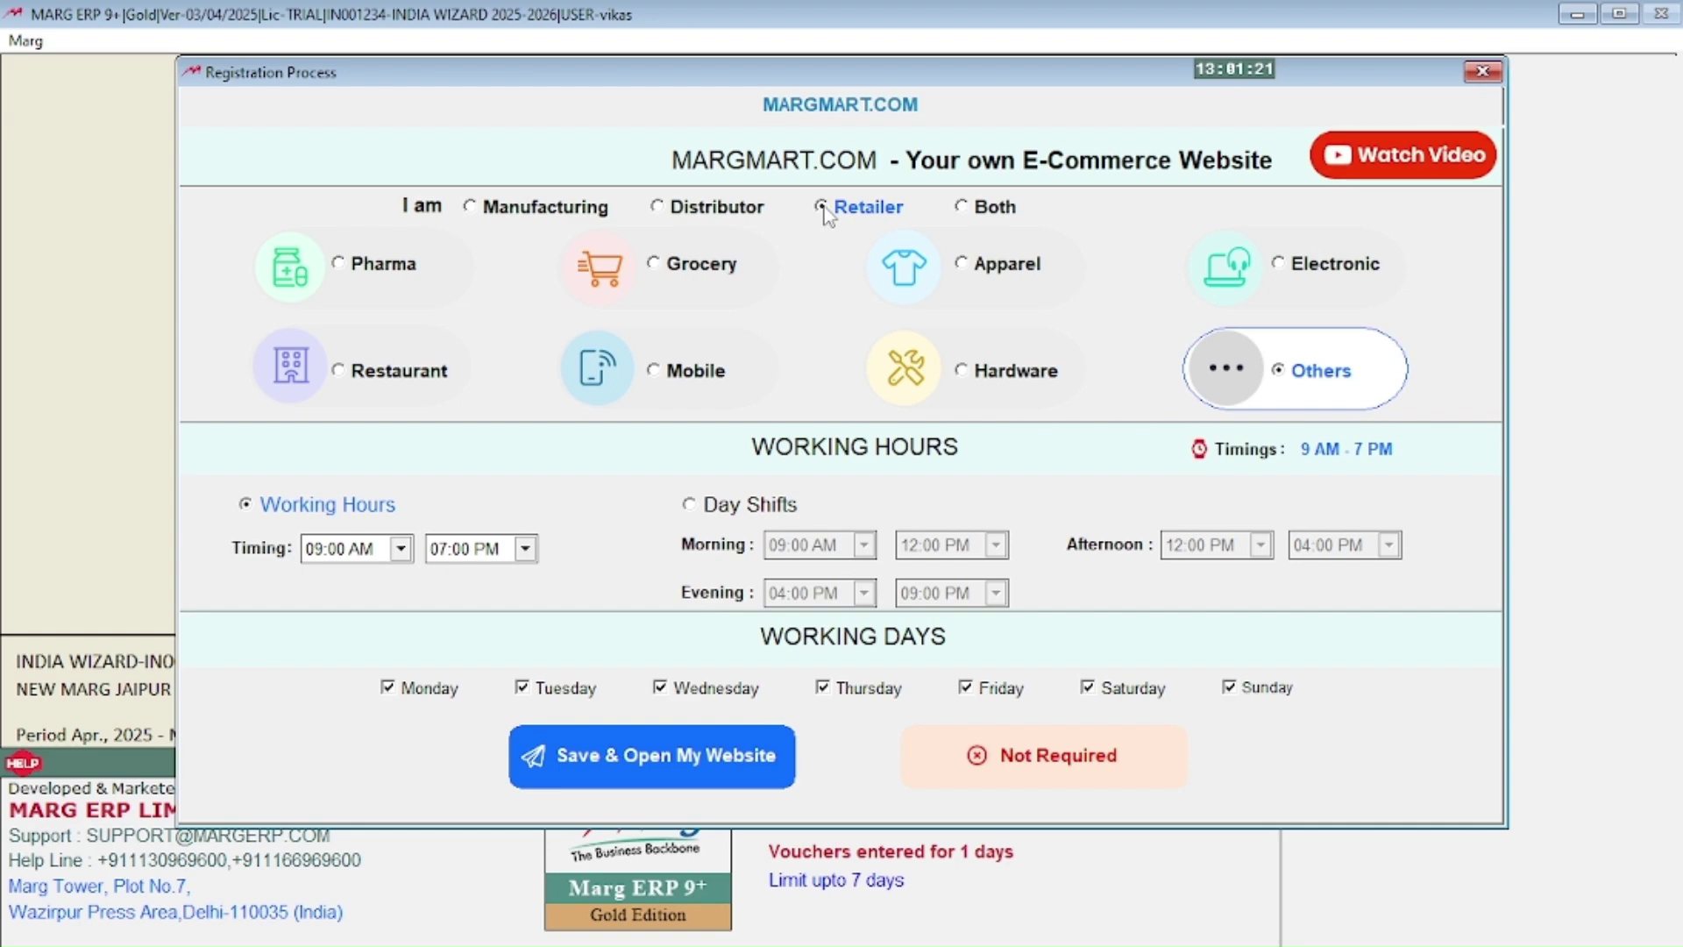
{"action": "left_click", "coordinate": [662, 209]}
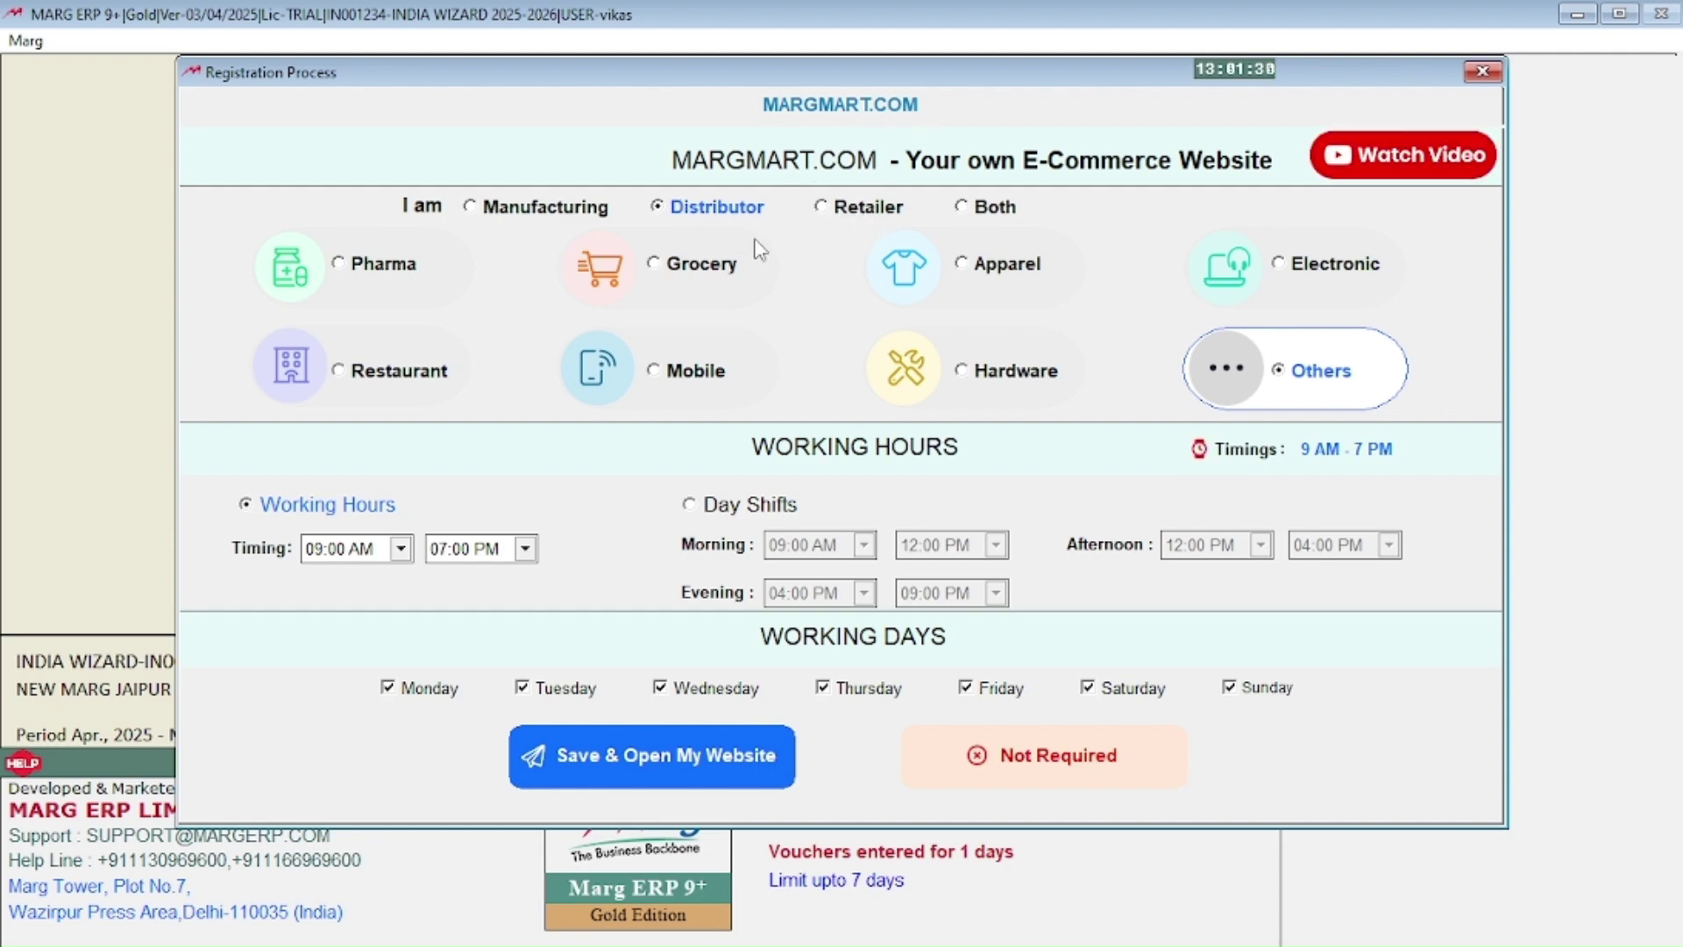
{"action": "left_click", "coordinate": [843, 216]}
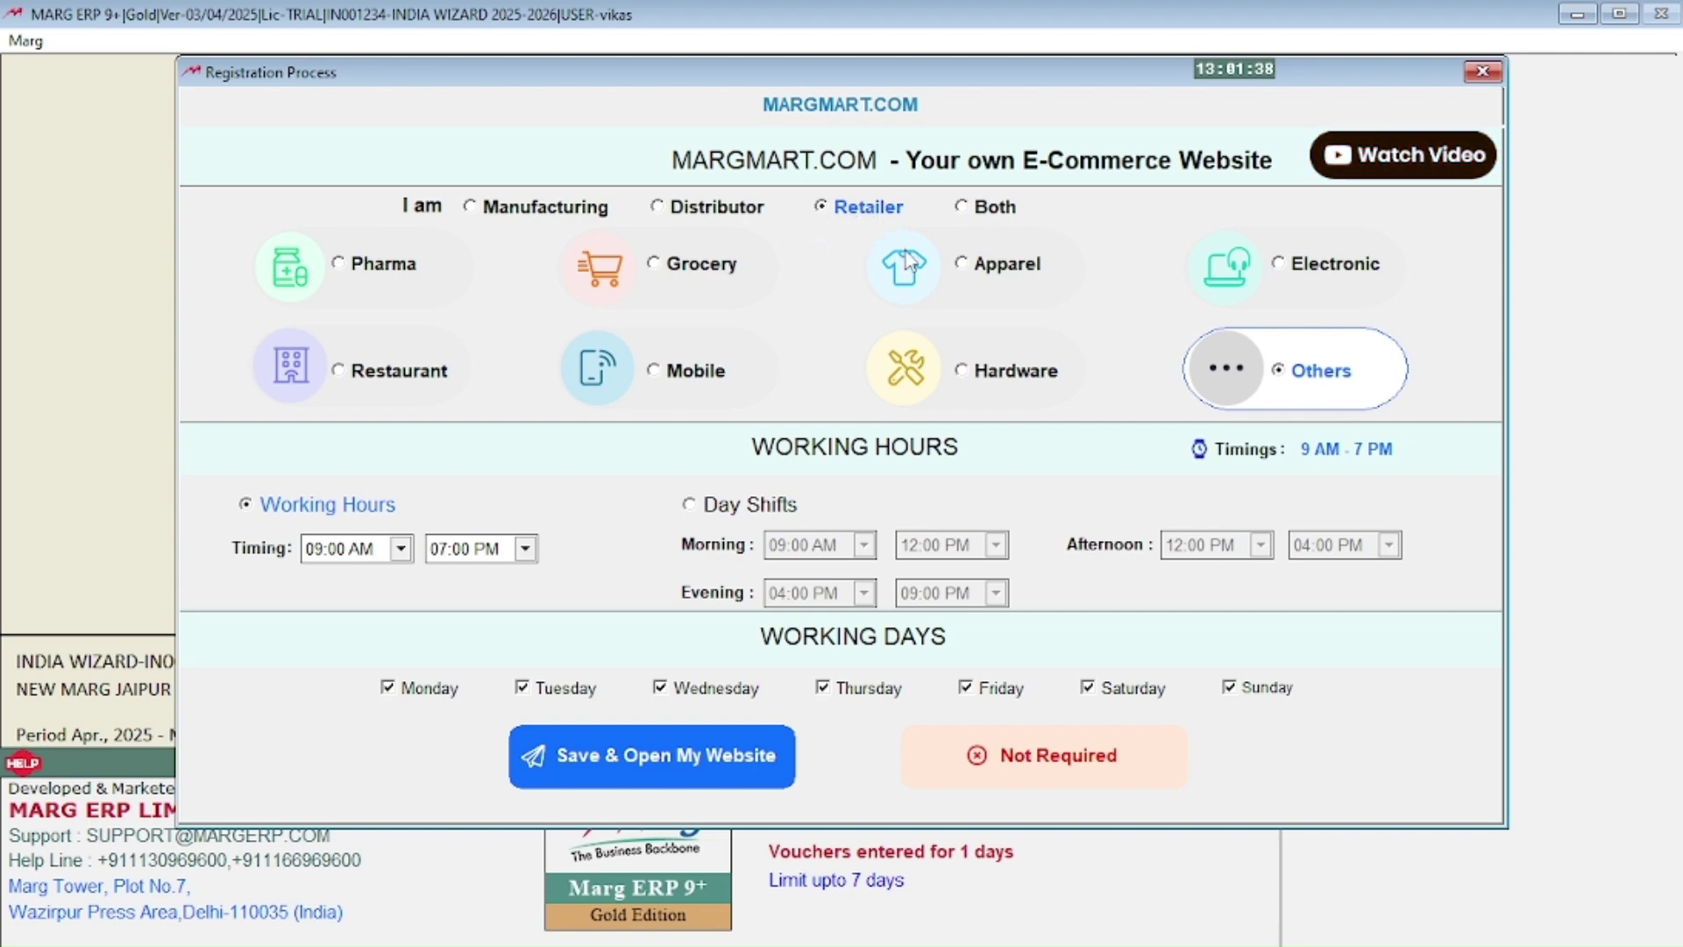
{"action": "left_click", "coordinate": [966, 212]}
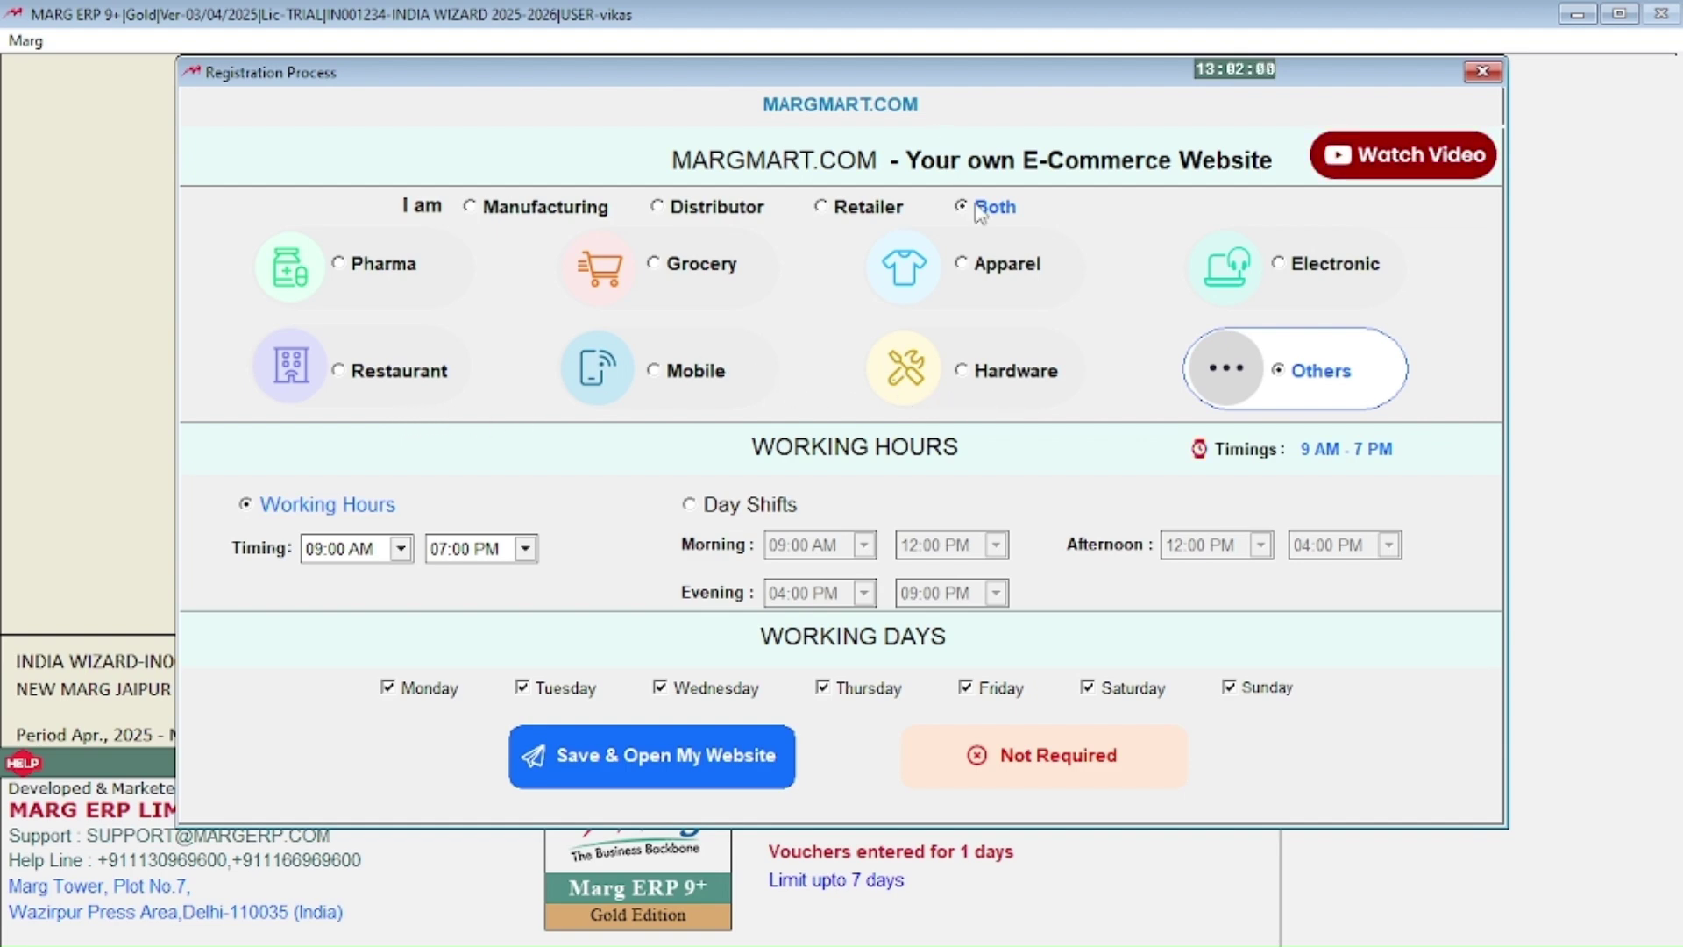
{"action": "left_click", "coordinate": [1296, 270]}
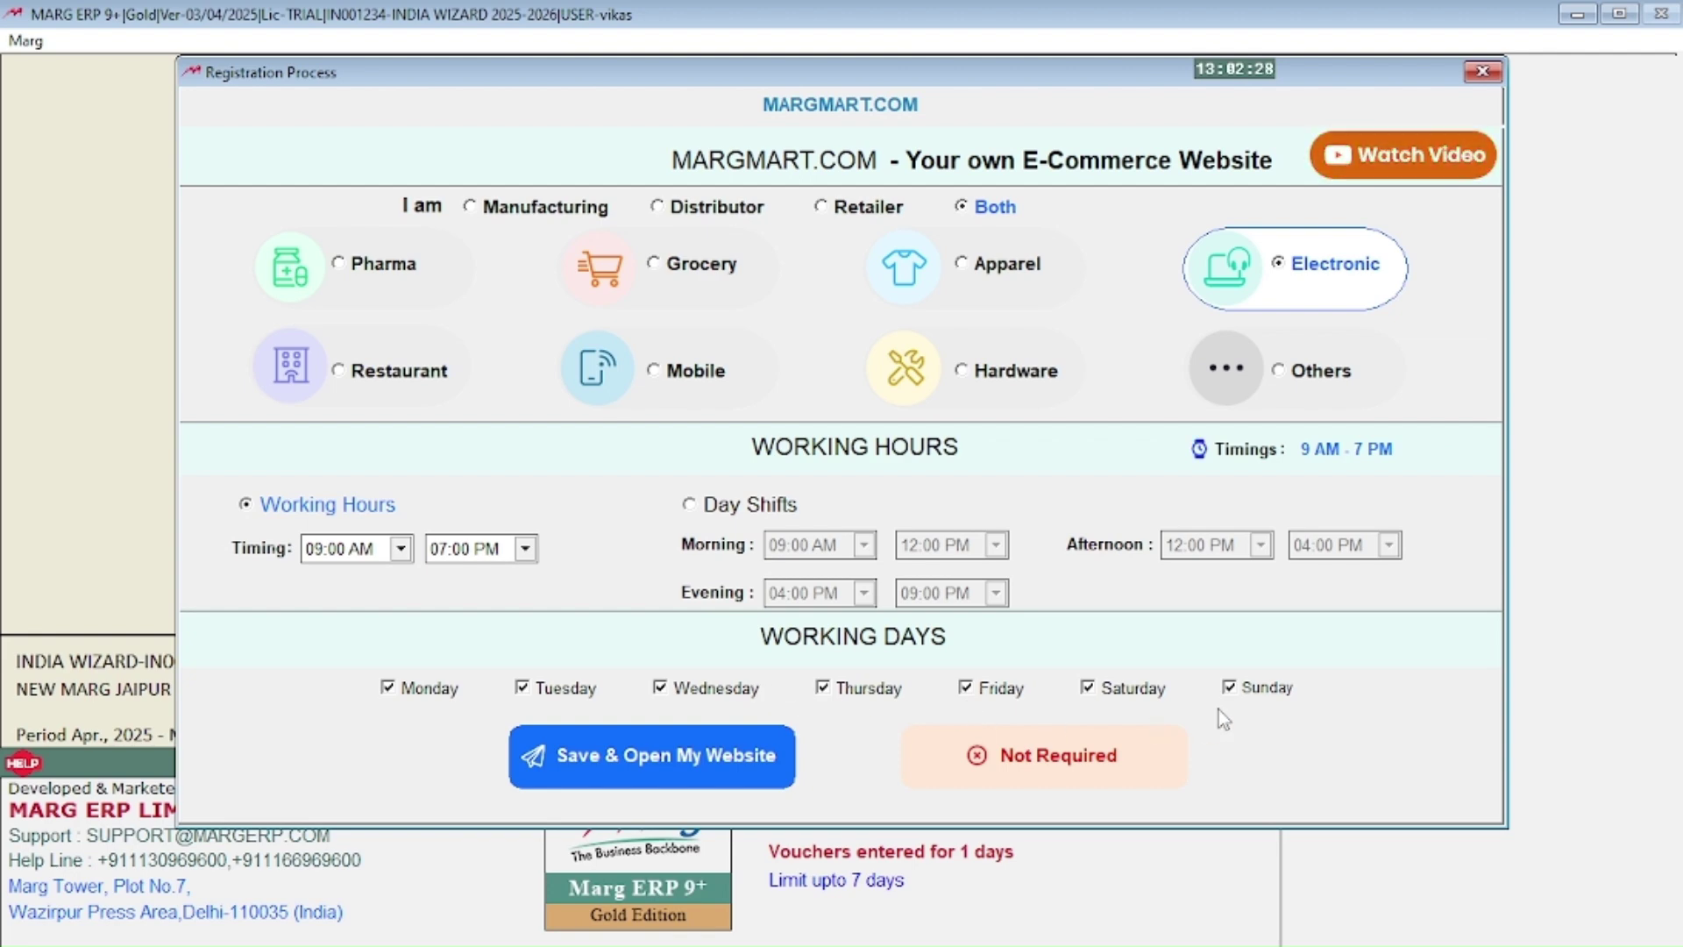
{"action": "left_click", "coordinate": [1231, 686]}
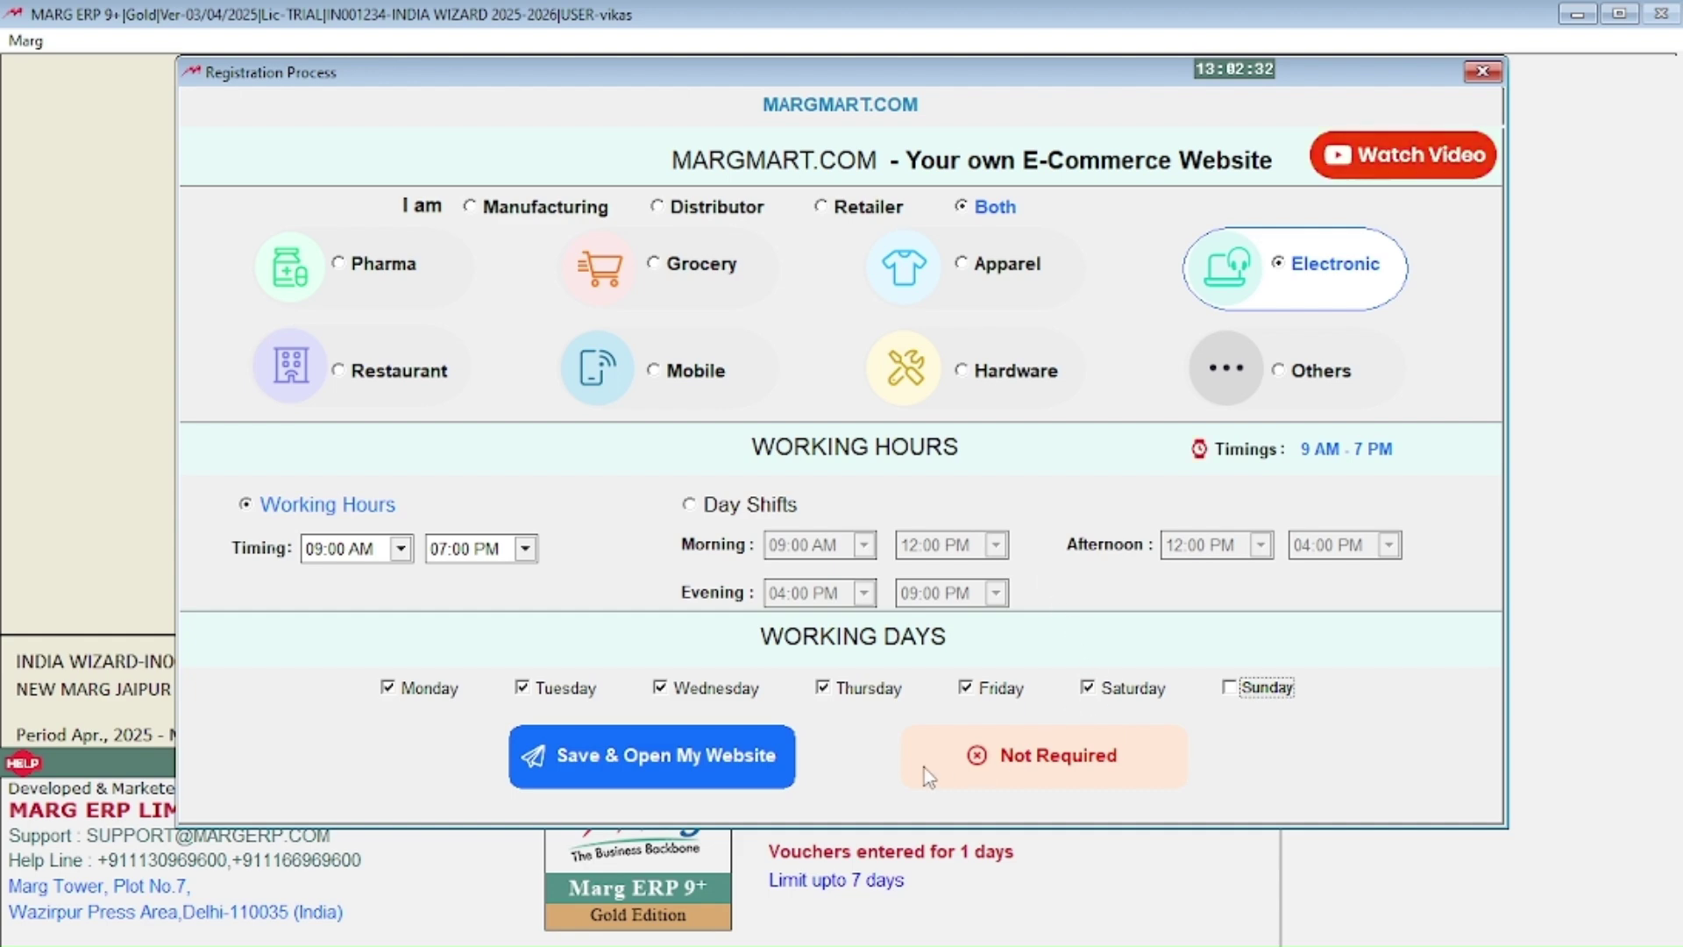
Step: Try Save & Open My Website, accept the trial refusal, and close INDIA WIZARD with Alt+X
{"action": "left_click", "coordinate": [717, 761]}
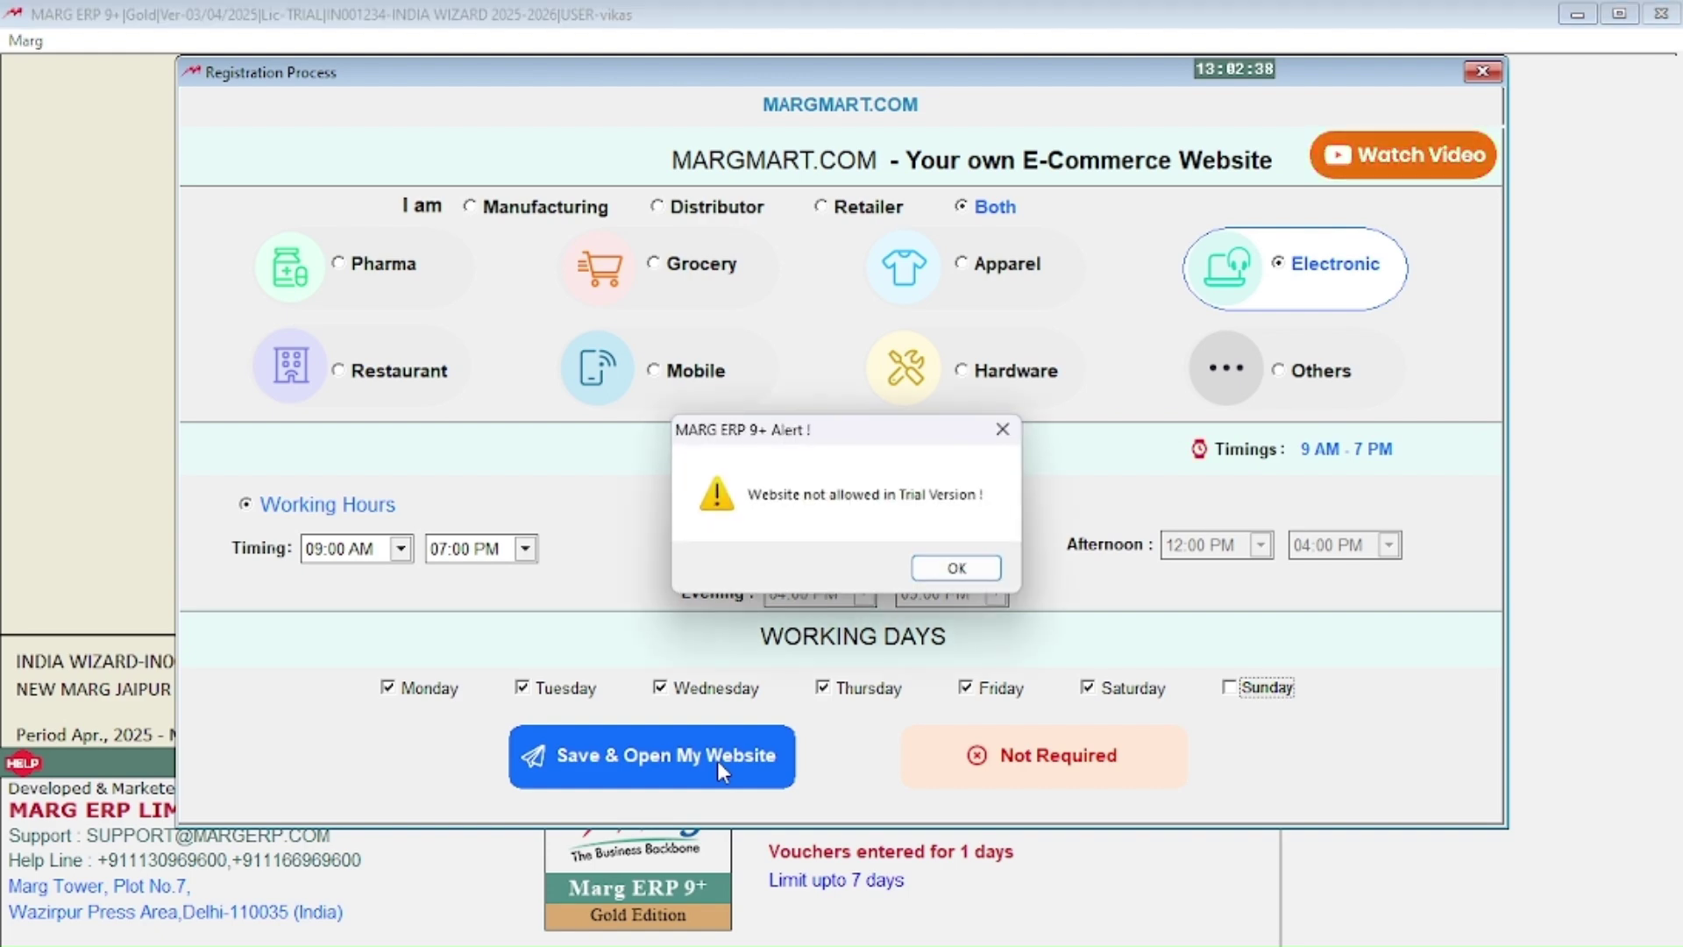
{"action": "left_click", "coordinate": [956, 569]}
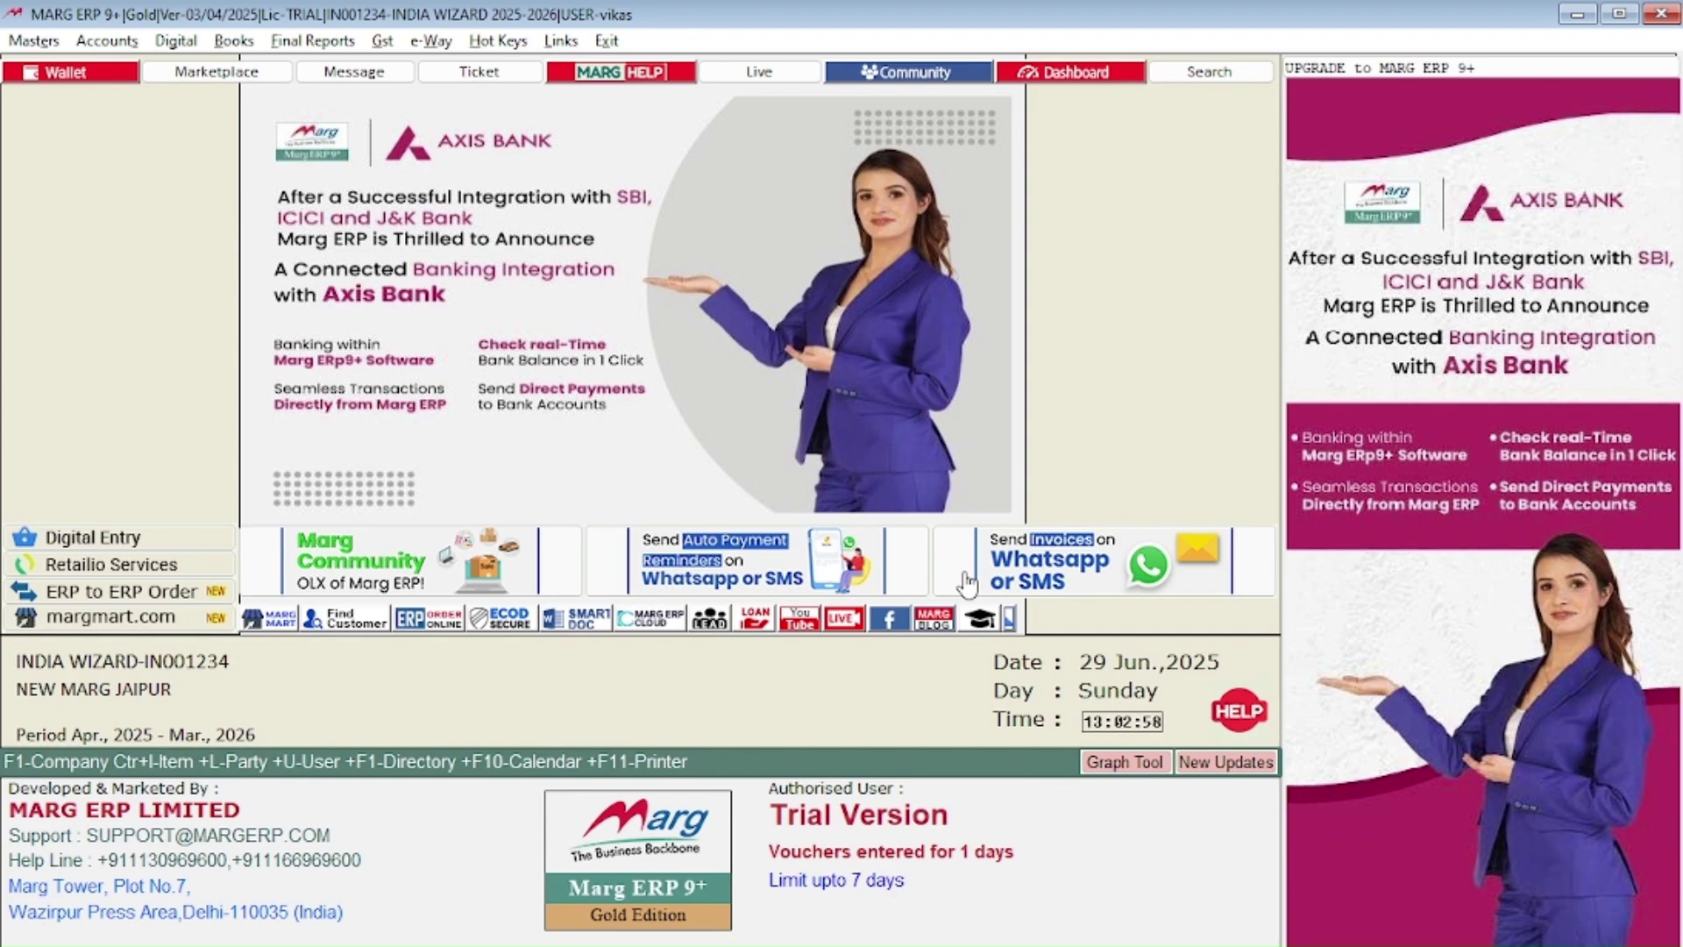
{"action": "key", "text": "alt+x"}
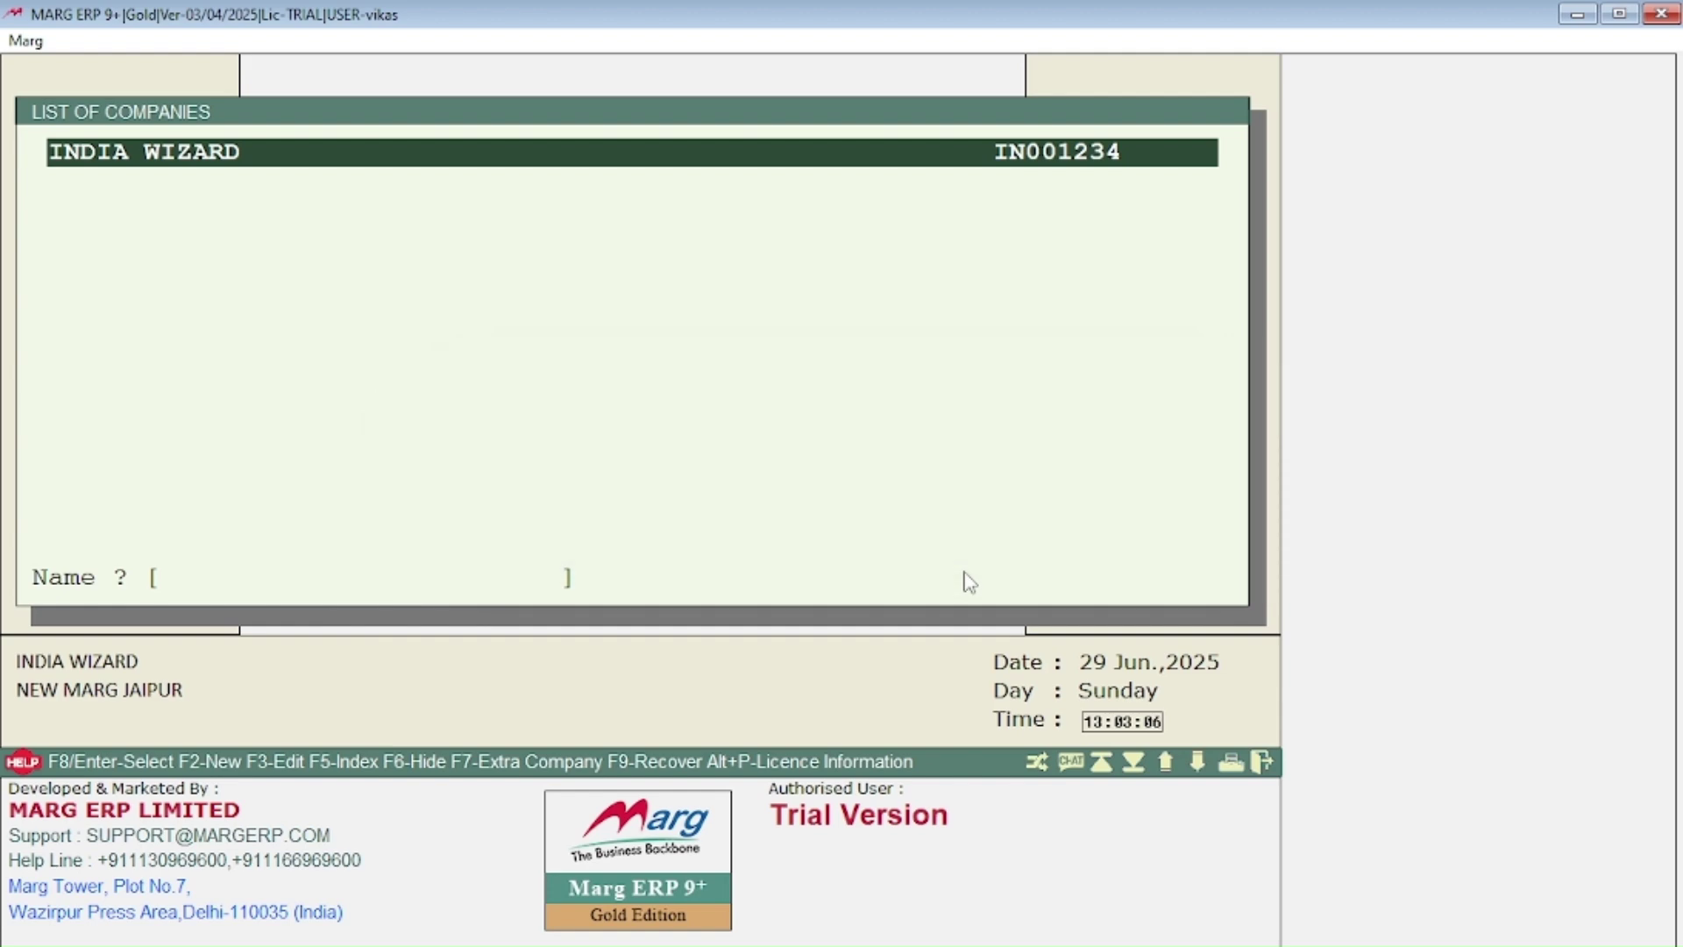
Step: Create a new company named ABX, accepting every default in the Company Creation form
{"action": "key", "text": "F2"}
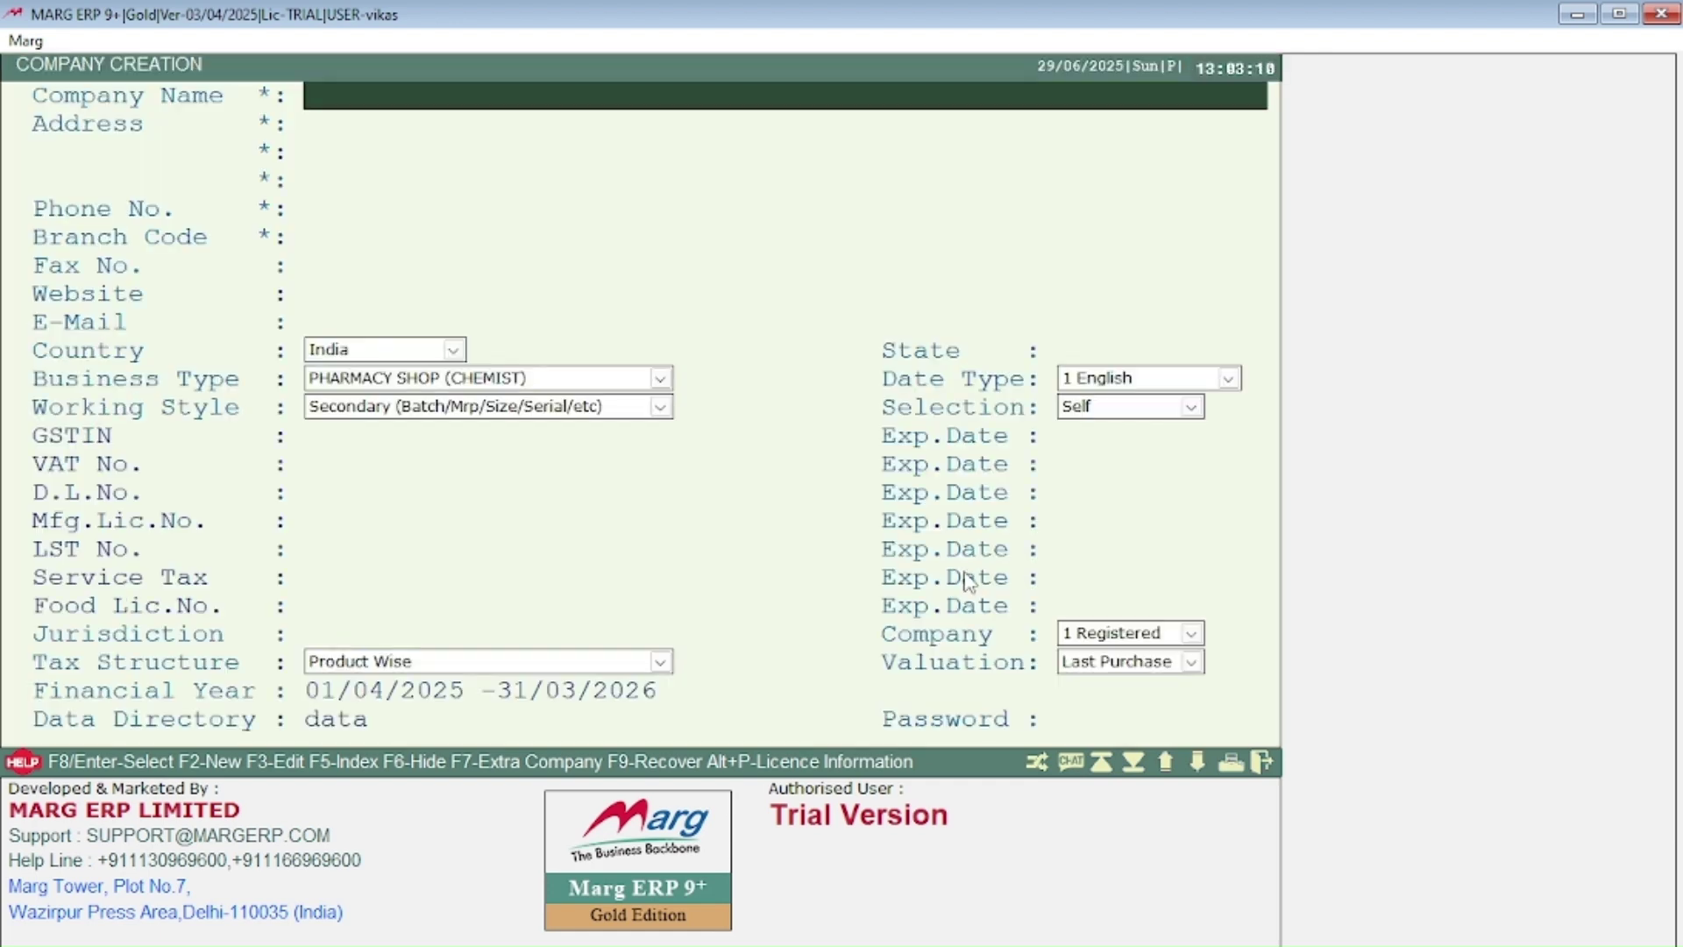
{"action": "type", "text": "ABX"}
{"action": "key", "text": "Return"}
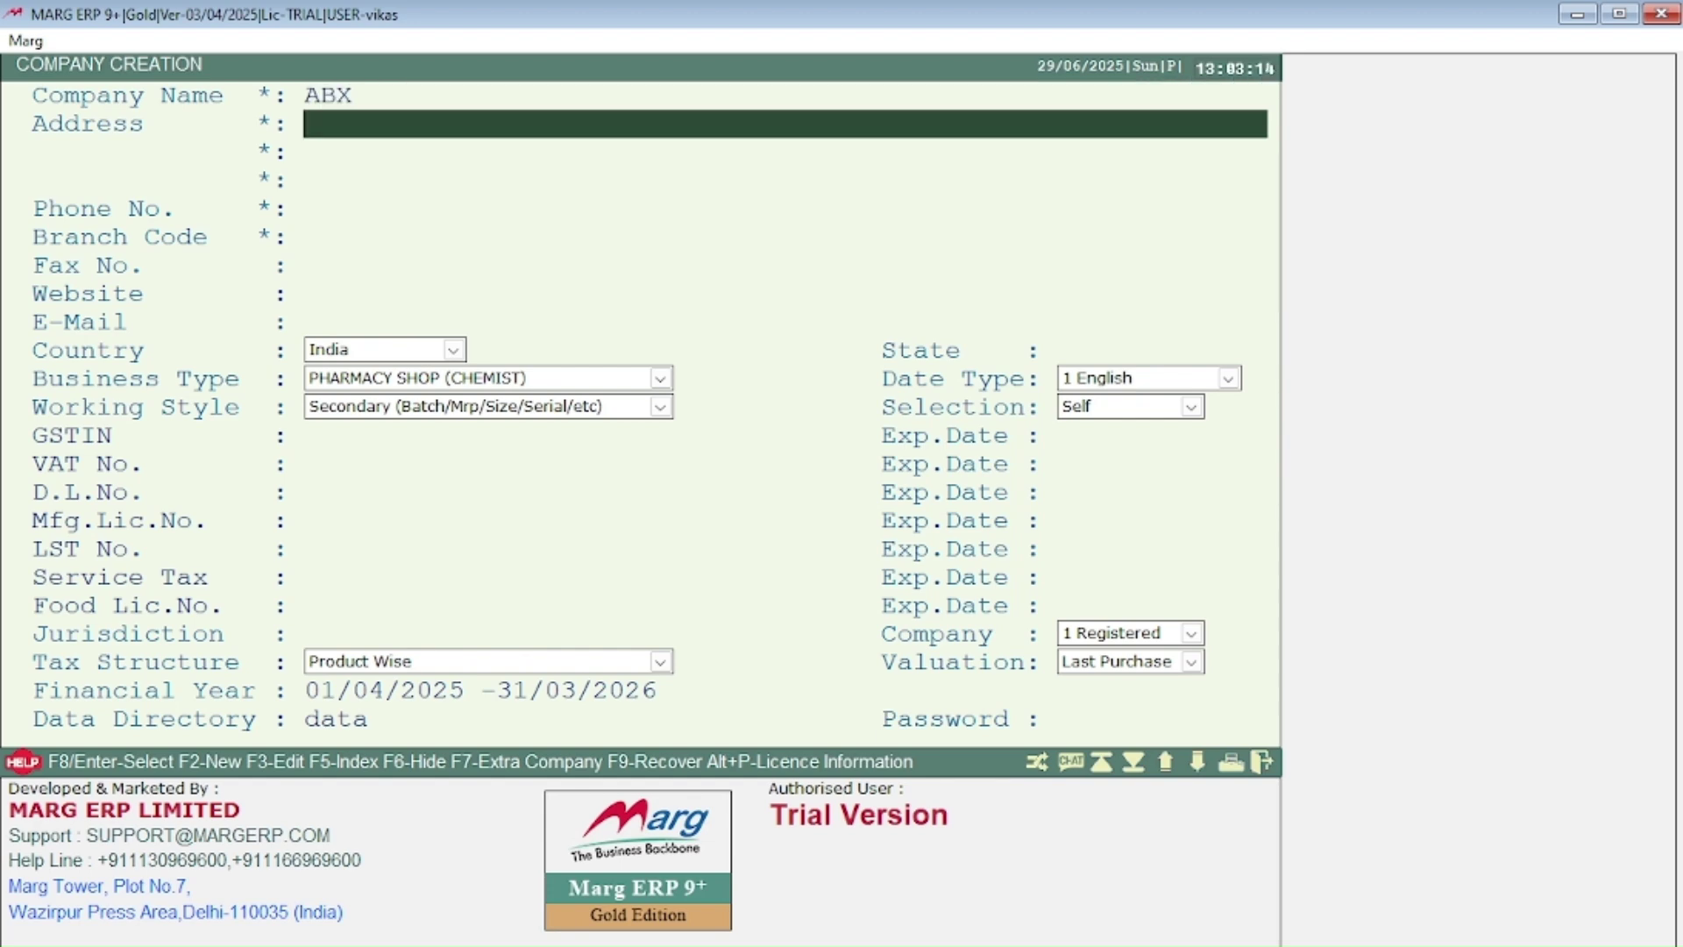
{"action": "key", "text": "Return"}
{"action": "key", "text": "Return"}
{"action": "key", "text": "Return"}
{"action": "key", "text": "Return"}
{"action": "key", "text": "Return"}
{"action": "key", "text": "Return"}
{"action": "key", "text": "Return"}
{"action": "key", "text": "Return"}
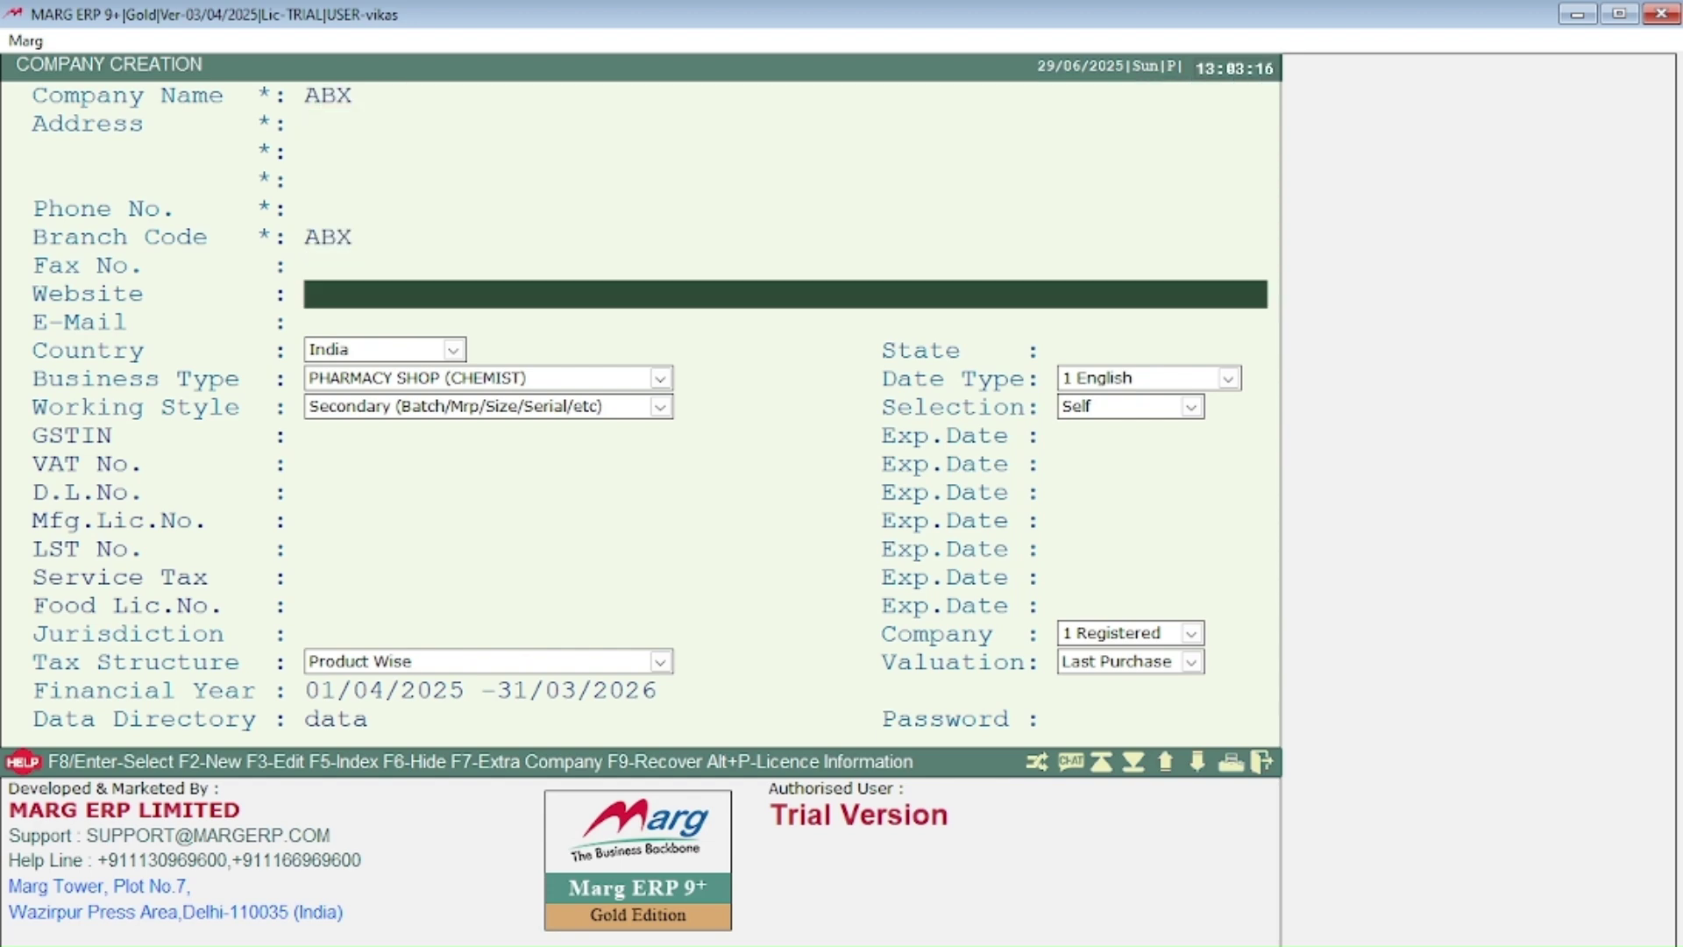
{"action": "key", "text": "Return"}
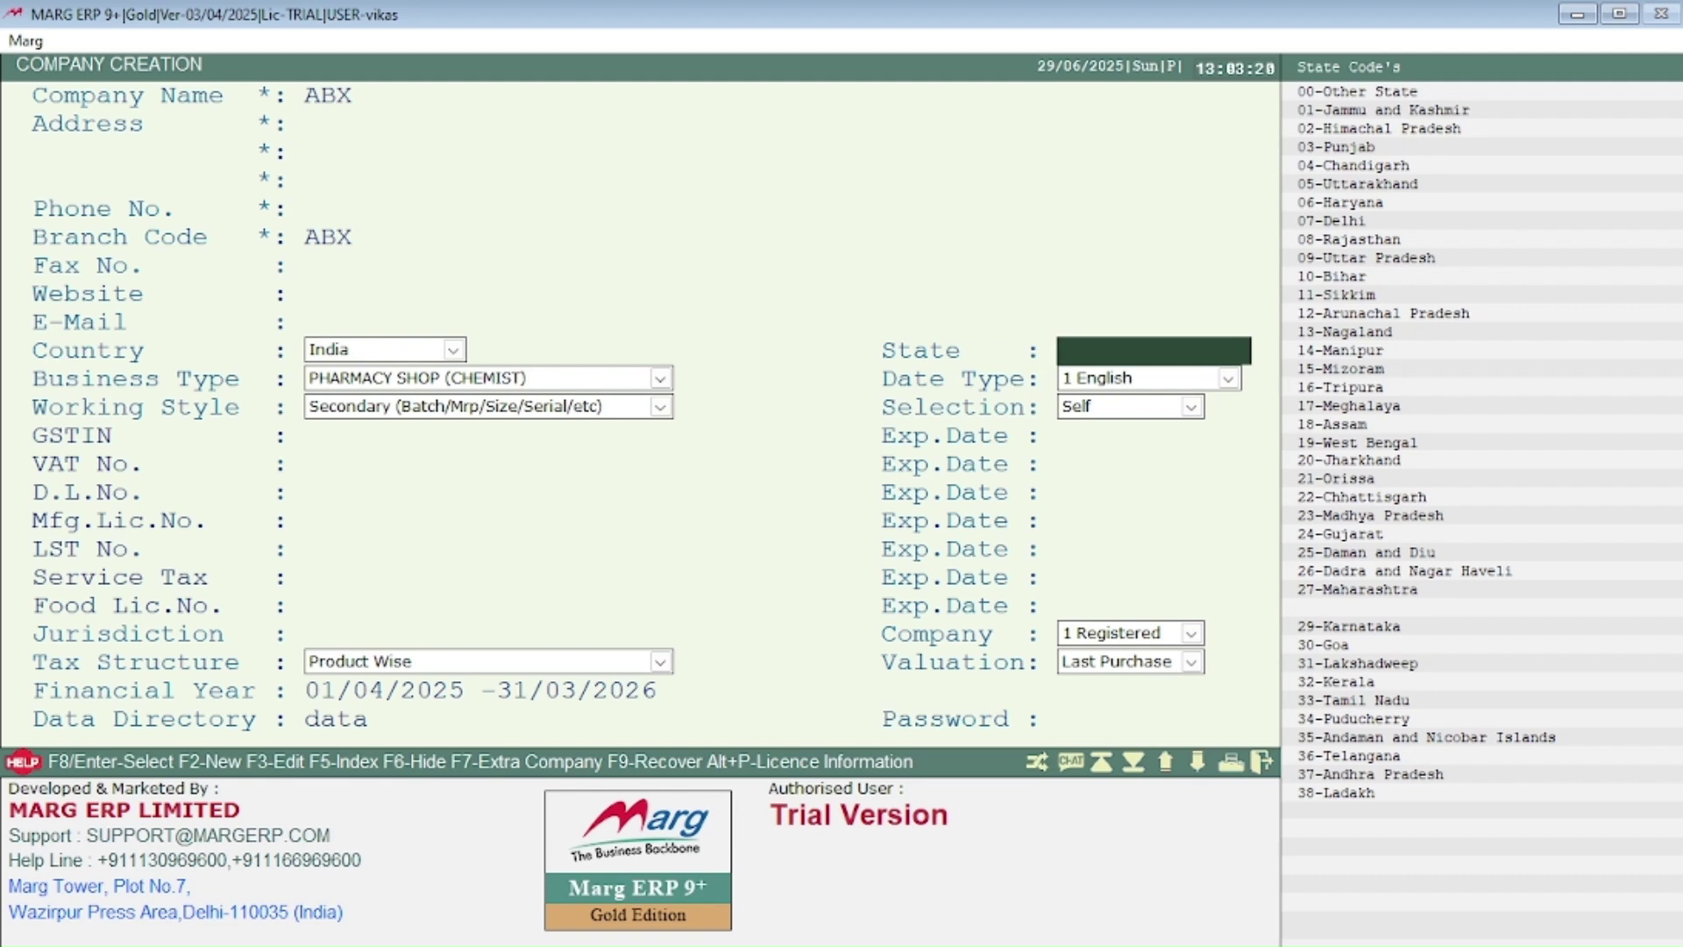
{"action": "key", "text": "Return"}
{"action": "key", "text": "Return"}
{"action": "key", "text": "Return"}
{"action": "key", "text": "Return"}
{"action": "key", "text": "Return"}
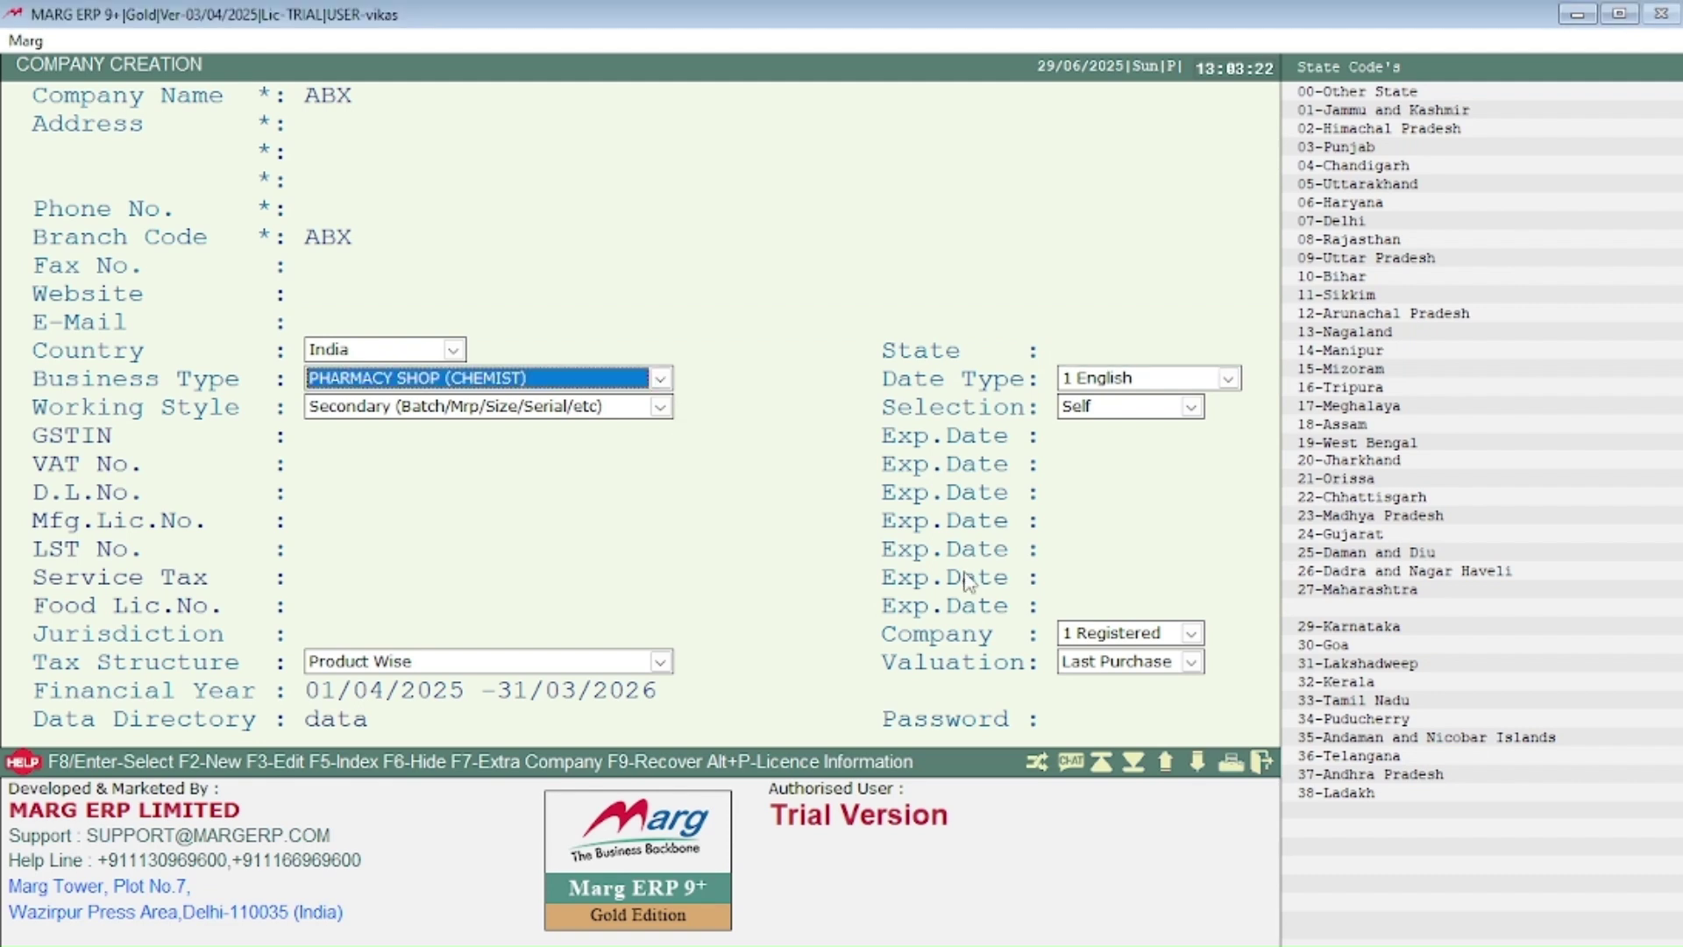
{"action": "key", "text": "Return"}
{"action": "key", "text": "Return"}
{"action": "key", "text": "Return"}
{"action": "key", "text": "Return"}
{"action": "key", "text": "Return"}
{"action": "key", "text": "Return"}
{"action": "key", "text": "Return"}
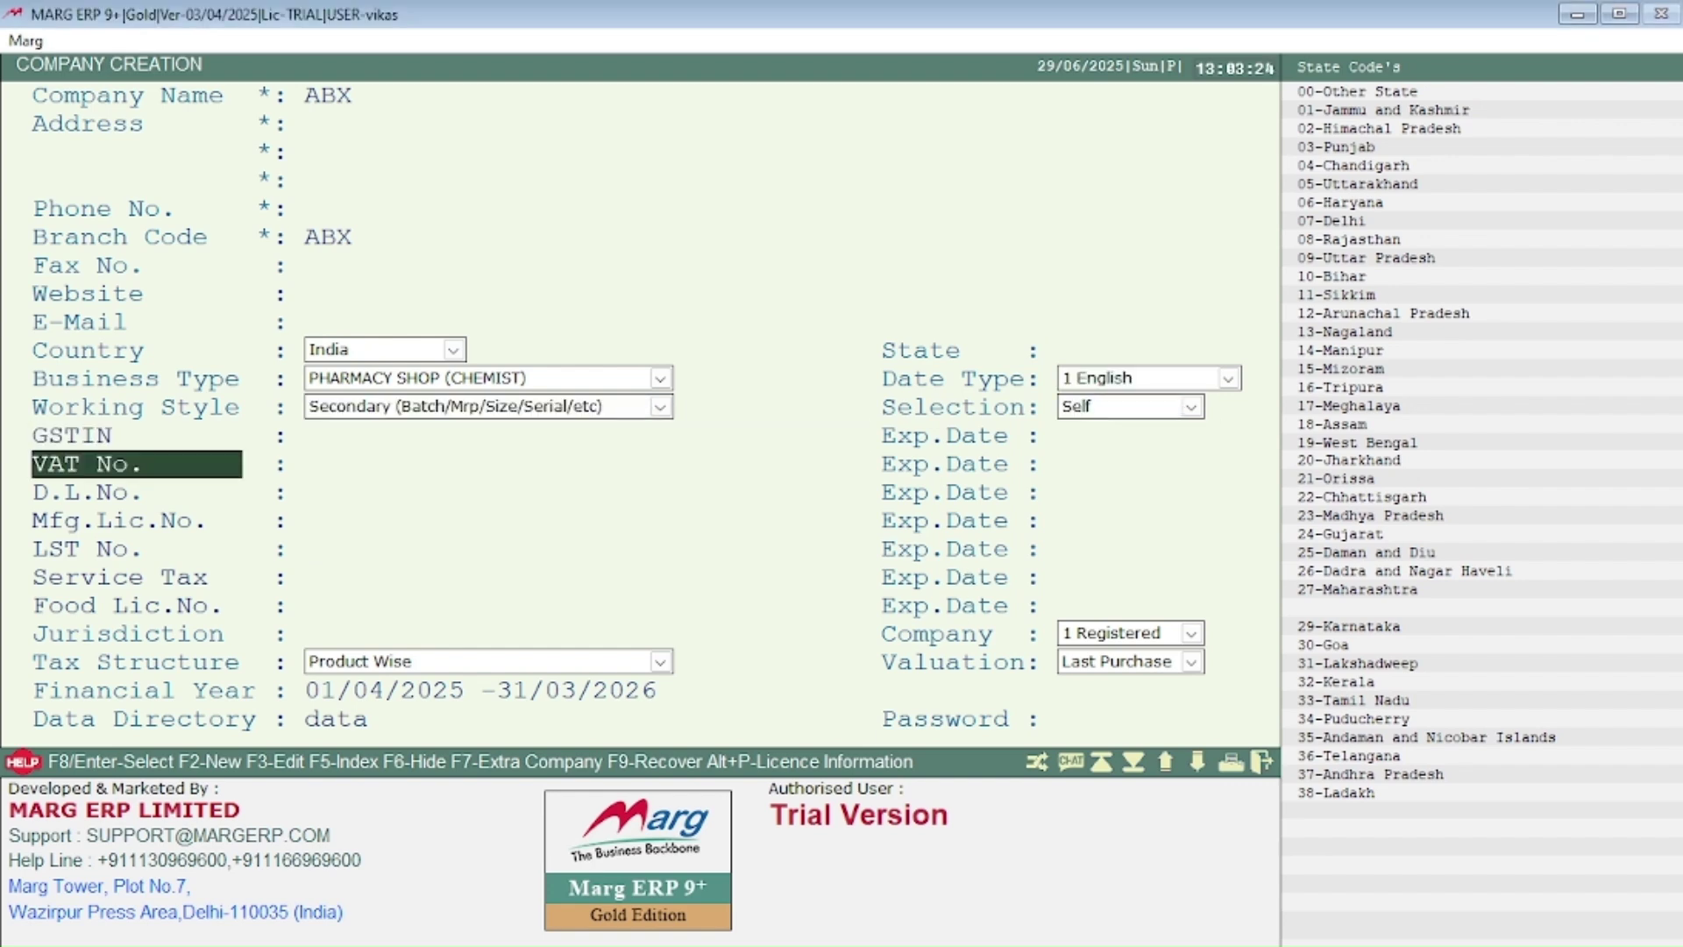
{"action": "key", "text": "Return"}
{"action": "key", "text": "Return"}
{"action": "key", "text": "Return"}
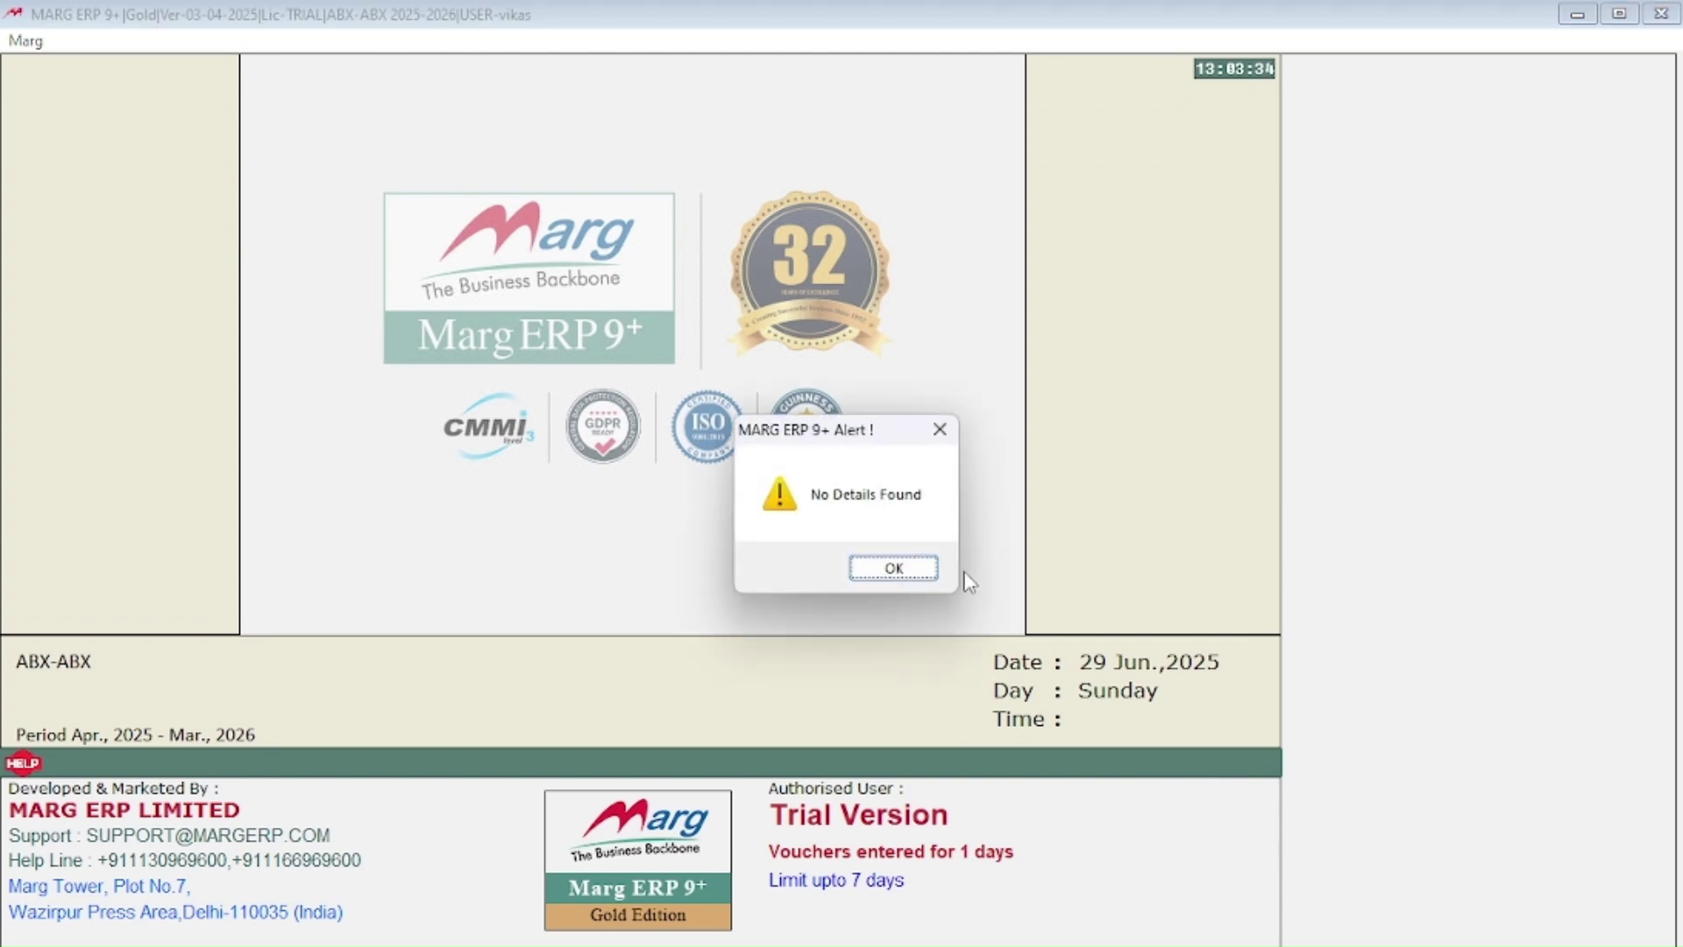
Step: Clear the no-details alert, choose Electronic, and accept the trial refusal of the MARGMART website
{"action": "key", "text": "Return"}
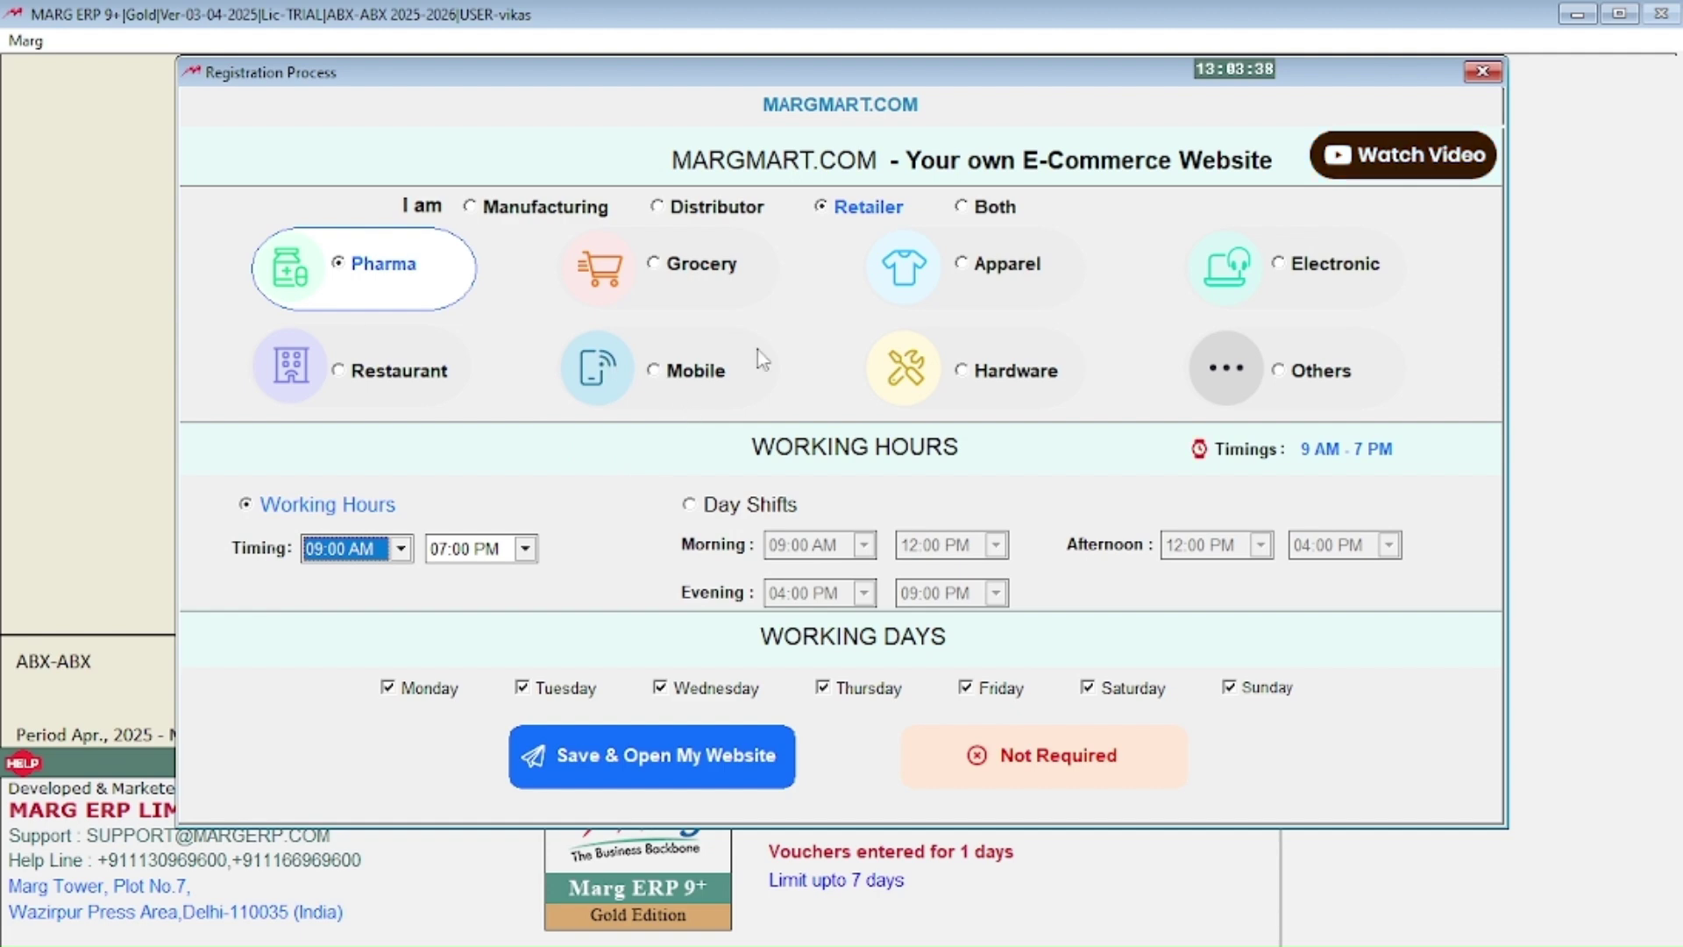
{"action": "left_click", "coordinate": [1297, 272]}
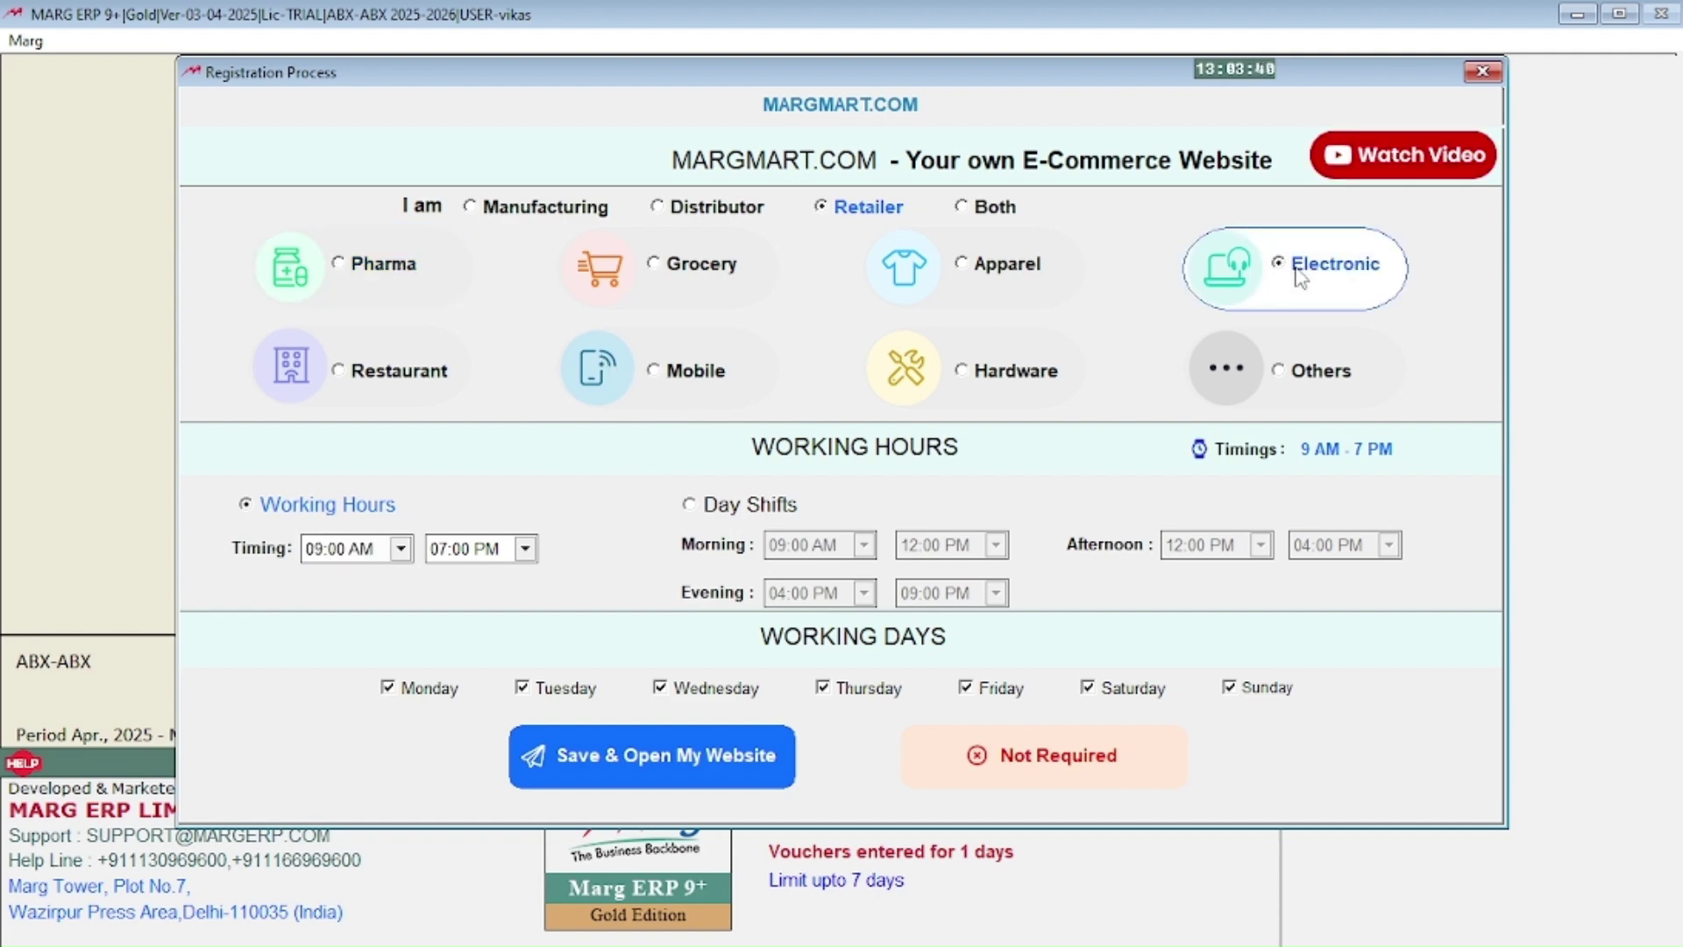
{"action": "left_click", "coordinate": [661, 759]}
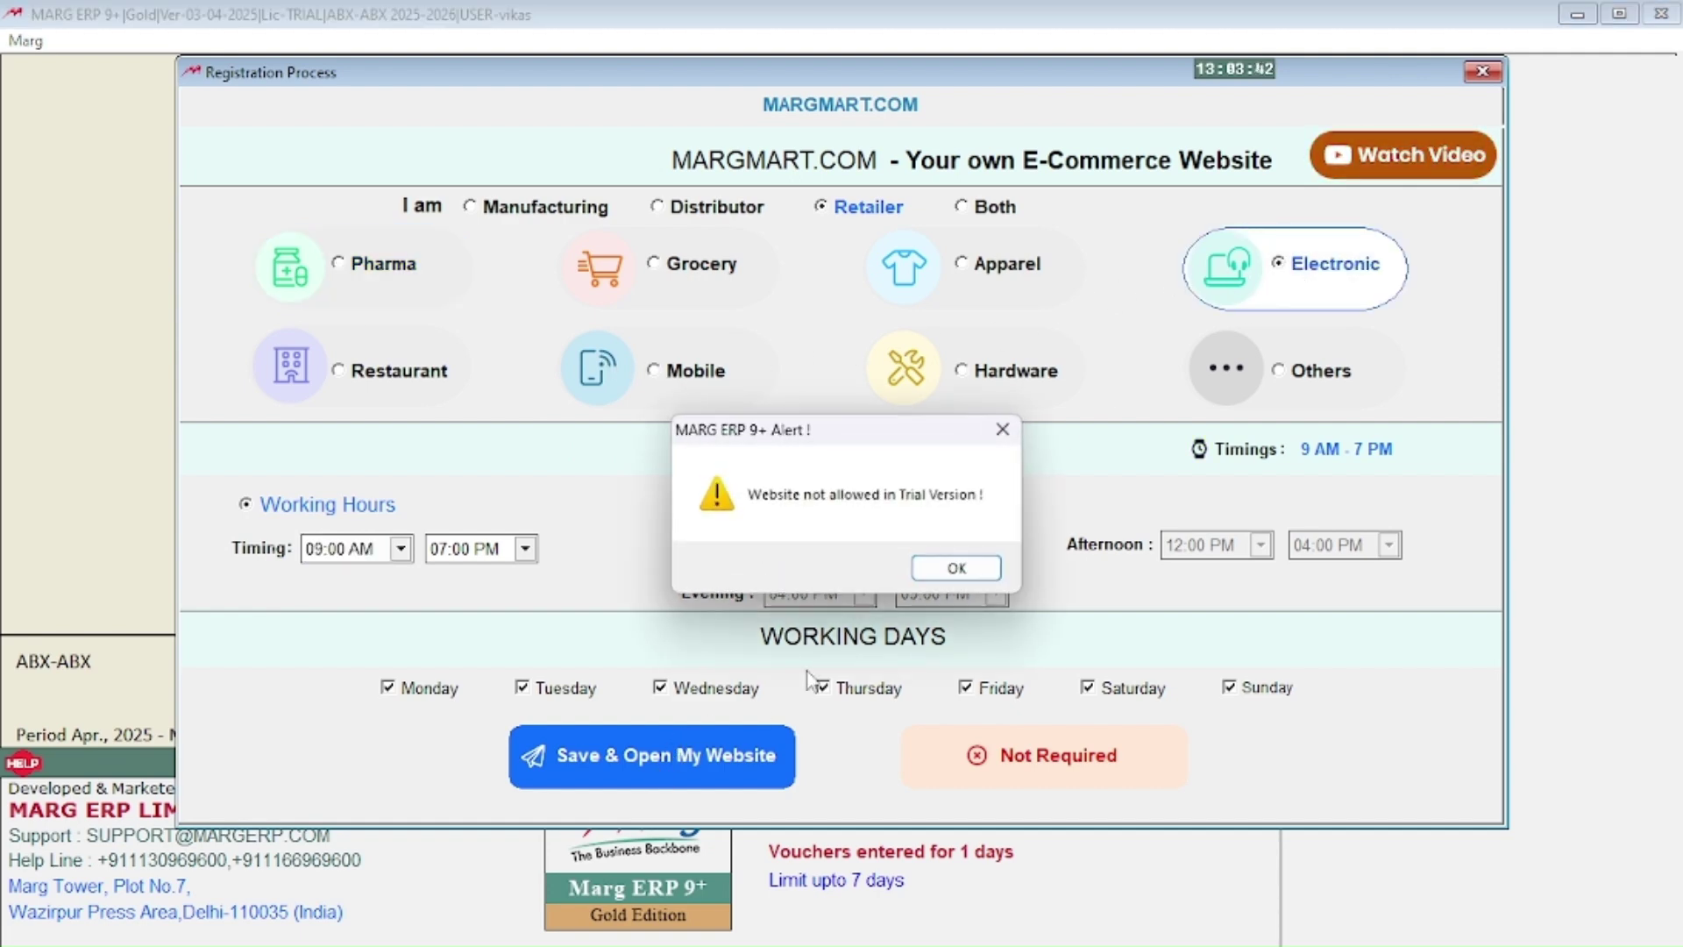
{"action": "left_click", "coordinate": [956, 568]}
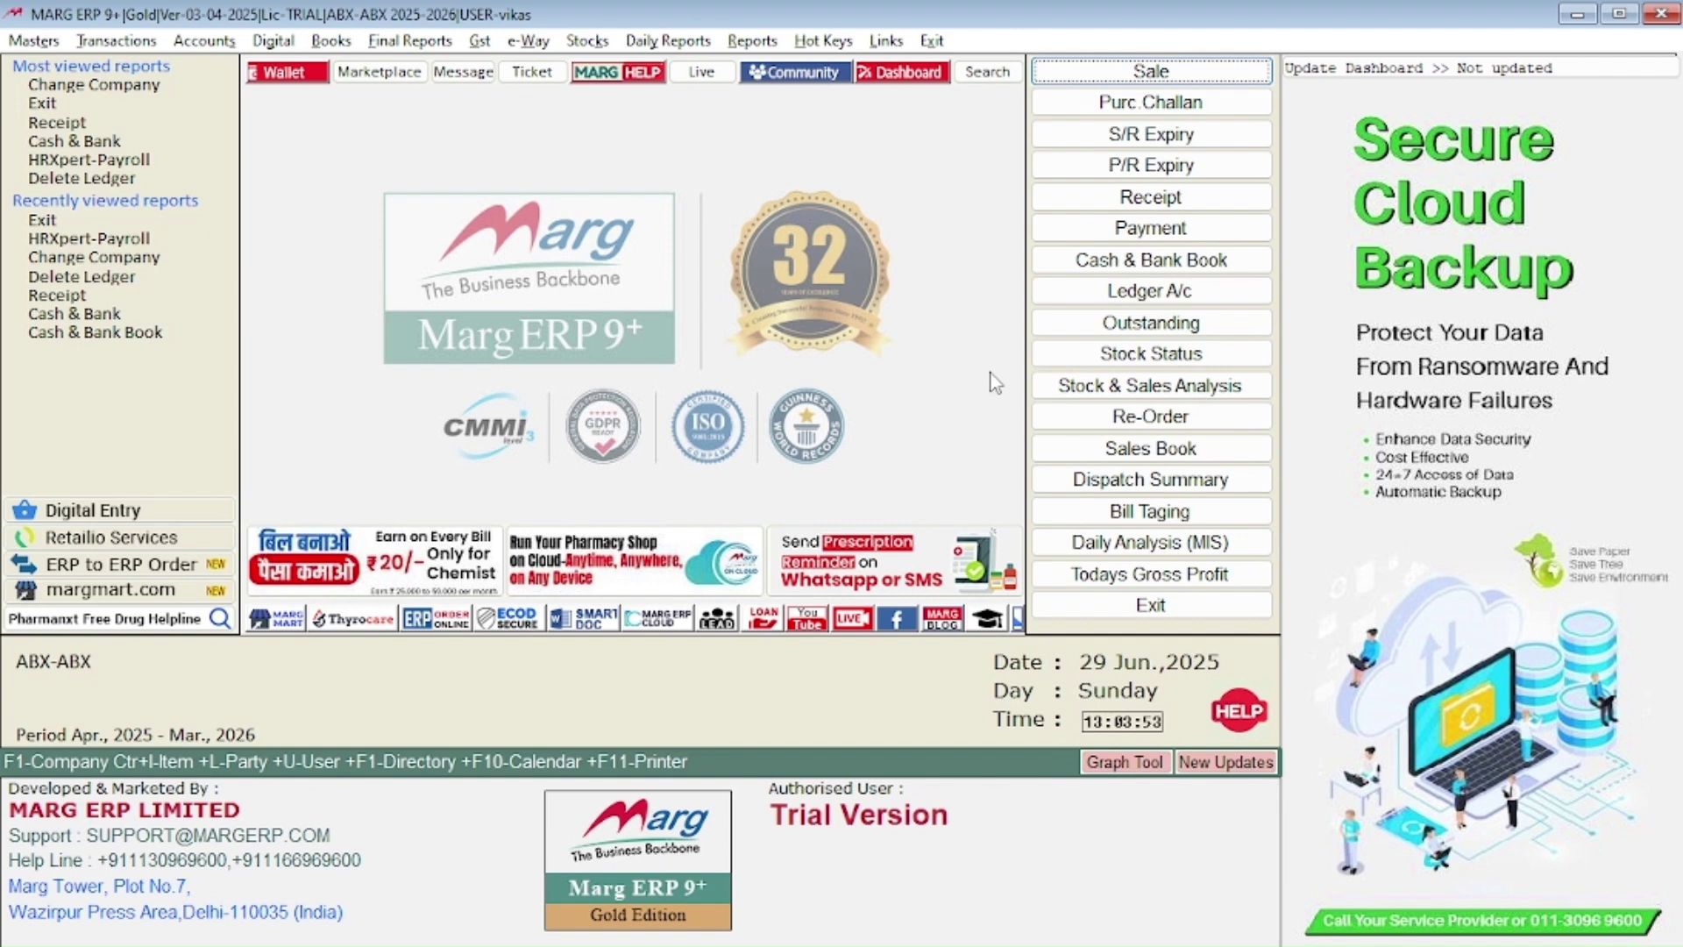
Step: From the F1 company list, choose BACKUP OF FINANCIAL YEAR for INDIA WIZARD
{"action": "key", "text": "F1"}
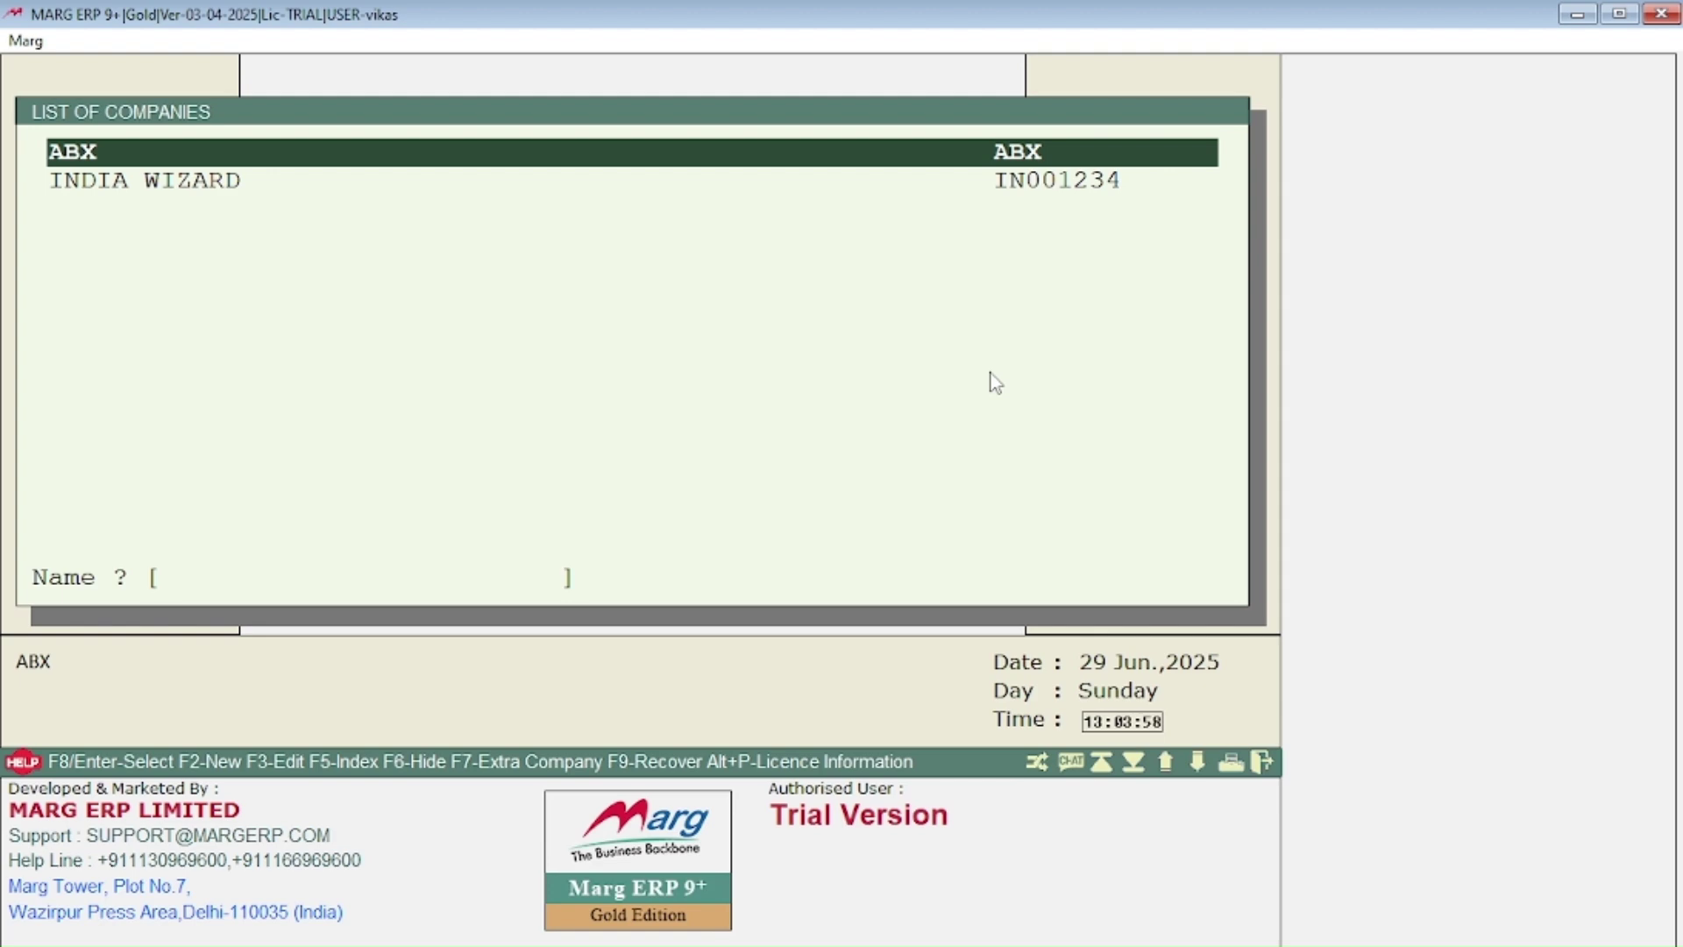
{"action": "key", "text": "Down"}
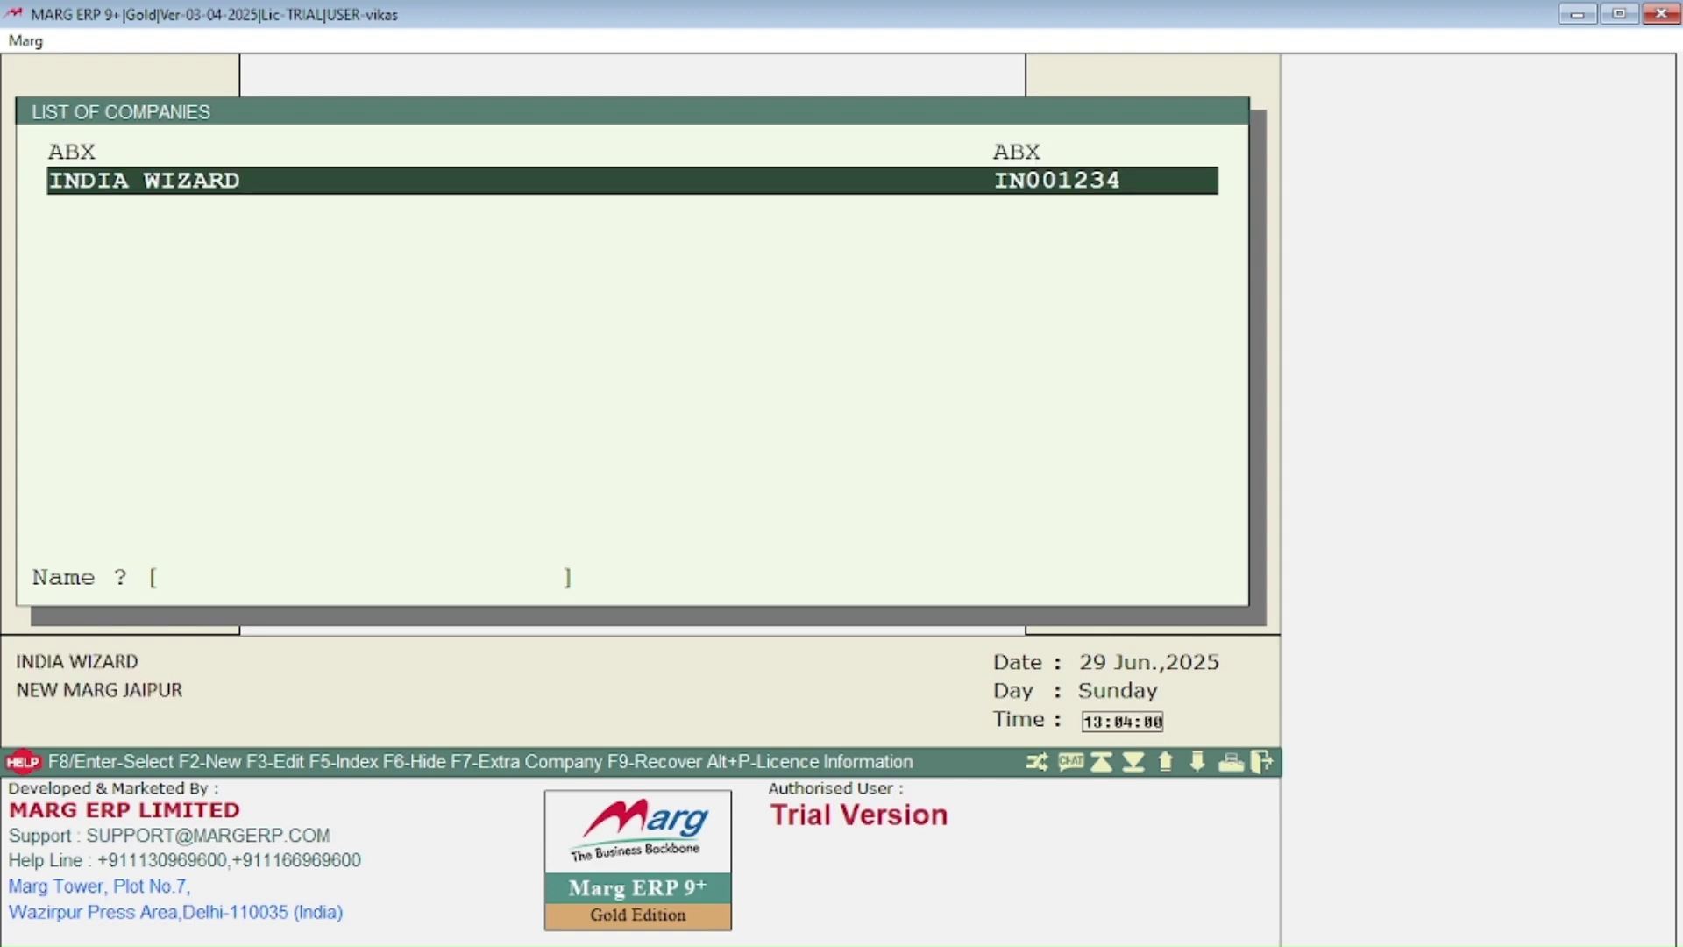
{"action": "key", "text": "Return"}
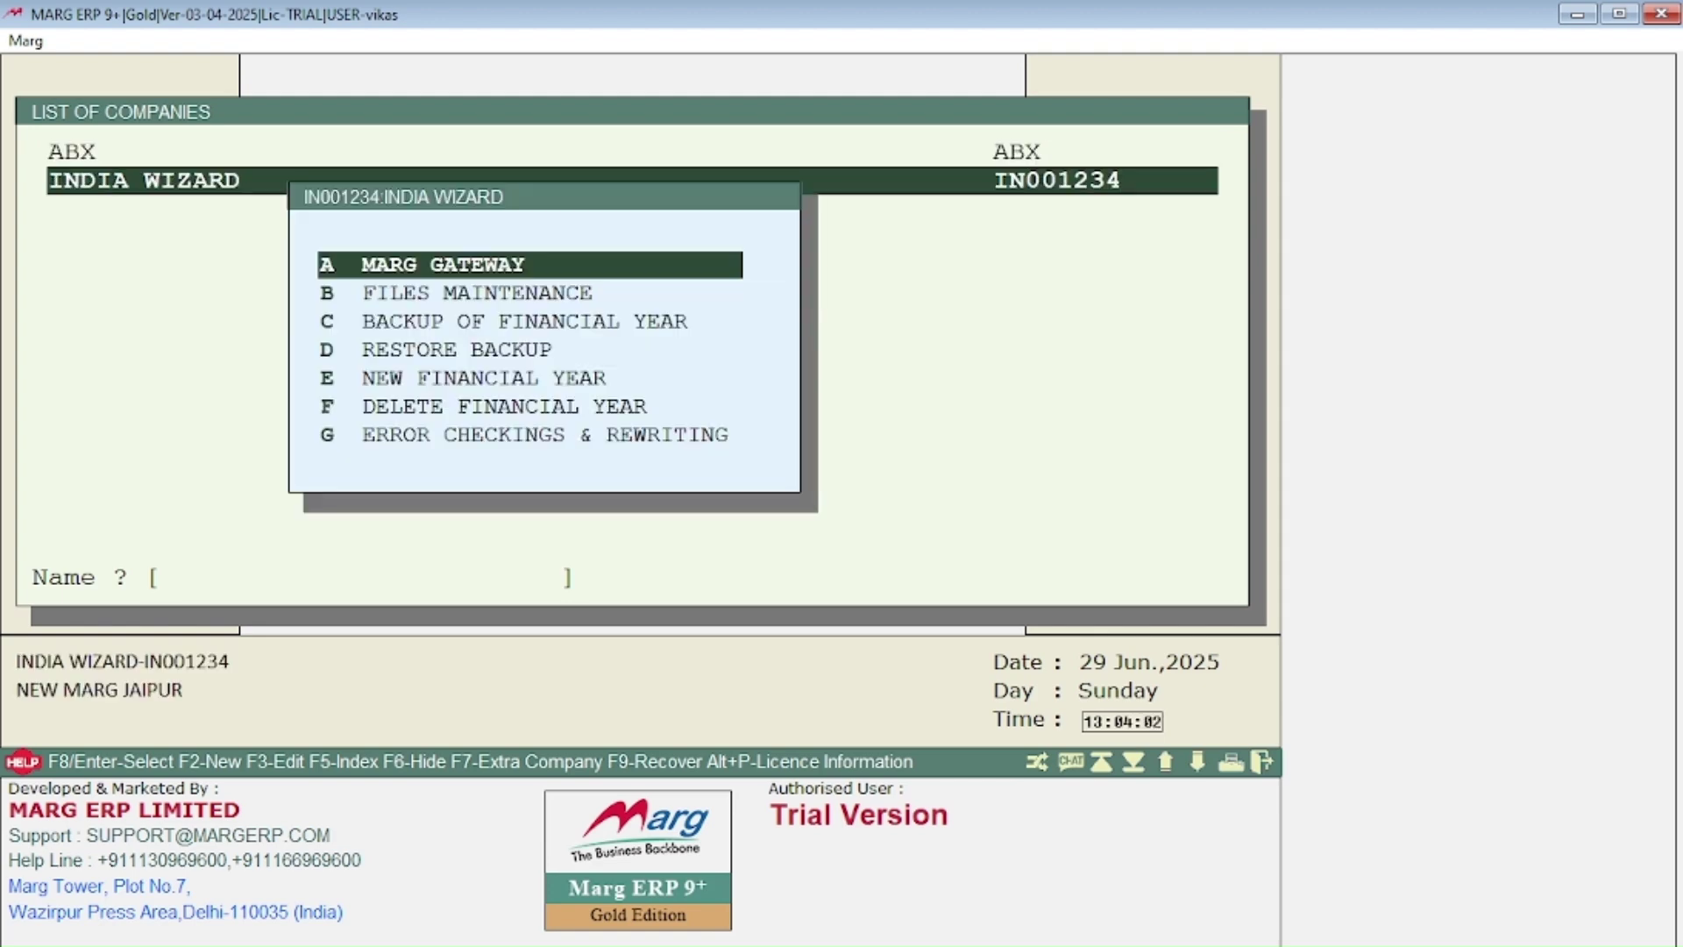
{"action": "key", "text": "Down"}
{"action": "key", "text": "Down"}
{"action": "key", "text": "Down"}
{"action": "key", "text": "Down"}
{"action": "key", "text": "Down"}
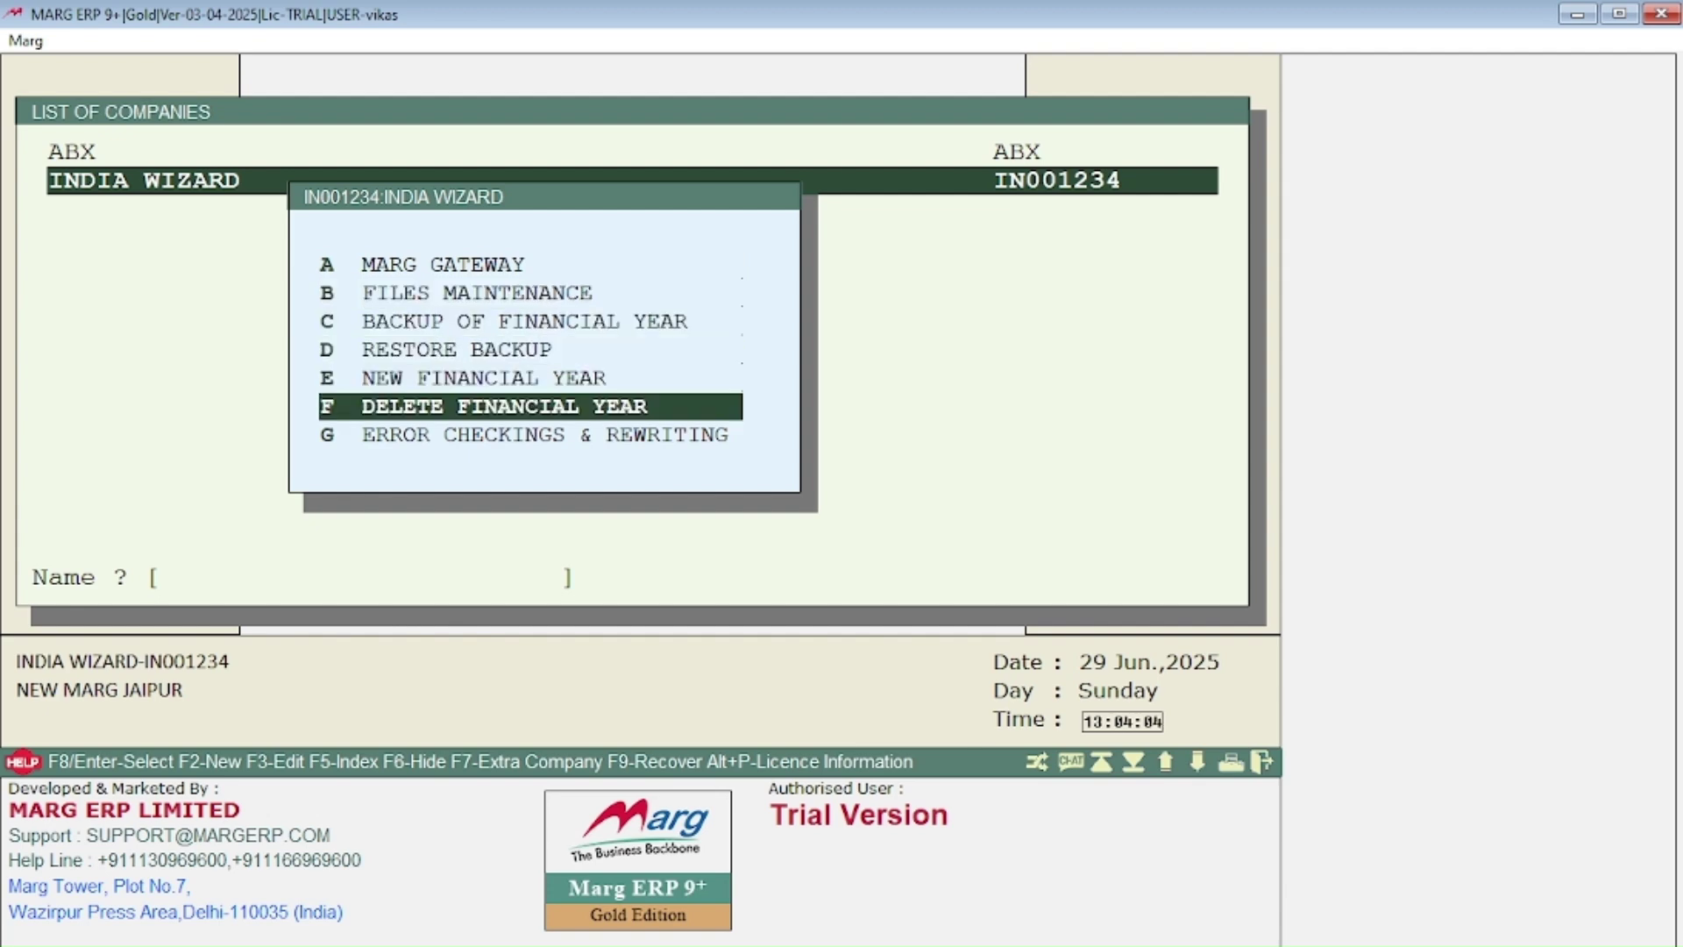
{"action": "key", "text": "Up"}
{"action": "key", "text": "Up"}
{"action": "key", "text": "Up"}
{"action": "key", "text": "Up"}
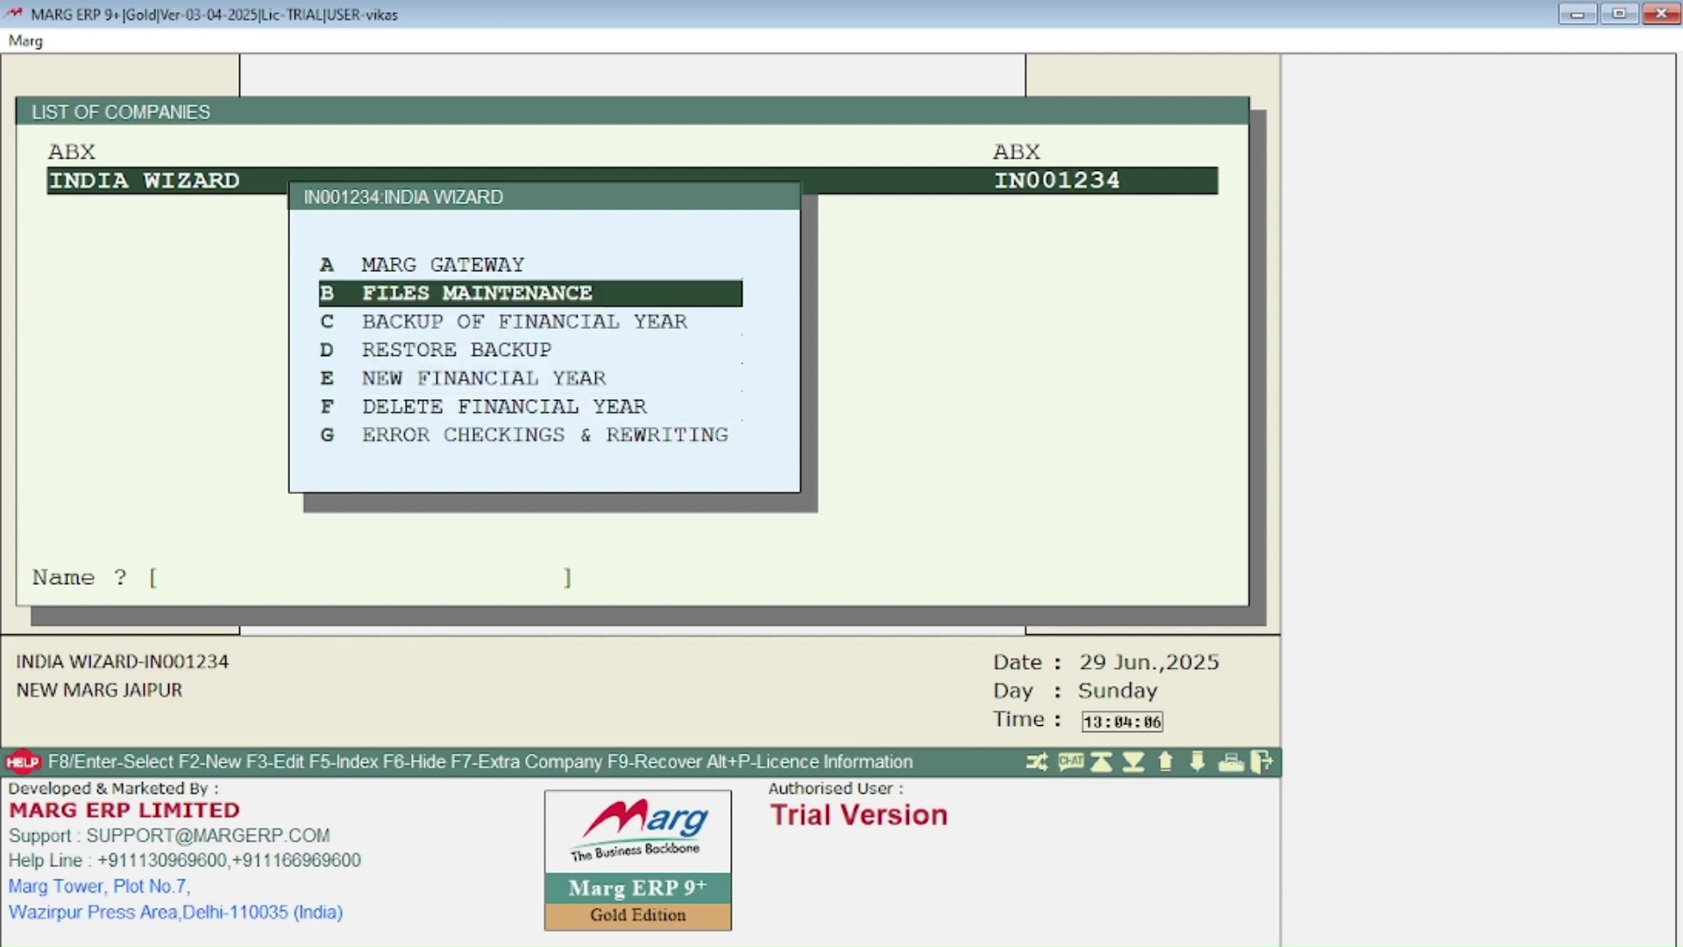
{"action": "key", "text": "Down"}
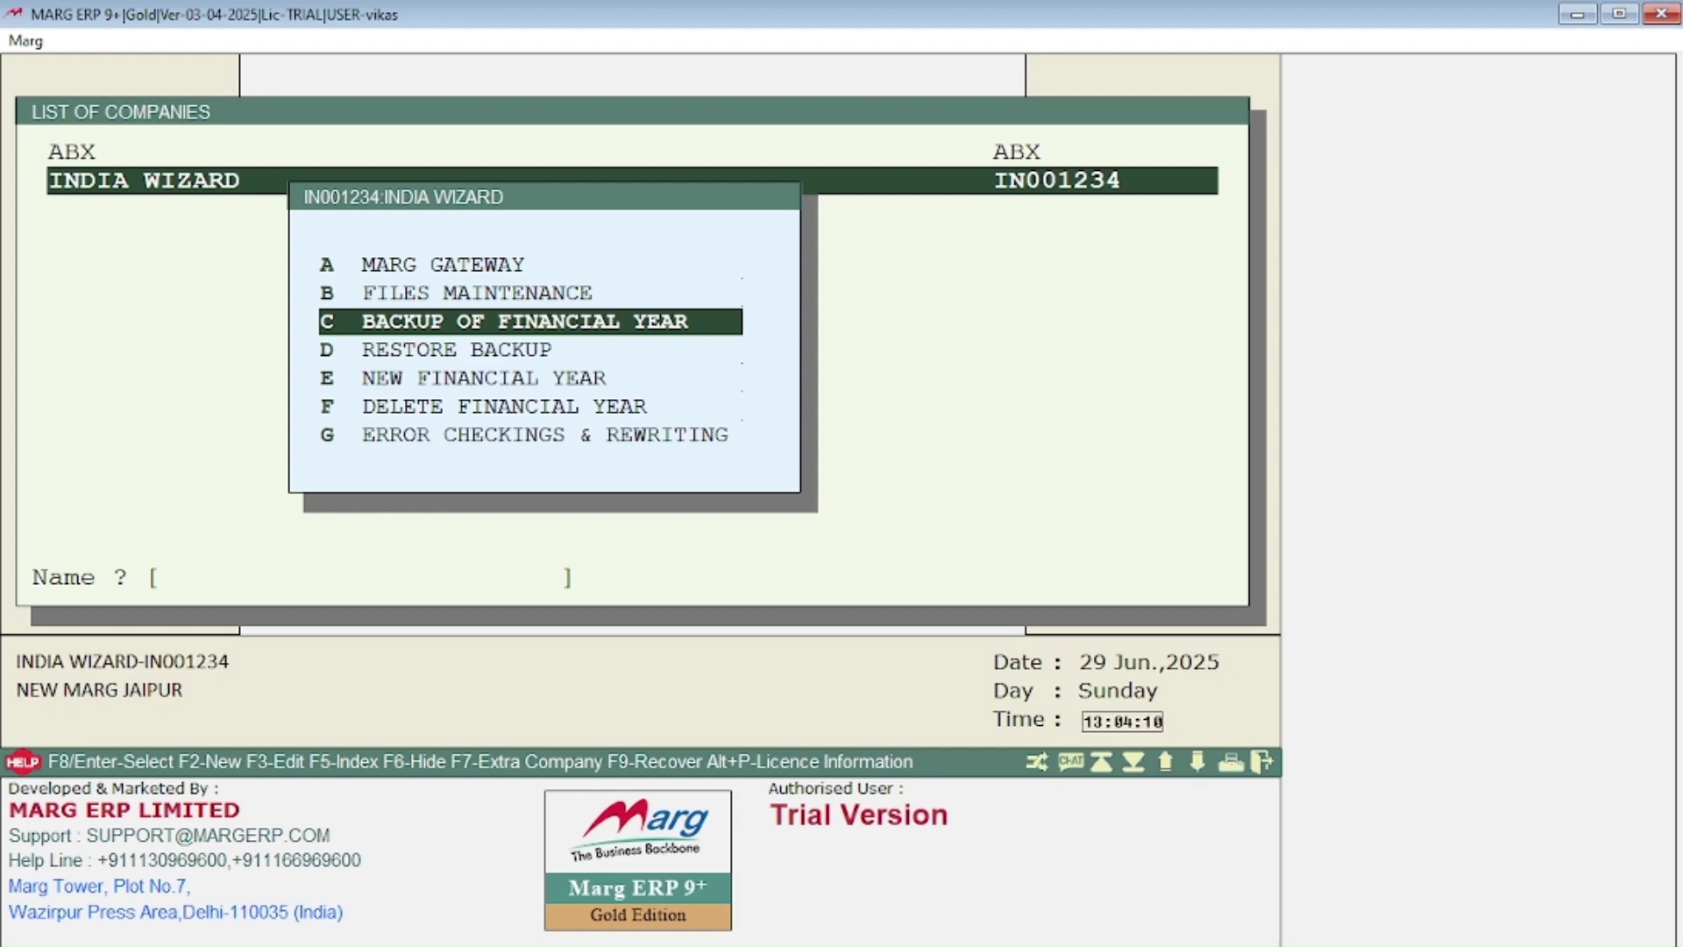
{"action": "key", "text": "Return"}
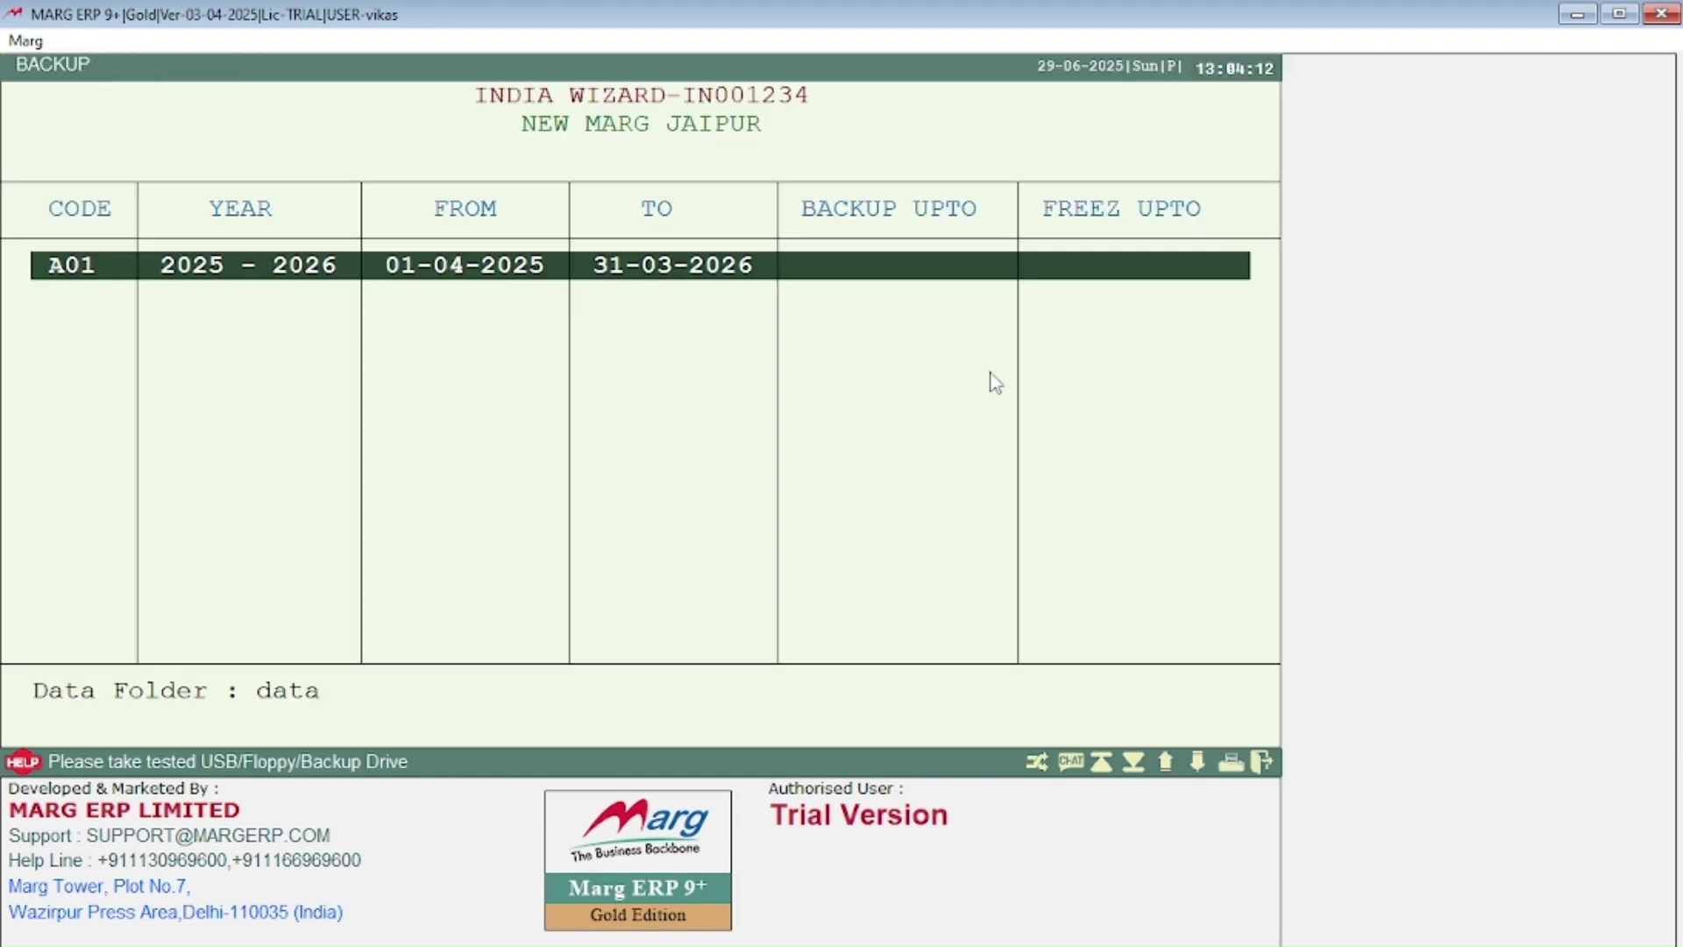
Step: Start the backup of financial year A01, 01-04-2025 to 31-03-2026
{"action": "key", "text": "Return"}
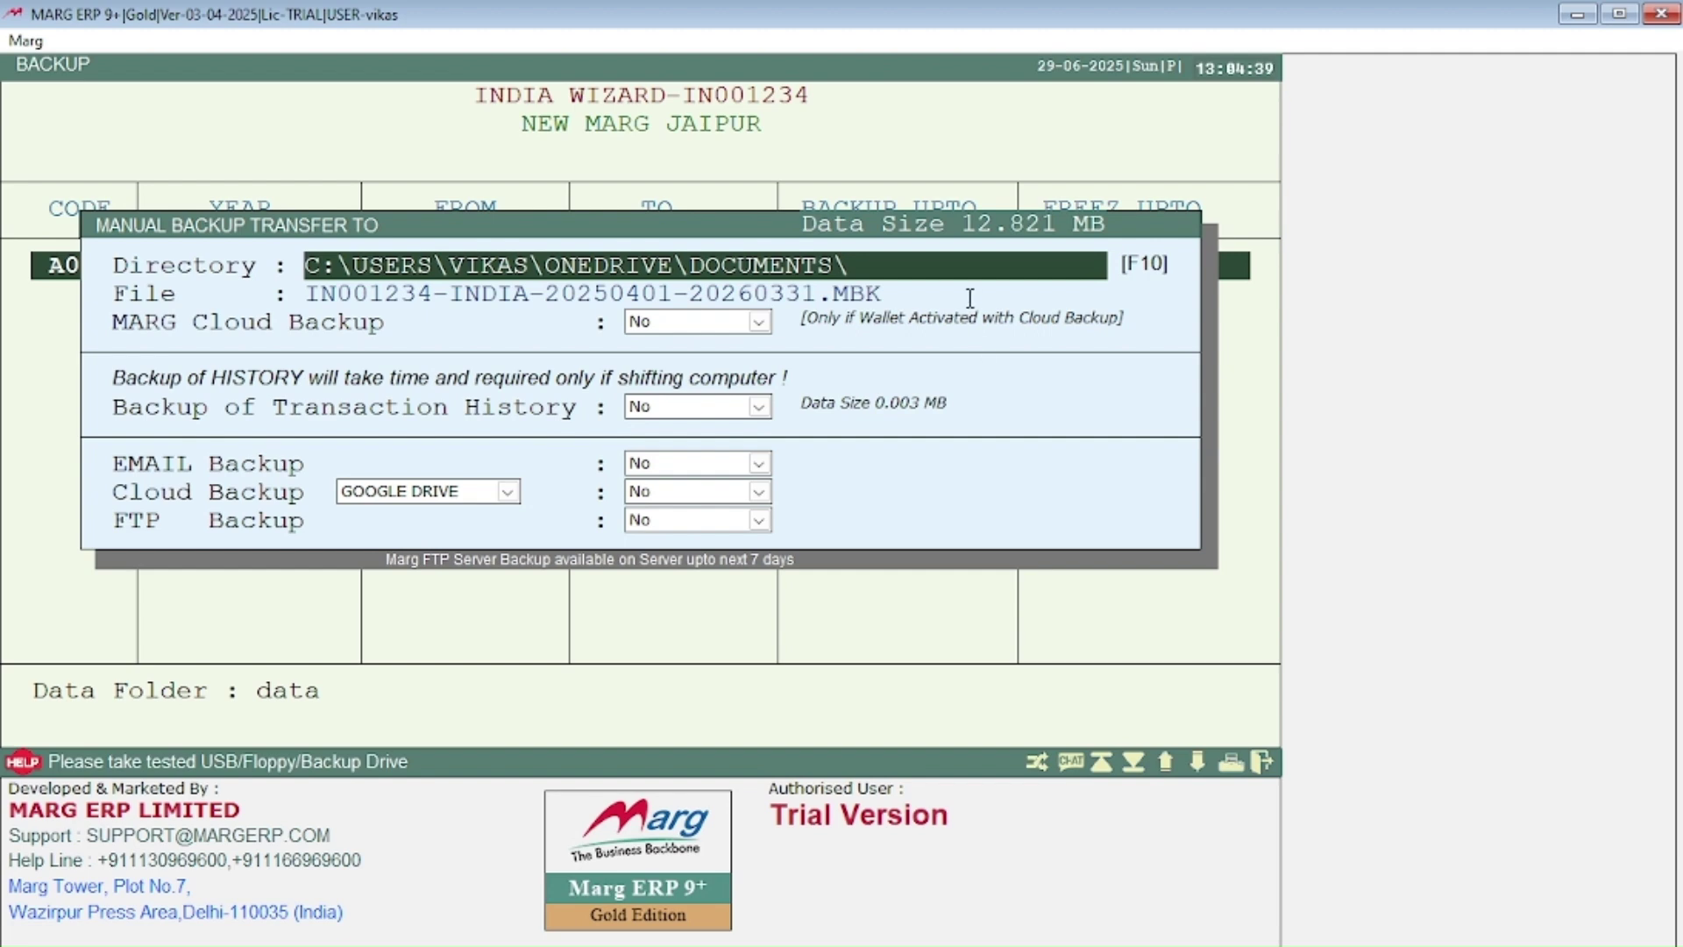
Step: Change the backup directory to a MARG folder in the user's home folder, keeping the default file name
{"action": "left_click", "coordinate": [935, 282]}
{"action": "left_click", "coordinate": [918, 269]}
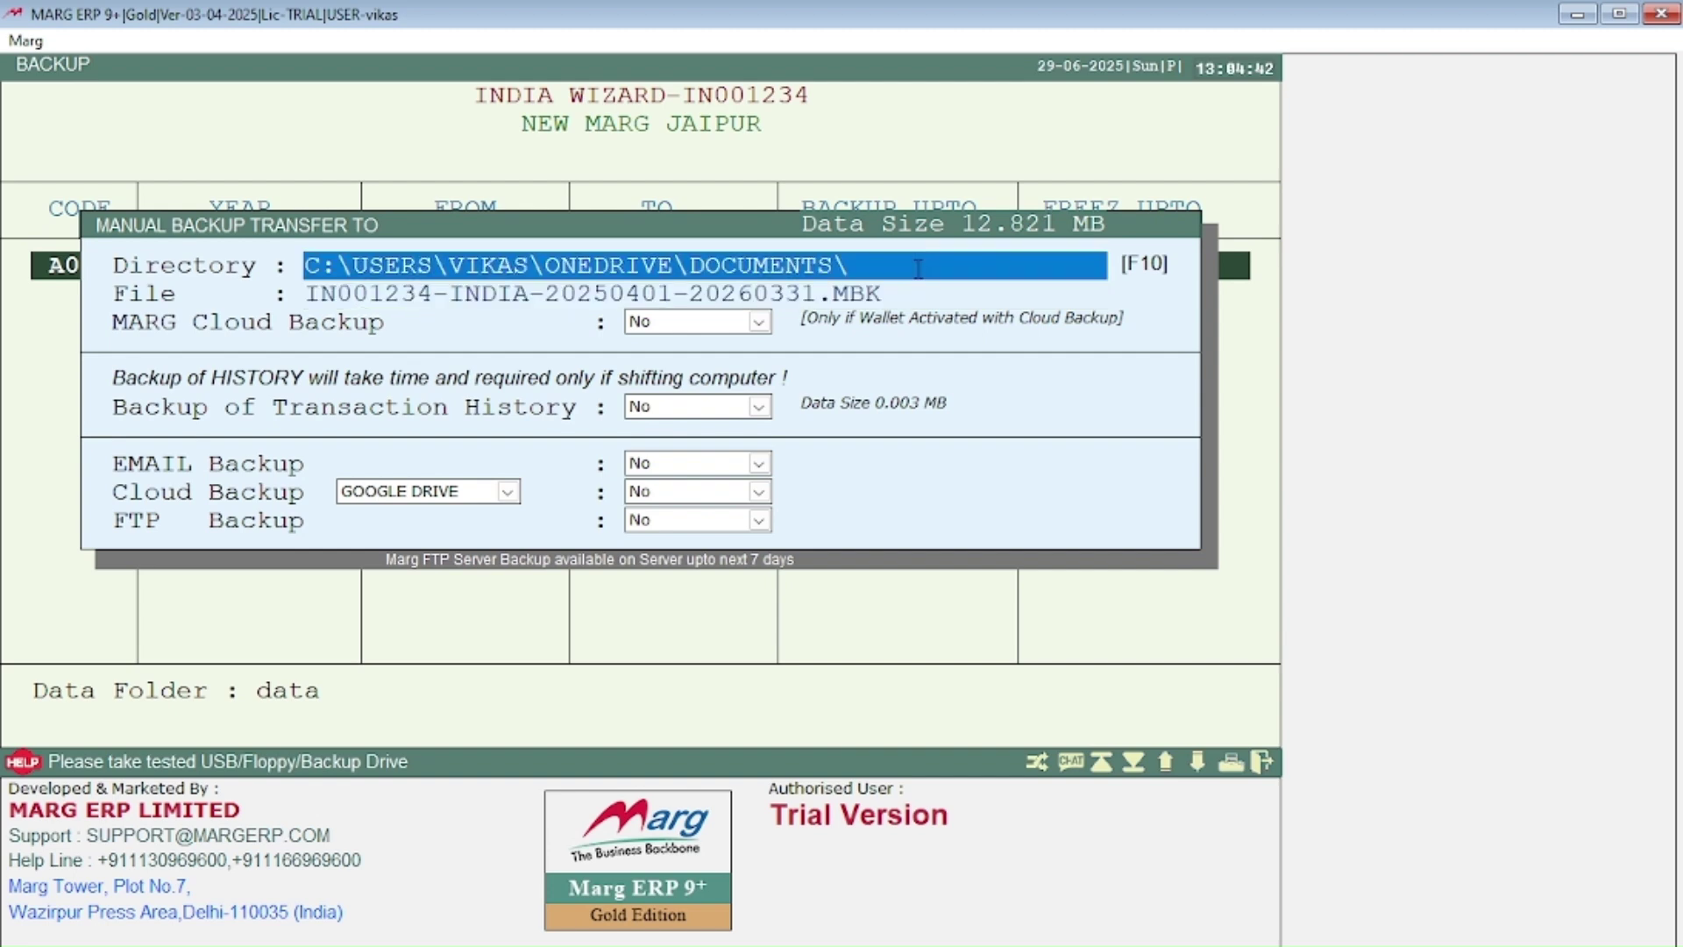
{"action": "left_click", "coordinate": [939, 263]}
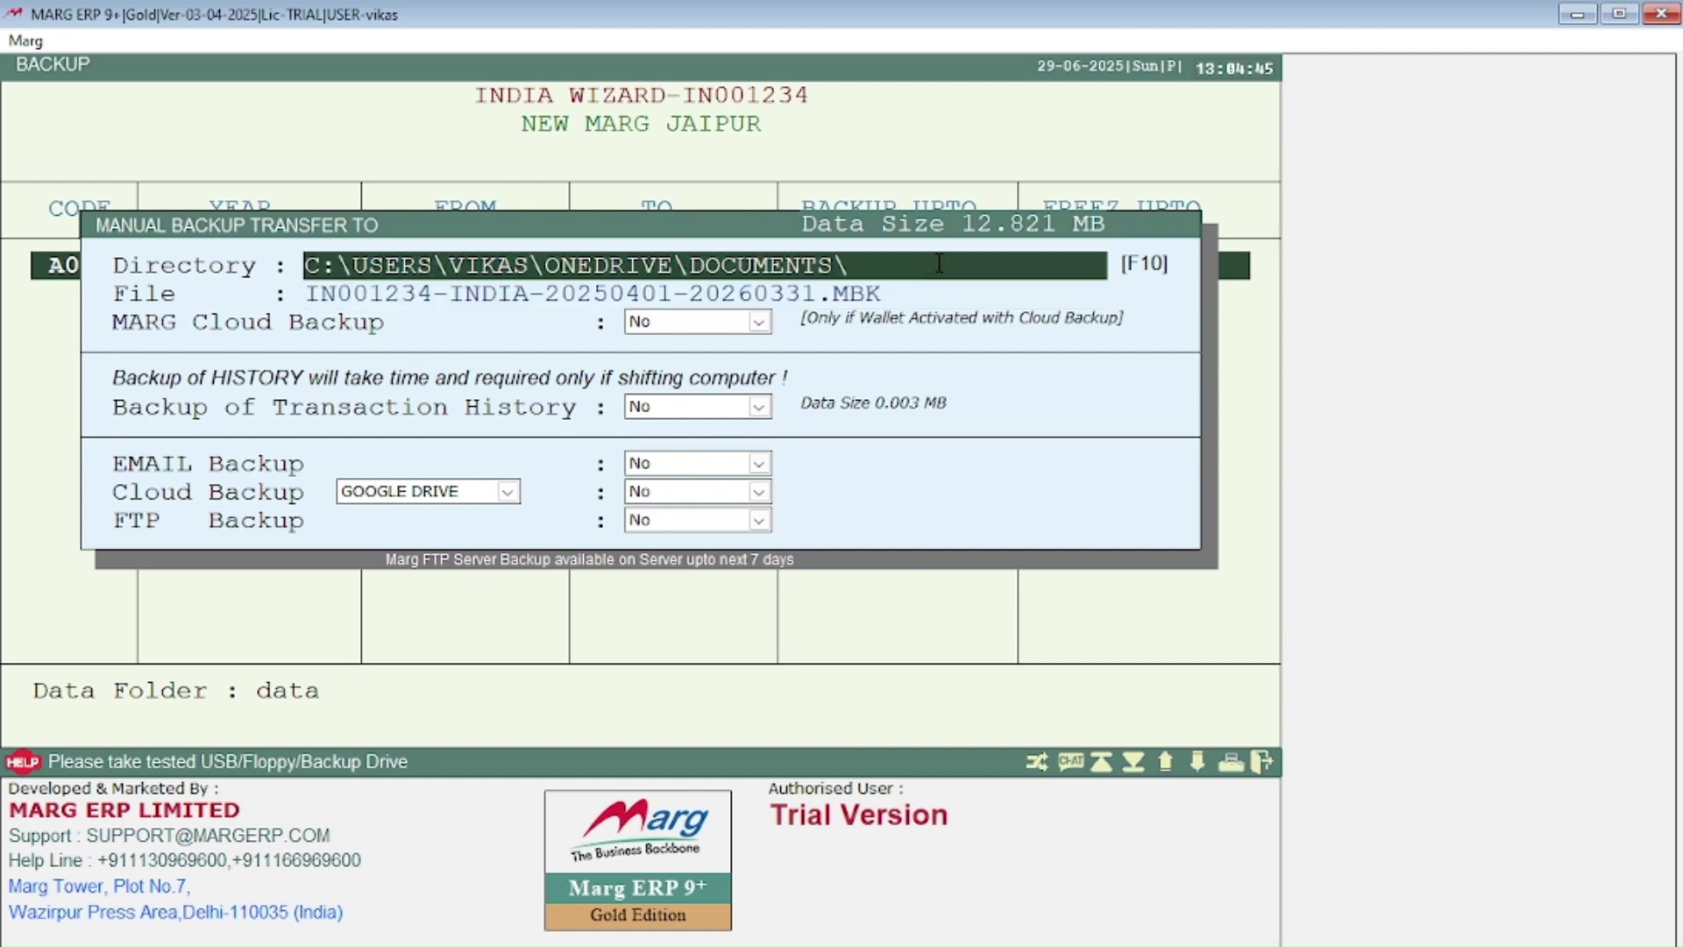
{"action": "key", "text": "BackSpace"}
{"action": "key", "text": "BackSpace"}
{"action": "key", "text": "BackSpace"}
{"action": "key", "text": "BackSpace"}
{"action": "key", "text": "BackSpace"}
{"action": "key", "text": "BackSpace"}
{"action": "key", "text": "BackSpace"}
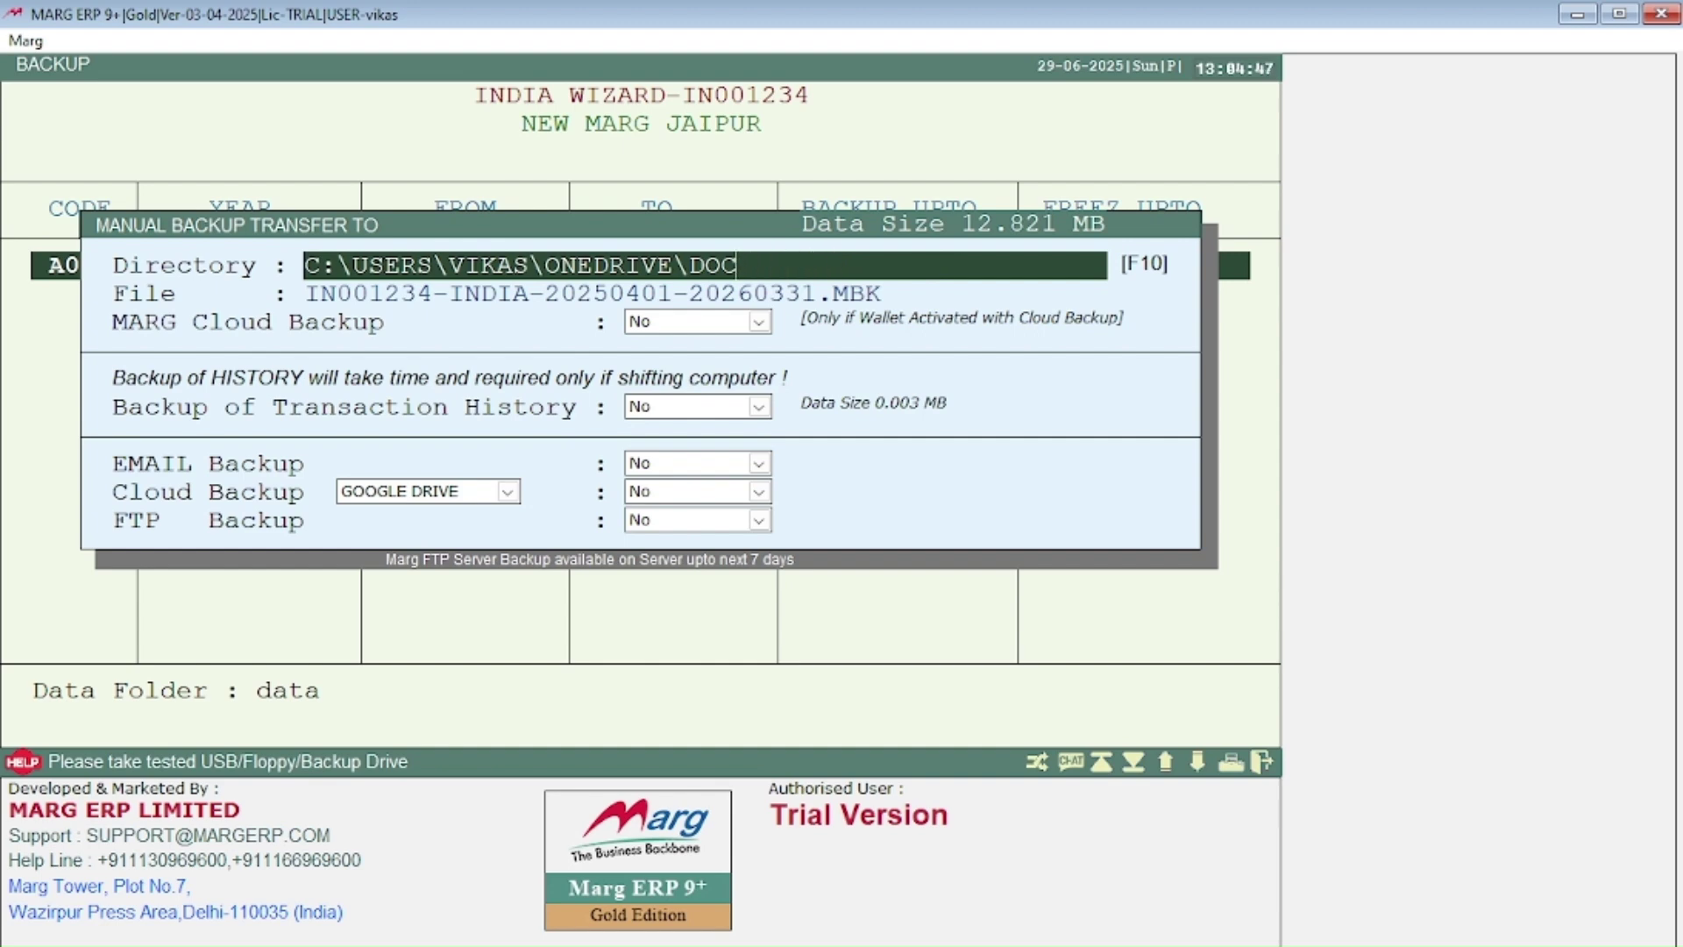
{"action": "key", "text": "BackSpace"}
{"action": "key", "text": "BackSpace"}
{"action": "key", "text": "BackSpace"}
{"action": "key", "text": "BackSpace"}
{"action": "key", "text": "BackSpace"}
{"action": "key", "text": "BackSpace"}
{"action": "key", "text": "BackSpace"}
{"action": "key", "text": "BackSpace"}
{"action": "key", "text": "BackSpace"}
{"action": "key", "text": "BackSpace"}
{"action": "key", "text": "BackSpace"}
{"action": "key", "text": "BackSpace"}
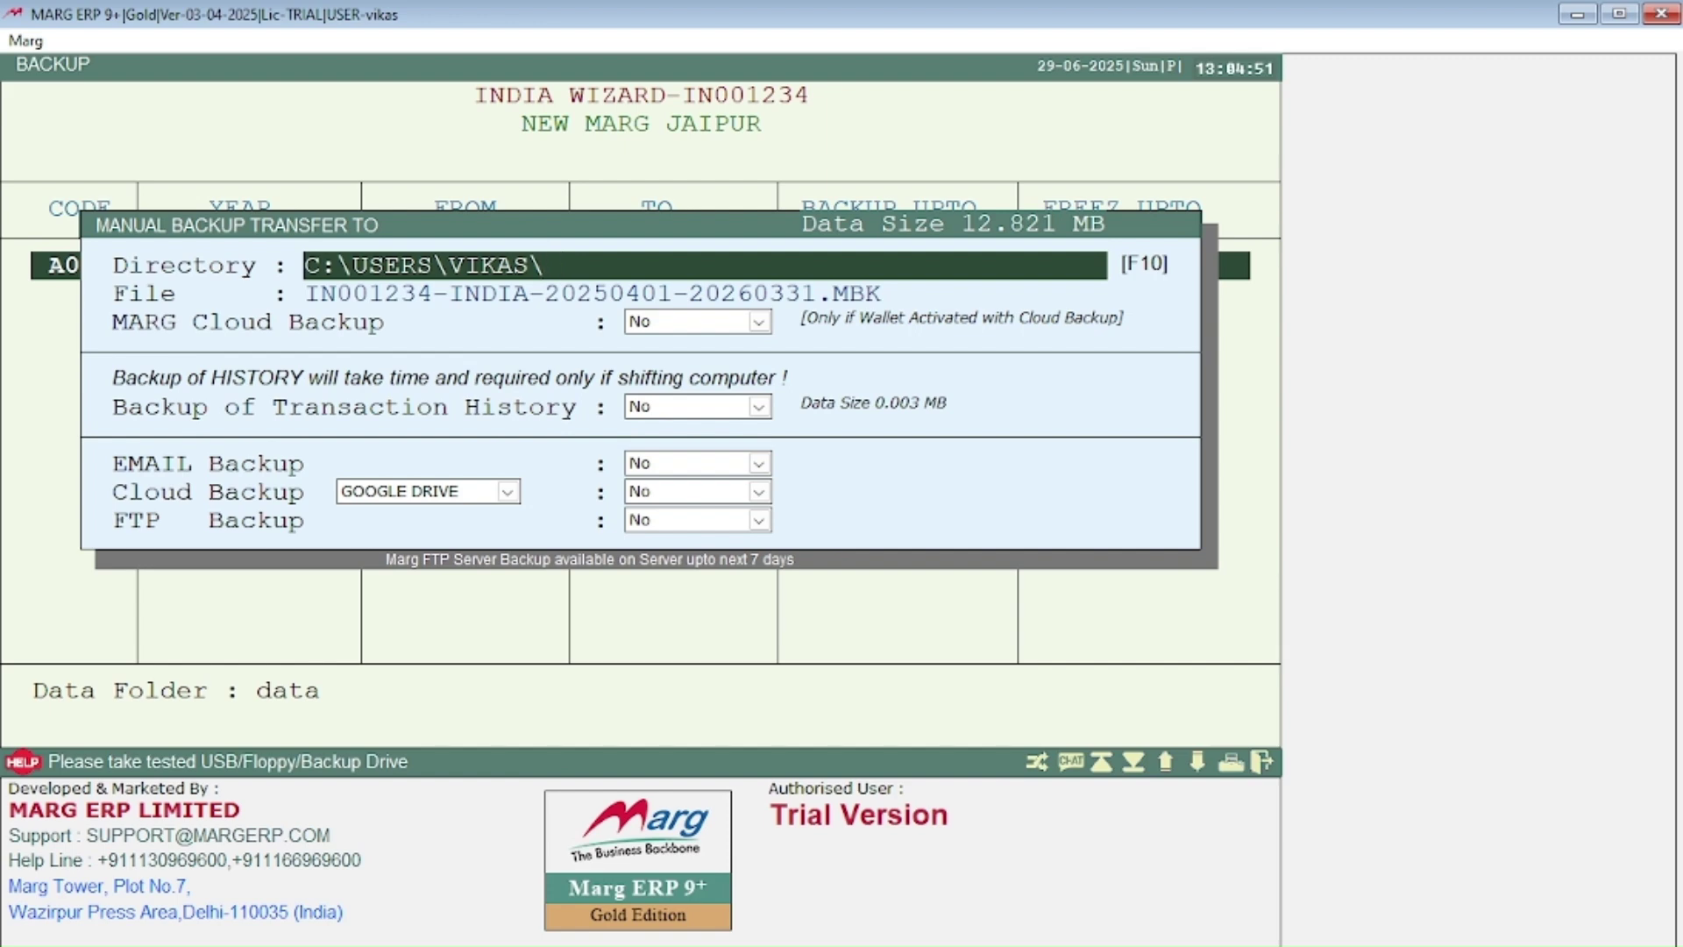
{"action": "type", "text": "MARG"}
{"action": "key", "text": "Return"}
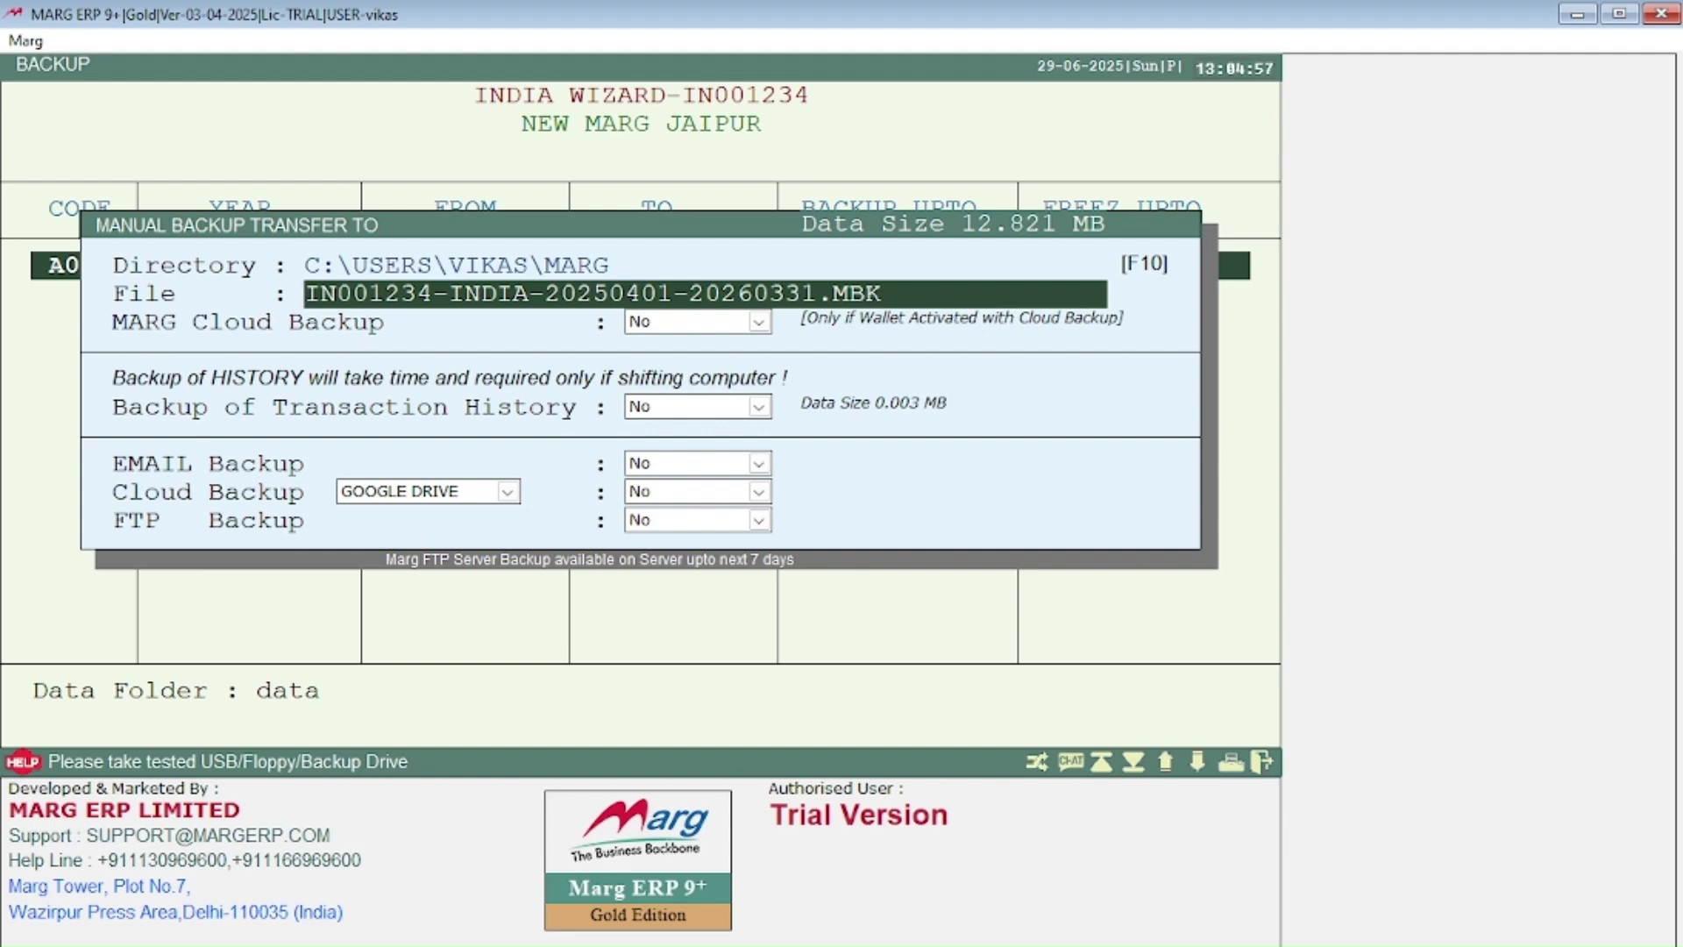
{"action": "key", "text": "Return"}
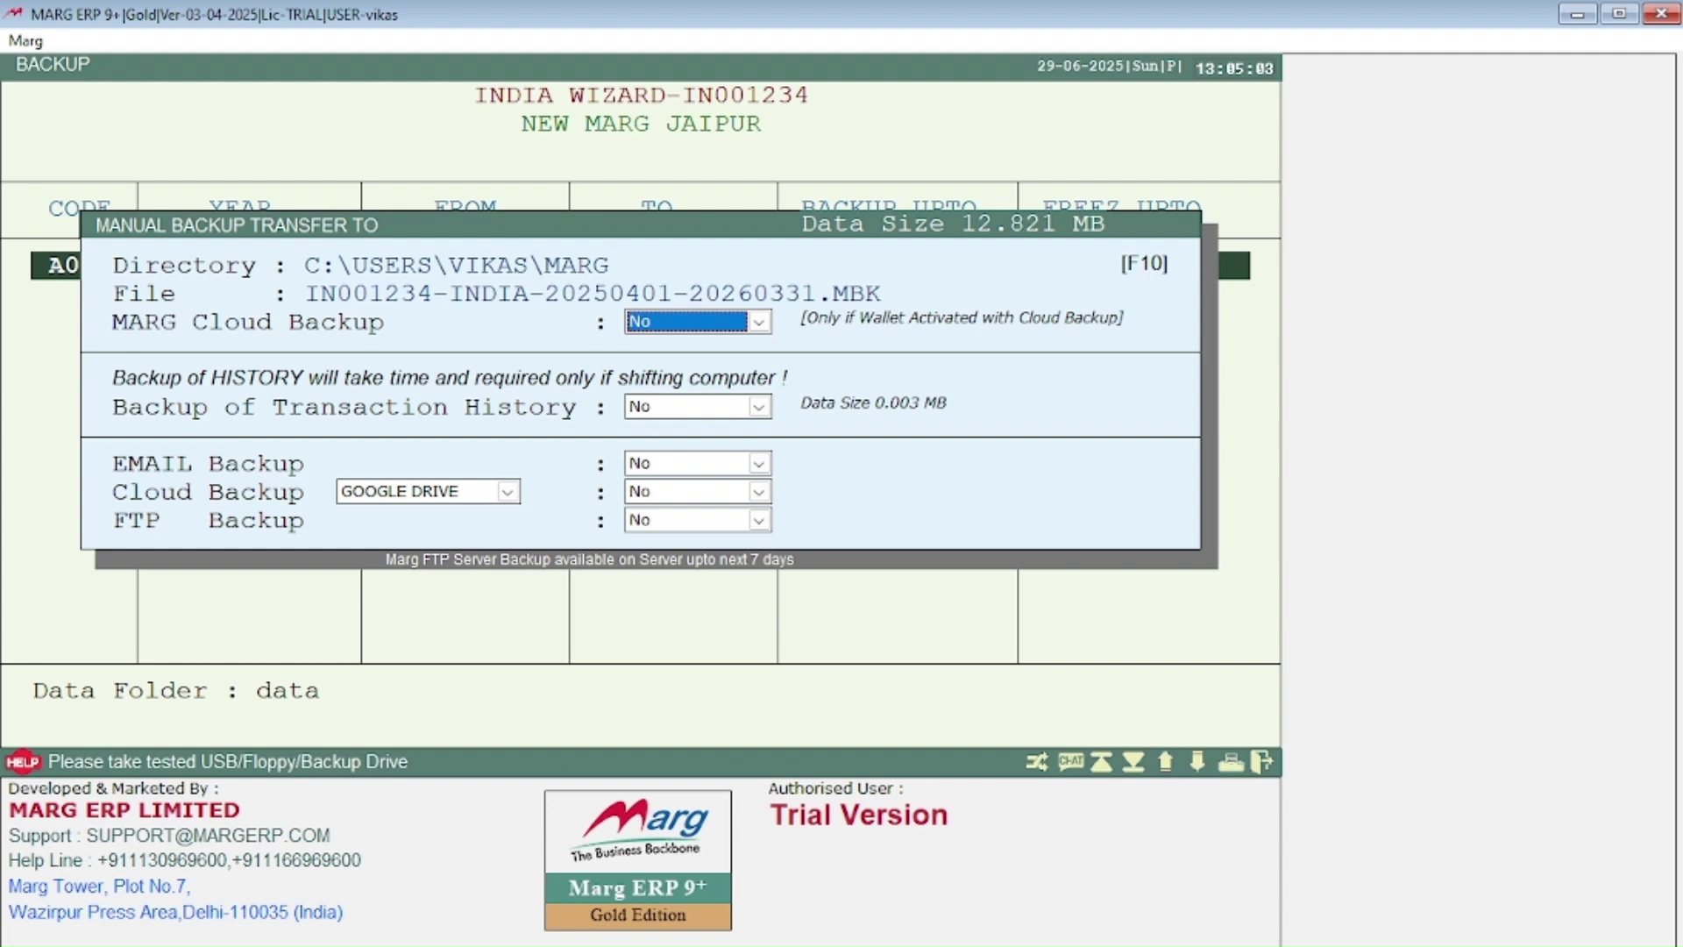
Step: Include transaction history and email backup, leave cloud backup off, run the transfer, then exit
{"action": "key", "text": "Return"}
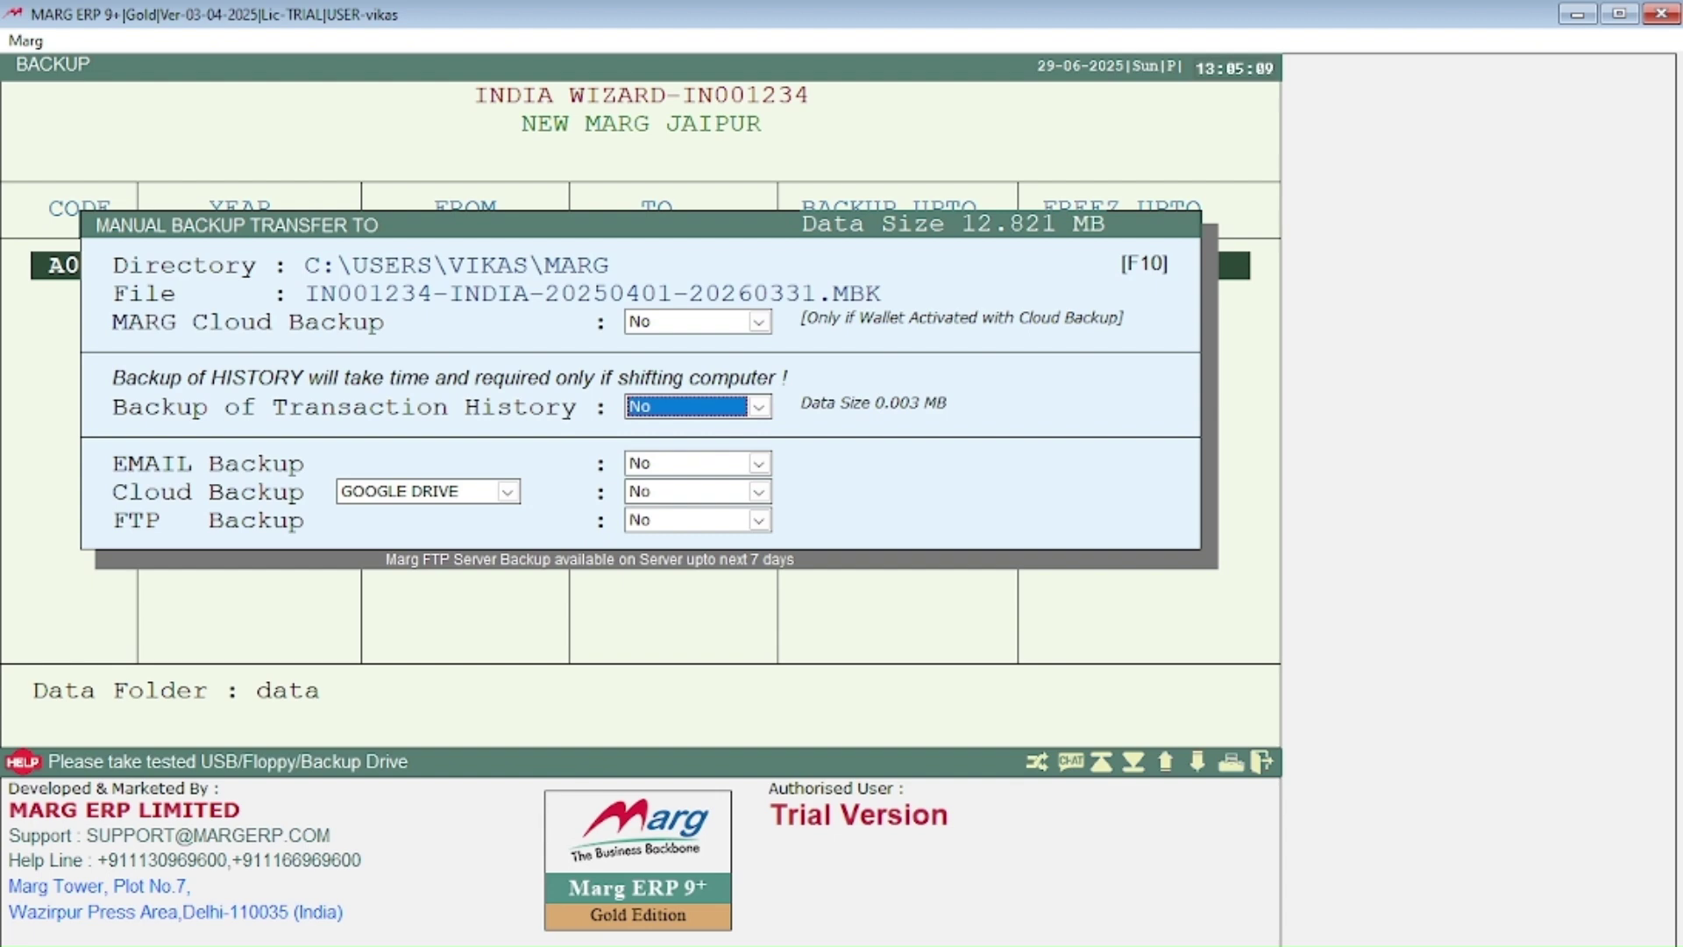
{"action": "key", "text": "y"}
{"action": "key", "text": "Return"}
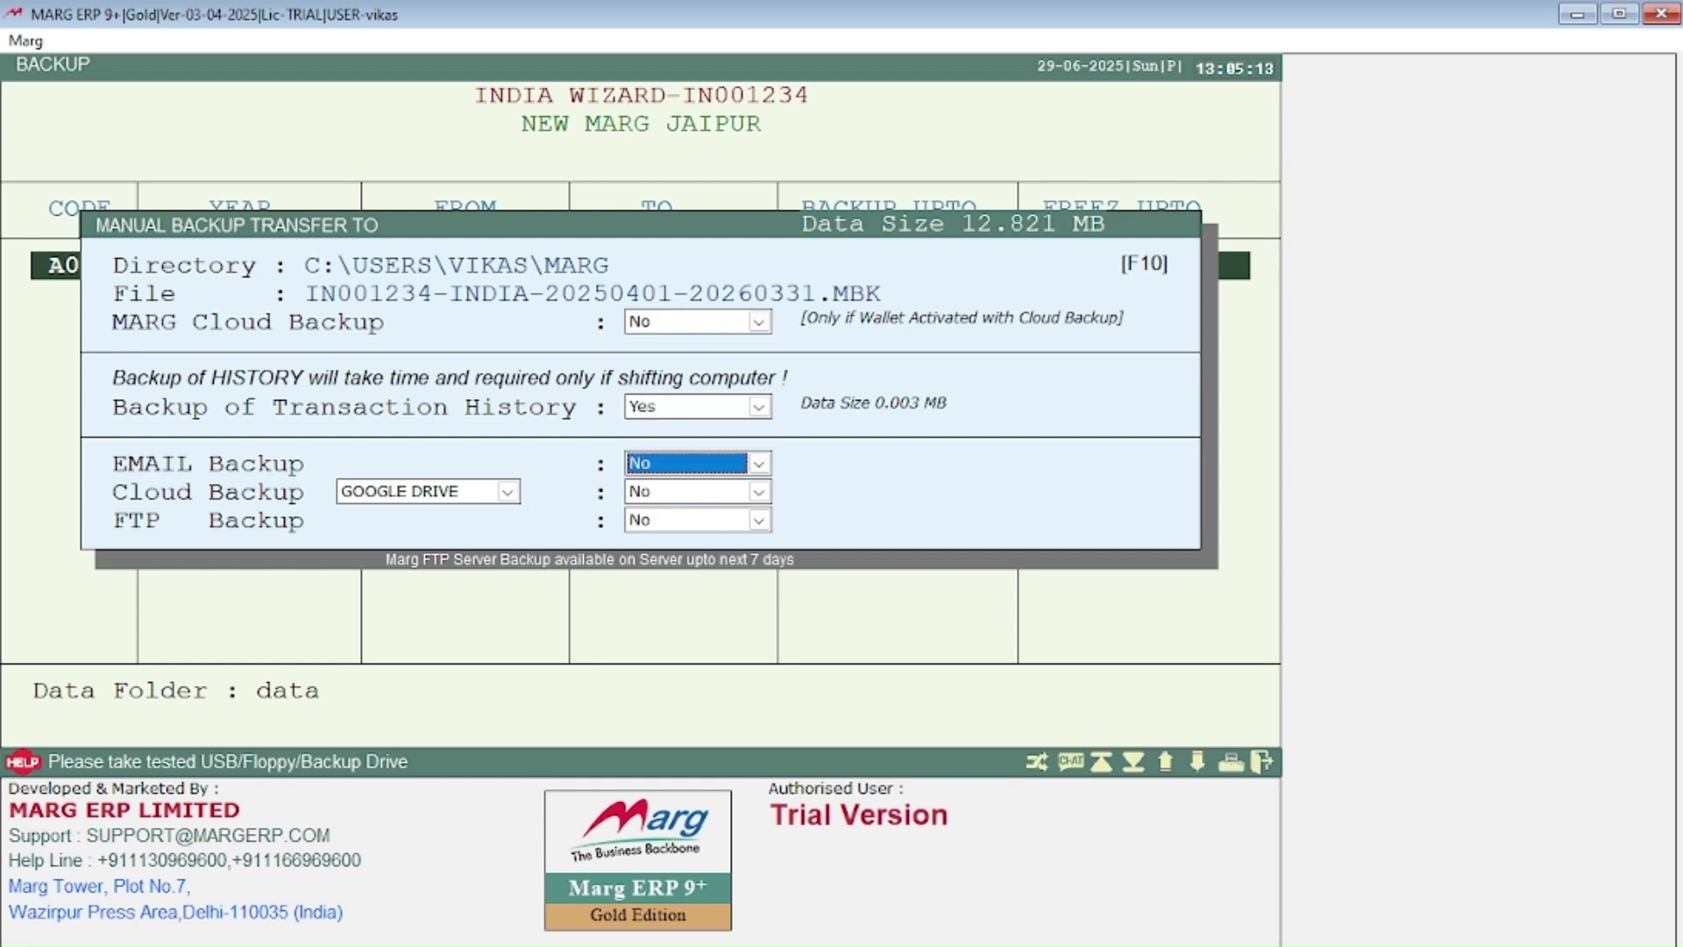
{"action": "key", "text": "y"}
{"action": "key", "text": "Return"}
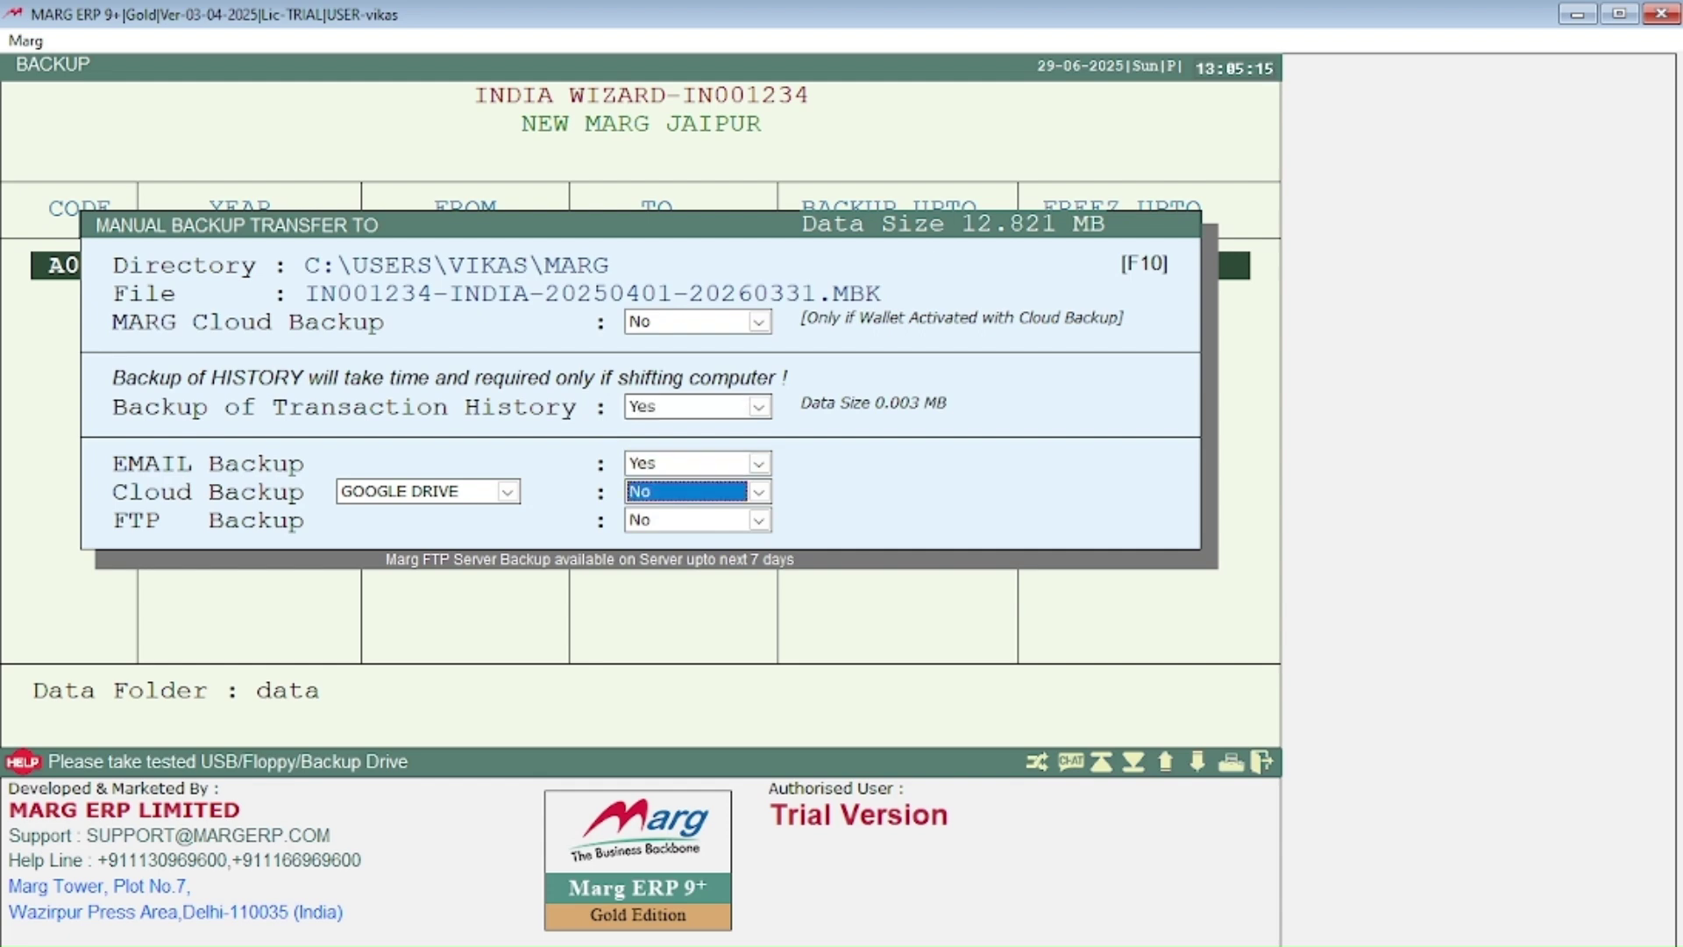
{"action": "key", "text": "Return"}
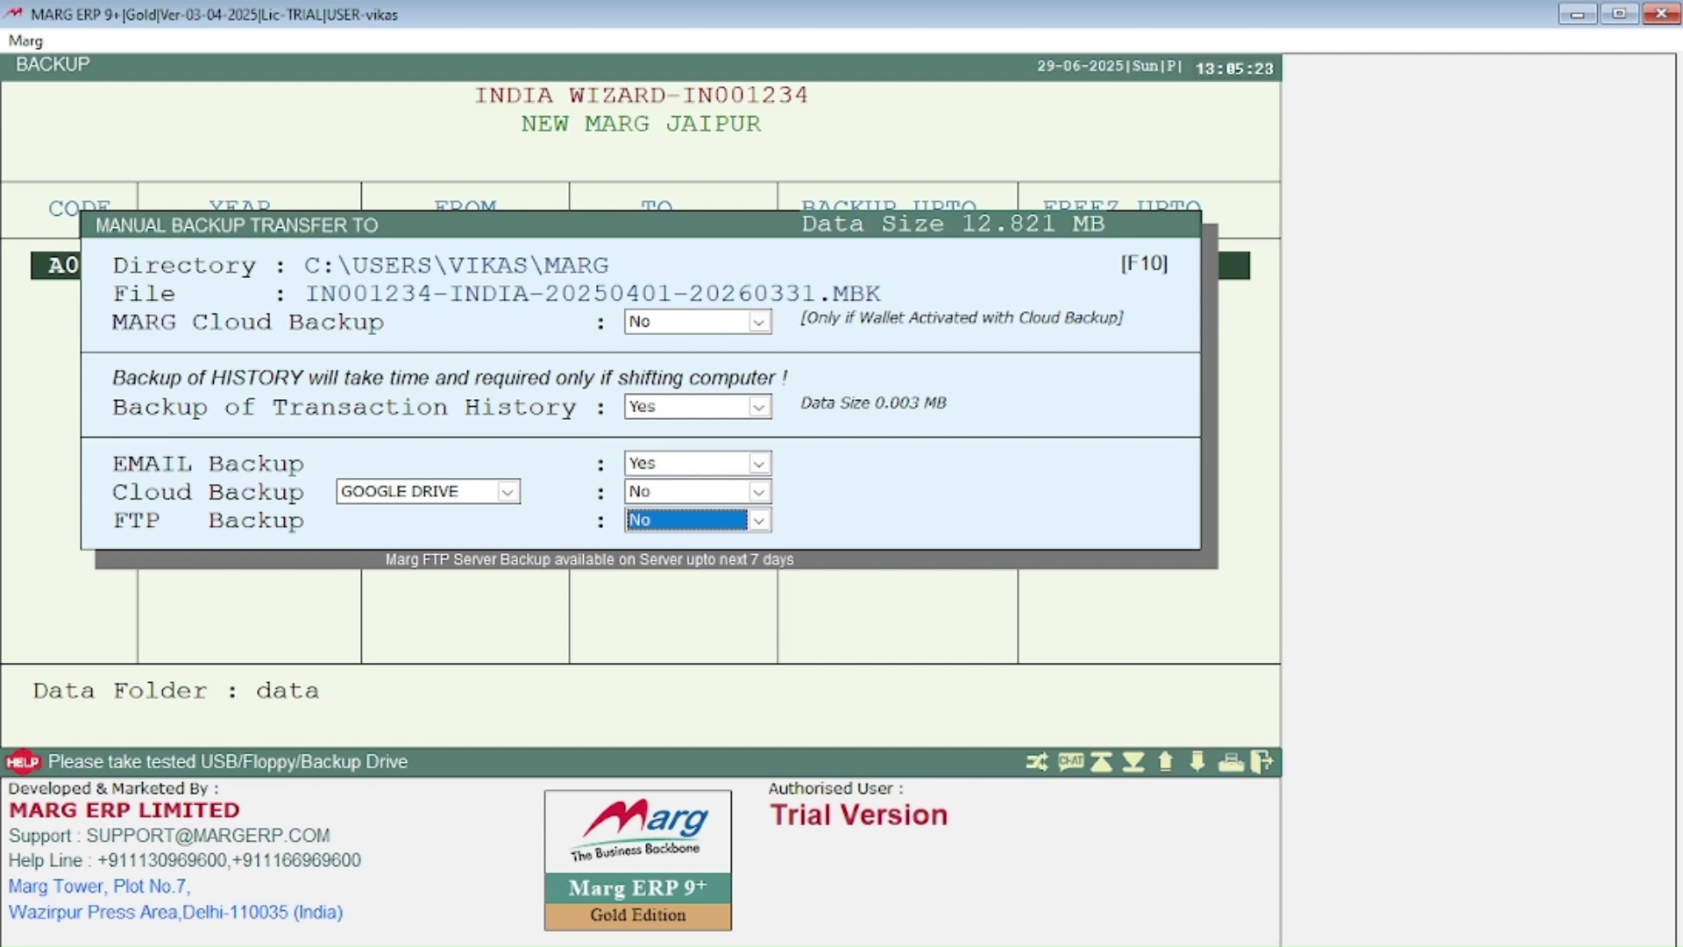
{"action": "key", "text": "Return"}
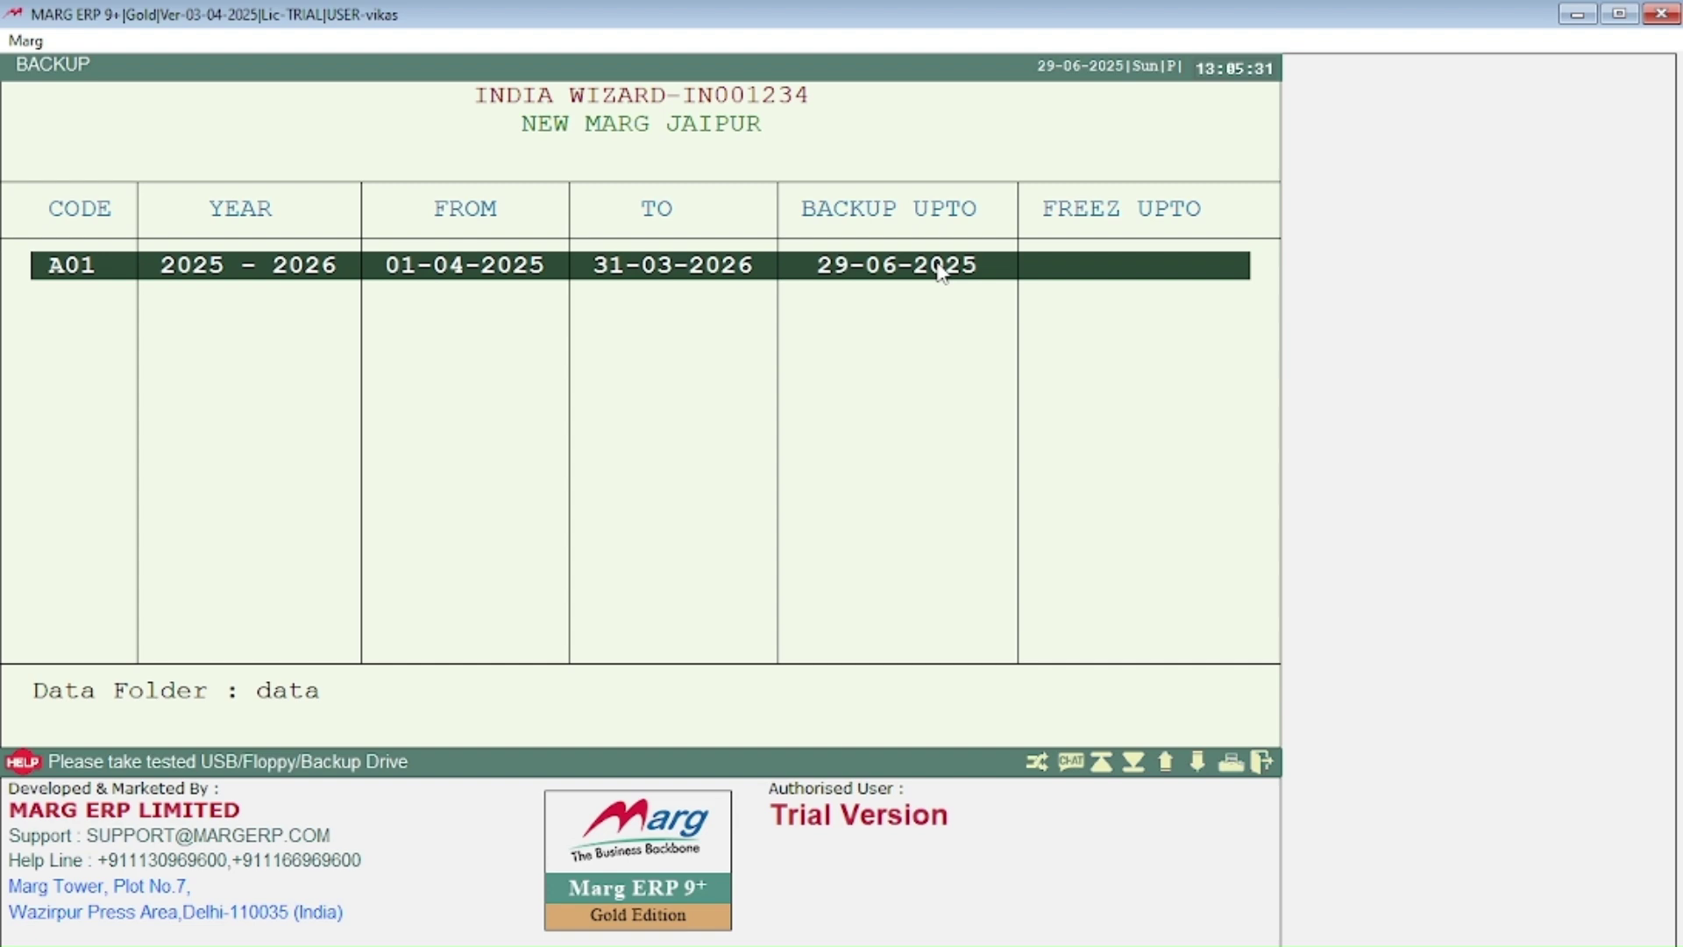
{"action": "key", "text": "Escape"}
Step: Open INDIA WIZARD for Apr 2025–Mar 2026 and bring up its ledger master options with Ctrl+L
{"action": "key", "text": "Return"}
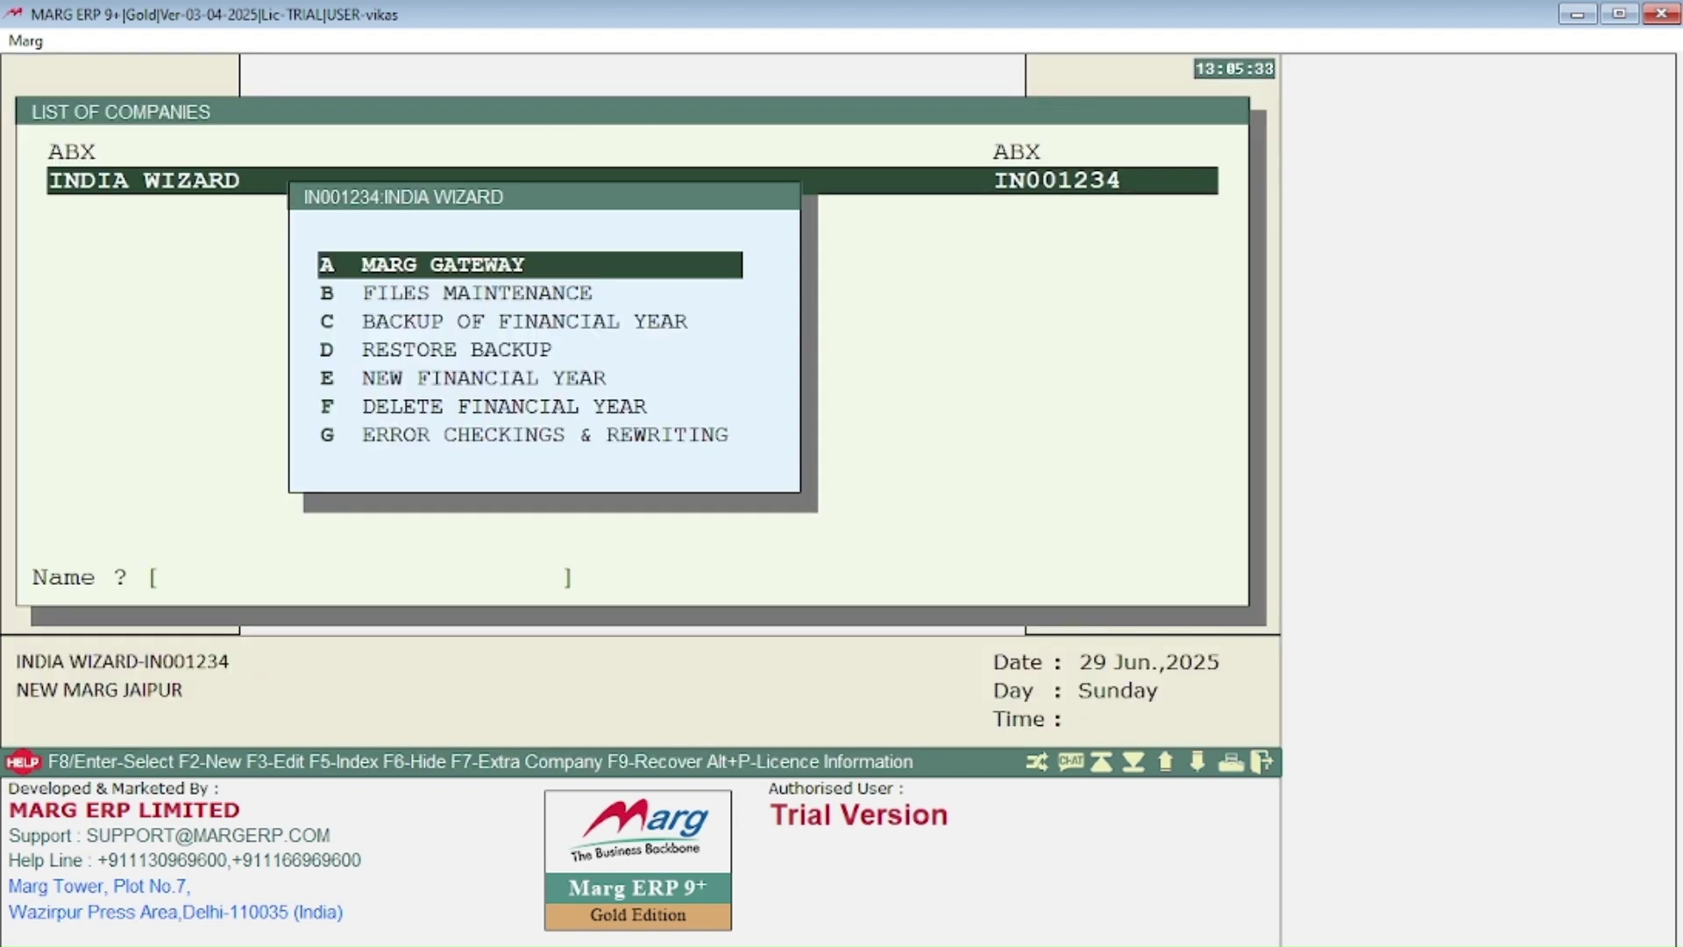
{"action": "key", "text": "Escape"}
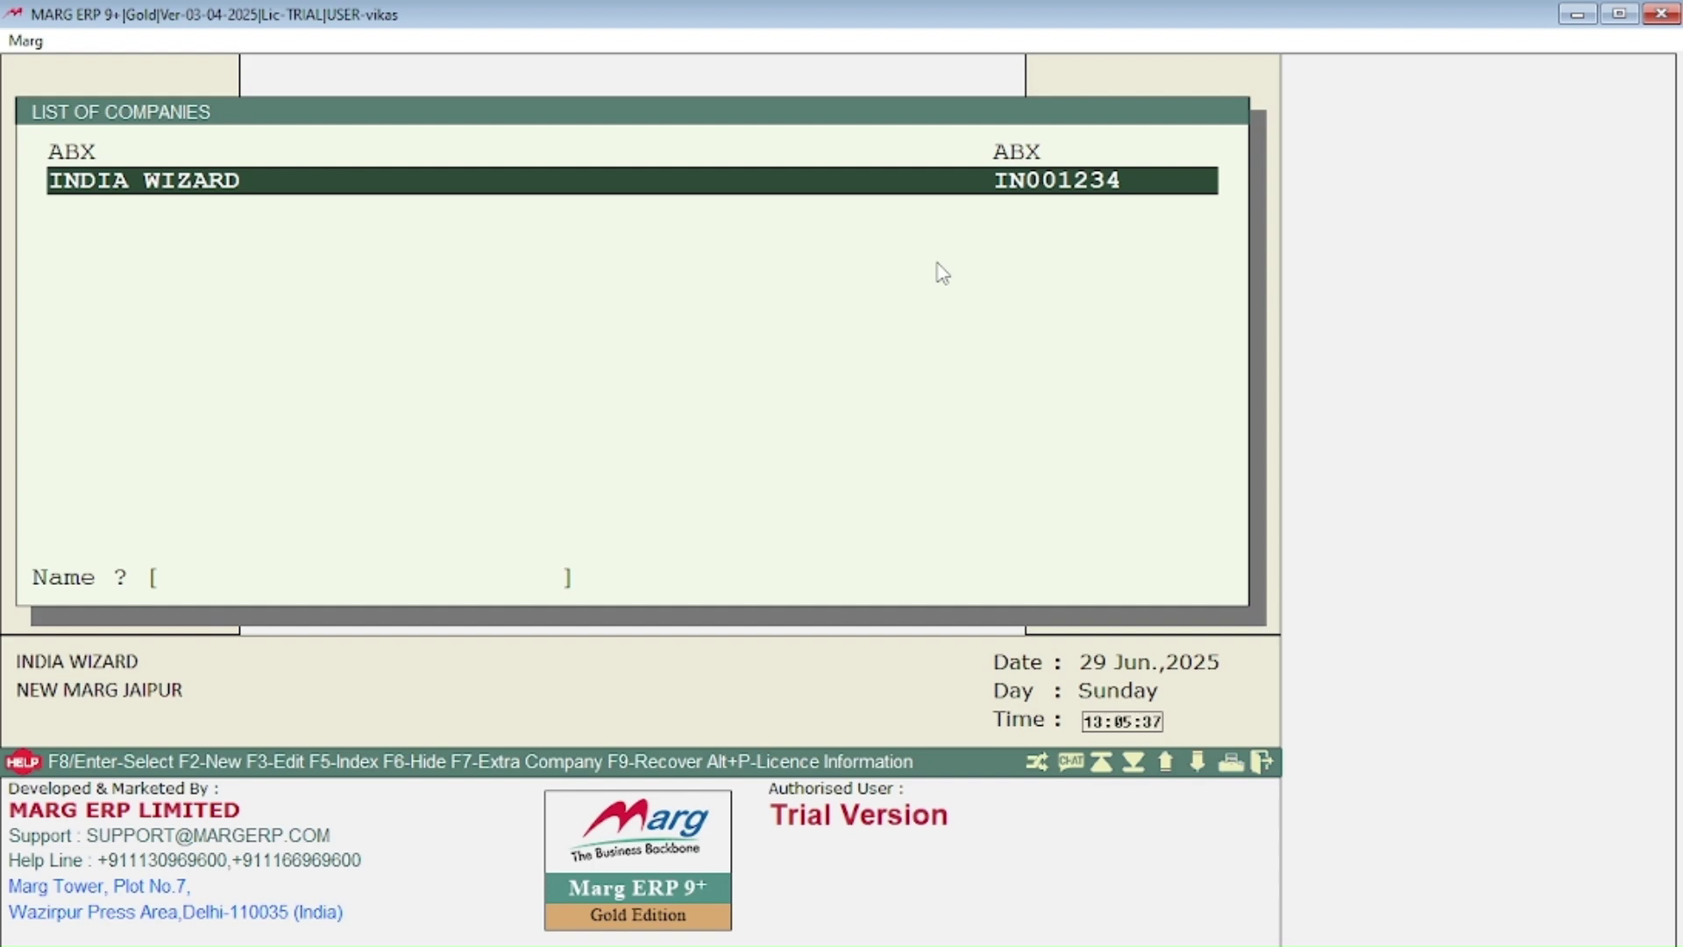
{"action": "key", "text": "Return"}
{"action": "key", "text": "Return"}
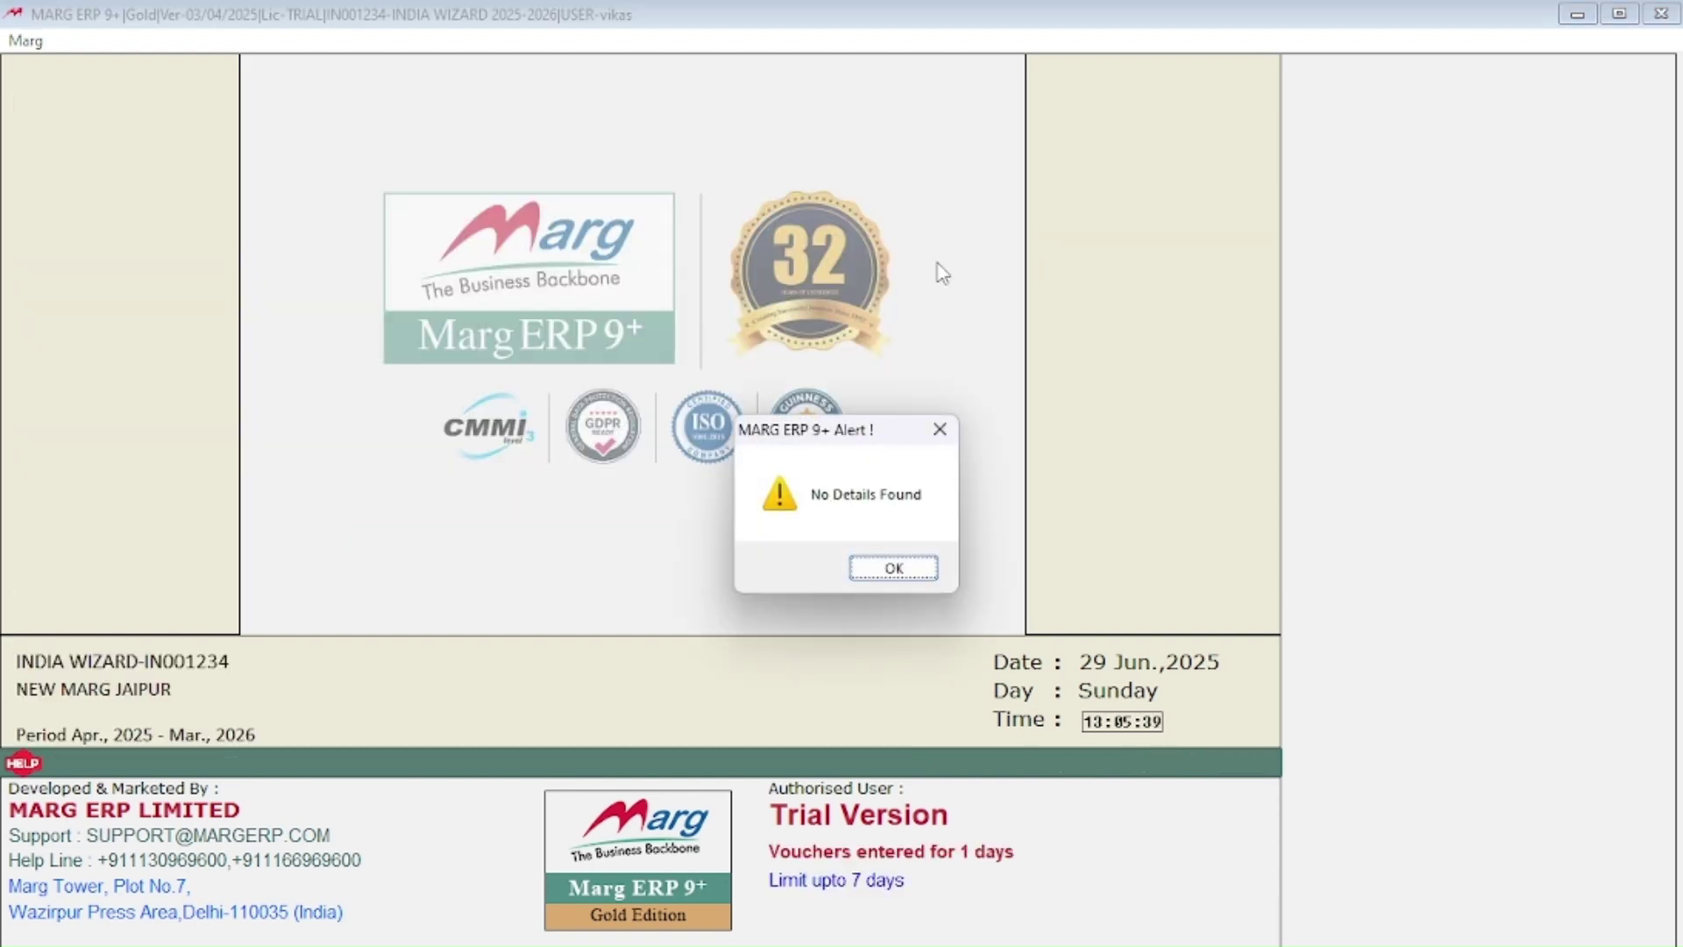
{"action": "key", "text": "Return"}
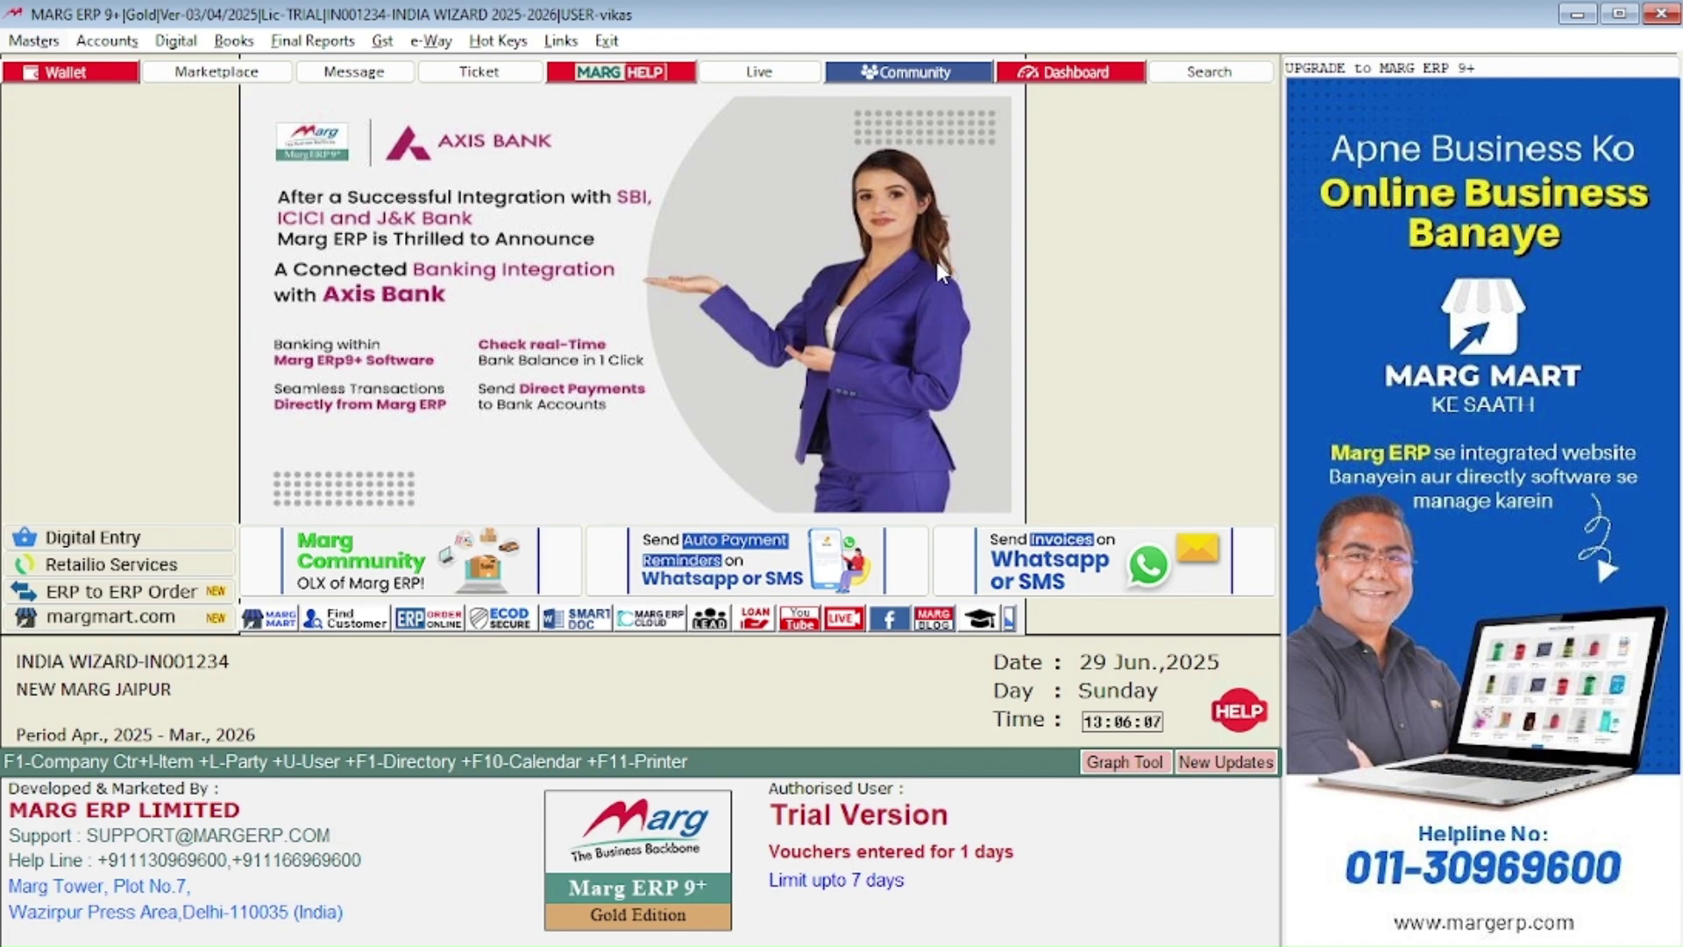
{"action": "key", "text": "ctrl+l"}
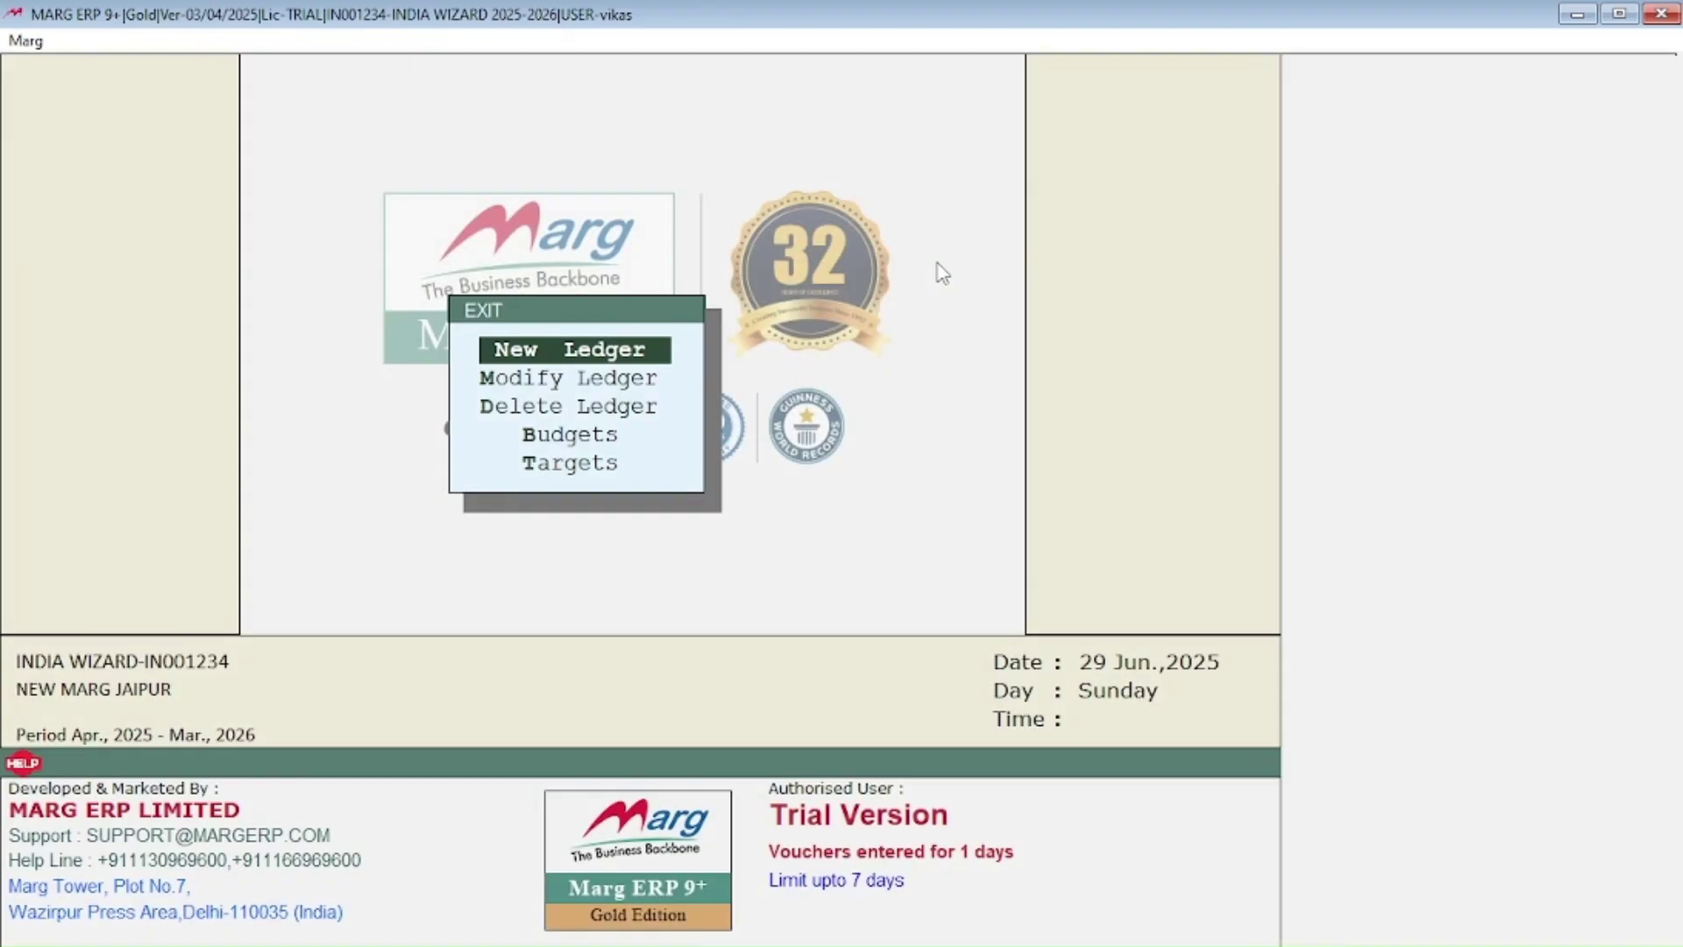
Step: Return to the company list and open INDIA WIZARD's Delete Financial Year screen
{"action": "key", "text": "Escape"}
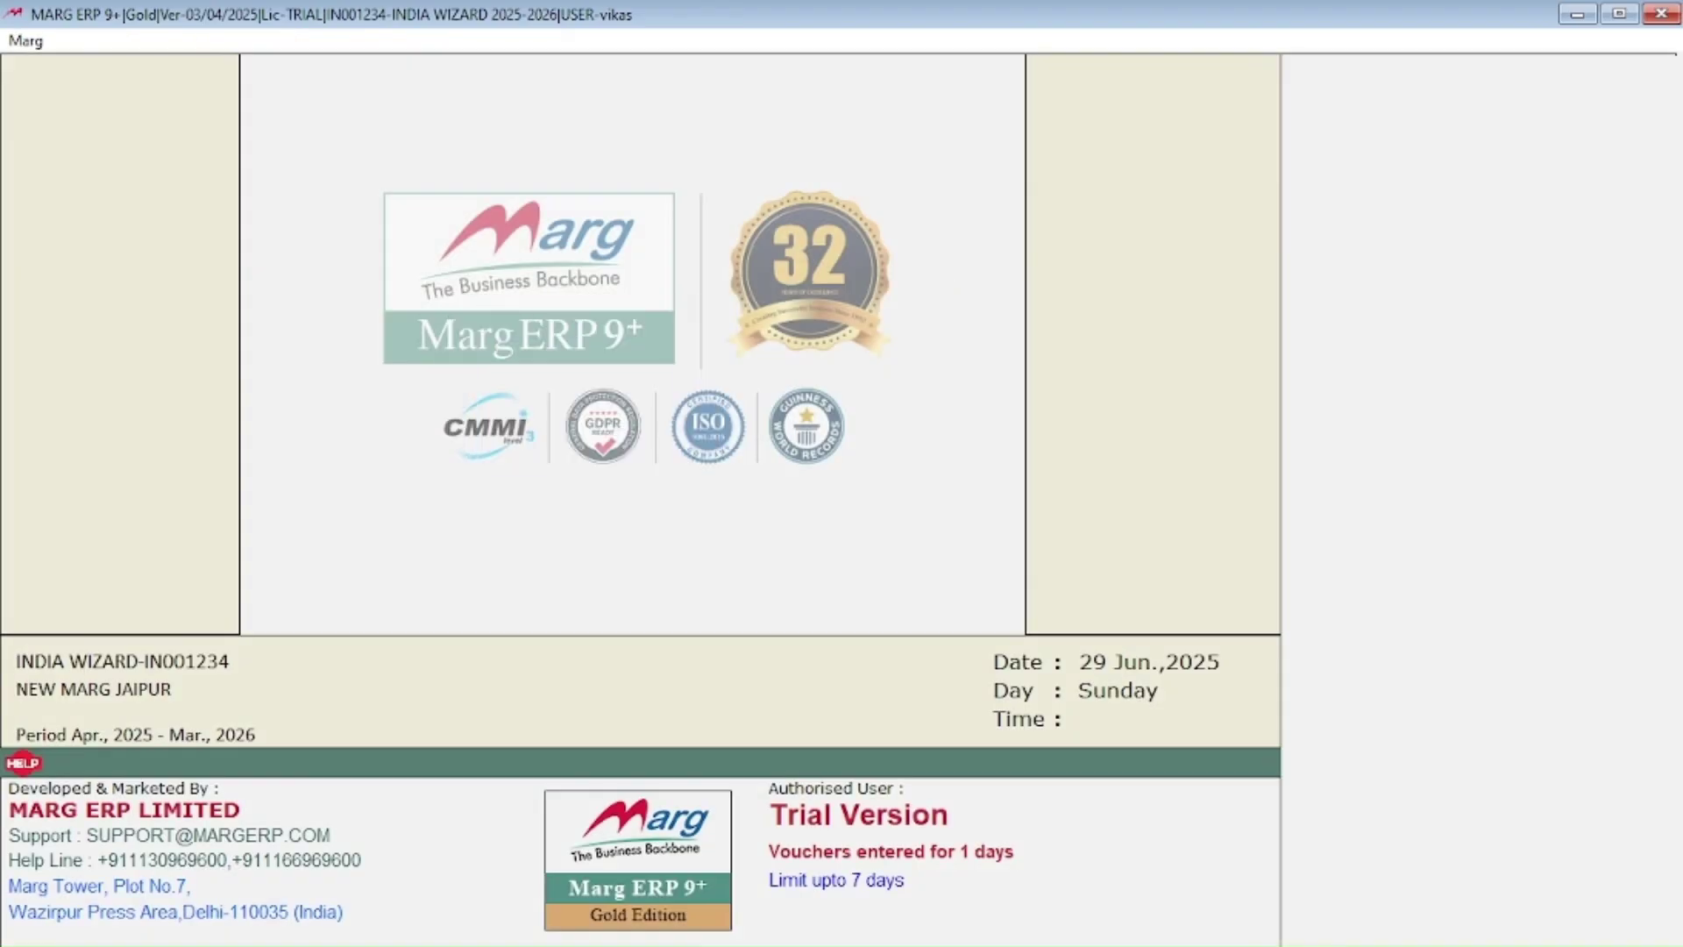
{"action": "key", "text": "F1"}
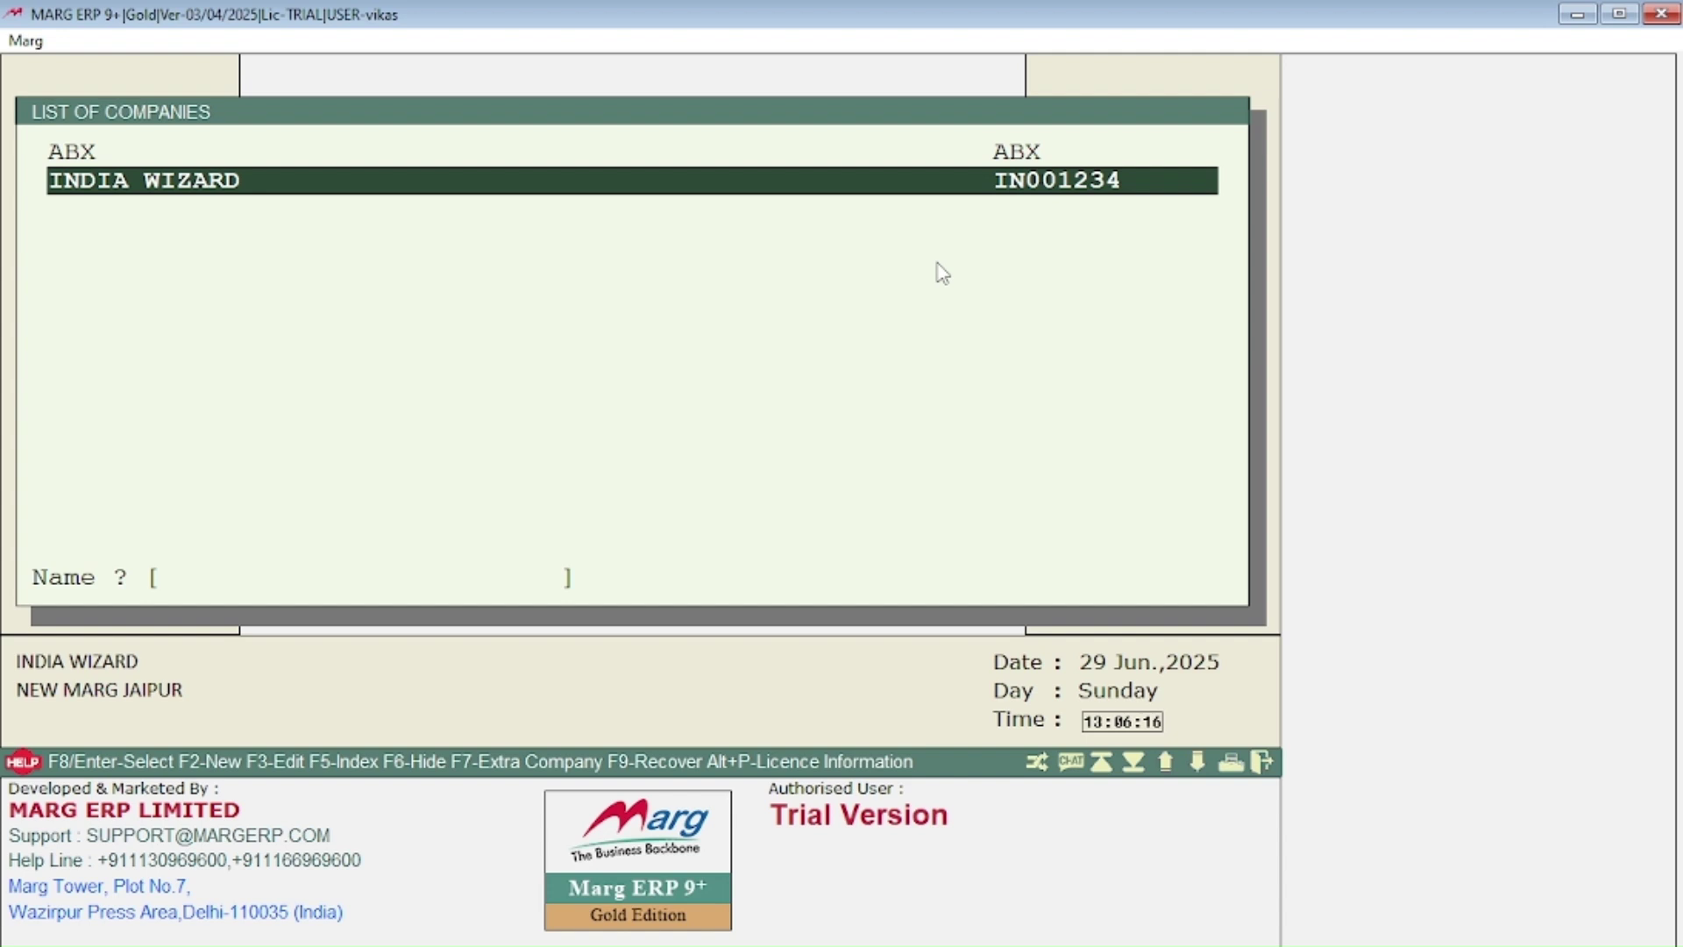
{"action": "key", "text": "Up"}
{"action": "key", "text": "Down"}
{"action": "key", "text": "Return"}
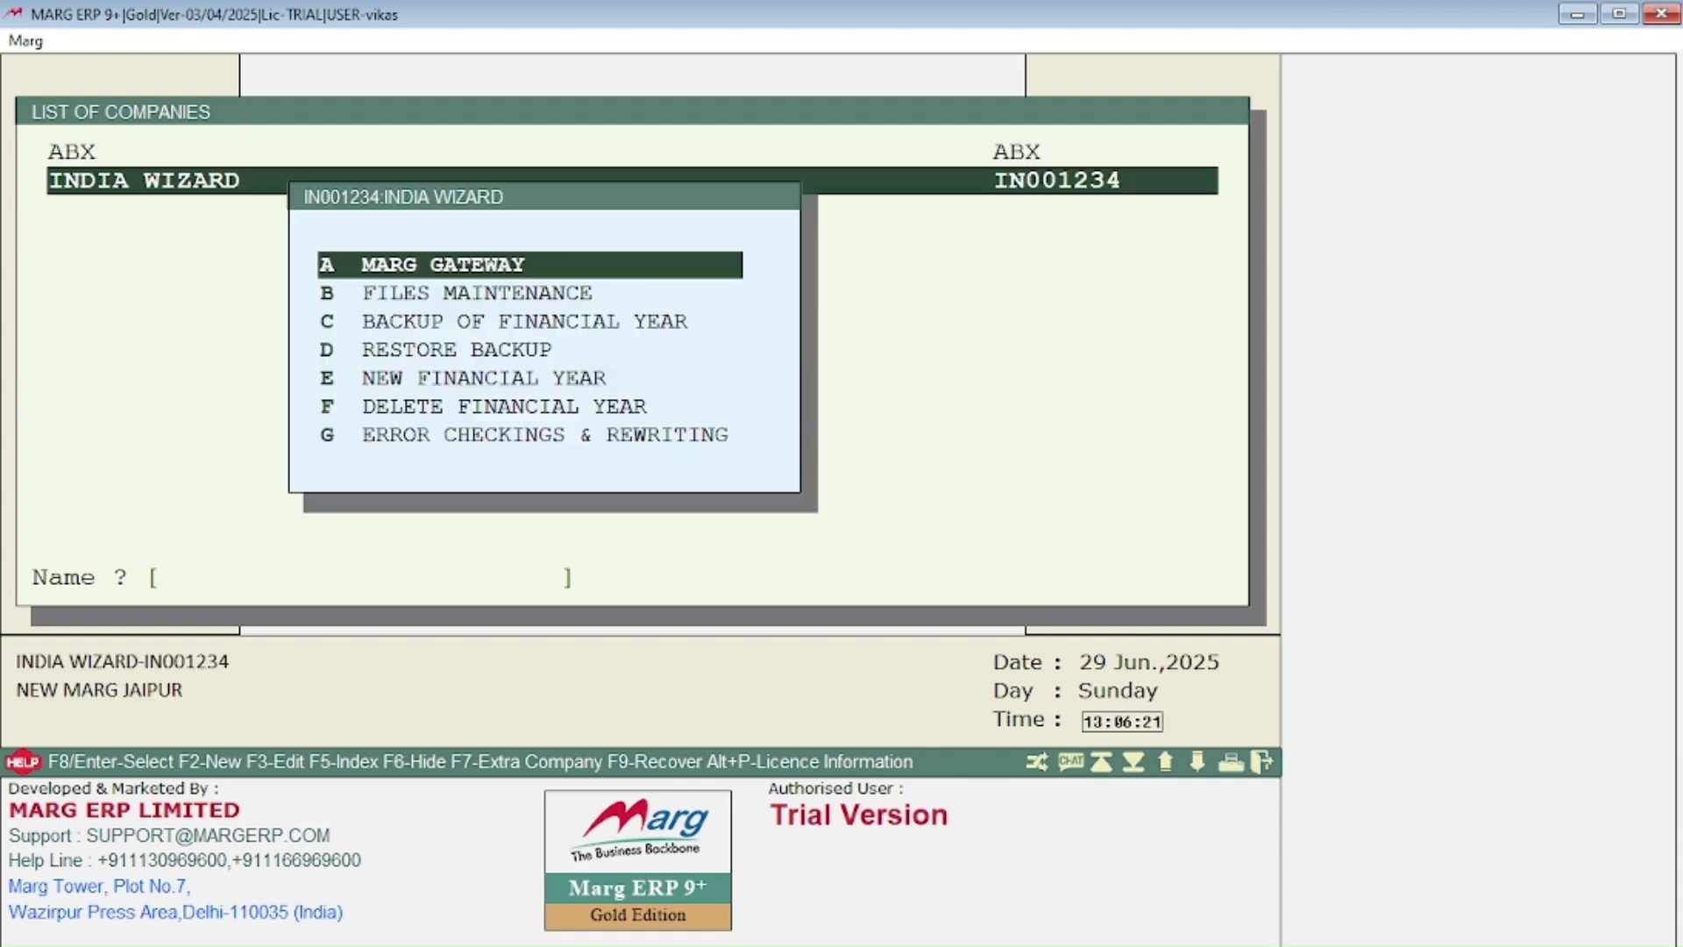
{"action": "key", "text": "Down"}
{"action": "key", "text": "Down"}
{"action": "key", "text": "Down"}
{"action": "key", "text": "Down"}
{"action": "key", "text": "Down"}
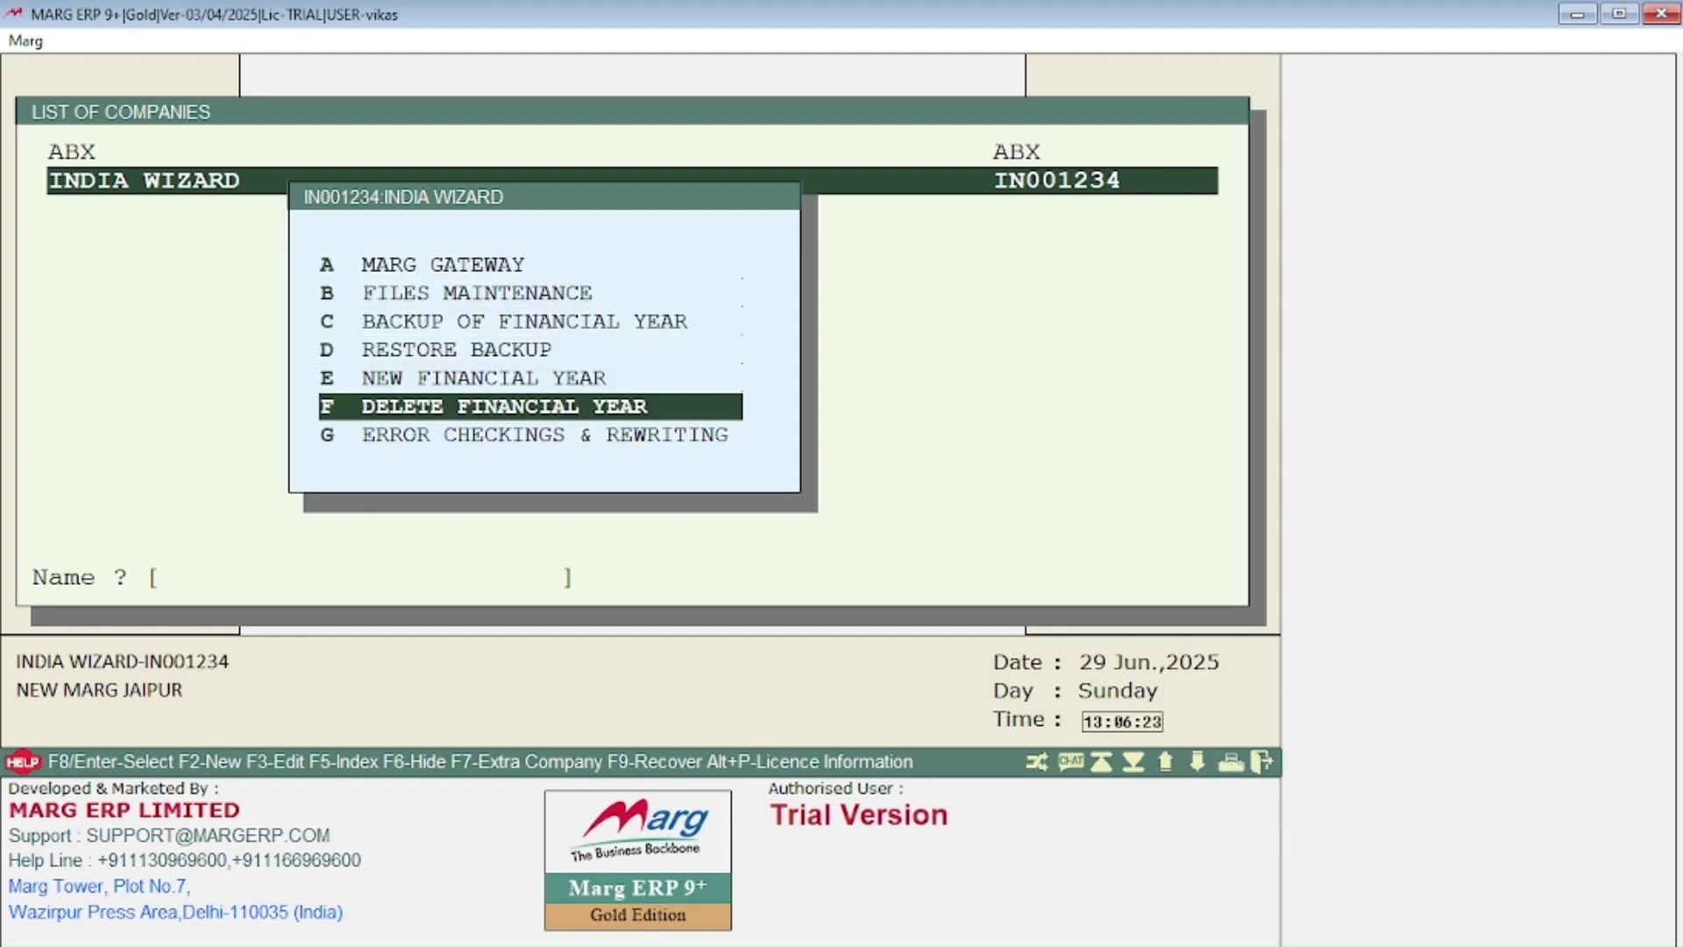
{"action": "key", "text": "Return"}
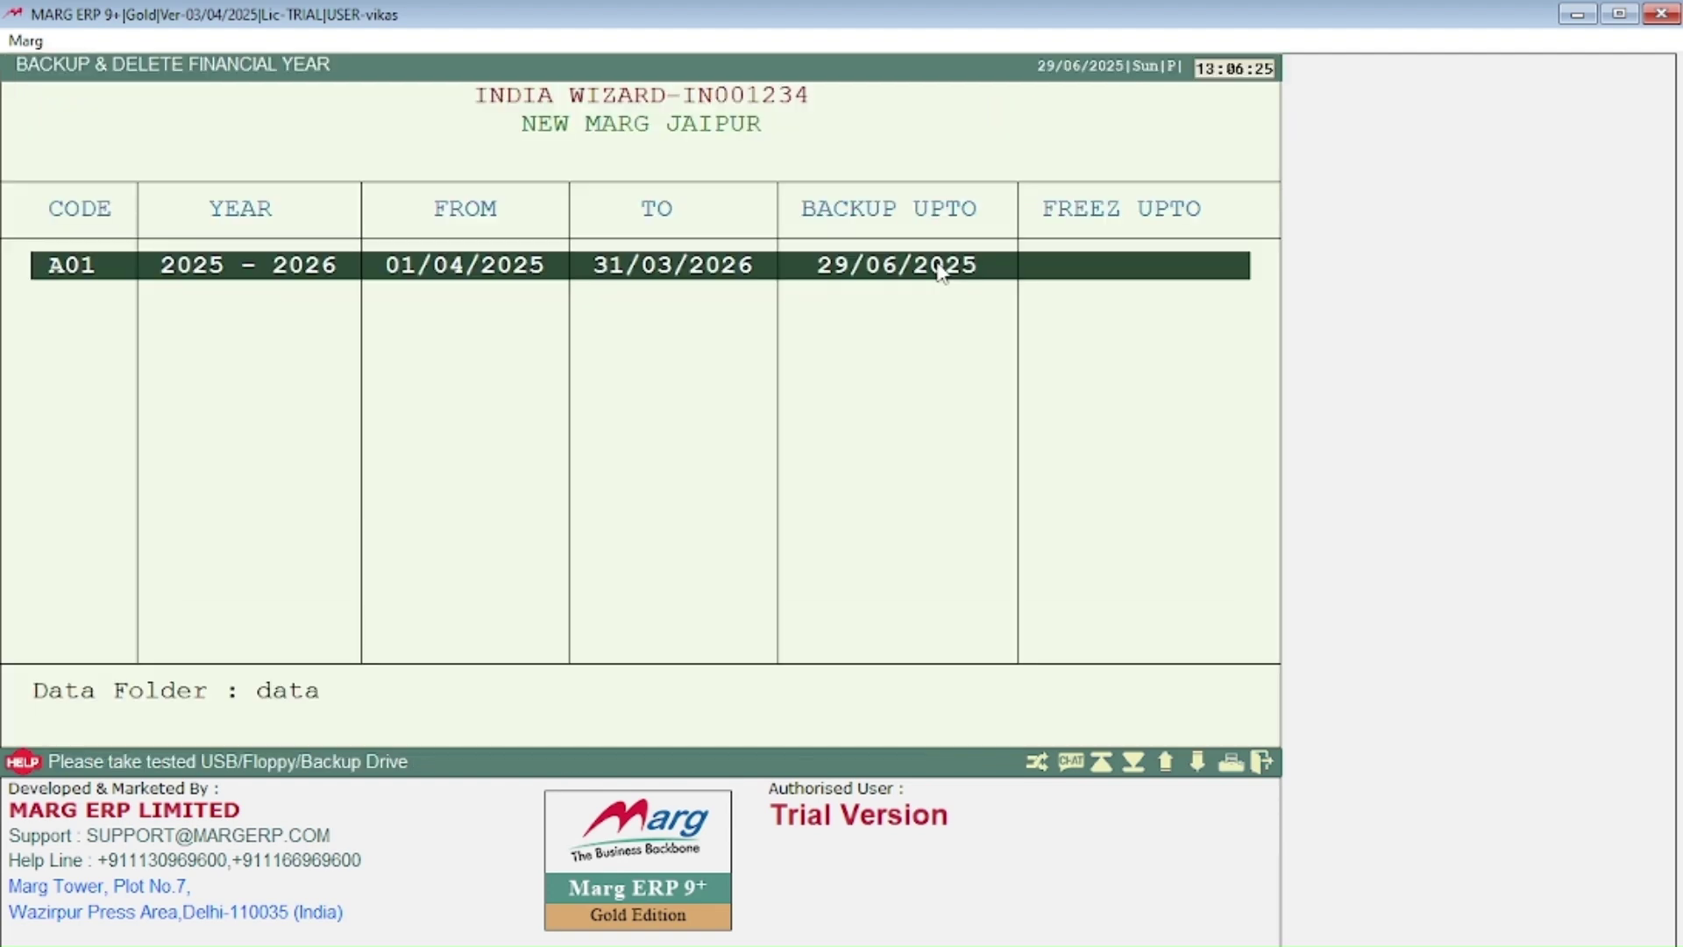
Step: Back up INDIA WIZARD's 2025–2026 year with Email Backup set to No, then confirm deletion with DELETE
{"action": "key", "text": "Return"}
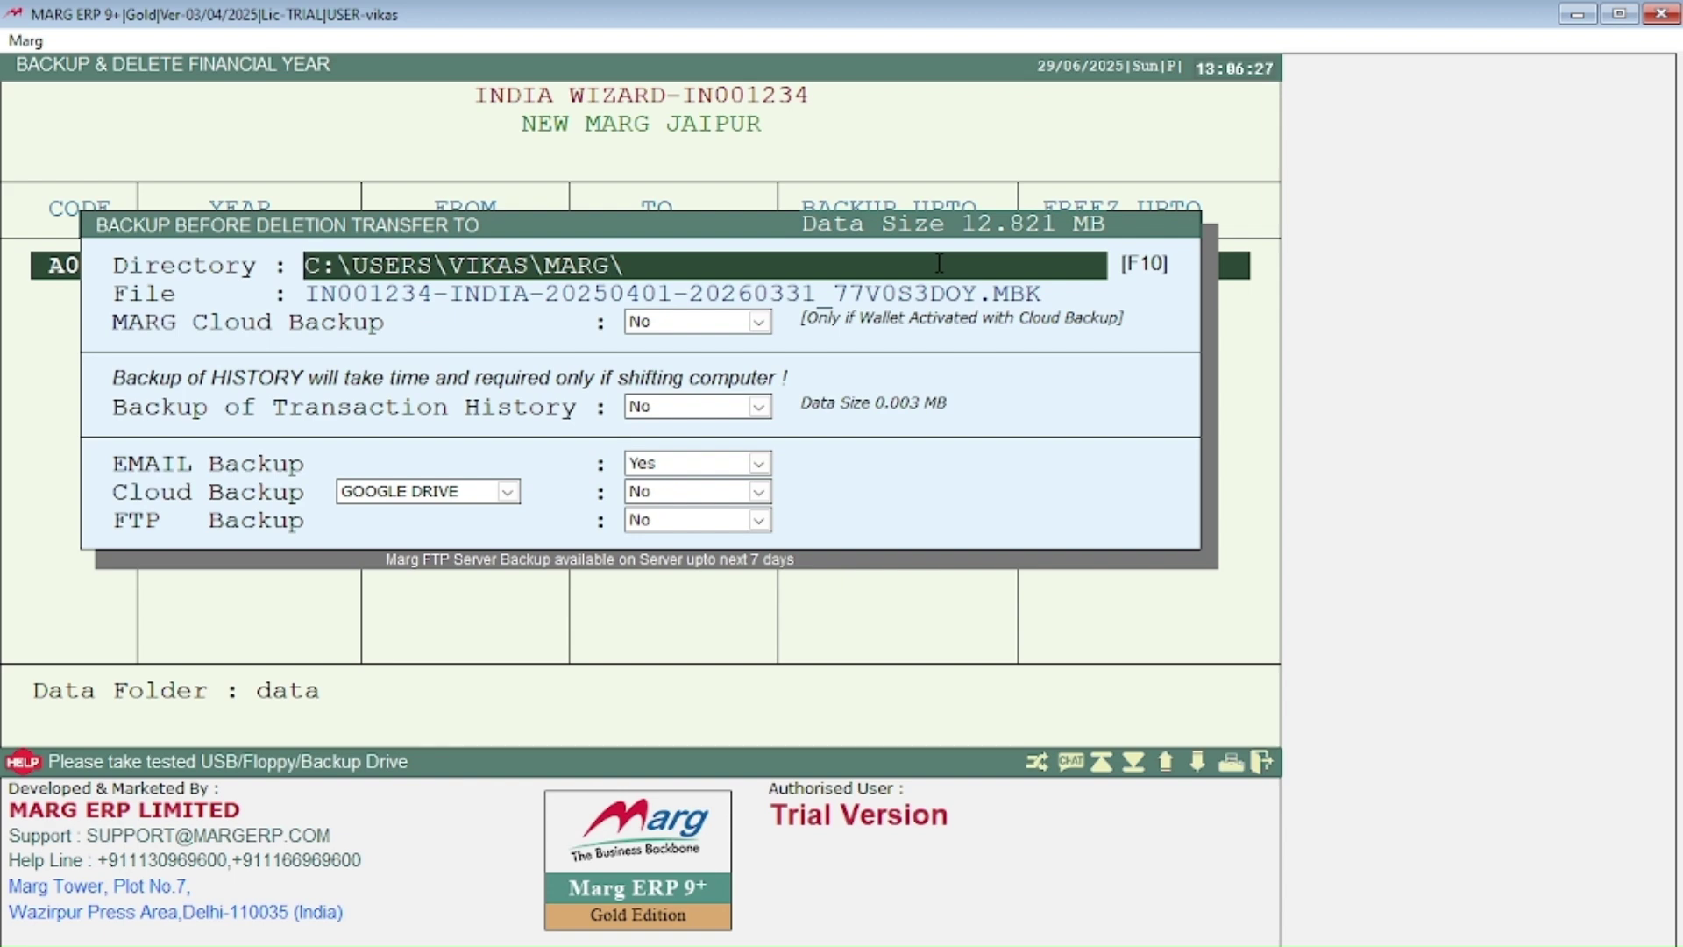
{"action": "key", "text": "Return"}
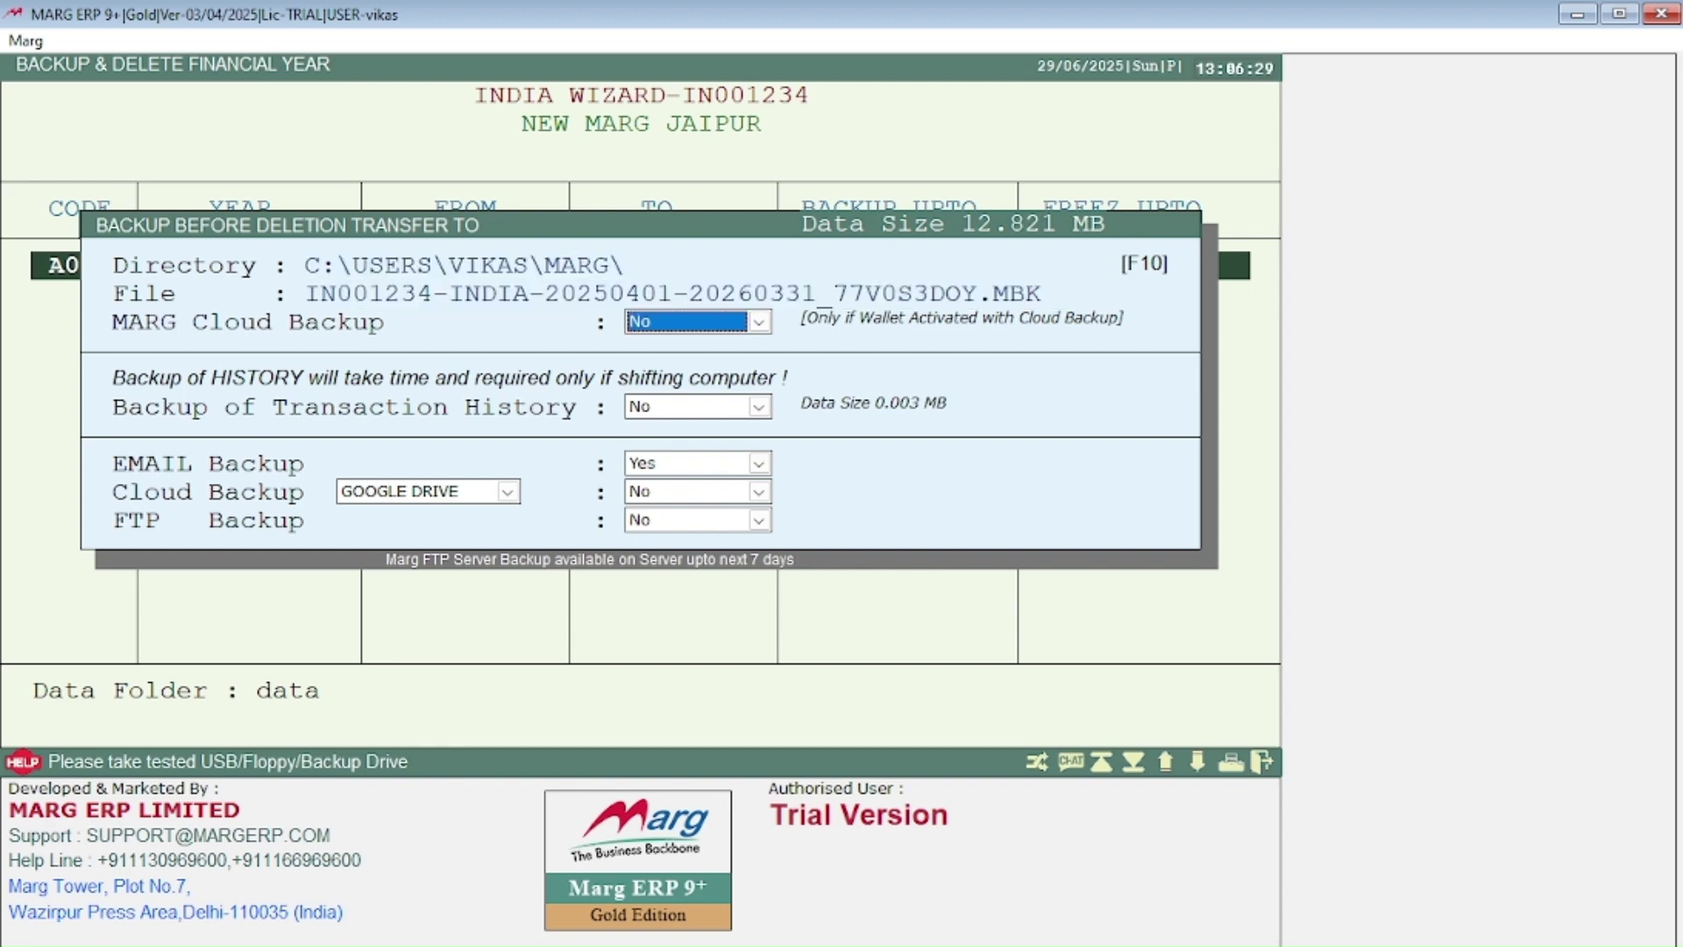
{"action": "key", "text": "Return"}
{"action": "key", "text": "Return"}
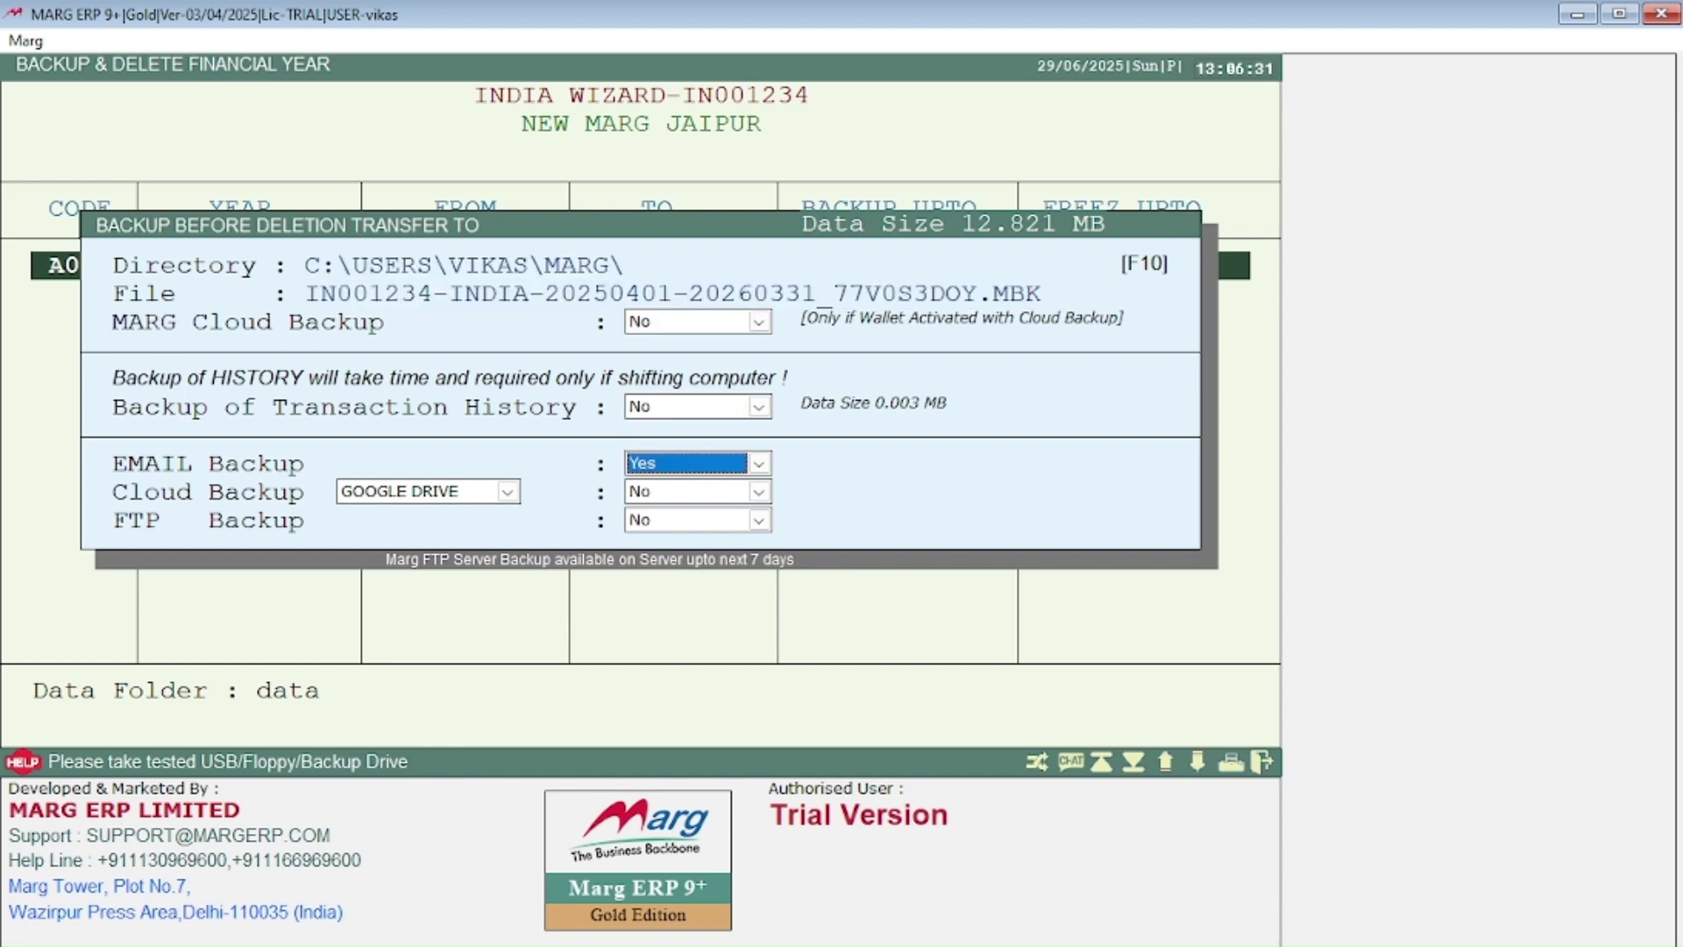
{"action": "key", "text": "n"}
{"action": "key", "text": "Return"}
{"action": "key", "text": "Return"}
{"action": "key", "text": "Return"}
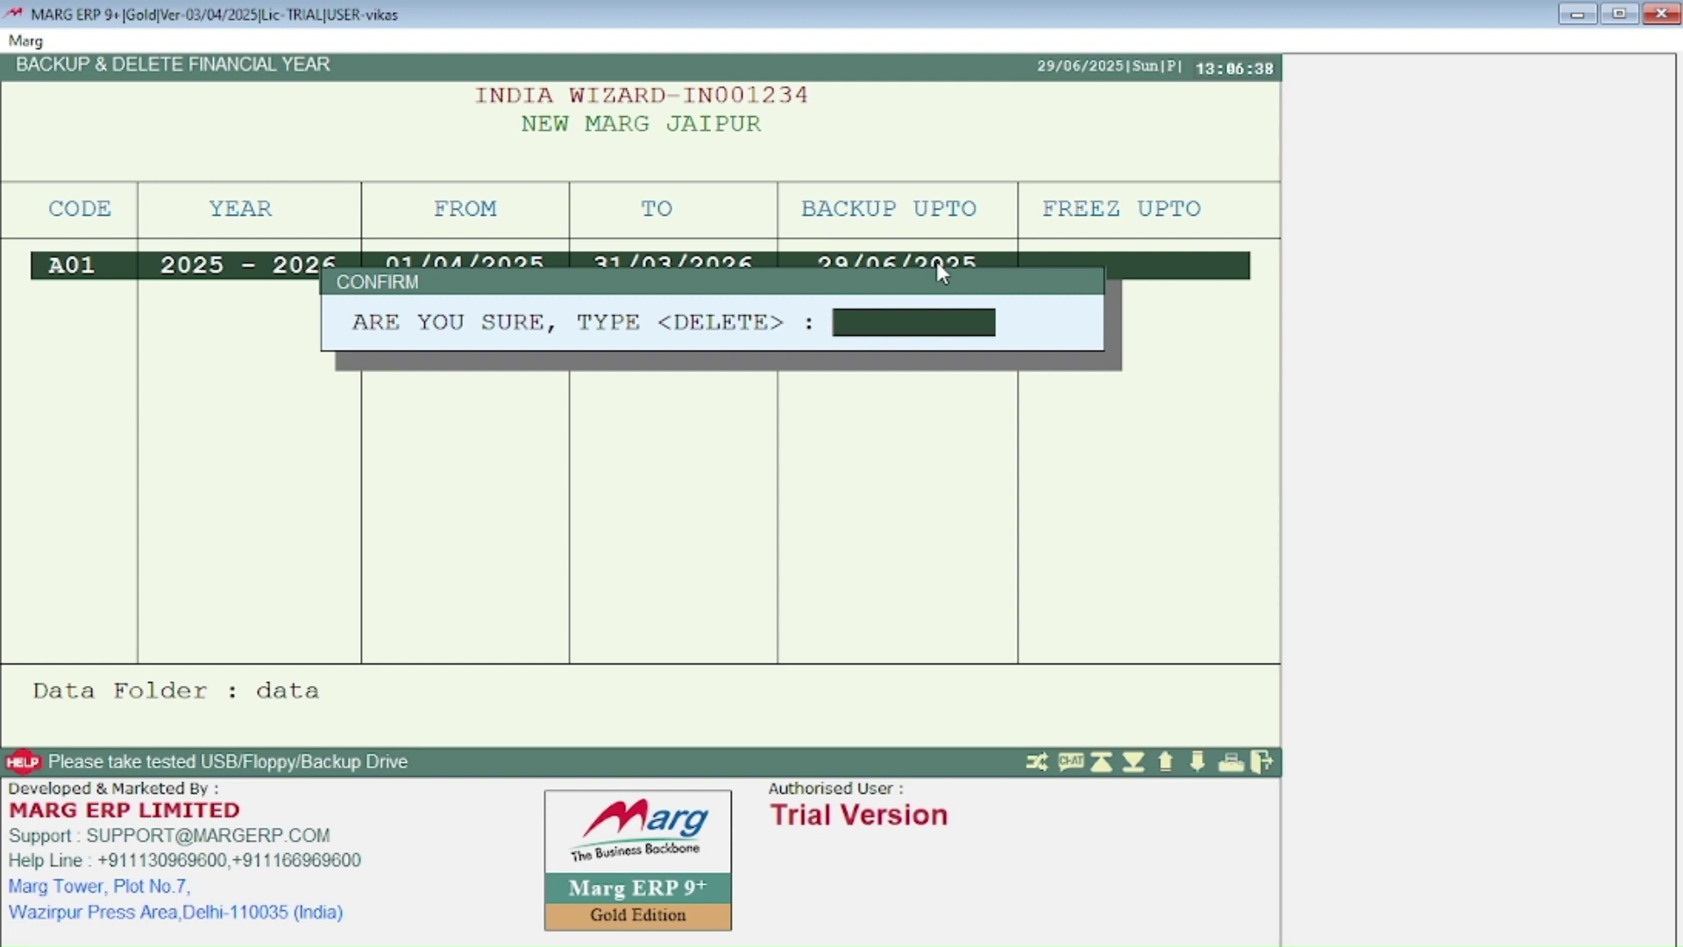
{"action": "type", "text": "DELETE"}
{"action": "key", "text": "Return"}
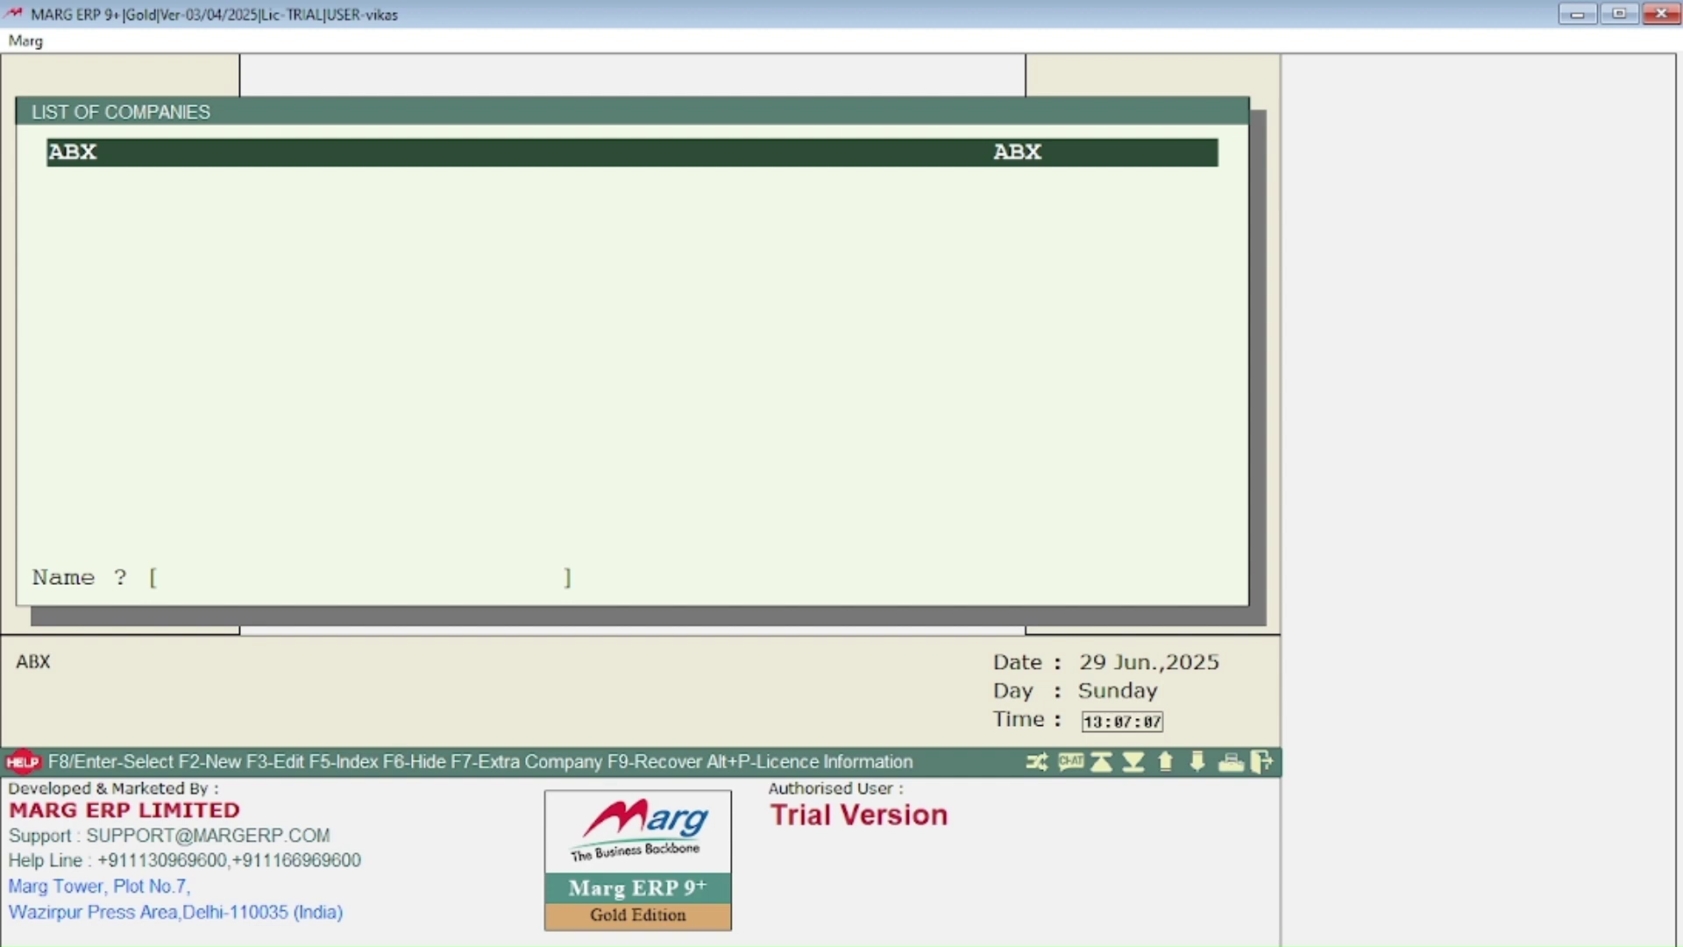
Step: Check ABX's Restore Backup choices without restoring, then open ABX's Backup & Delete Financial Year screen
{"action": "key", "text": "Return"}
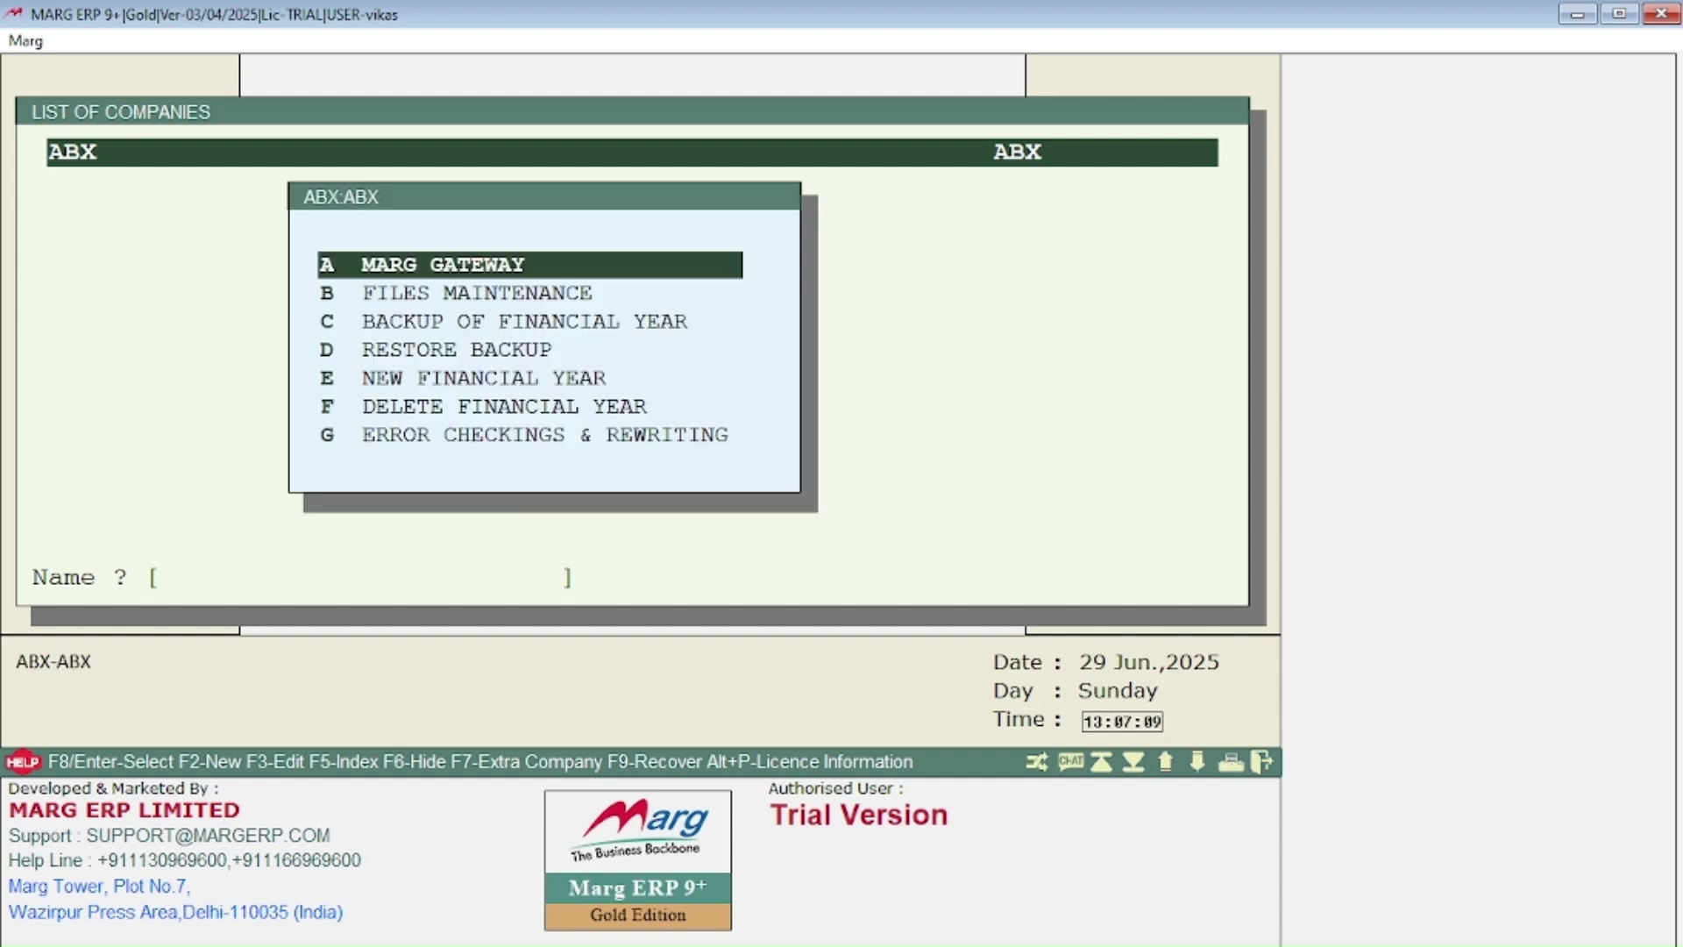
{"action": "key", "text": "Down"}
{"action": "key", "text": "Down"}
{"action": "key", "text": "Down"}
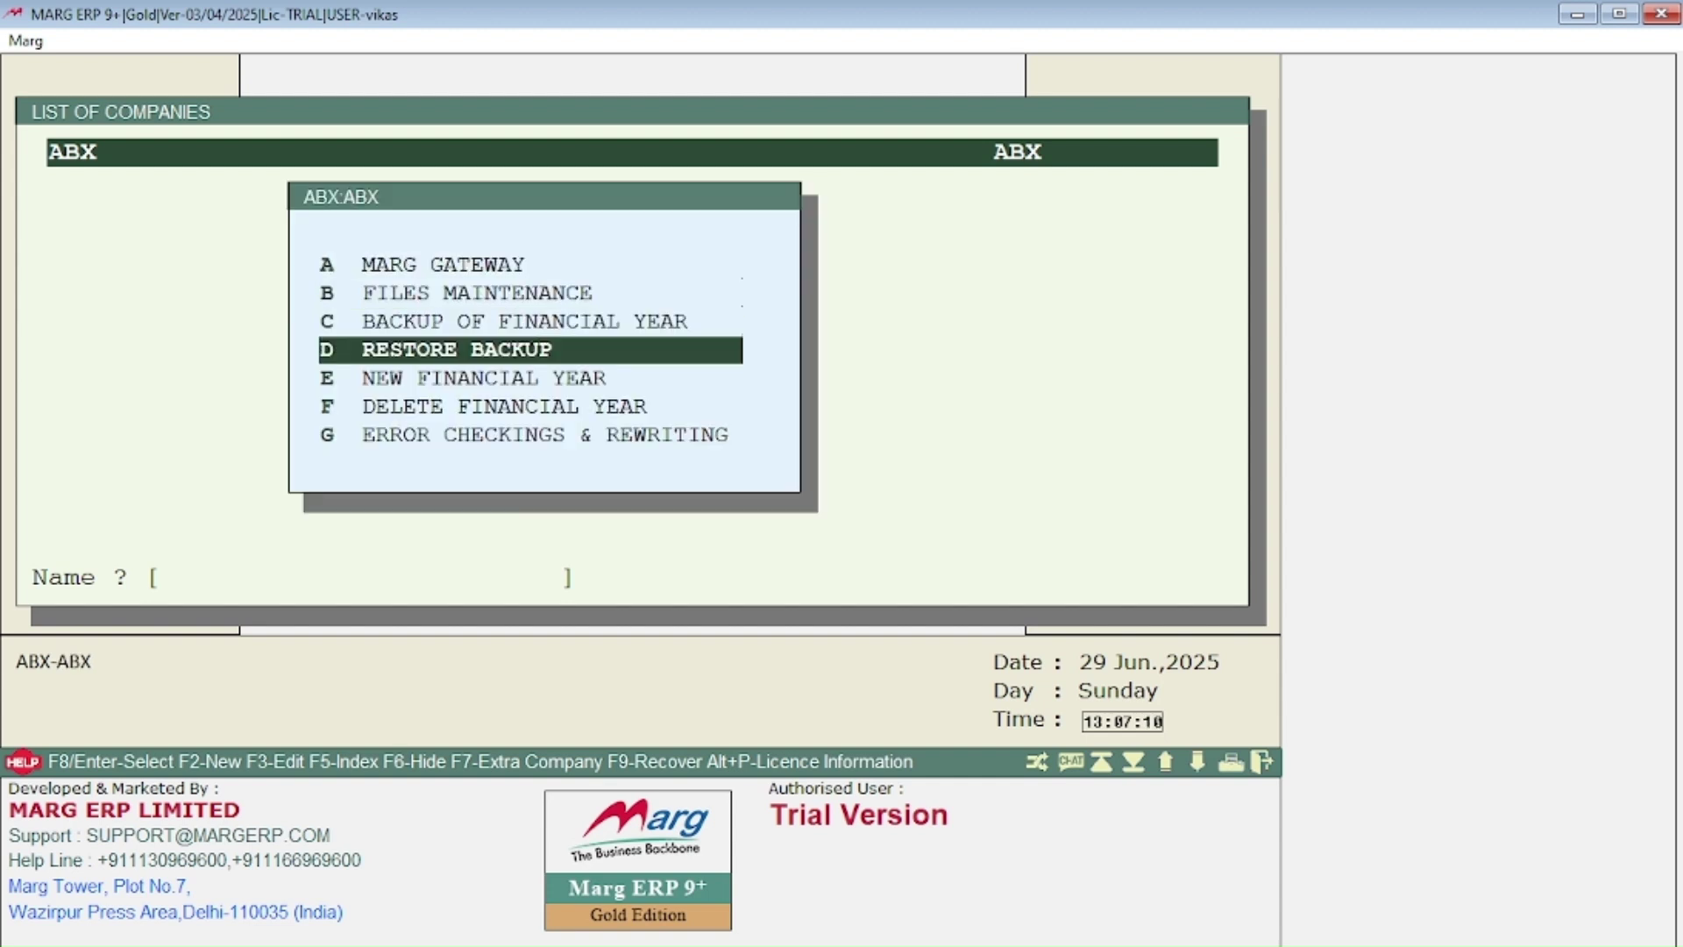
{"action": "key", "text": "Up"}
{"action": "key", "text": "Down"}
{"action": "key", "text": "Return"}
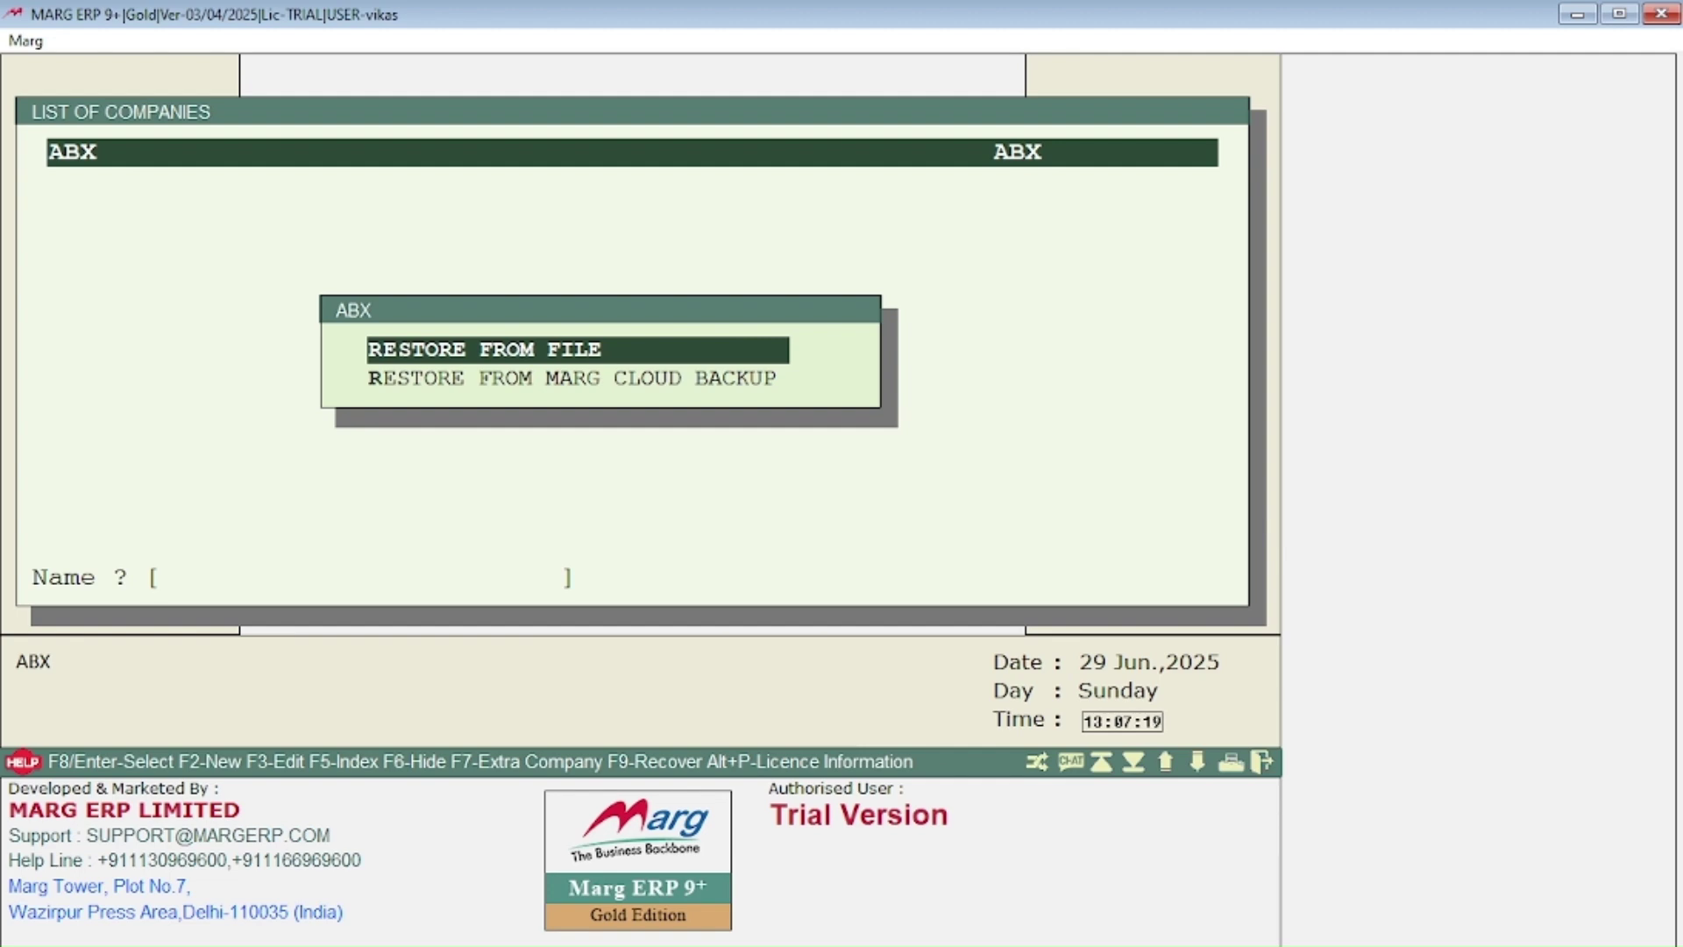
{"action": "key", "text": "Escape"}
{"action": "key", "text": "Escape"}
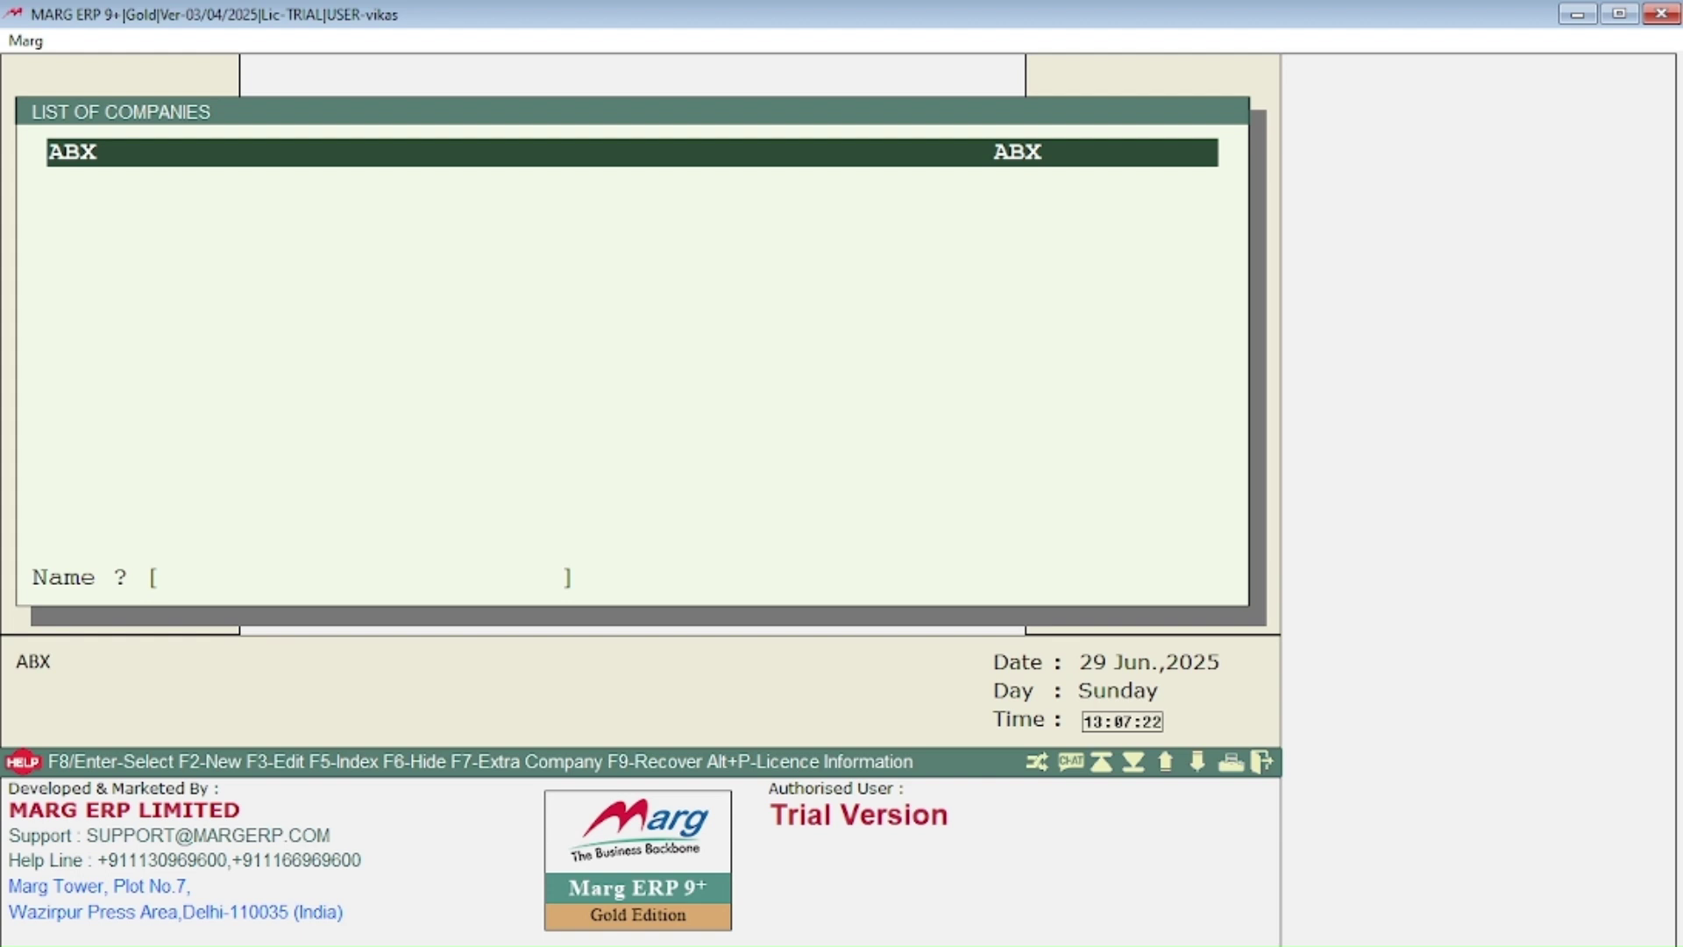
{"action": "key", "text": "Return"}
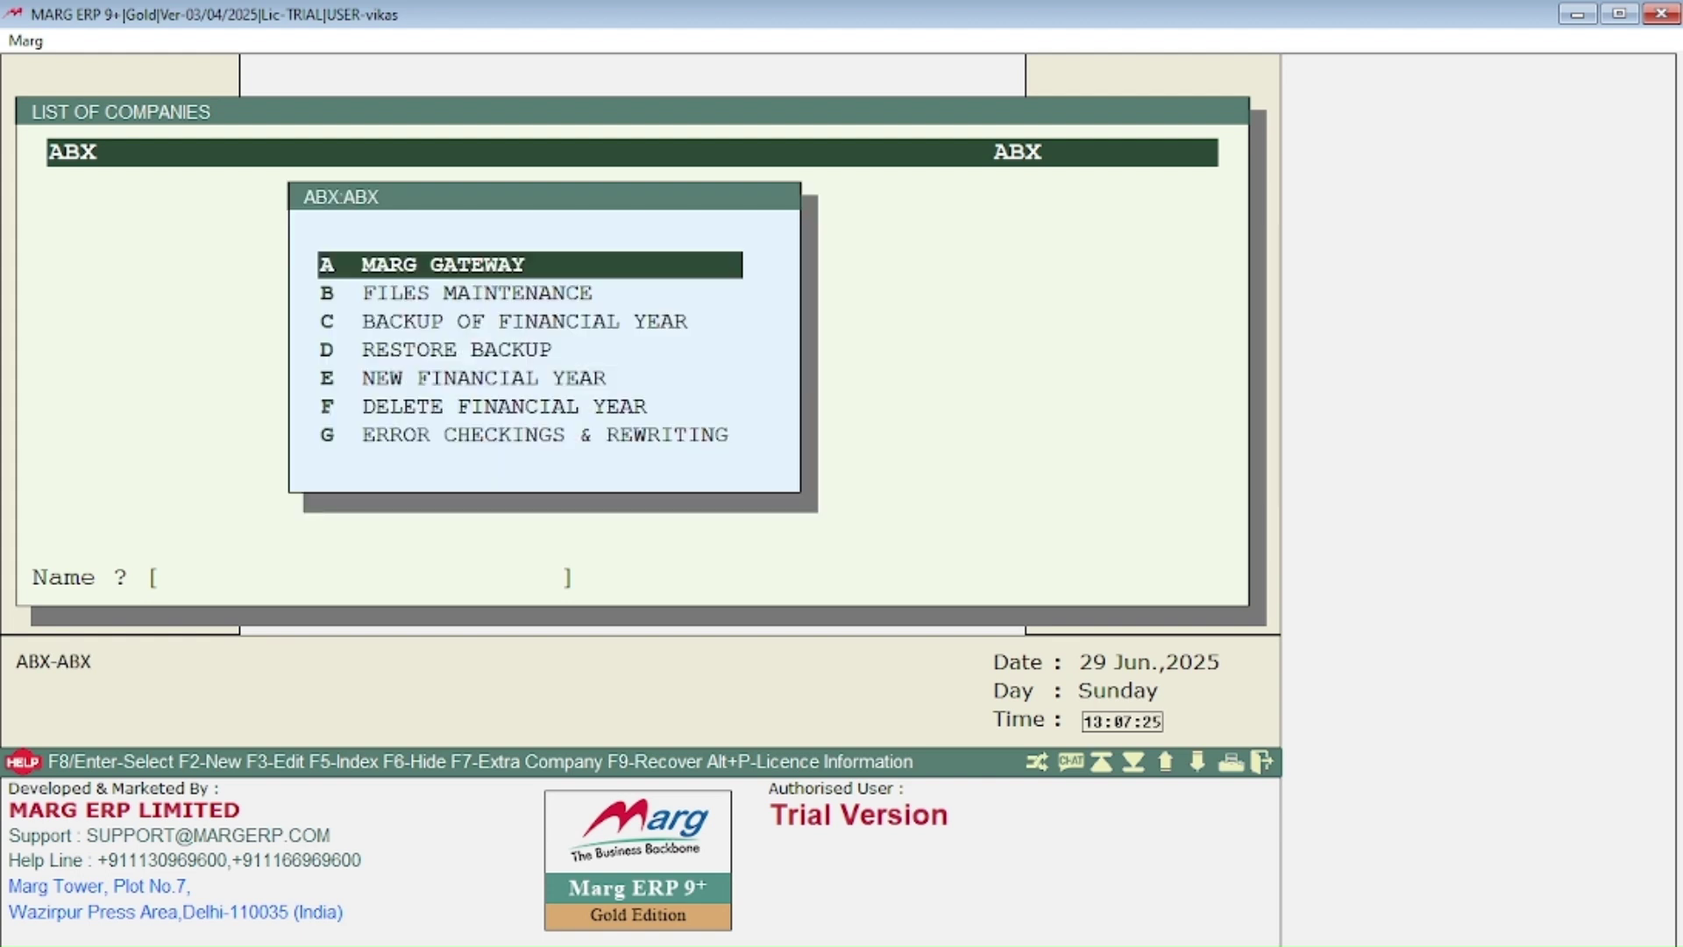
{"action": "key", "text": "Down"}
{"action": "key", "text": "Down"}
{"action": "key", "text": "Down"}
{"action": "key", "text": "Down"}
{"action": "key", "text": "Down"}
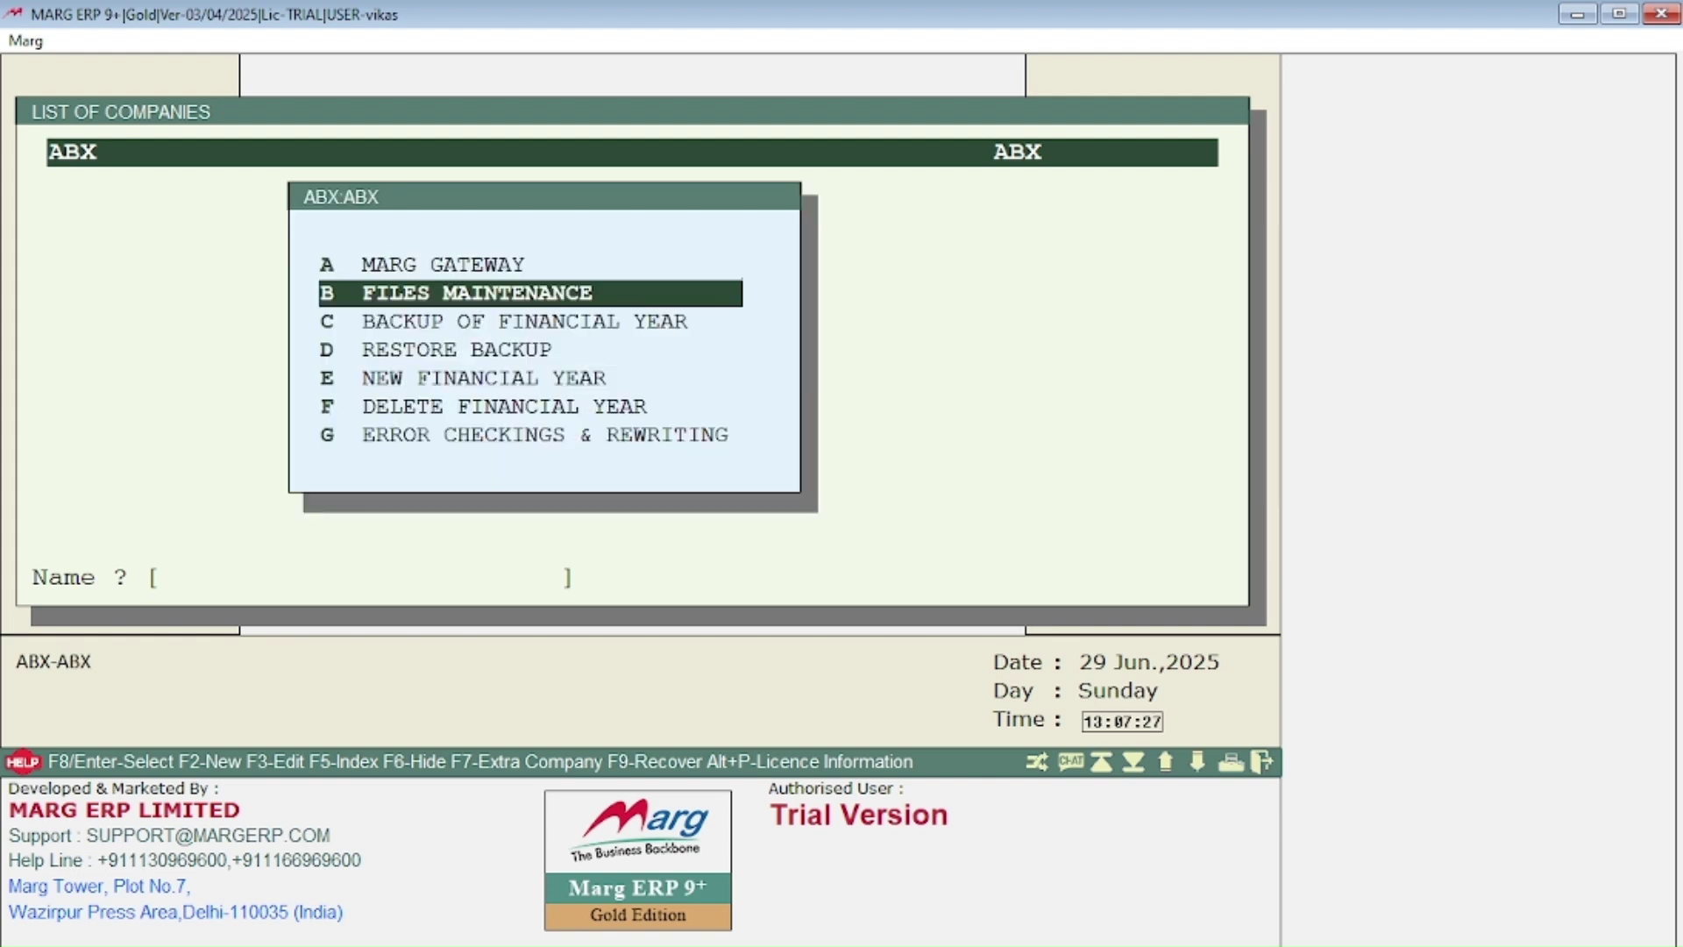
{"action": "key", "text": "Return"}
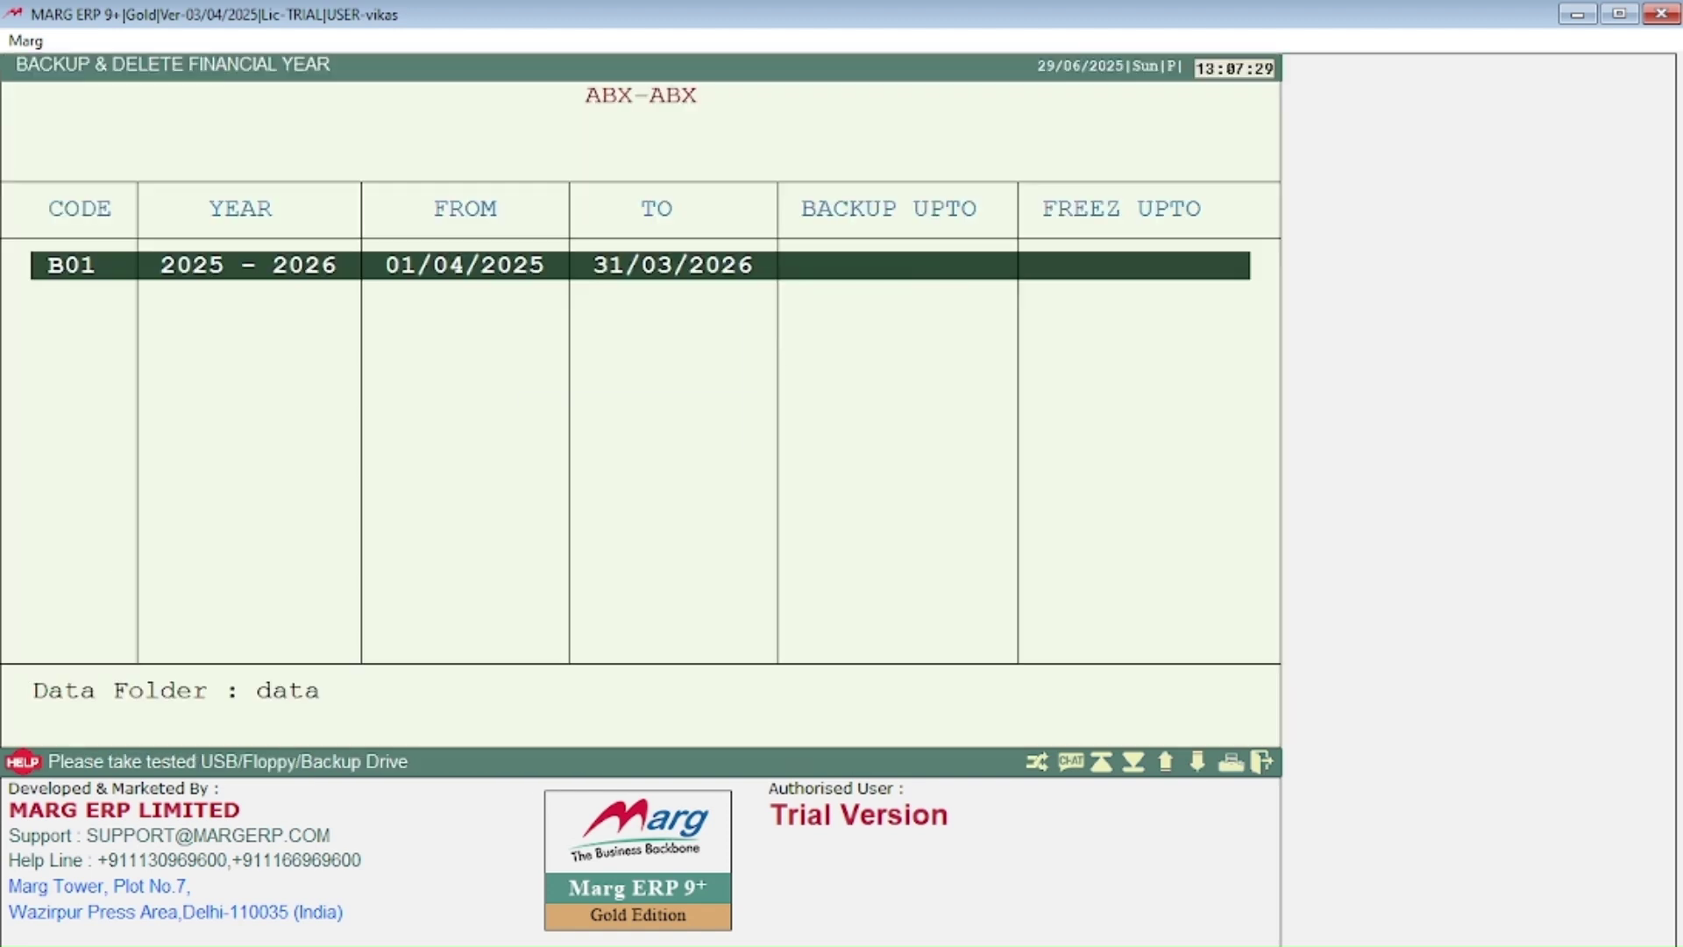
Step: Back up ABX's year B01 (01/04/2025–31/03/2026) and confirm its deletion by typing DELETE
{"action": "key", "text": "Return"}
{"action": "key", "text": "Return"}
{"action": "key", "text": "Return"}
{"action": "key", "text": "Return"}
{"action": "key", "text": "Return"}
{"action": "key", "text": "Return"}
{"action": "key", "text": "Return"}
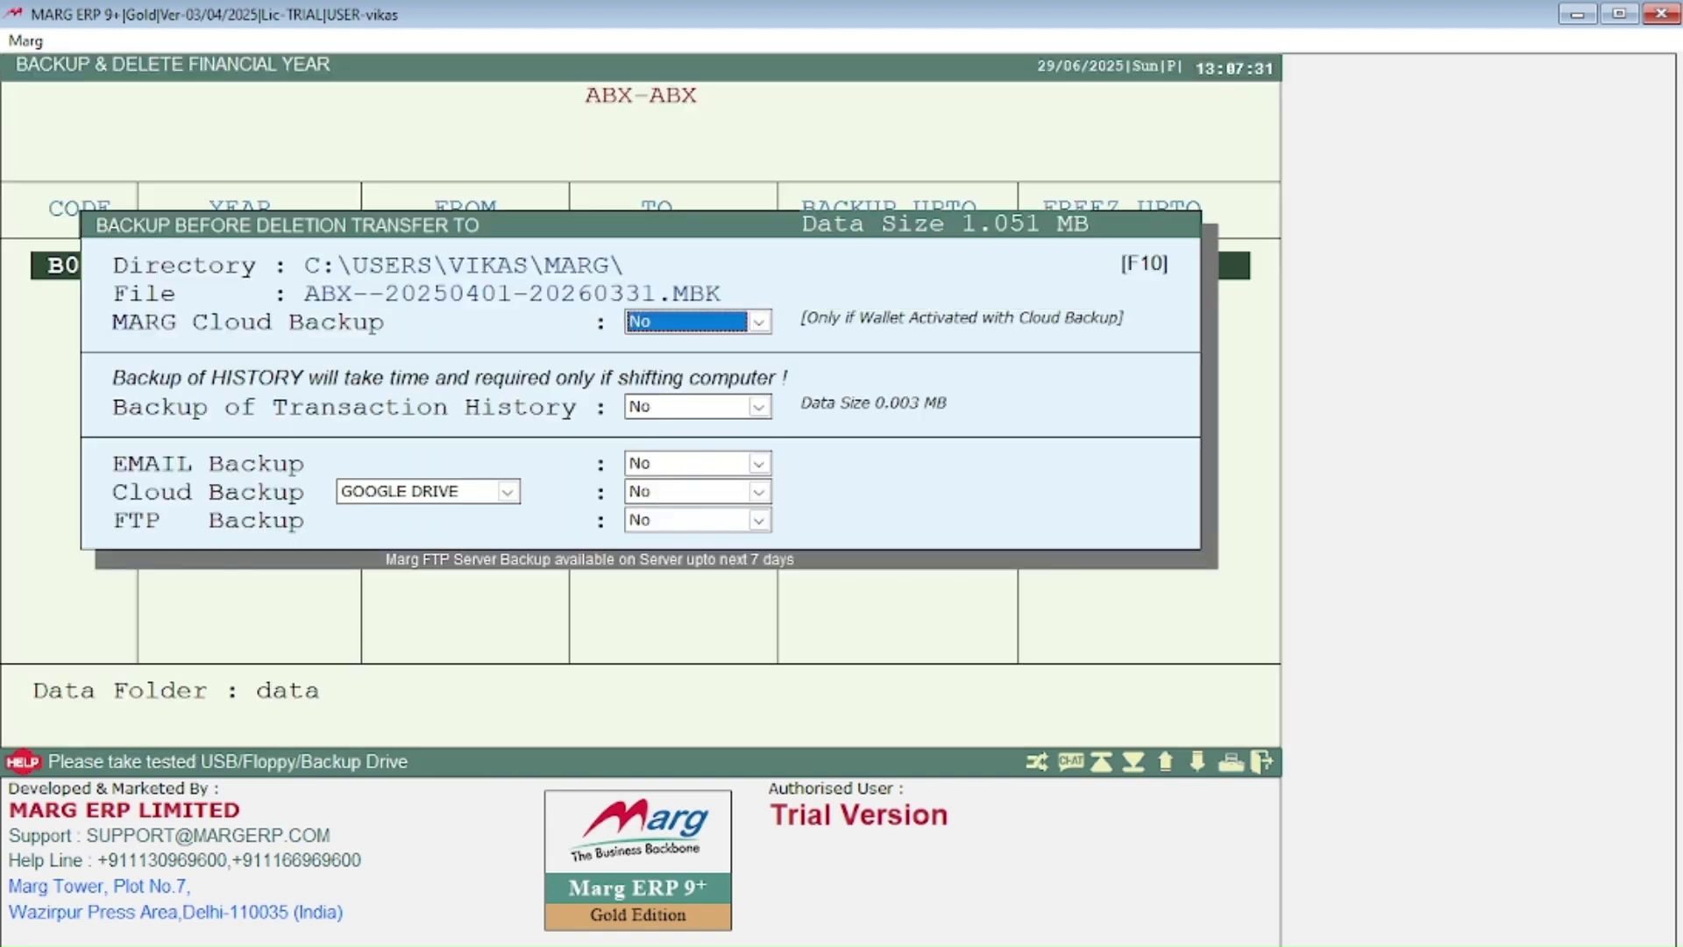
{"action": "key", "text": "Return"}
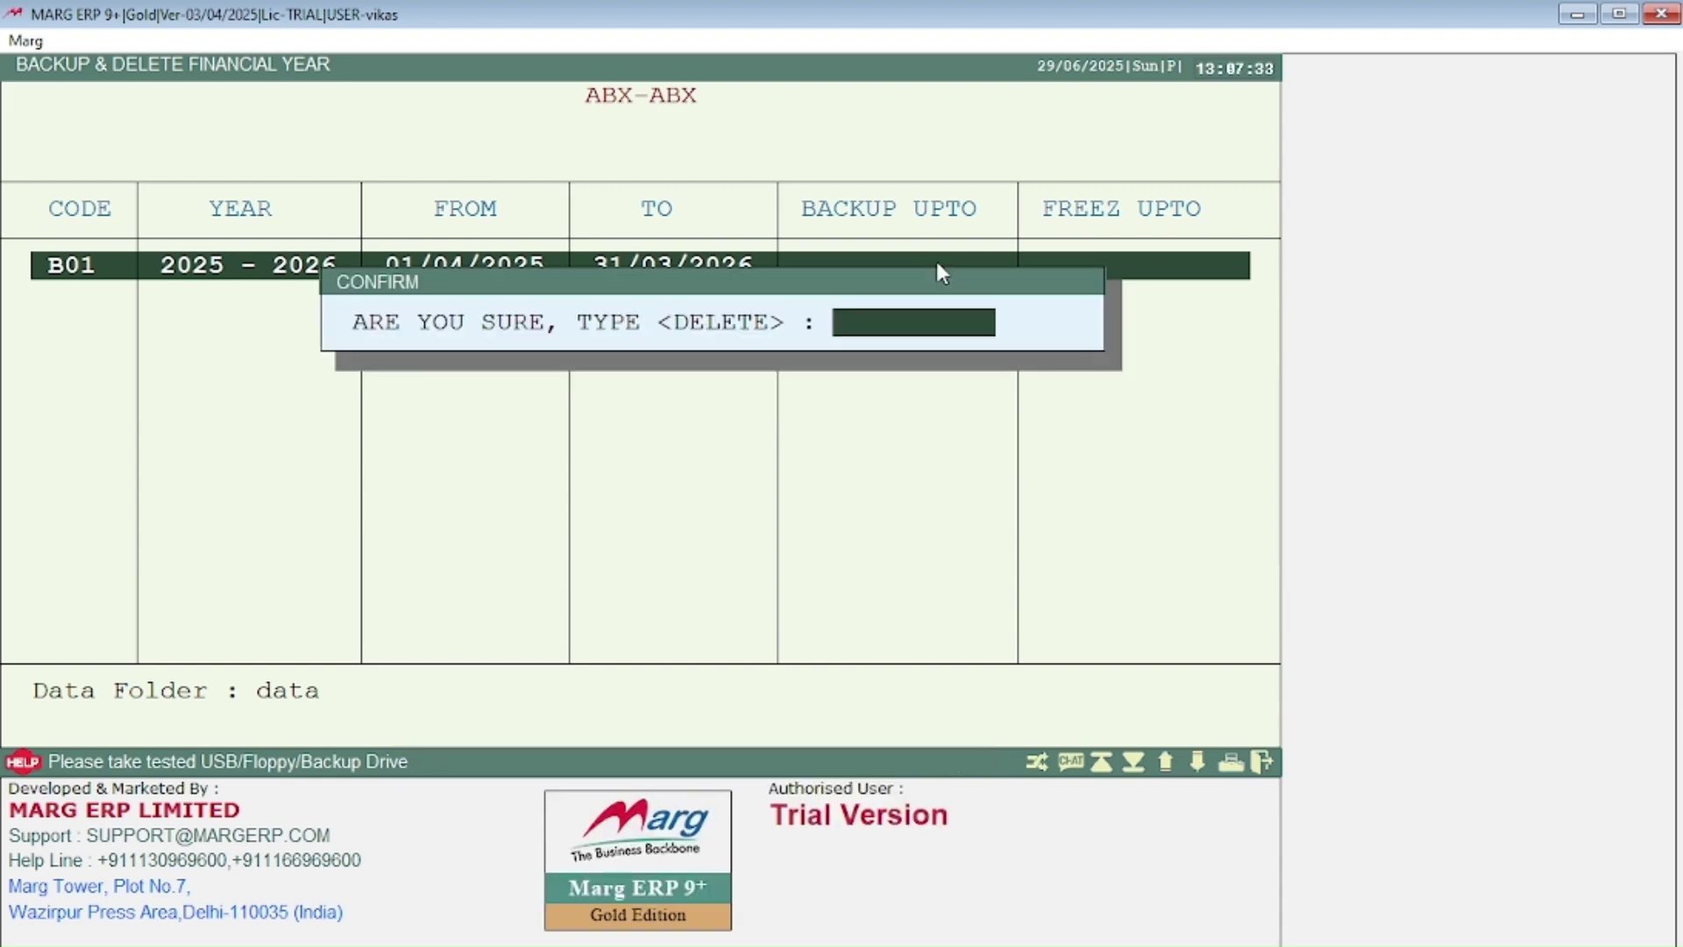
{"action": "type", "text": "DELETE"}
{"action": "key", "text": "Return"}
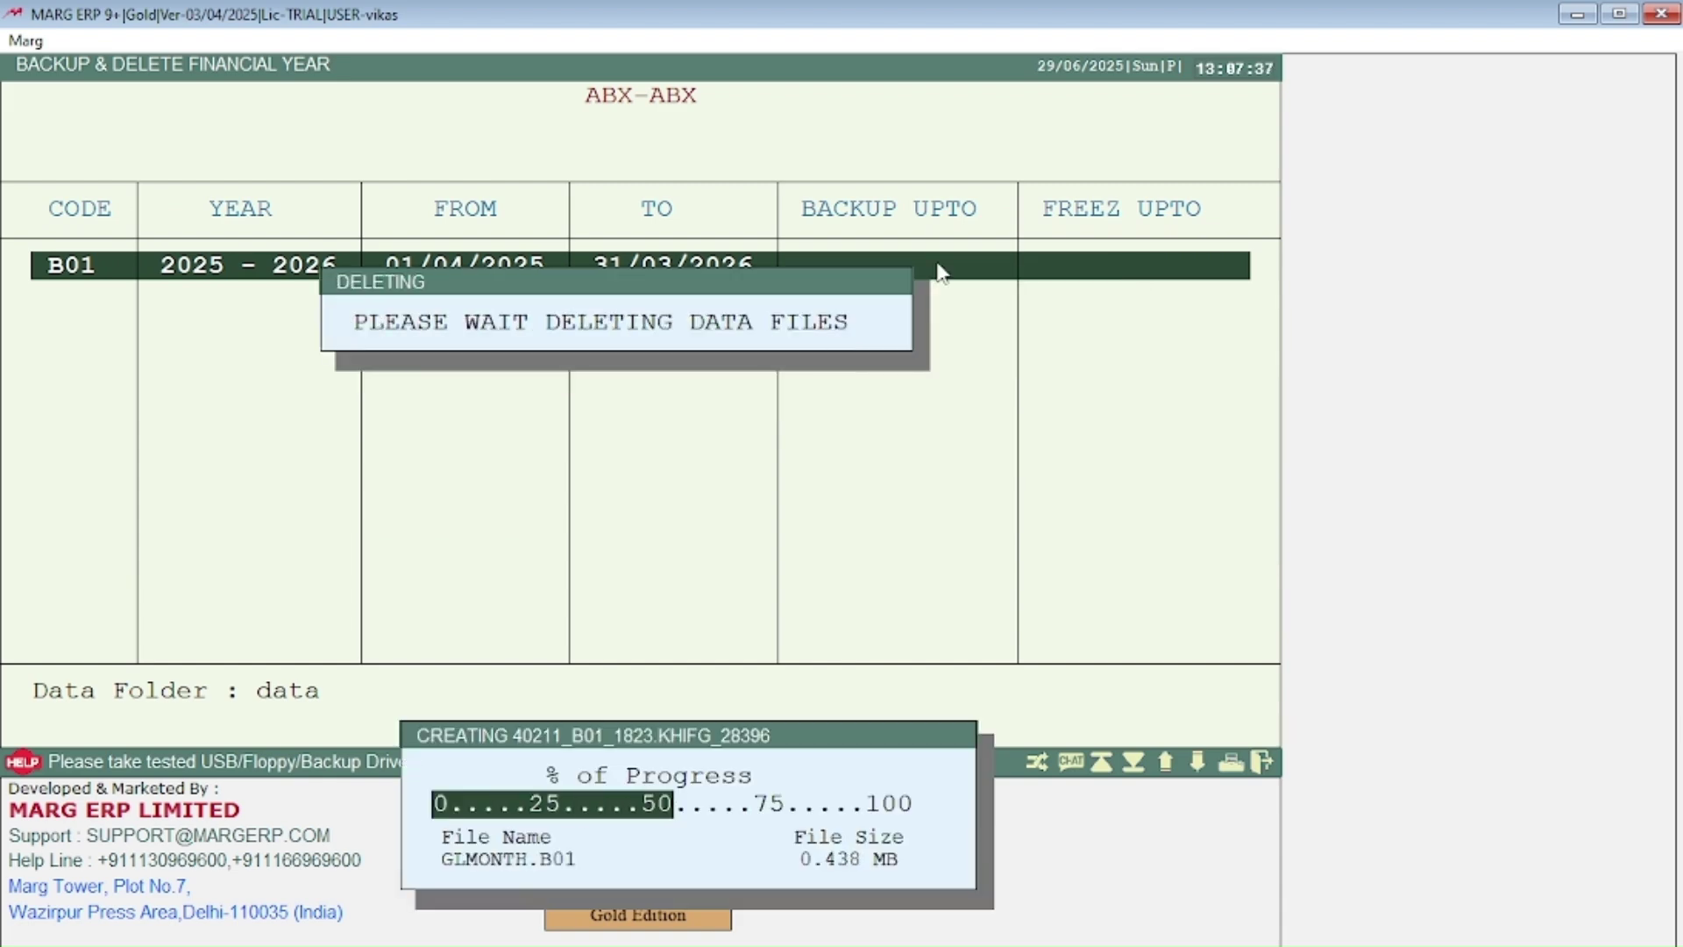
{"action": "key", "text": "Return"}
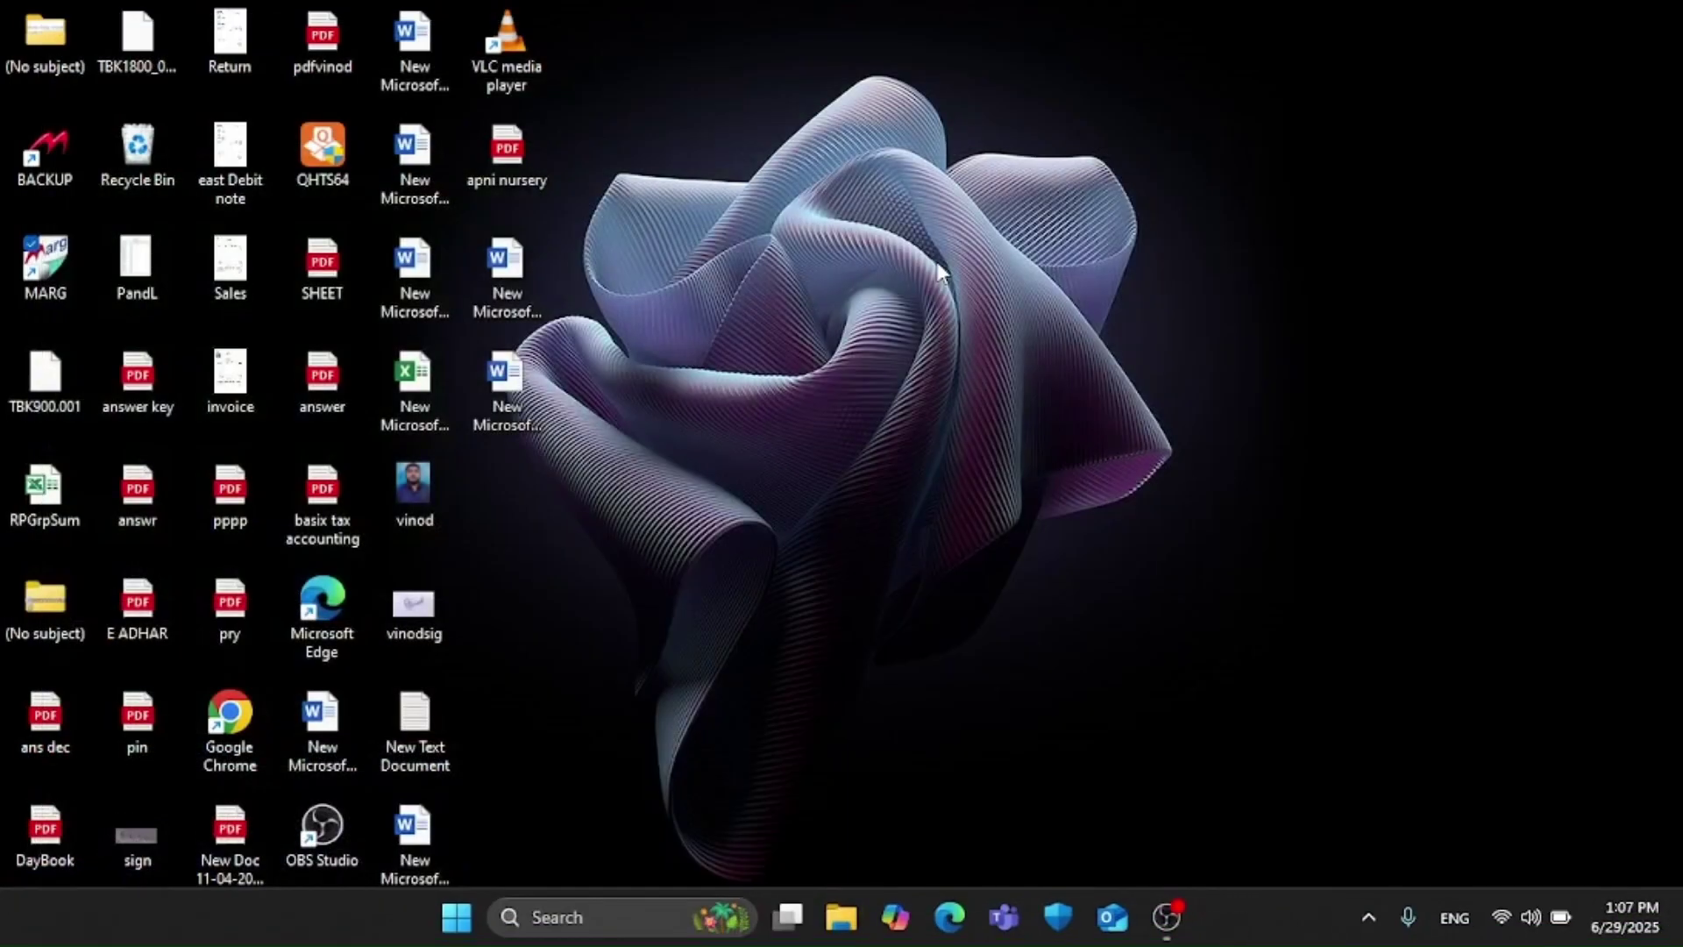
Step: Relaunch Marg ERP 9+ from the MARG desktop shortcut
{"action": "double_click", "coordinate": [28, 292]}
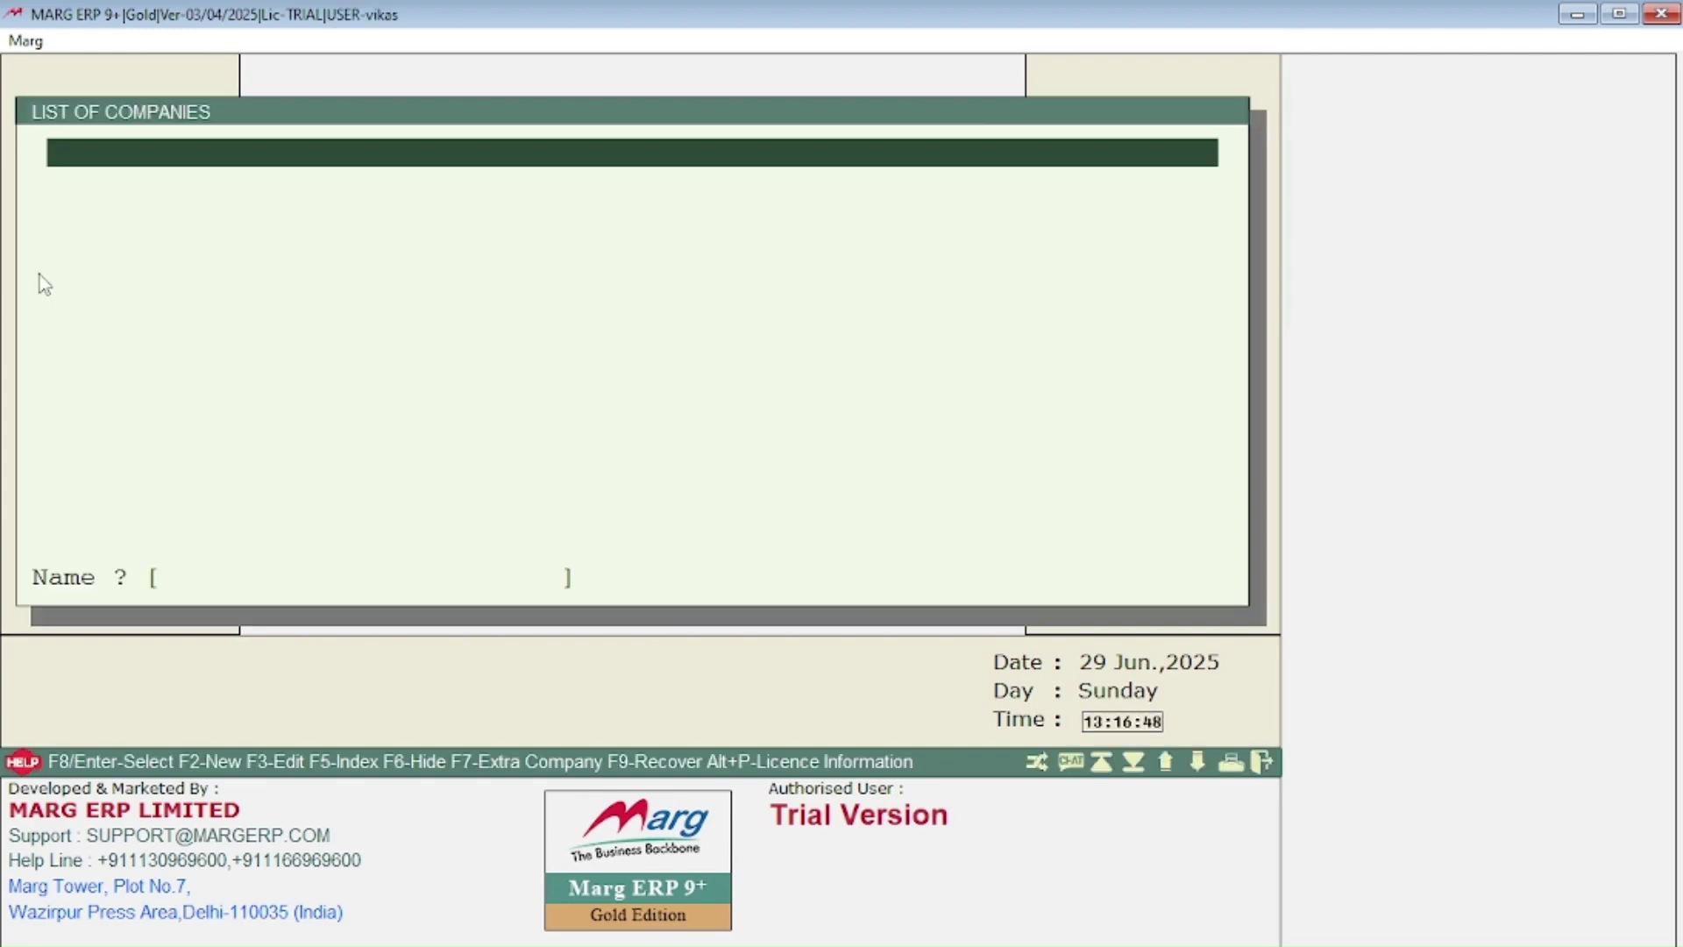
Step: Choose Restore From My Demonstration and enter the user's MARG folder as the backup directory
{"action": "key", "text": "F2"}
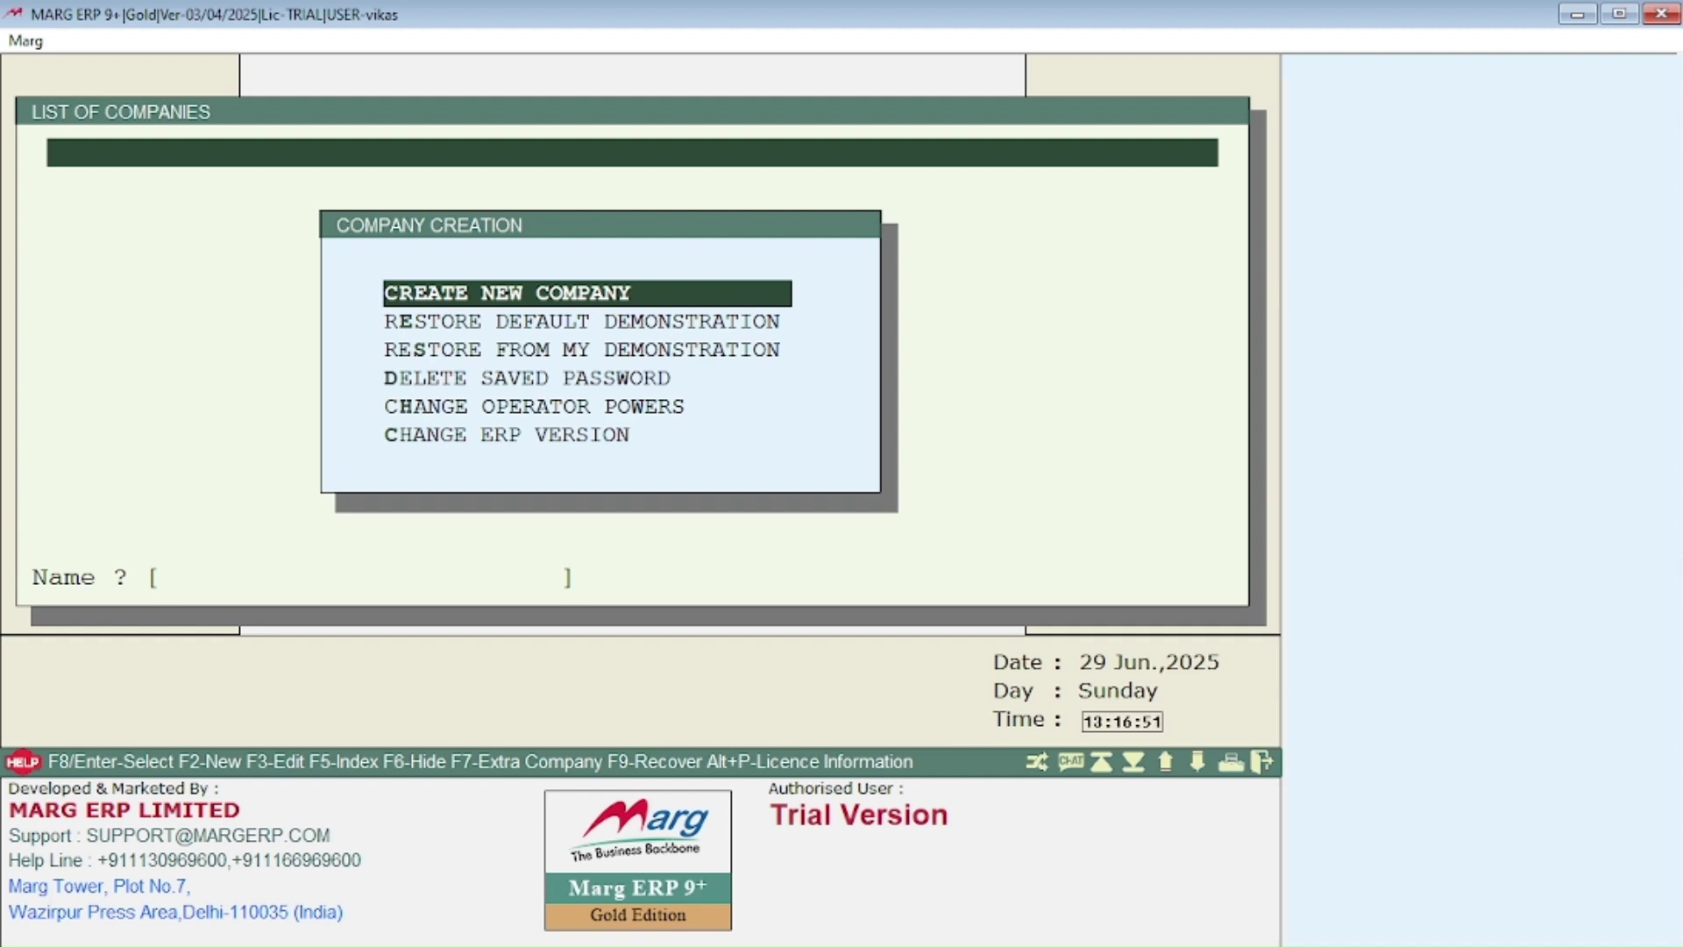
{"action": "key", "text": "Down"}
{"action": "key", "text": "Down"}
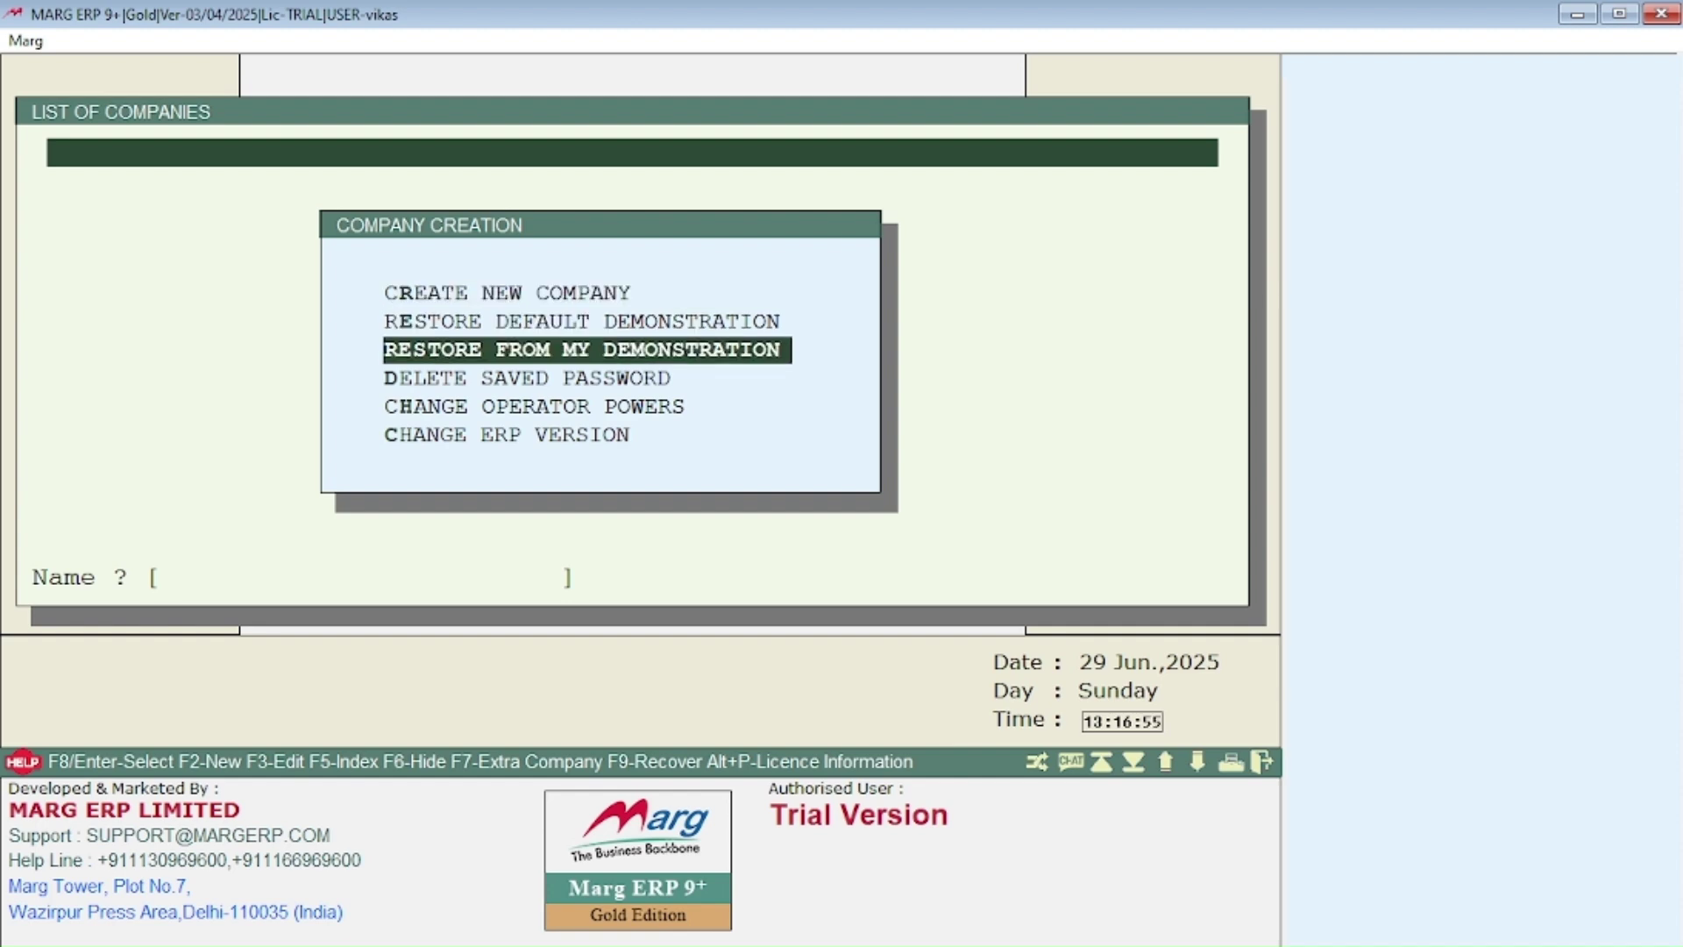
{"action": "key", "text": "Return"}
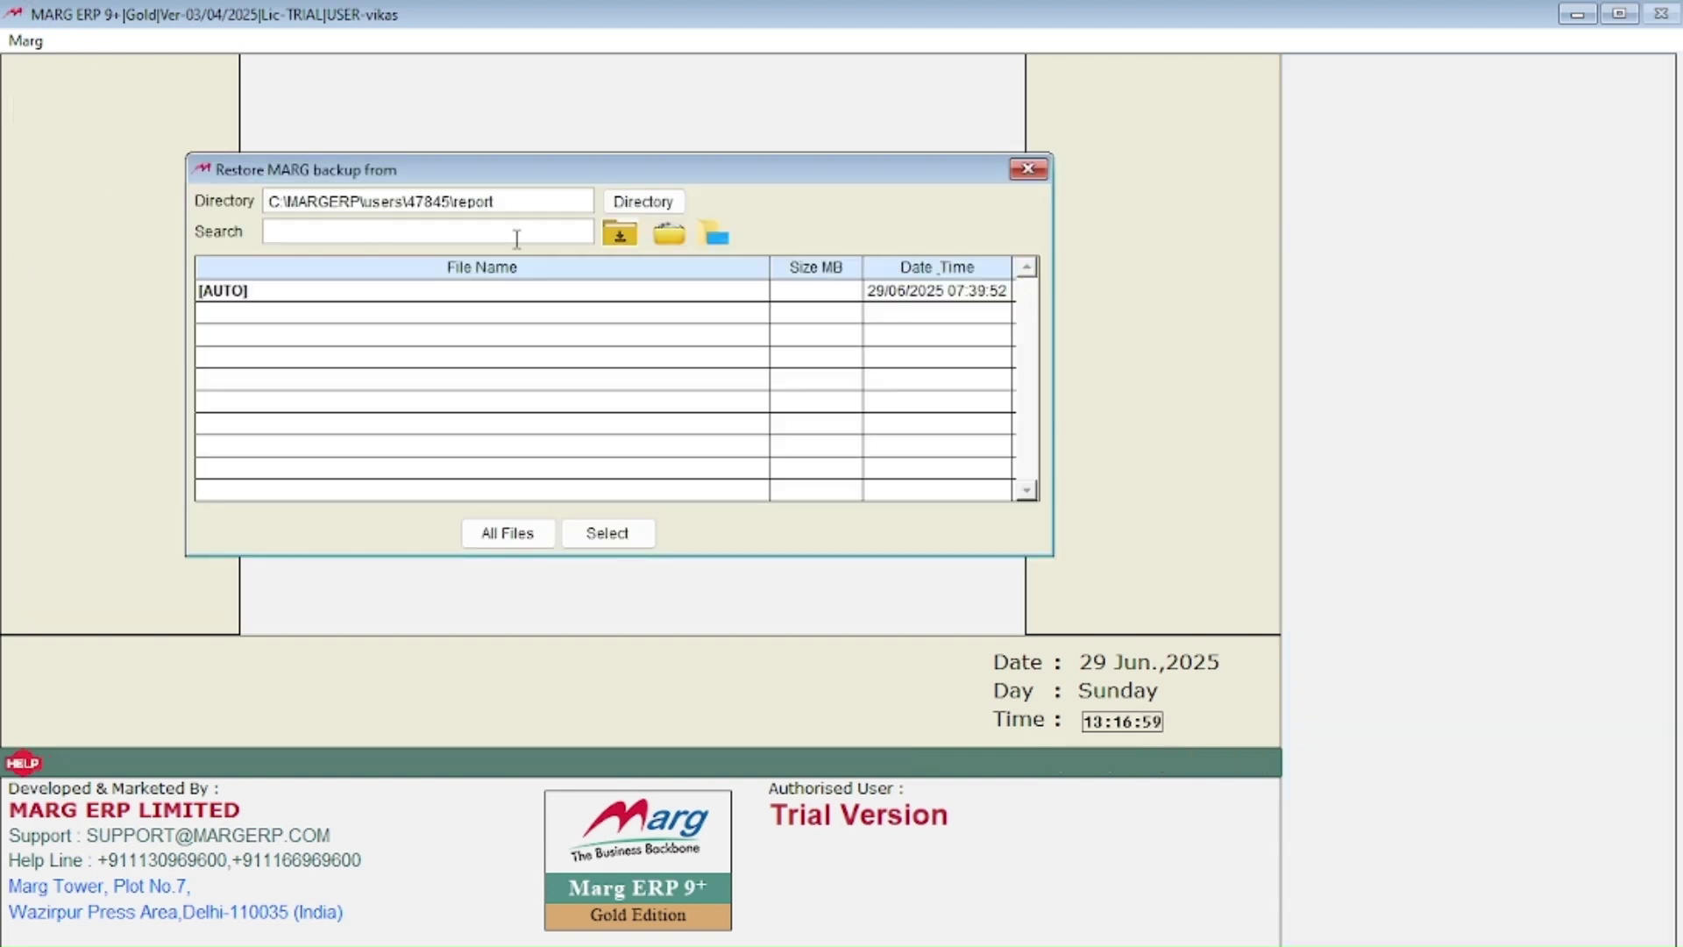
{"action": "key", "text": "BackSpace"}
{"action": "key", "text": "BackSpace"}
{"action": "key", "text": "BackSpace"}
{"action": "key", "text": "BackSpace"}
{"action": "key", "text": "BackSpace"}
{"action": "key", "text": "BackSpace"}
{"action": "key", "text": "BackSpace"}
{"action": "key", "text": "BackSpace"}
{"action": "key", "text": "BackSpace"}
{"action": "key", "text": "BackSpace"}
{"action": "key", "text": "BackSpace"}
{"action": "key", "text": "BackSpace"}
{"action": "key", "text": "BackSpace"}
{"action": "key", "text": "BackSpace"}
{"action": "key", "text": "BackSpace"}
{"action": "key", "text": "BackSpace"}
{"action": "key", "text": "BackSpace"}
{"action": "key", "text": "BackSpace"}
{"action": "key", "text": "BackSpace"}
{"action": "key", "text": "BackSpace"}
{"action": "key", "text": "BackSpace"}
{"action": "key", "text": "BackSpace"}
{"action": "key", "text": "BackSpace"}
{"action": "key", "text": "BackSpace"}
{"action": "key", "text": "BackSpace"}
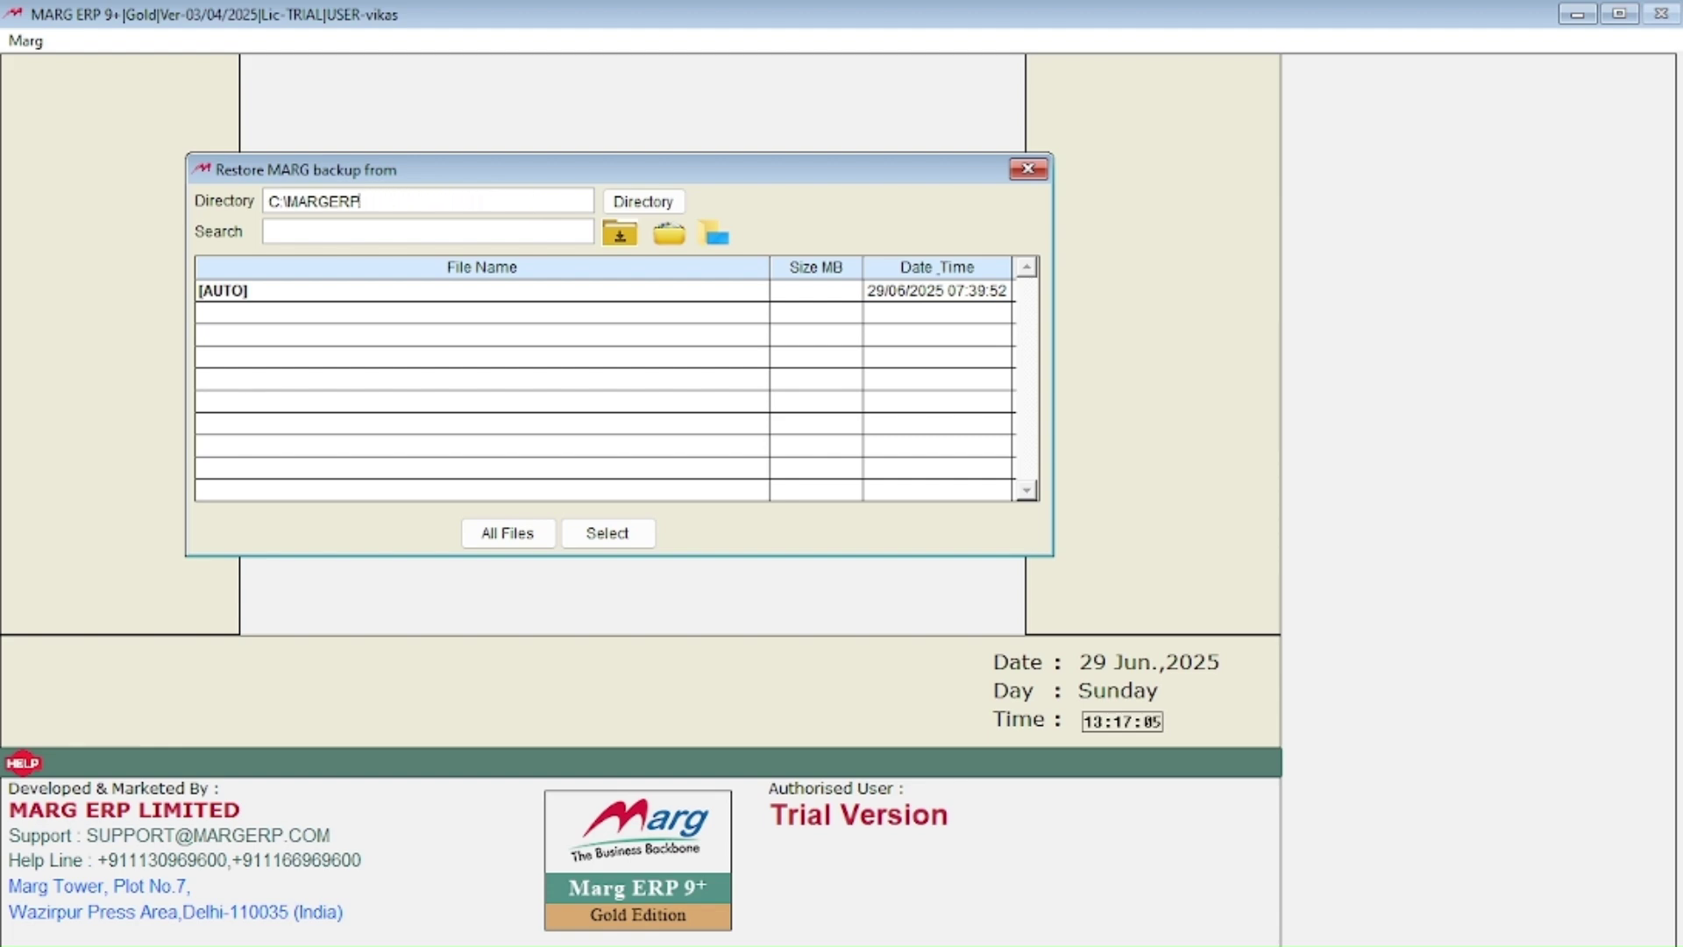
{"action": "key", "text": "BackSpace"}
{"action": "key", "text": "BackSpace"}
{"action": "type", "text": "USERS\\VIKASH\\MAR"}
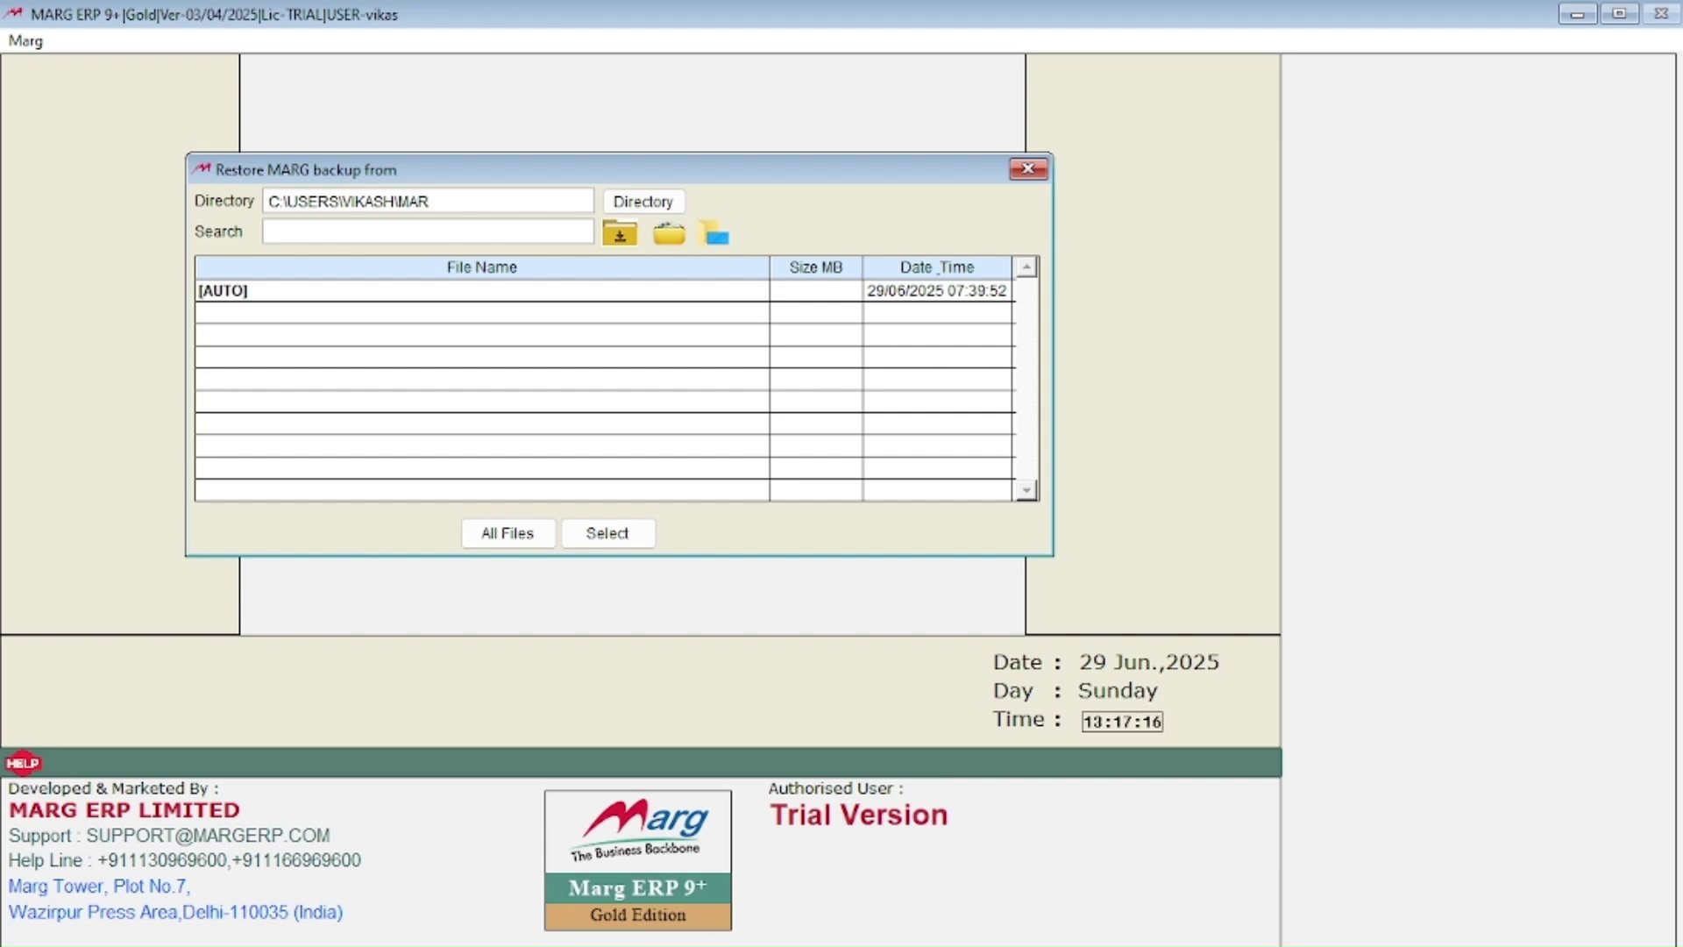
{"action": "type", "text": "G"}
{"action": "key", "text": "Return"}
{"action": "key", "text": "Return"}
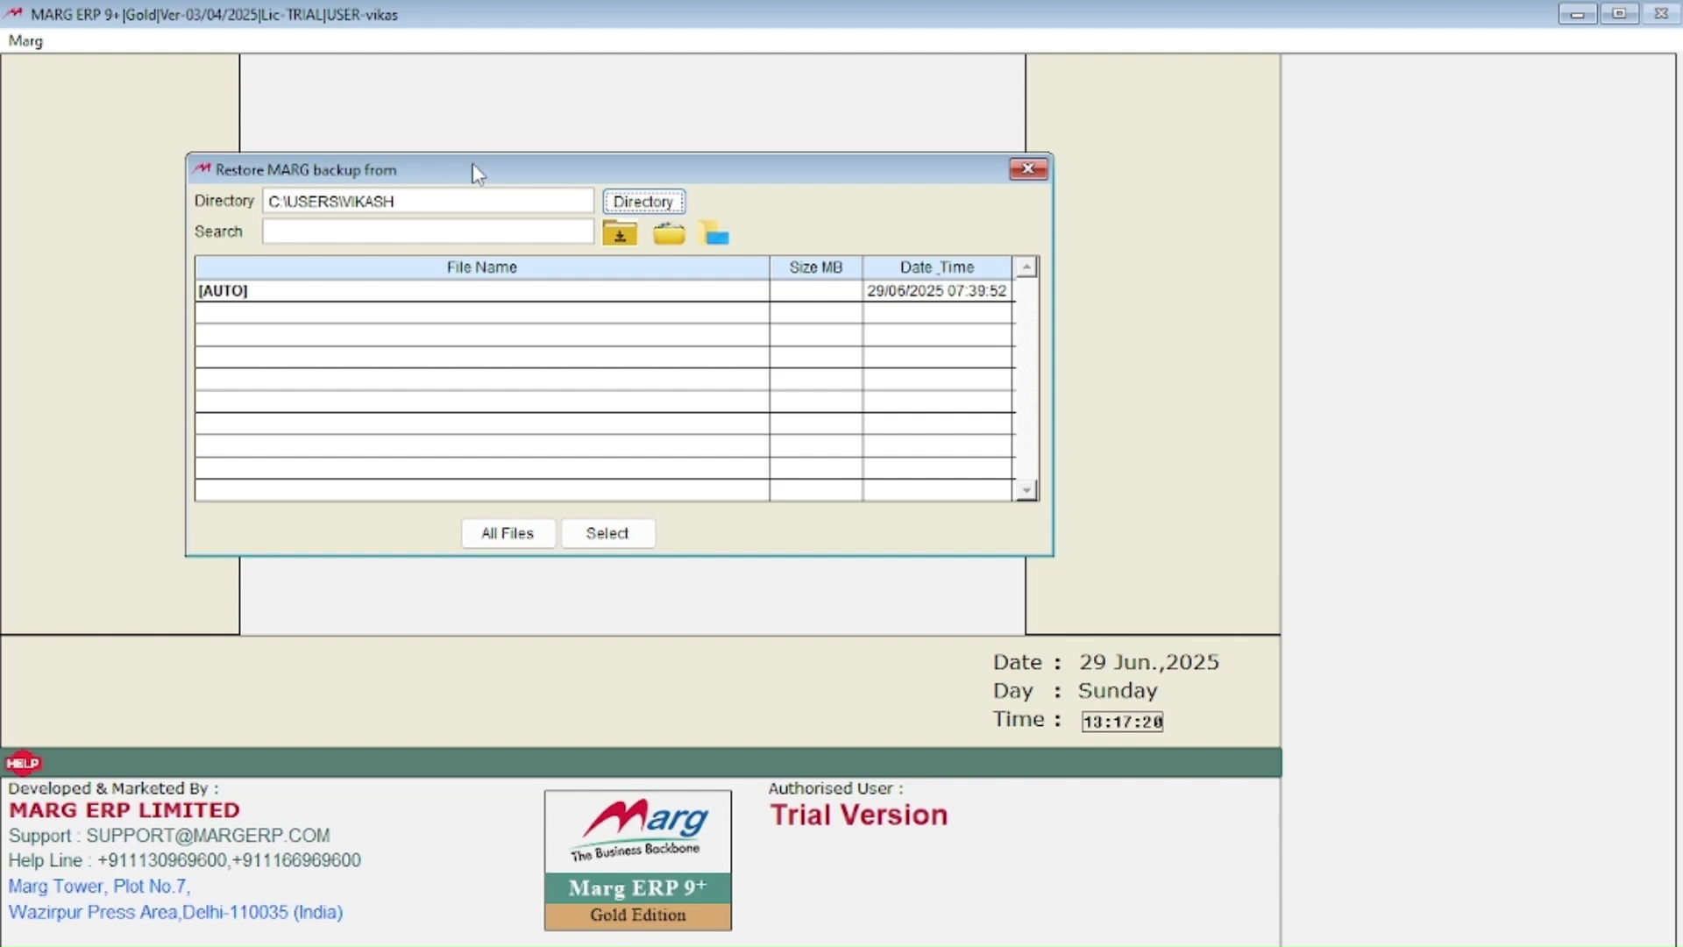
Step: Browse through Users and the user's home folder into the MARG backup folder
{"action": "left_click", "coordinate": [442, 200]}
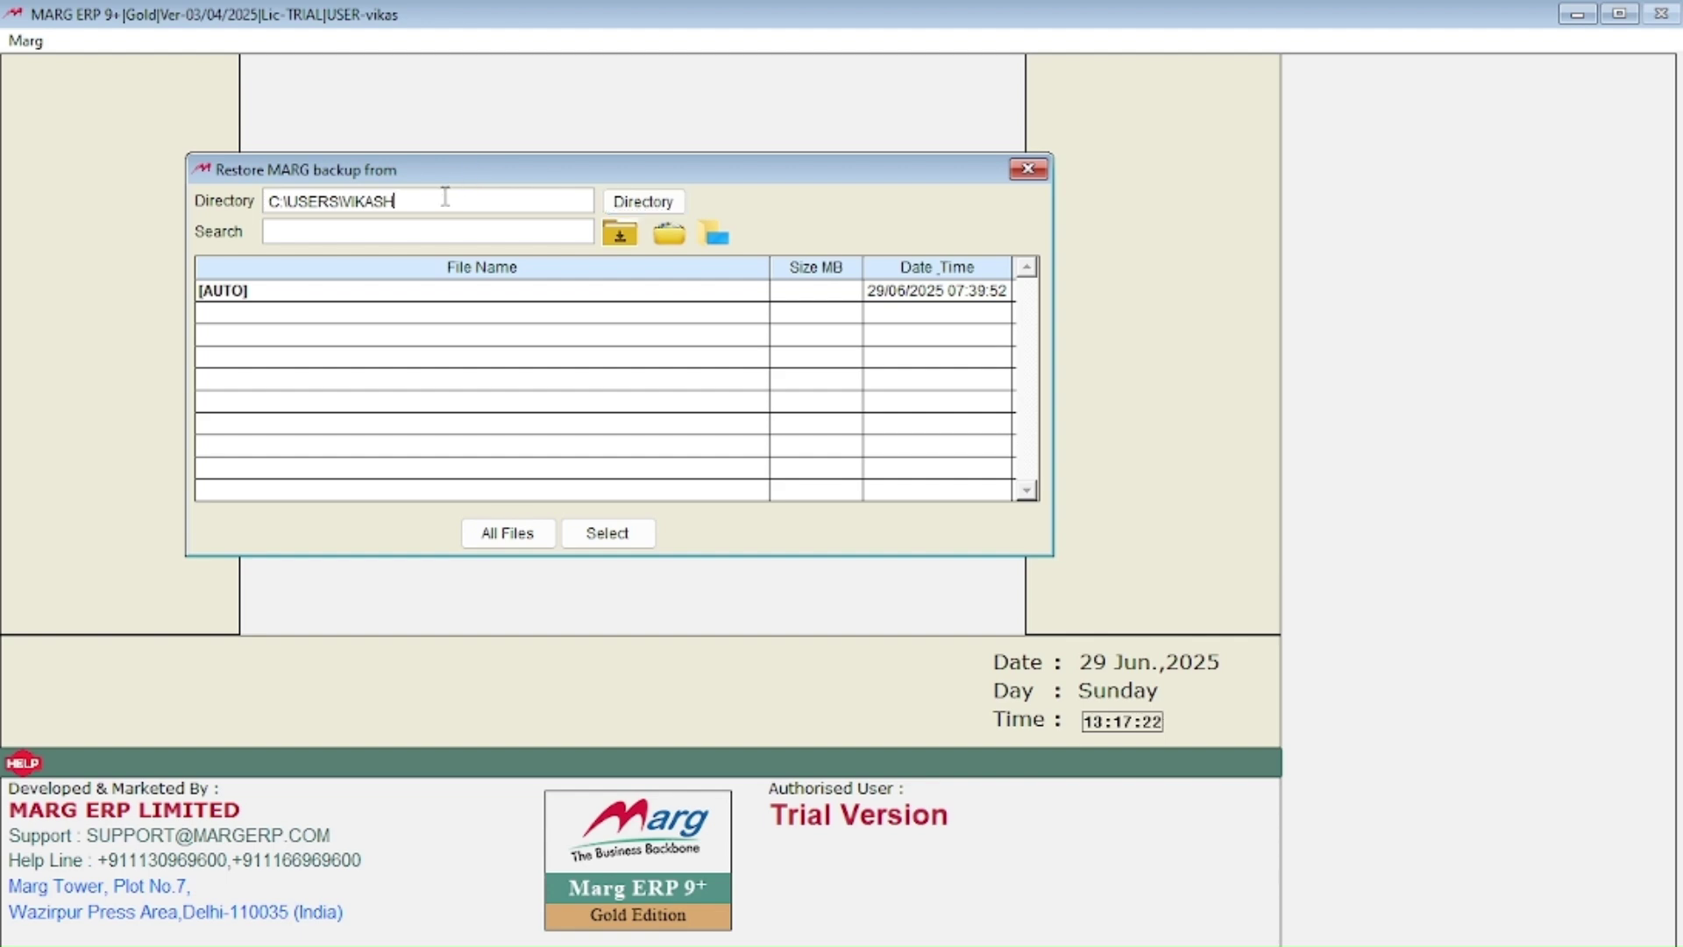
{"action": "key", "text": "Return"}
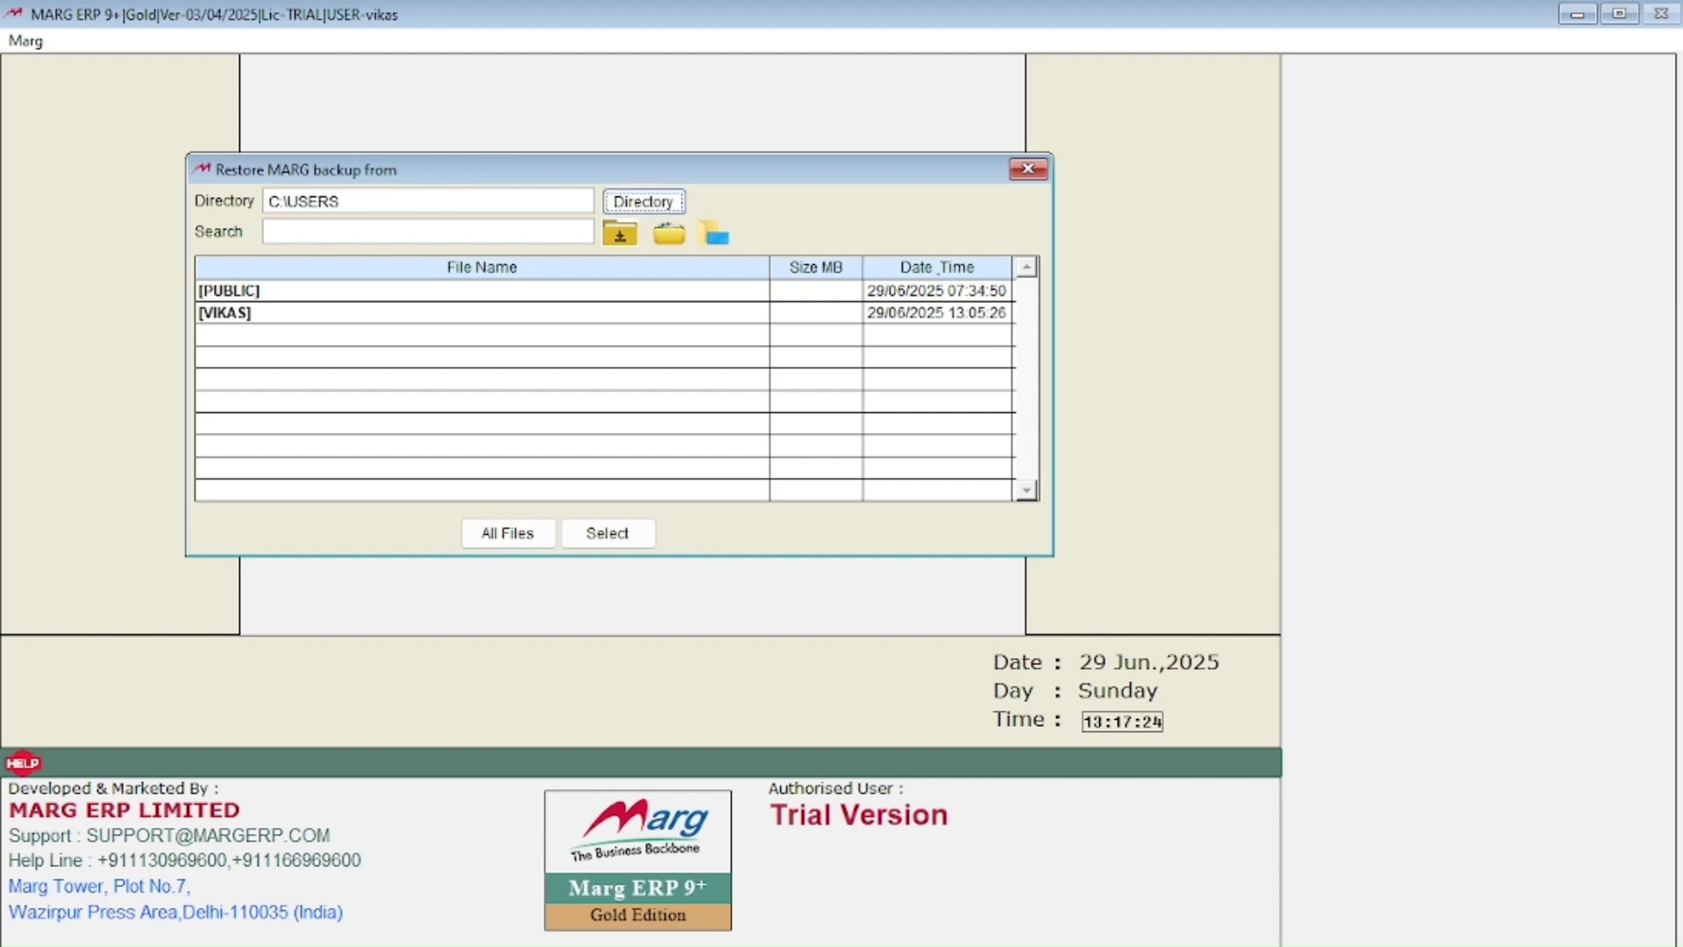
{"action": "key", "text": "Tab"}
{"action": "key", "text": "Tab"}
{"action": "key", "text": "Down"}
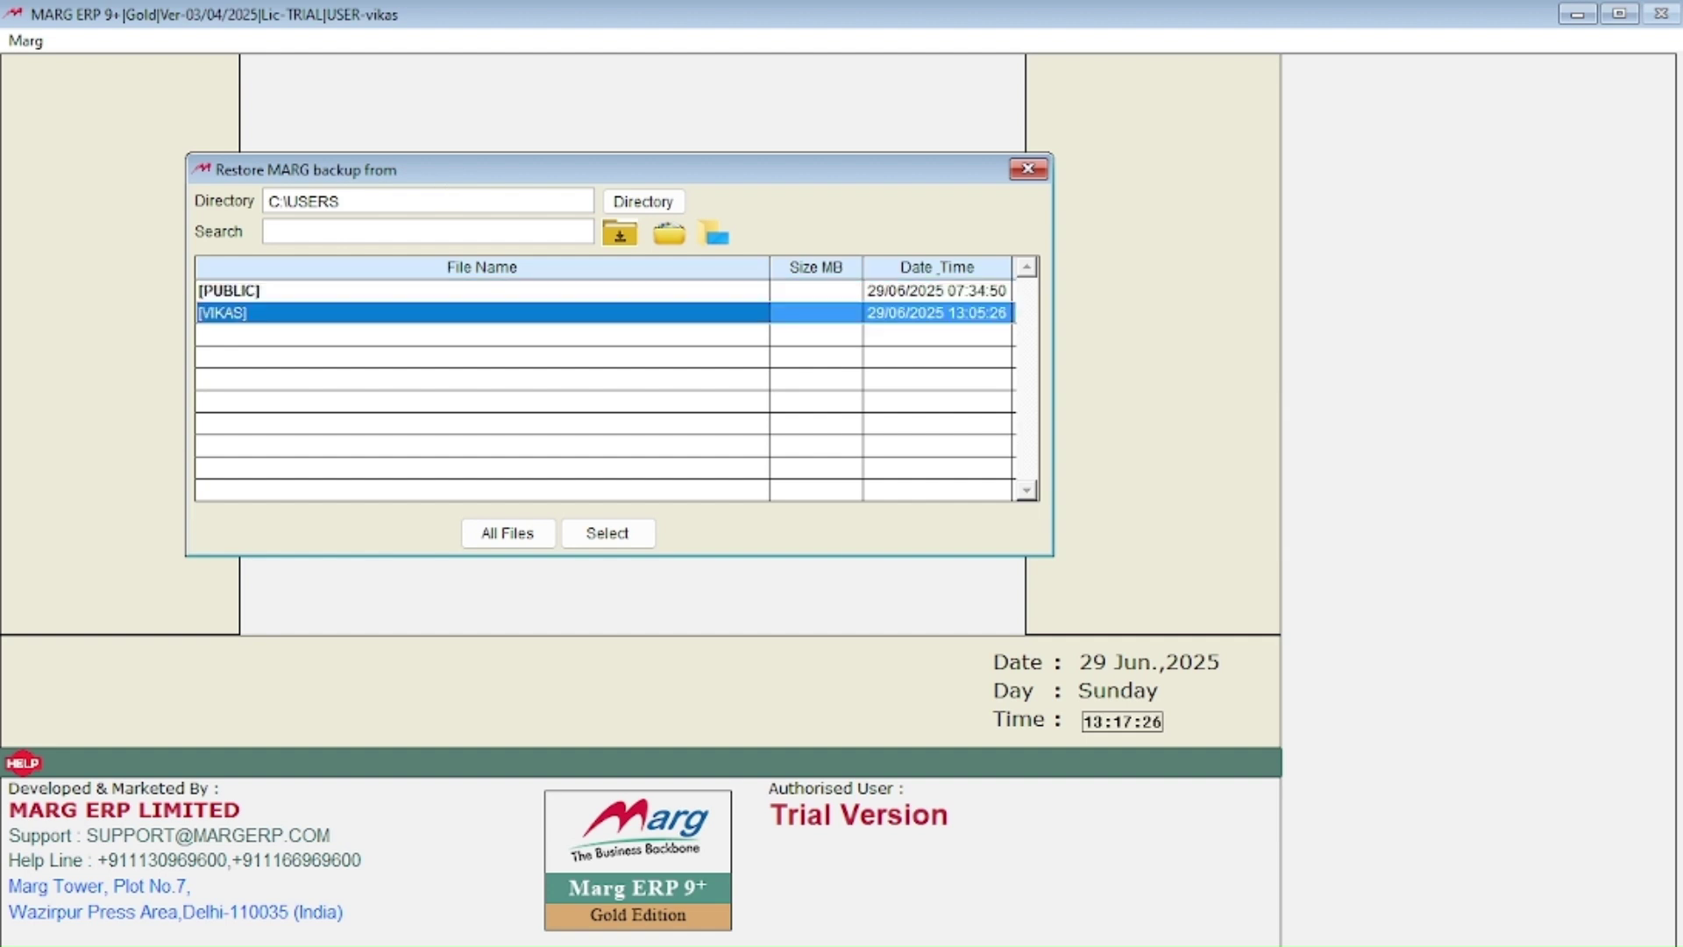
{"action": "key", "text": "Return"}
{"action": "key", "text": "Tab"}
{"action": "key", "text": "Down"}
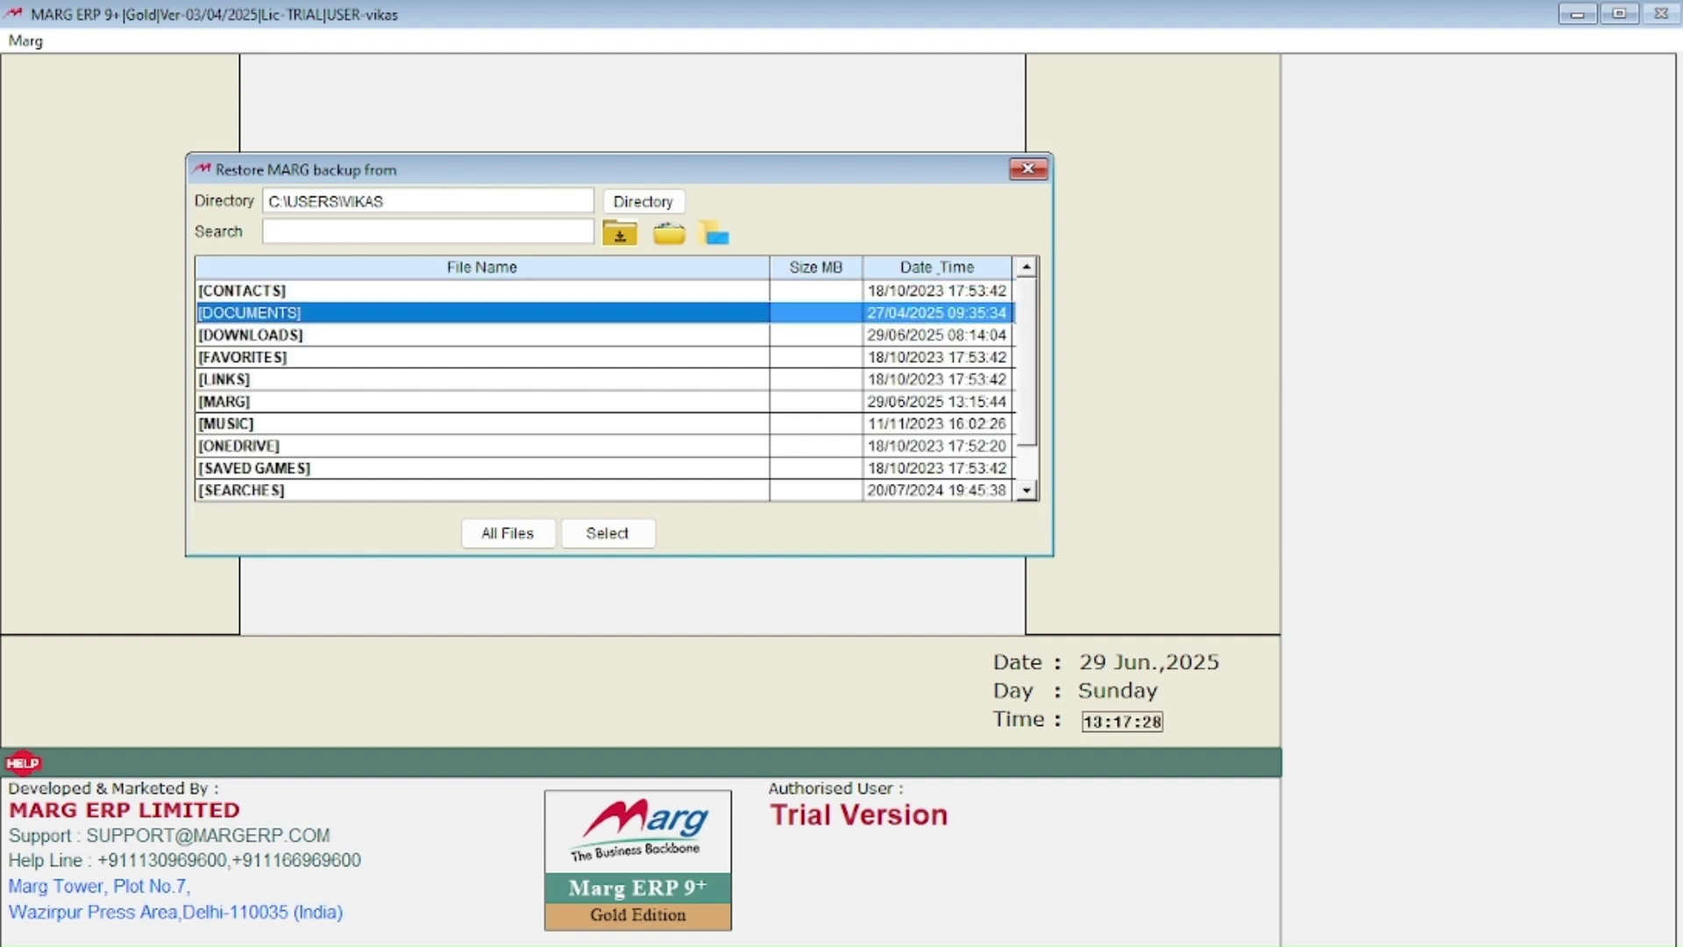
{"action": "key", "text": "Down"}
{"action": "key", "text": "Down"}
{"action": "key", "text": "Down"}
{"action": "key", "text": "Down"}
{"action": "key", "text": "Return"}
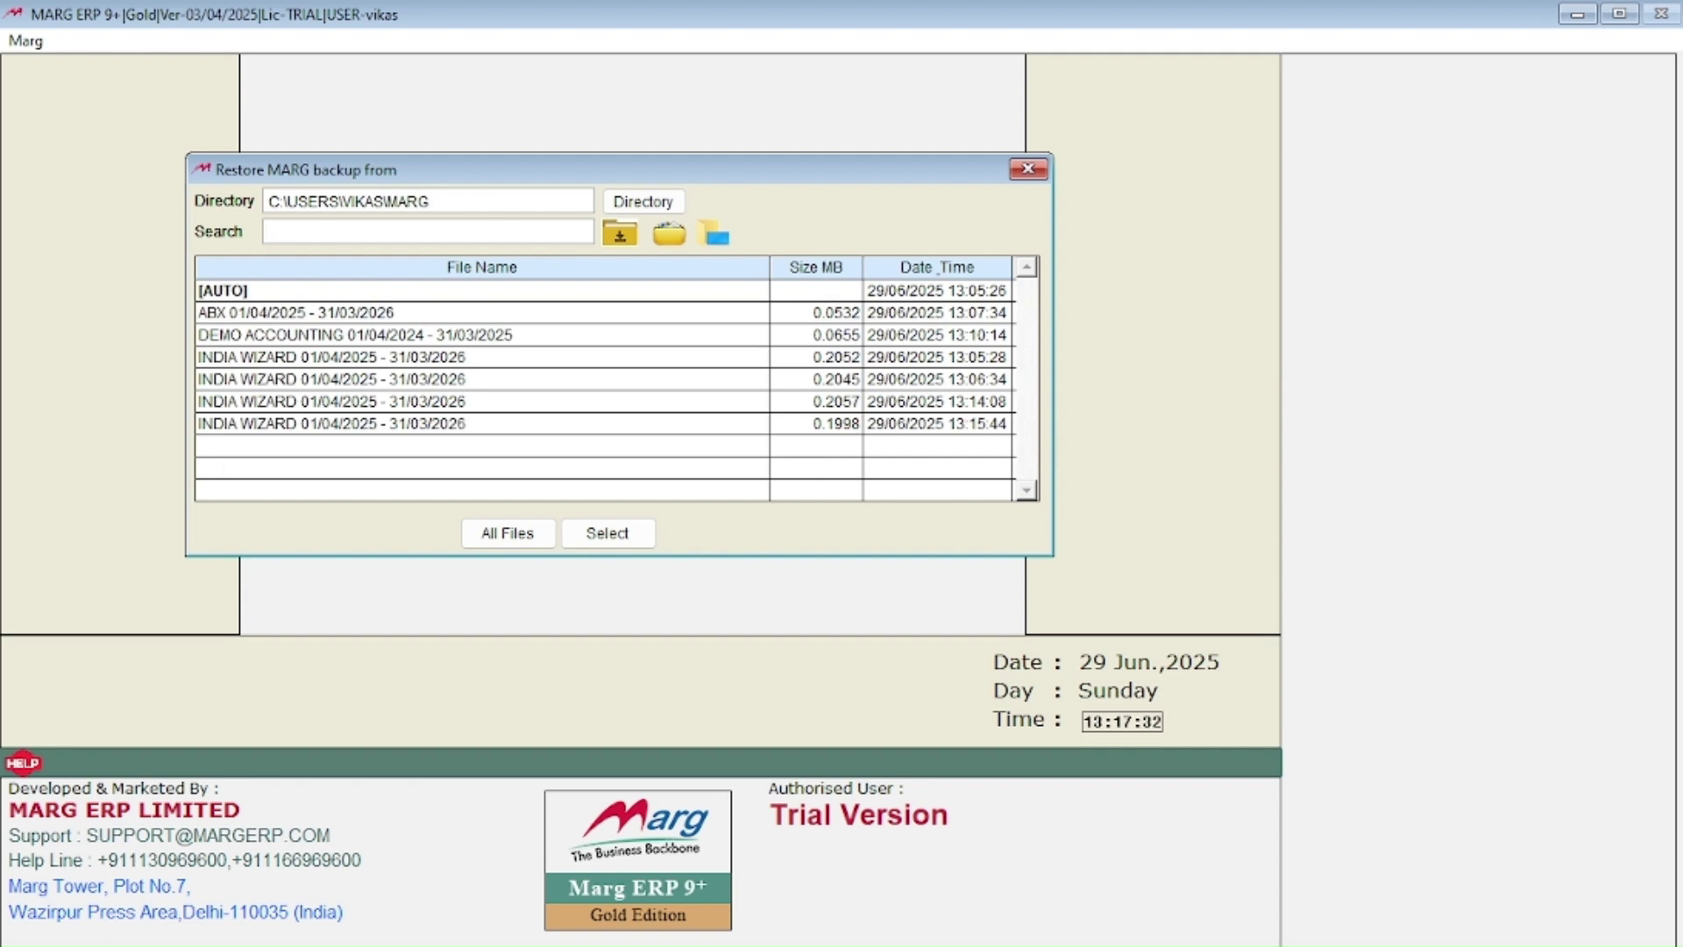
Step: Compare the INDIA WIZARD backup files and select the one taken at 13:05
{"action": "key", "text": "Down"}
{"action": "key", "text": "Down"}
{"action": "key", "text": "Down"}
{"action": "key", "text": "Down"}
{"action": "key", "text": "Down"}
{"action": "key", "text": "Down"}
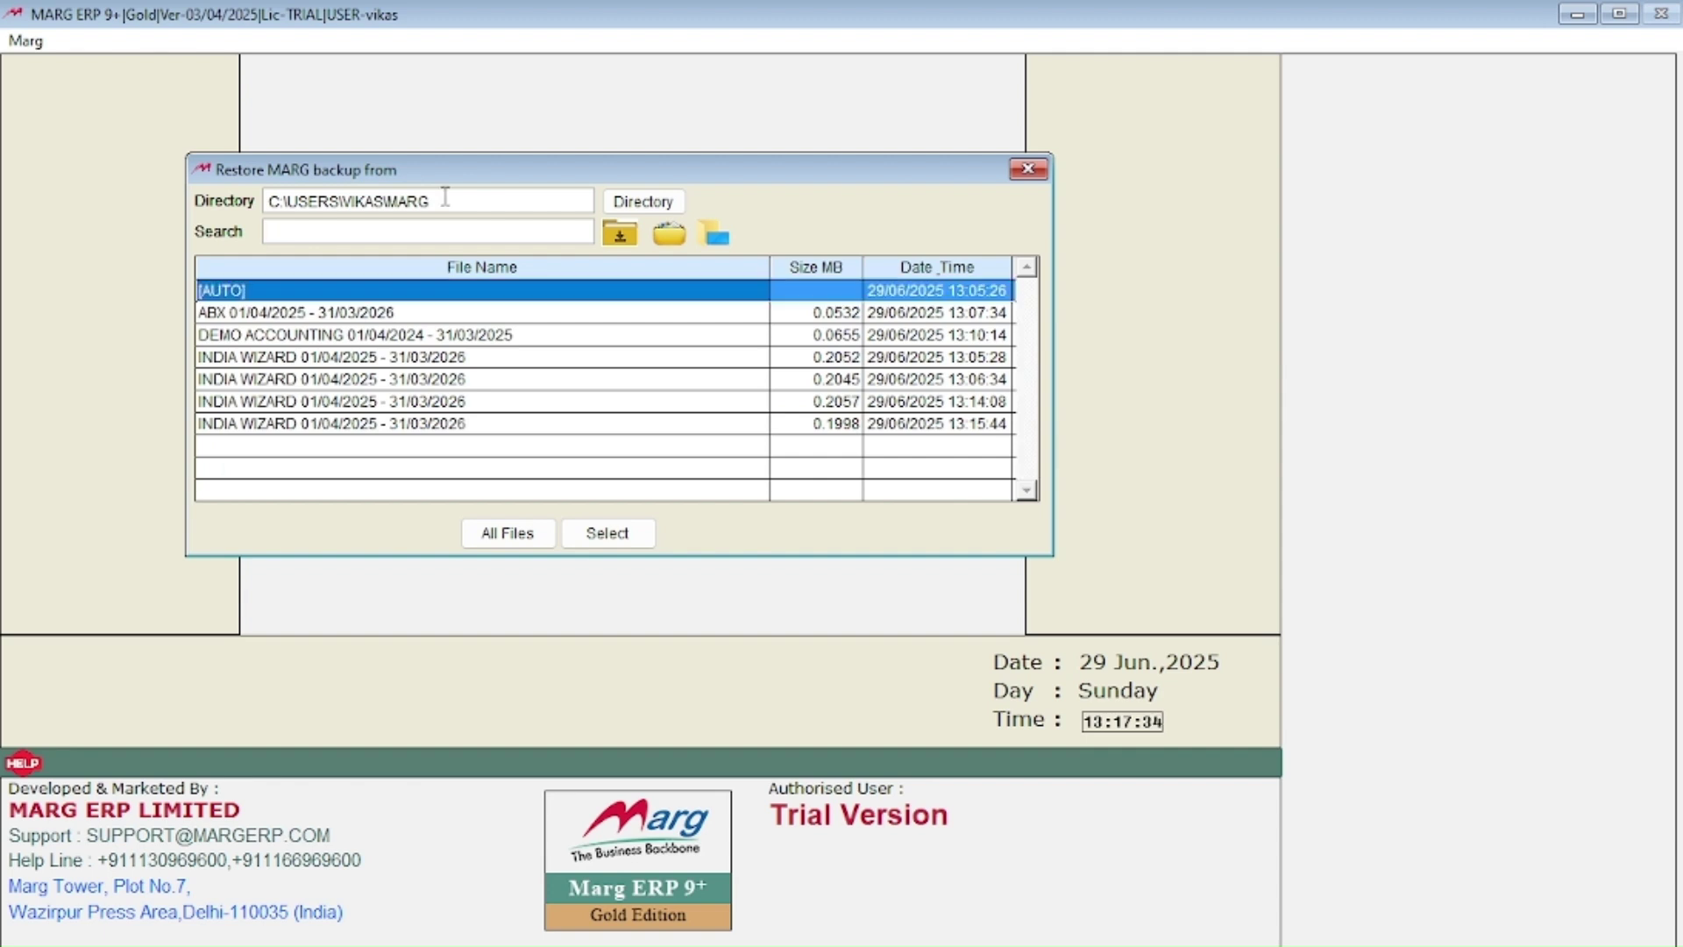
{"action": "key", "text": "Down"}
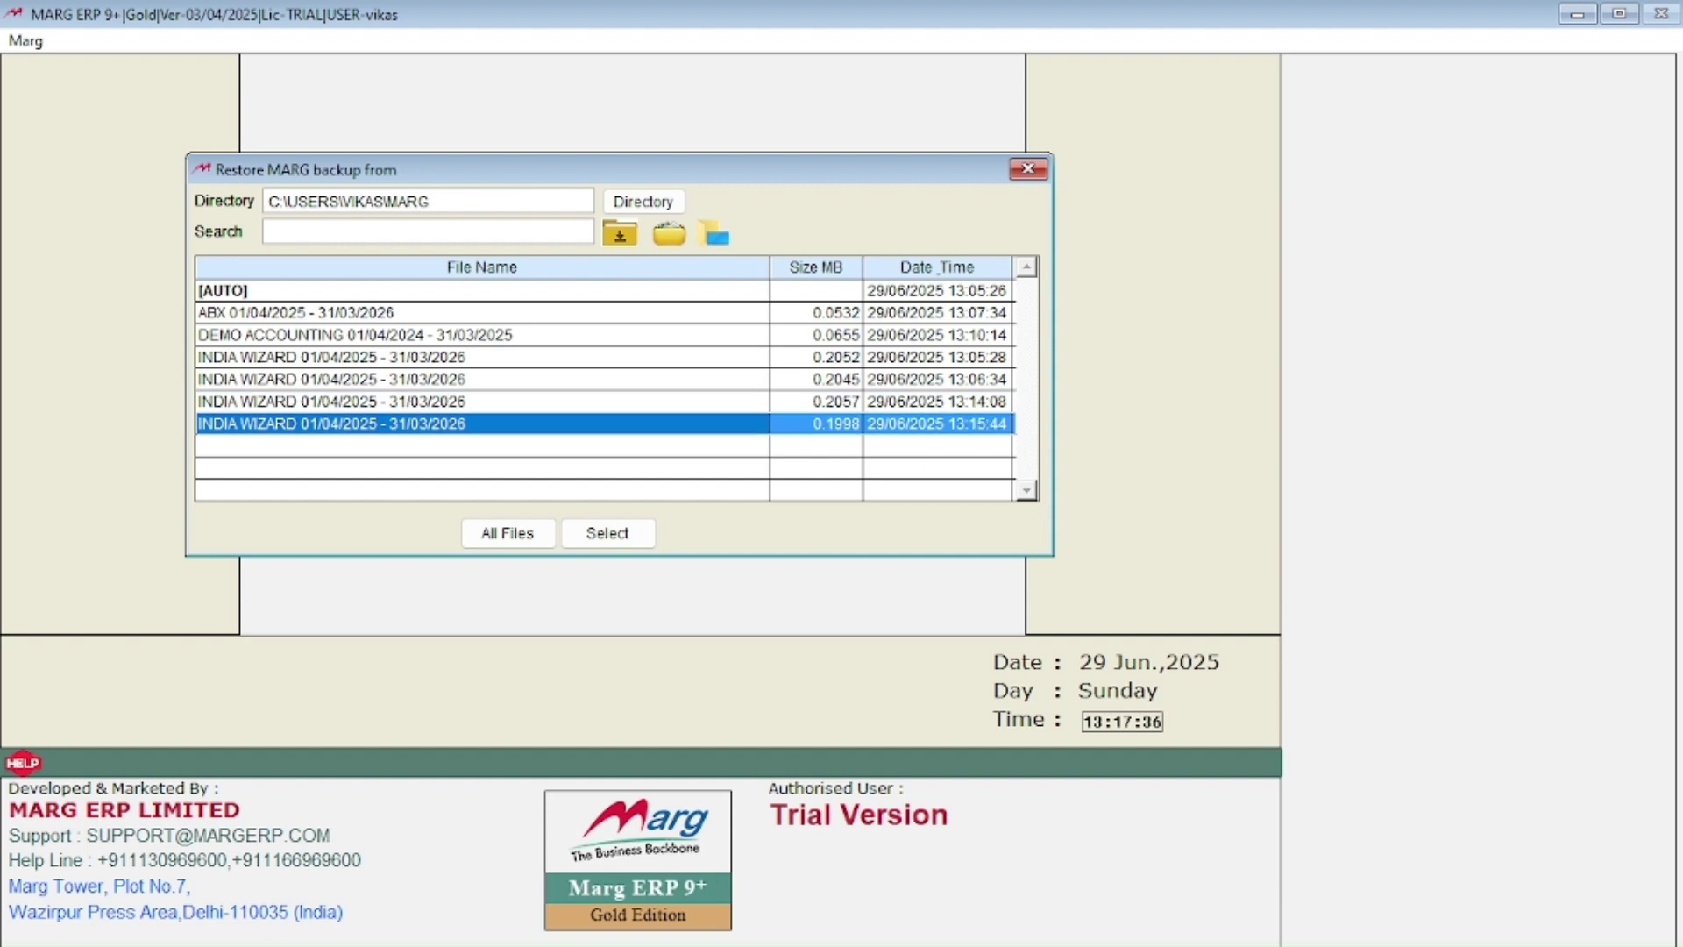
{"action": "key", "text": "Up"}
{"action": "key", "text": "Up"}
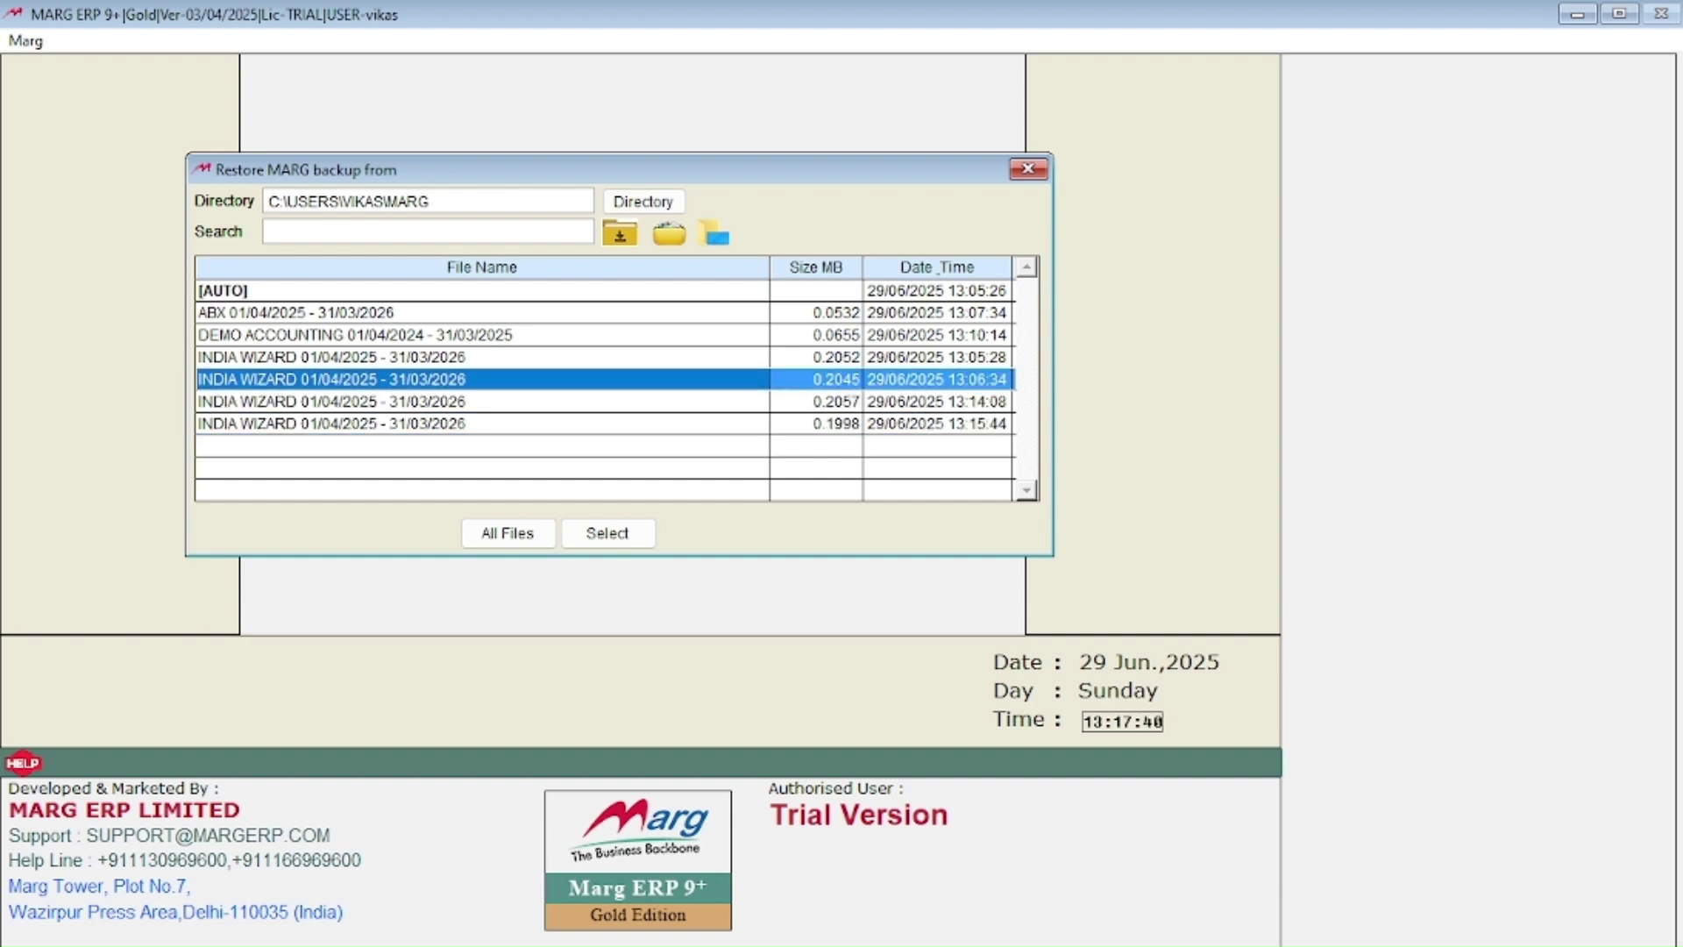
{"action": "key", "text": "Down"}
{"action": "key", "text": "Down"}
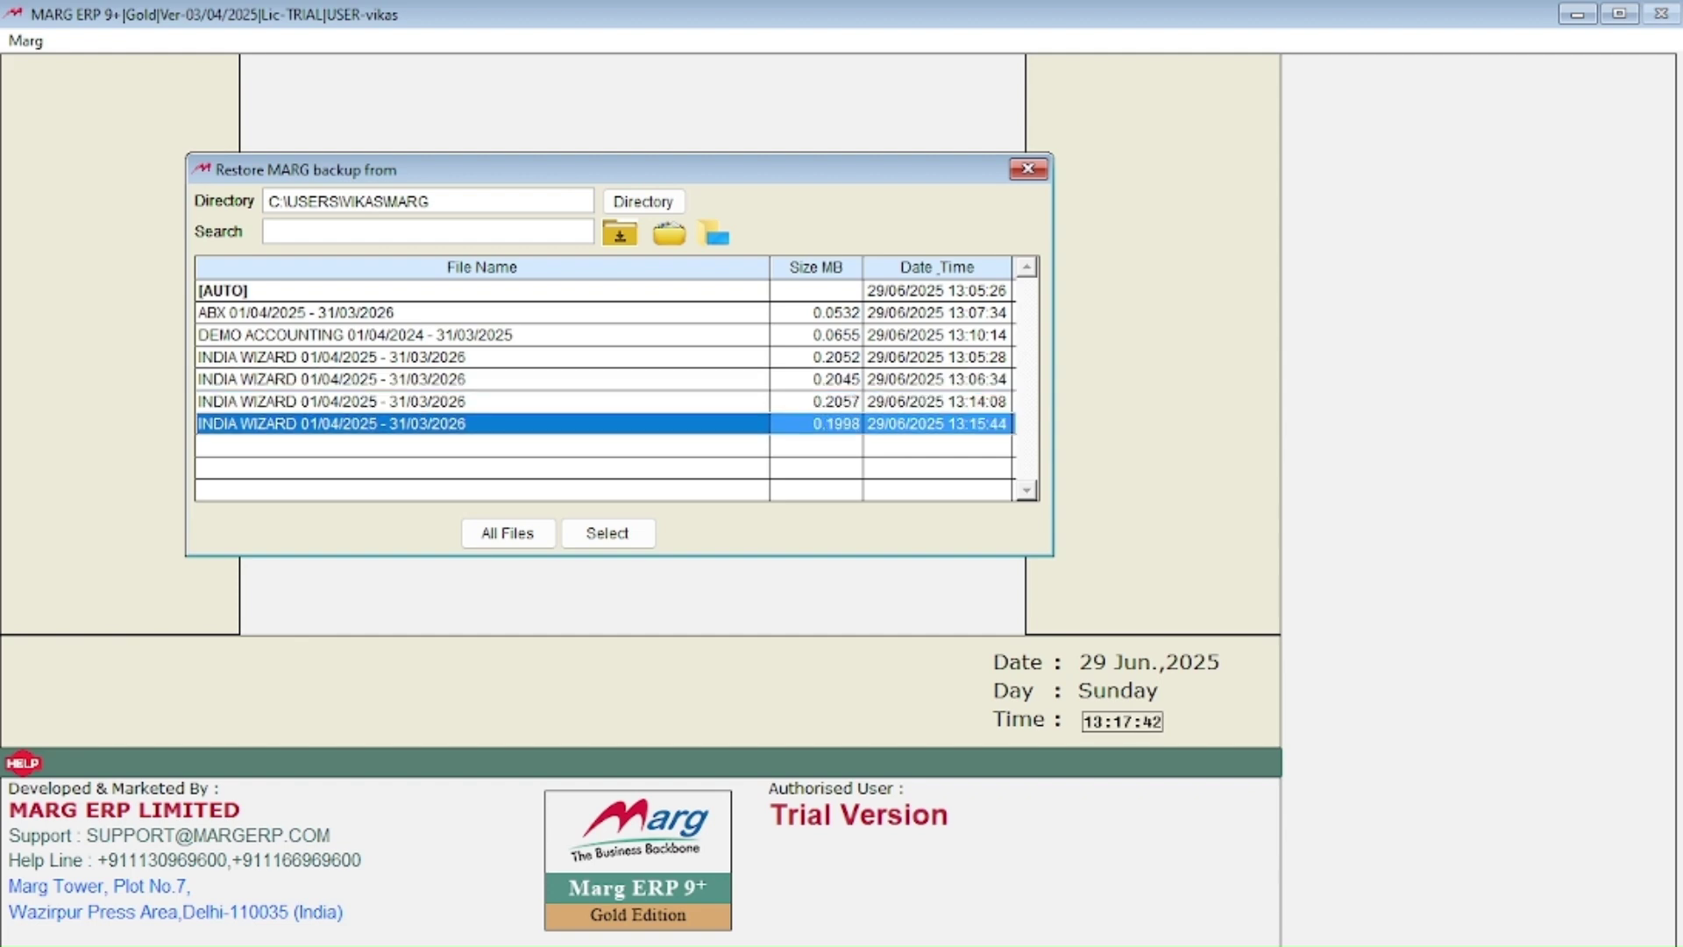
{"action": "key", "text": "Up"}
{"action": "key", "text": "Up"}
{"action": "key", "text": "Up"}
{"action": "key", "text": "Up"}
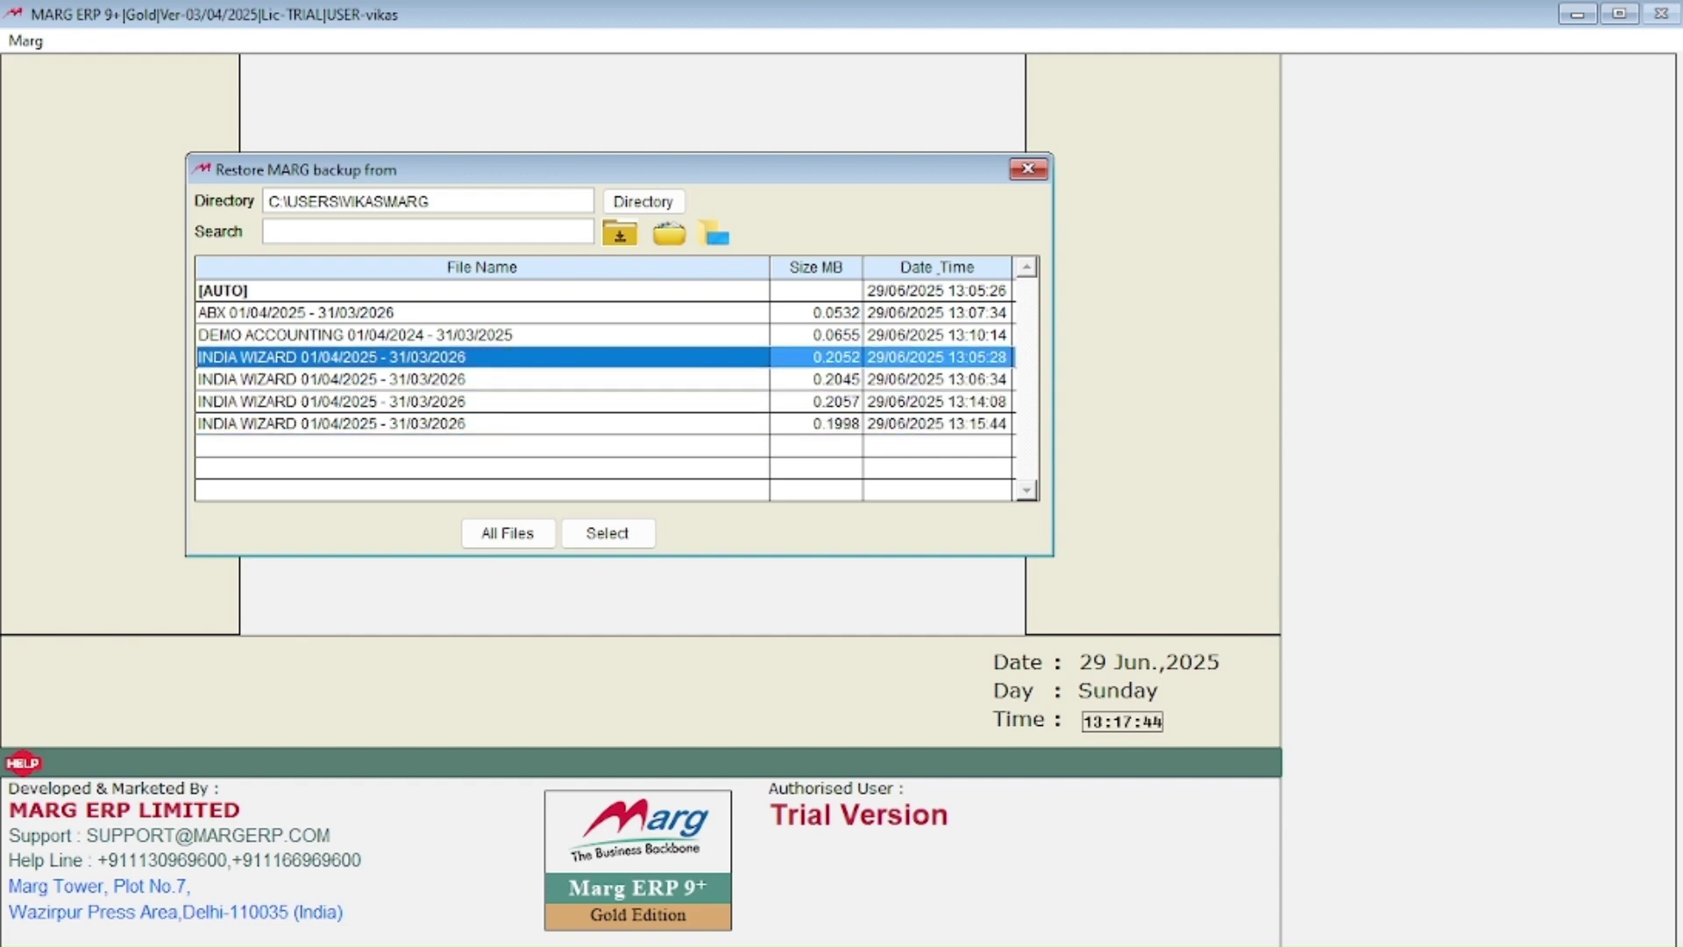
{"action": "key", "text": "Down"}
{"action": "key", "text": "Down"}
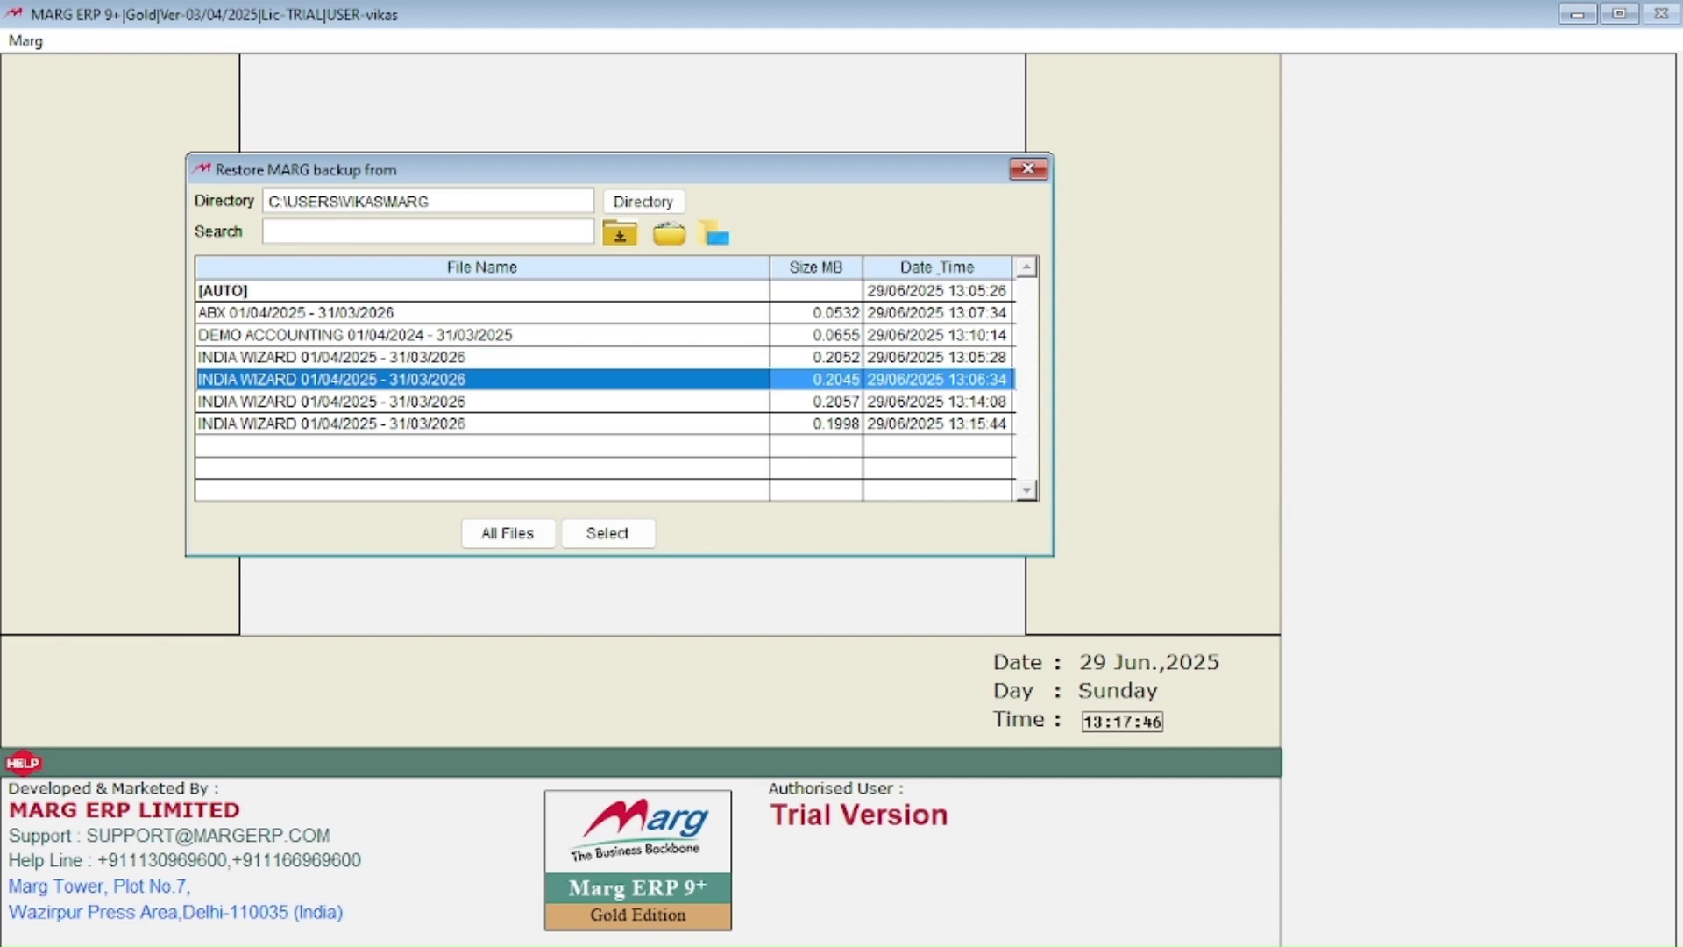
{"action": "key", "text": "Down"}
{"action": "key", "text": "Down"}
{"action": "key", "text": "Up"}
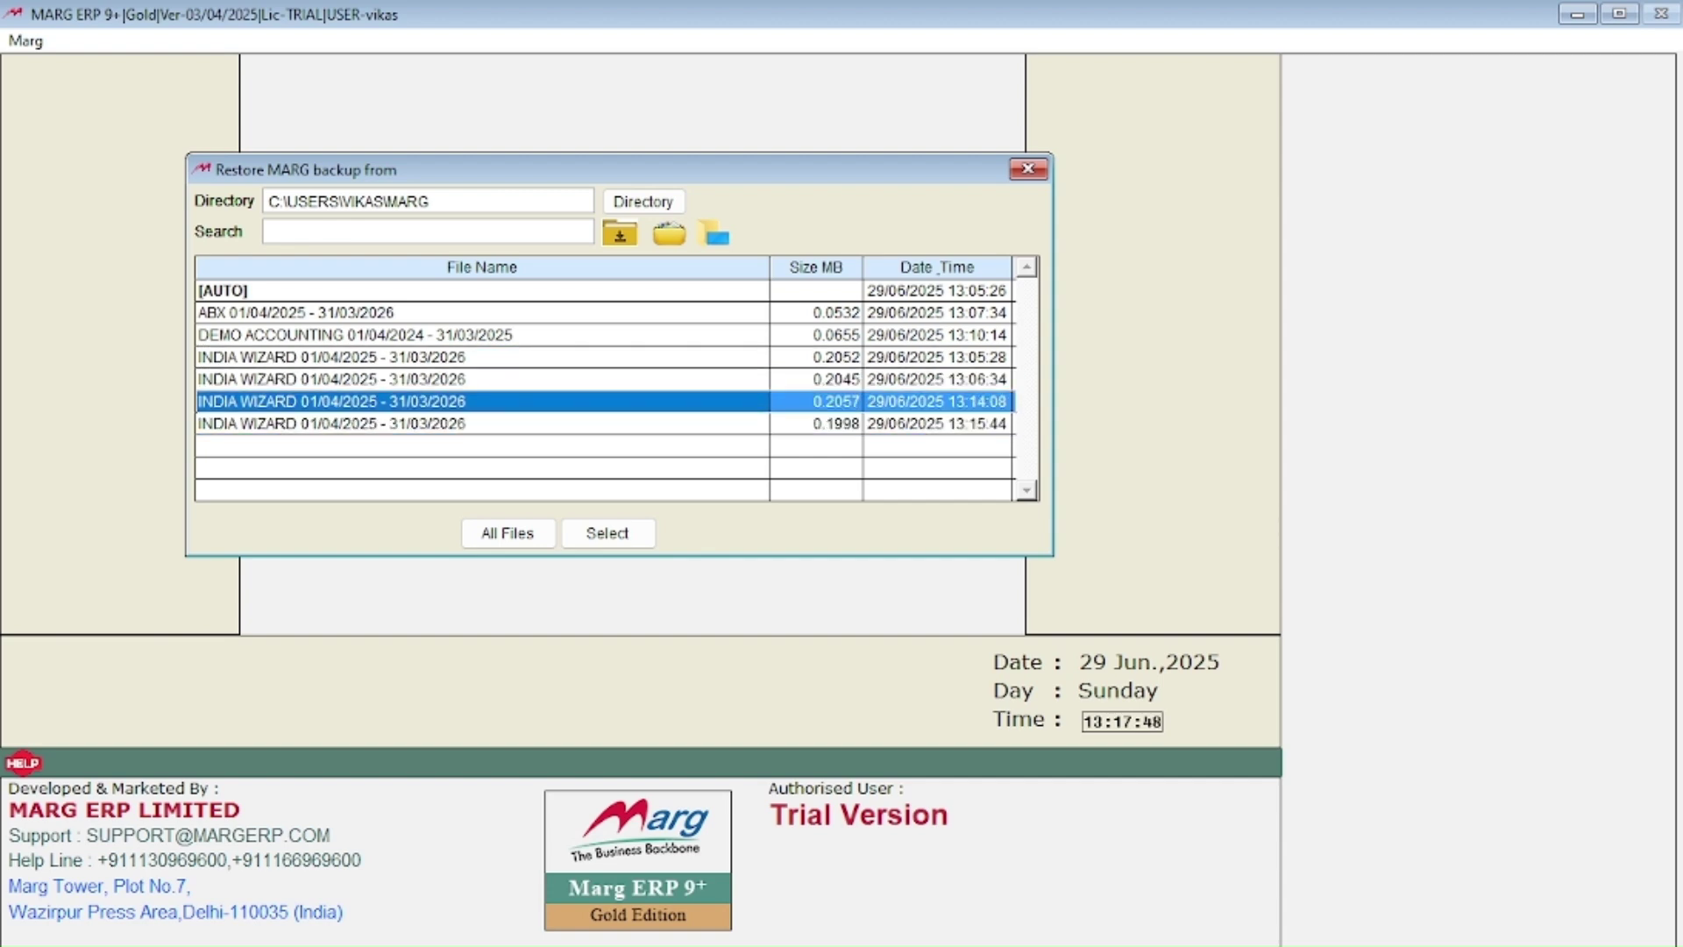
{"action": "key", "text": "Up"}
{"action": "key", "text": "Up"}
{"action": "key", "text": "Return"}
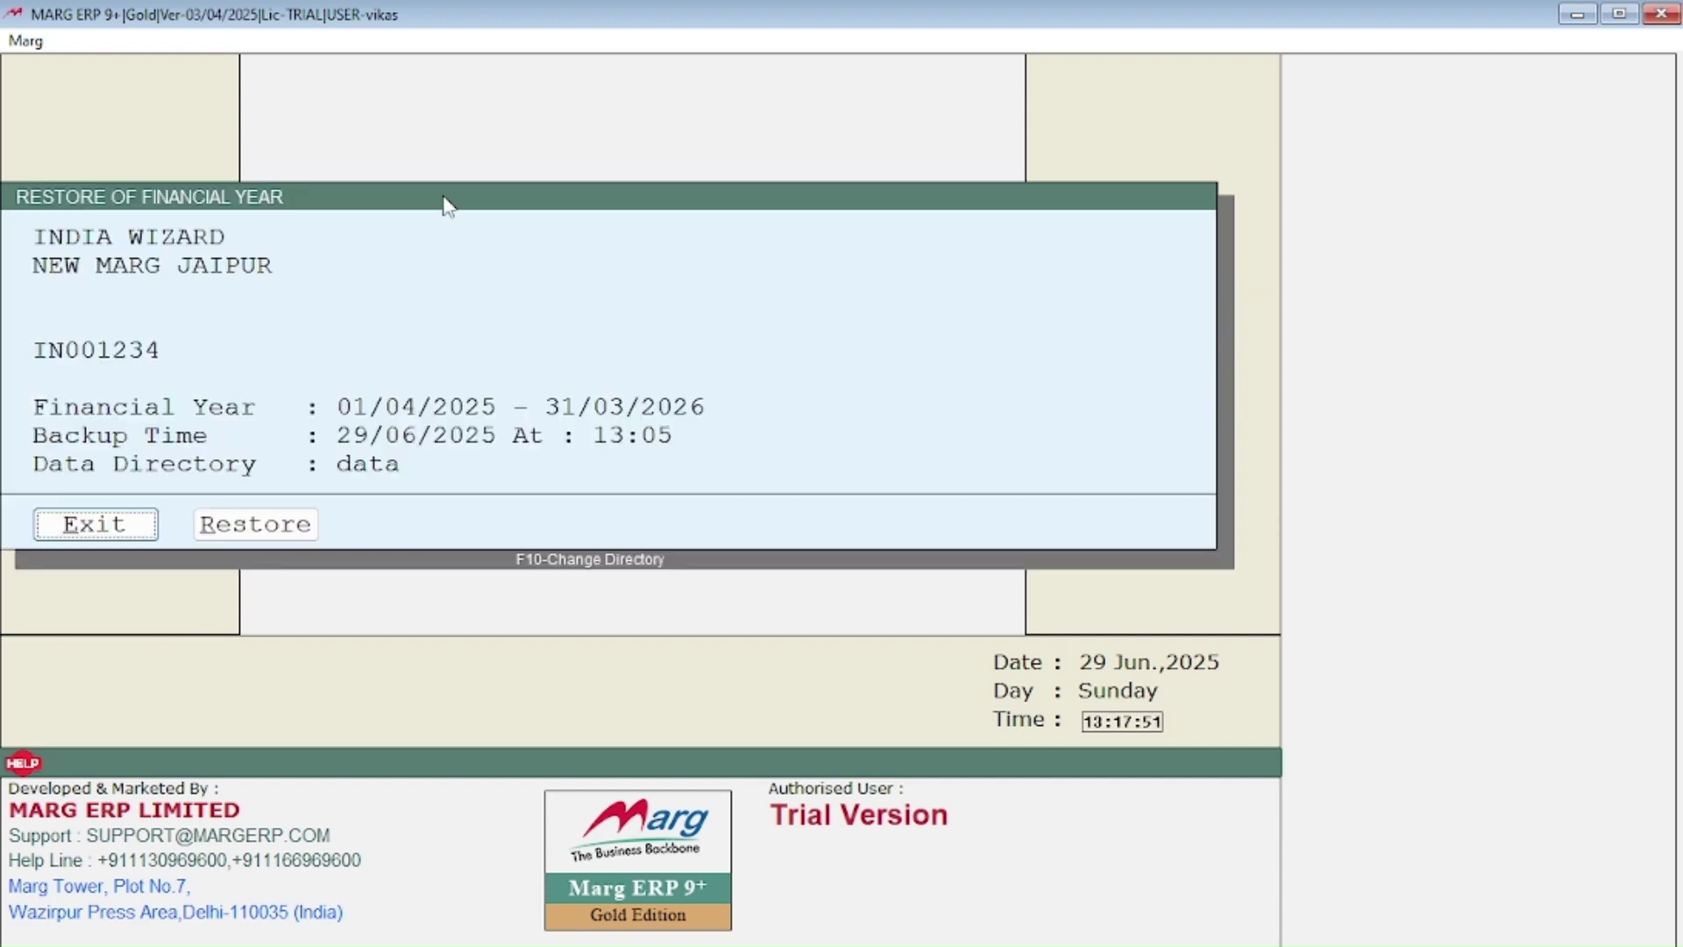
Step: Restore INDIA WIZARD's 2025–2026 year, enter the company via Marg Gateway and dismiss the No Details Found alert
{"action": "key", "text": "Right"}
{"action": "key", "text": "Return"}
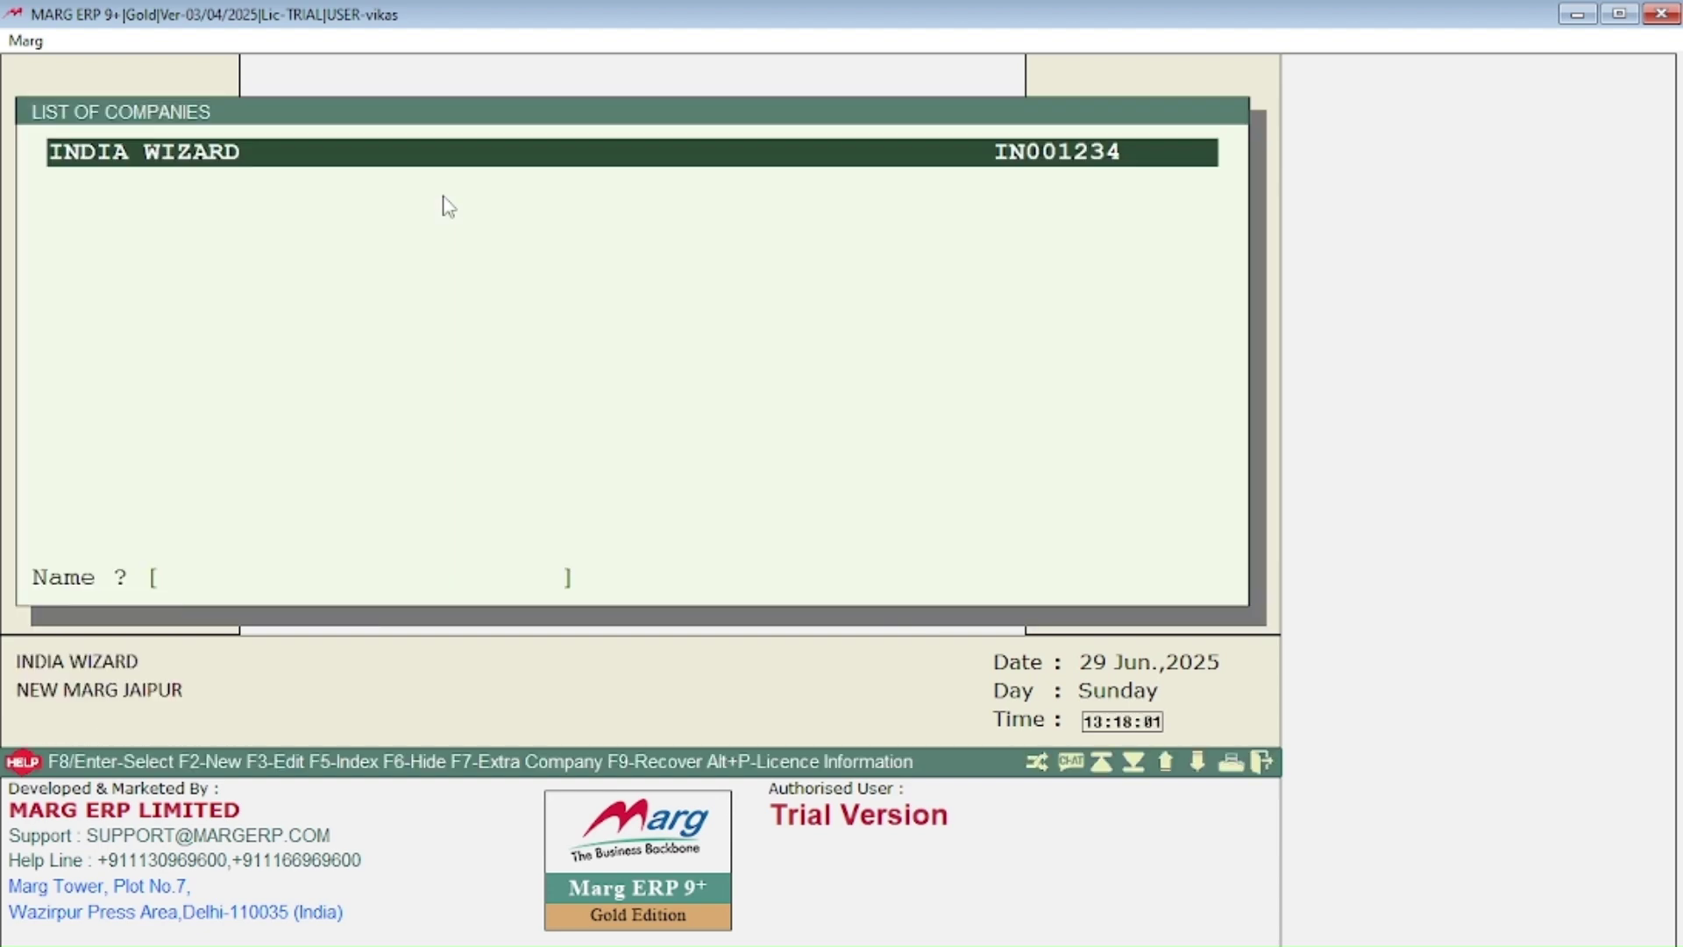
{"action": "key", "text": "Return"}
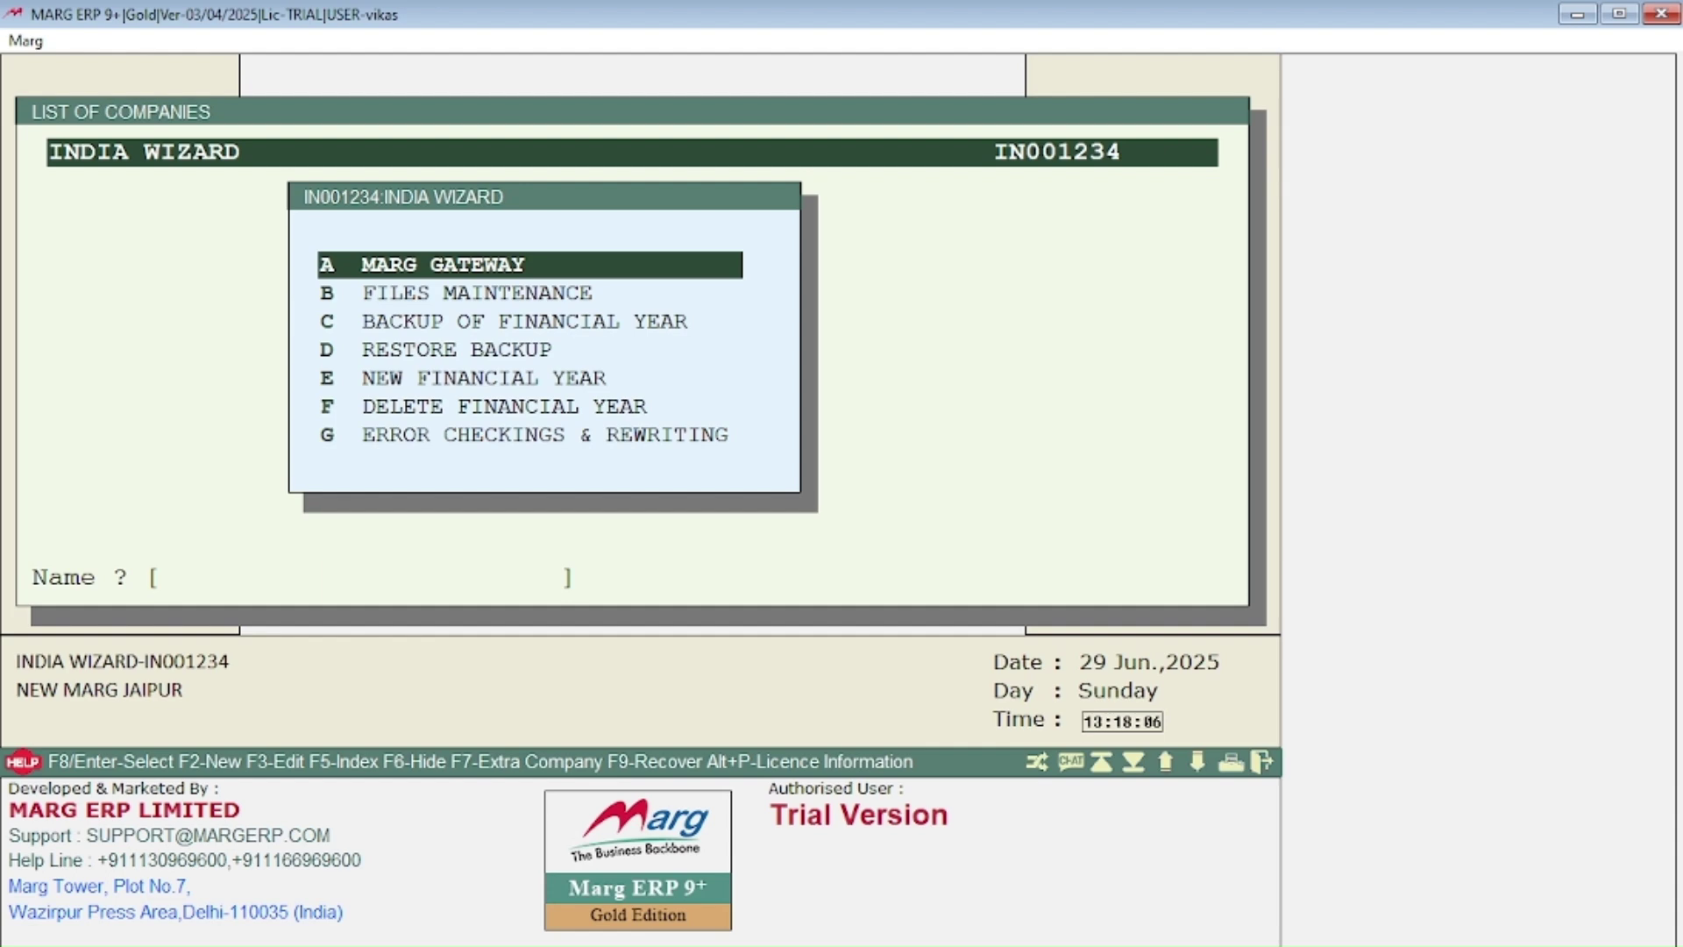
{"action": "key", "text": "Return"}
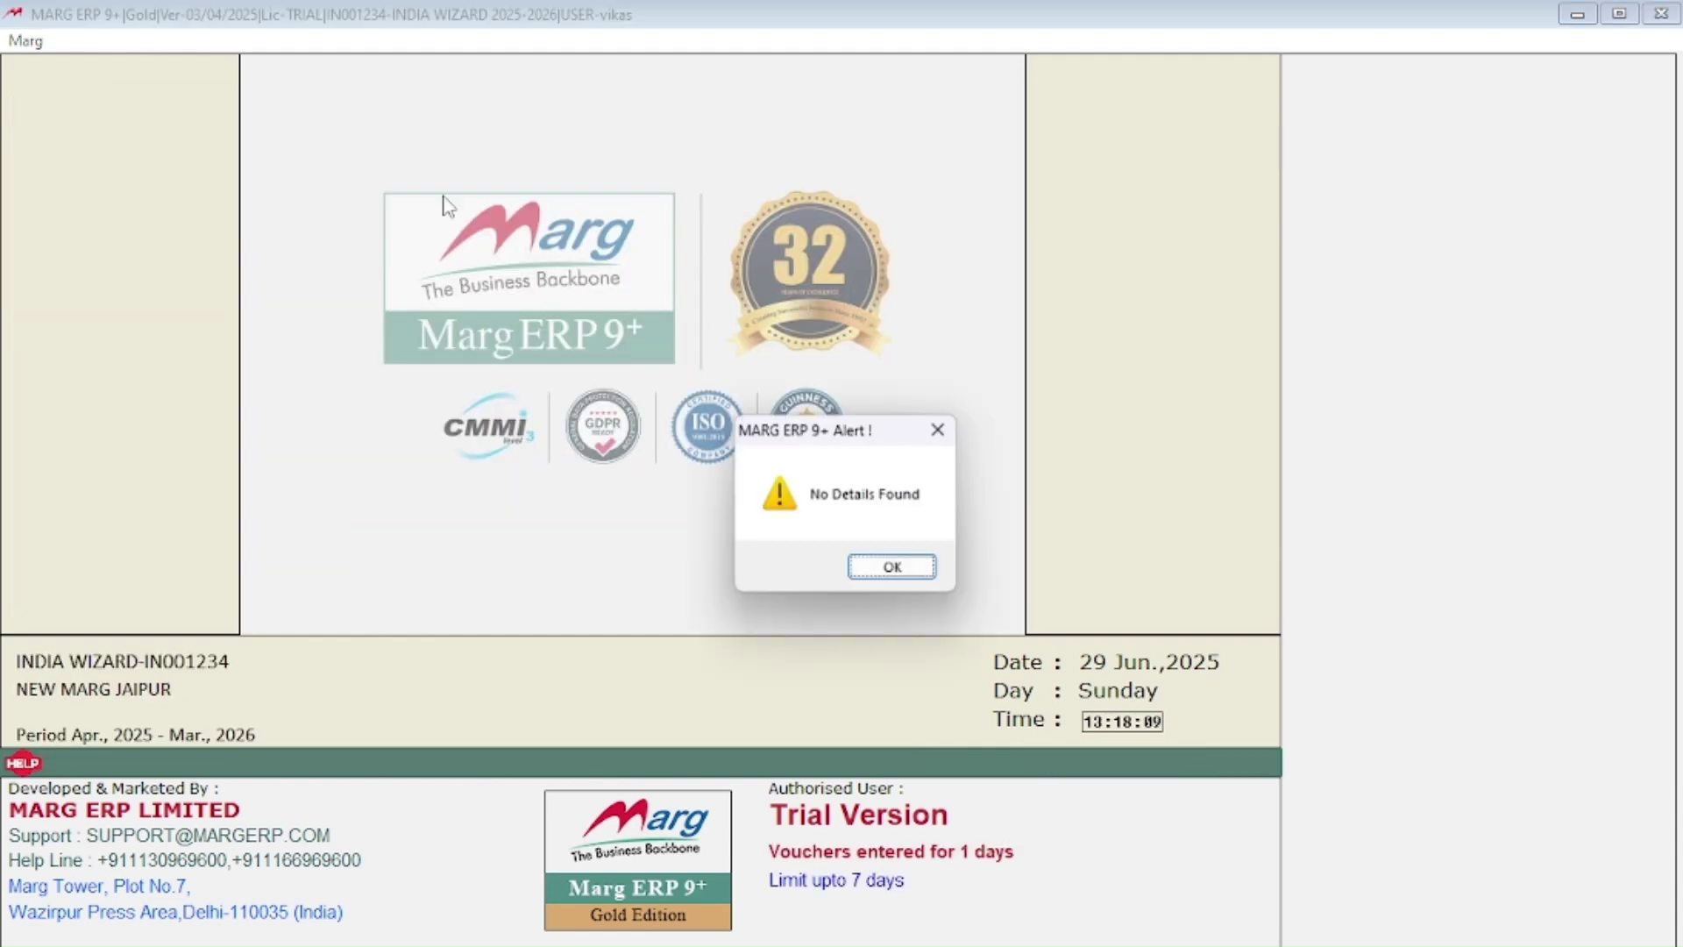
{"action": "key", "text": "Return"}
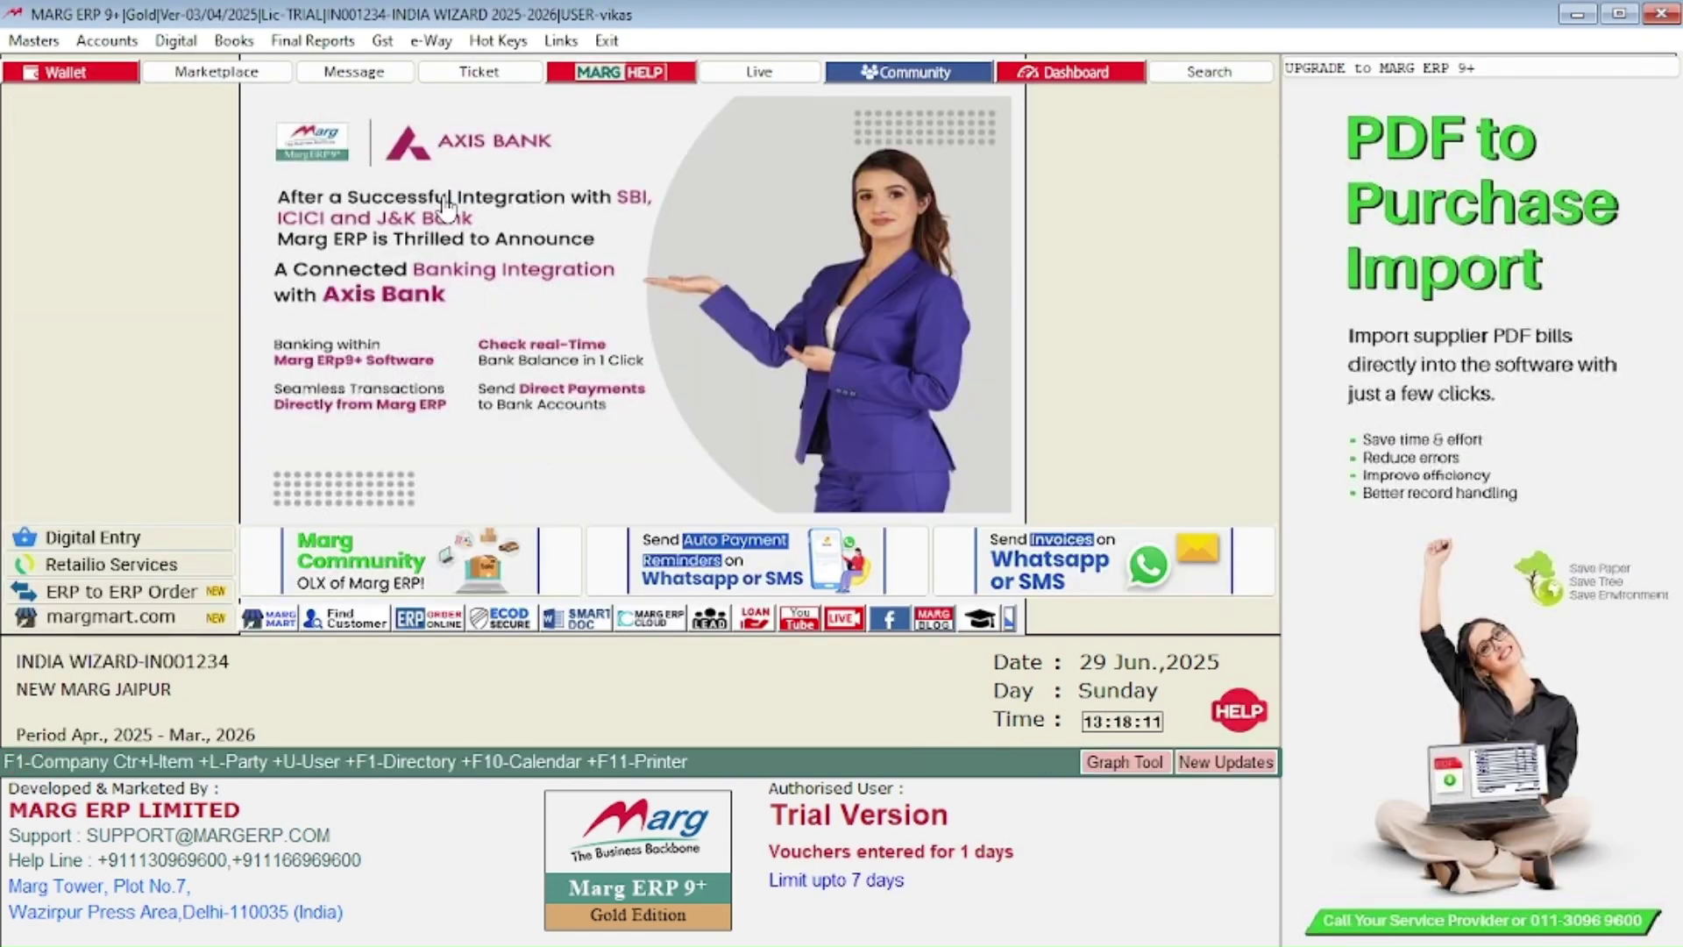